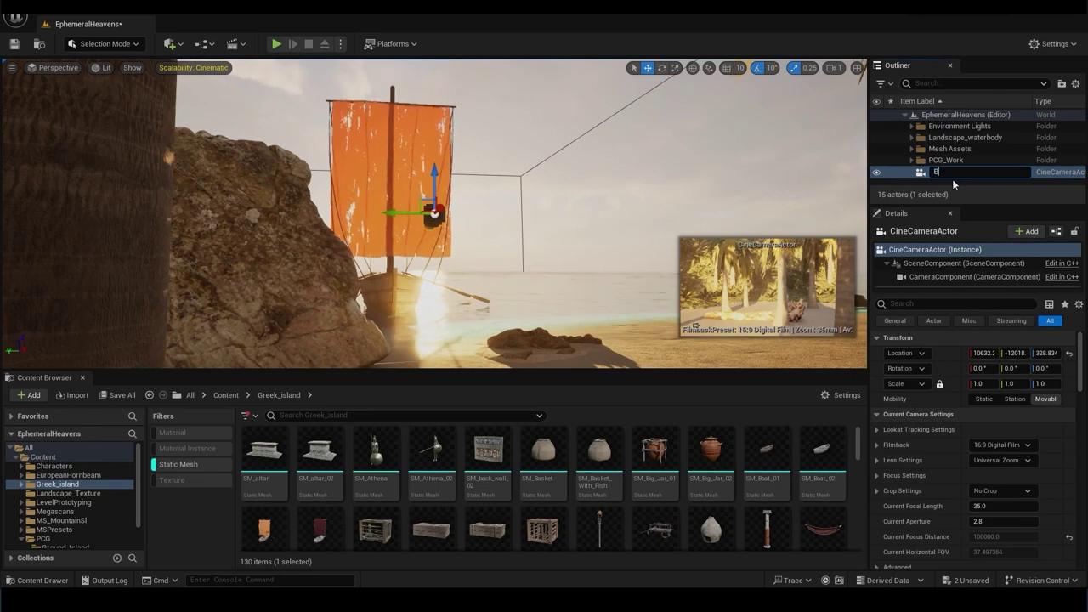
# Rename the cine camera to Beach_Revel_Cam and create a level sequence named WIP_Cinematic_Shots.
pyautogui.write('each_Revel_')
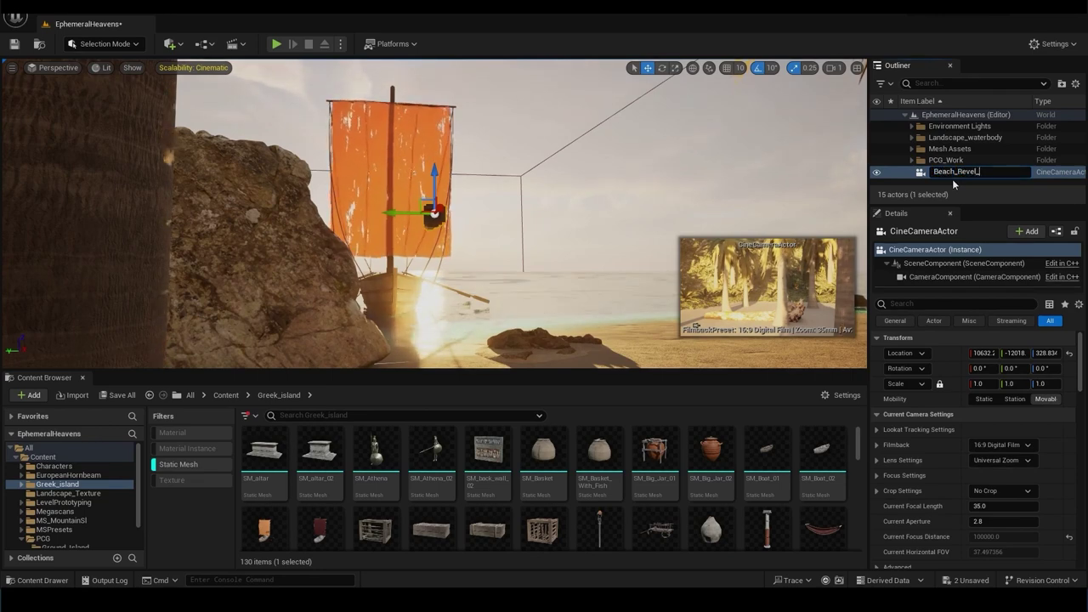
pyautogui.write('Cam')
pyautogui.press('Return')
pyautogui.click(232, 44)
pyautogui.click(272, 73)
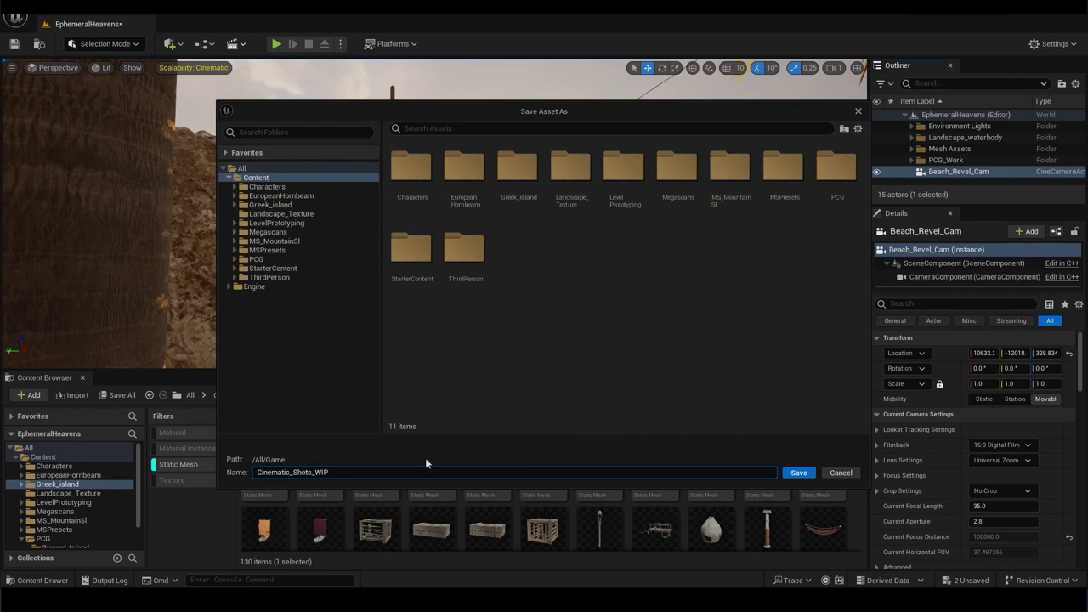
pyautogui.write('WIP_')
pyautogui.press('End')
pyautogui.press('BackSpace')
pyautogui.press('BackSpace')
pyautogui.press('BackSpace')
pyautogui.press('Return')
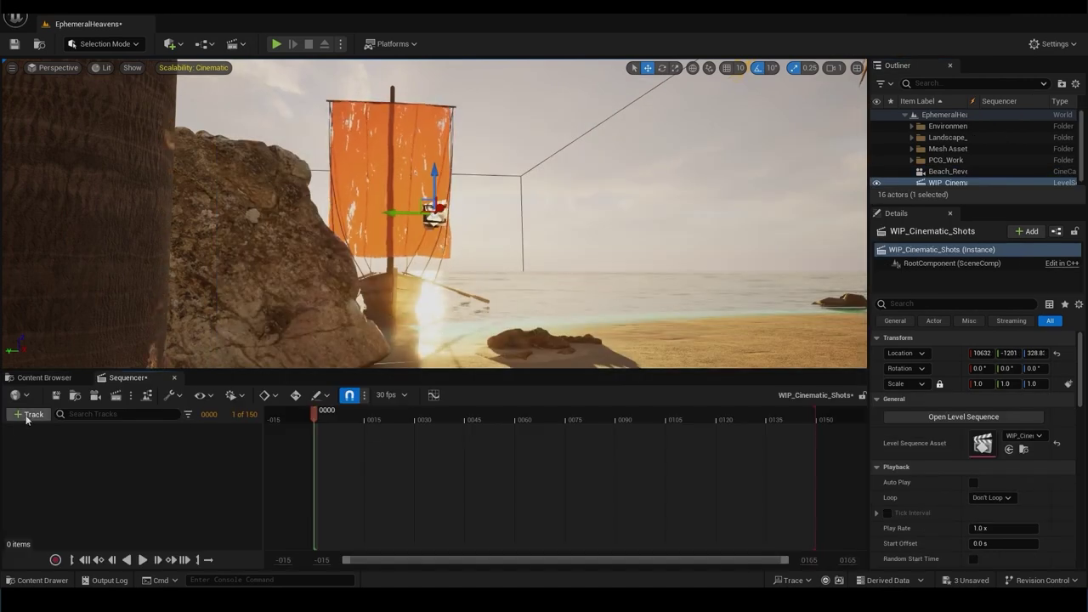
# Add Beach_Revel_Cam to the sequence at 24 fps with a 16:9 DSLR filmback and 2.39 crop.
pyautogui.click(28, 414)
pyautogui.moveTo(127, 228)
pyautogui.click(232, 288)
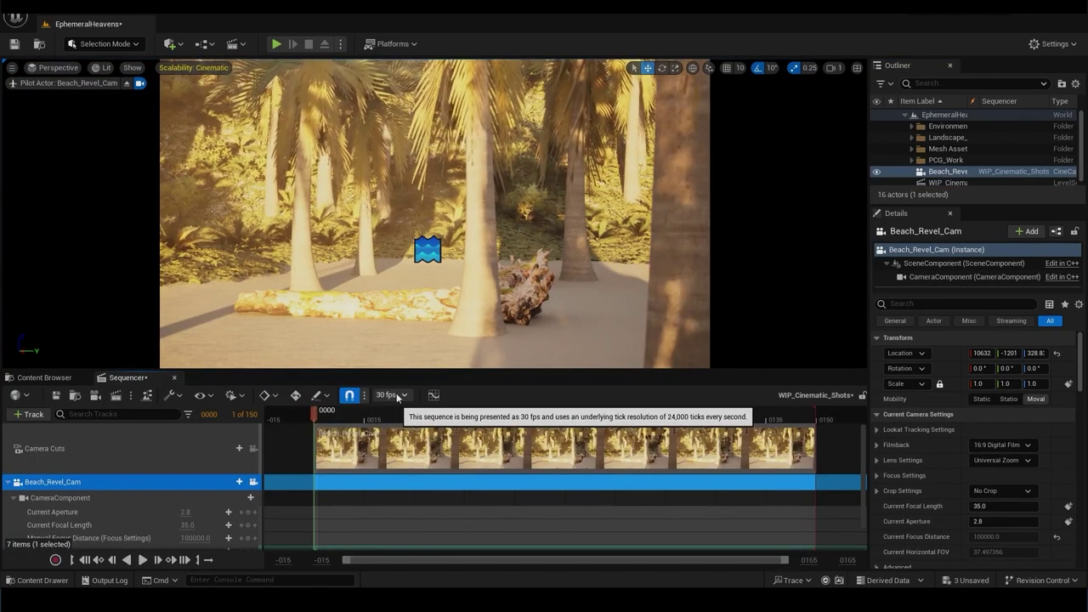
pyautogui.click(1003, 444)
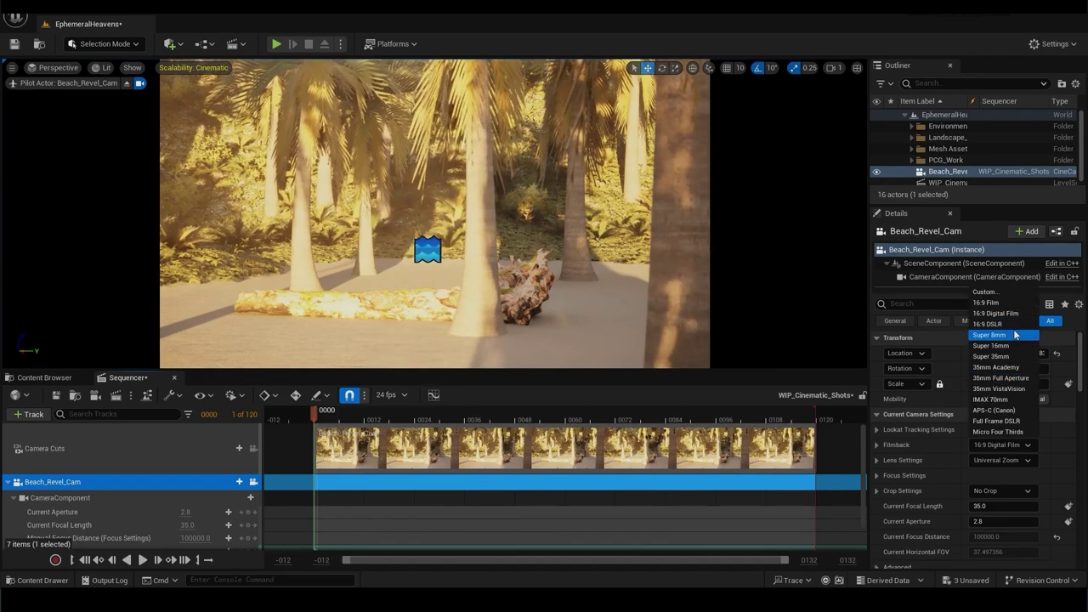
pyautogui.click(994, 338)
pyautogui.click(1001, 490)
pyautogui.click(1004, 536)
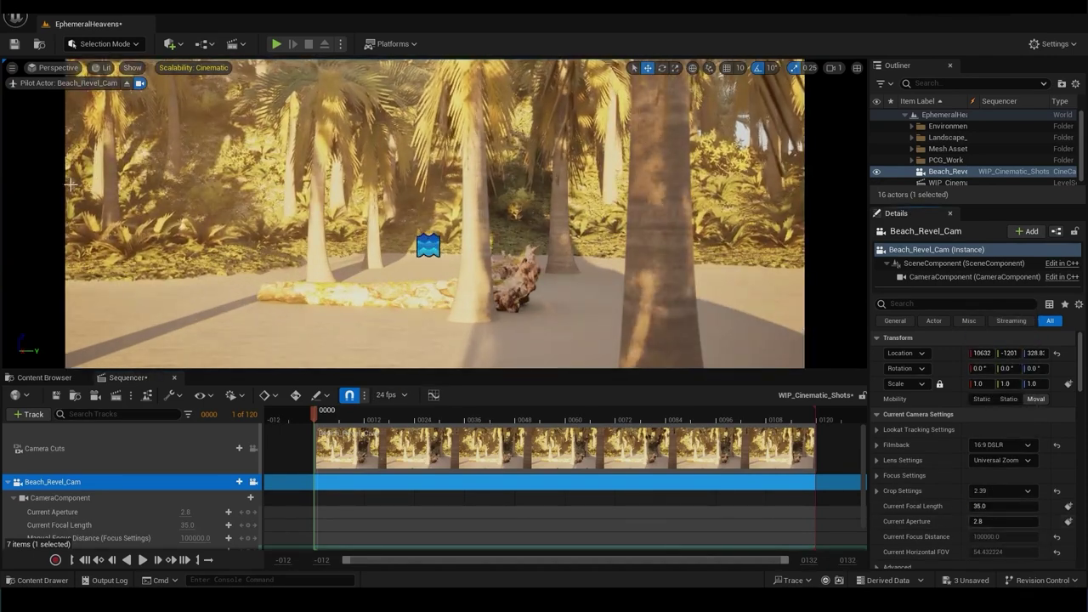
# Extend the playback range and the camera cut to frame 240.
pyautogui.keyDown('ctrl'); pyautogui.scroll(-3, 631, 473); pyautogui.keyUp('ctrl')
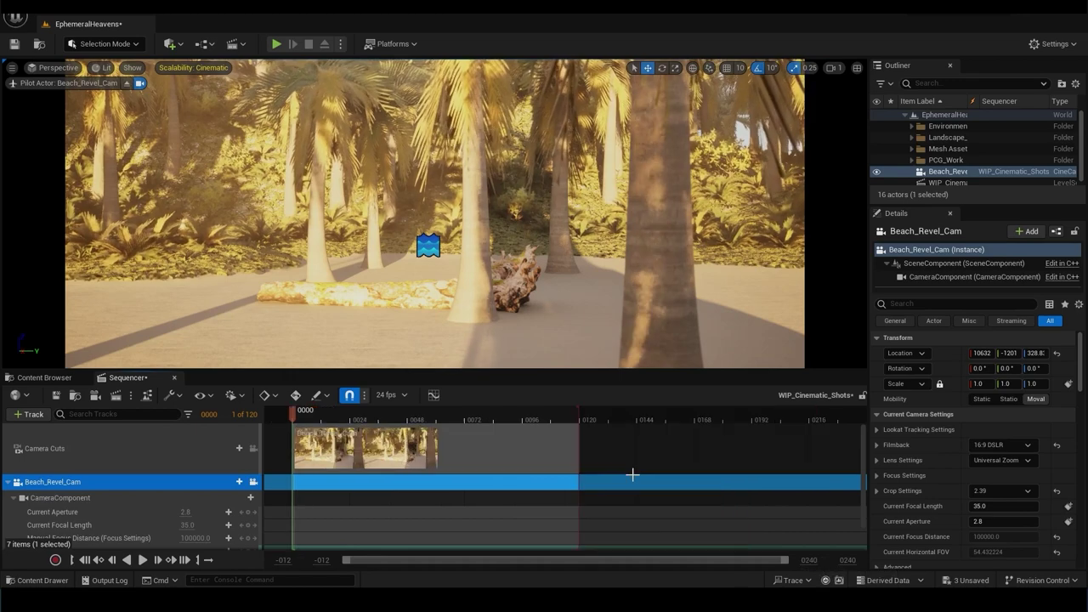
pyautogui.click(843, 416)
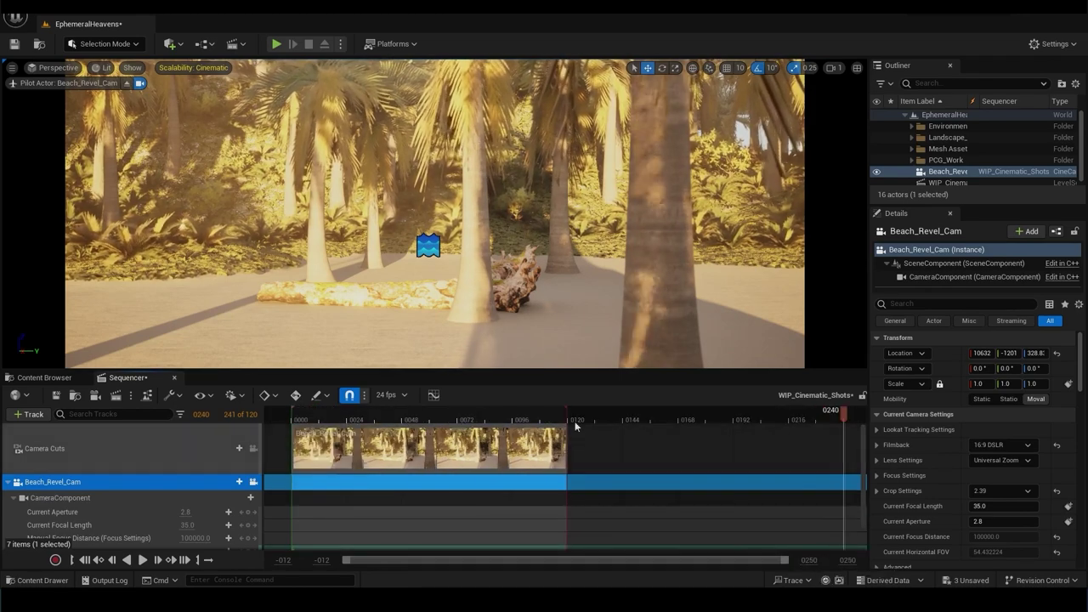
pyautogui.moveTo(574, 426); pyautogui.dragTo(850, 424)
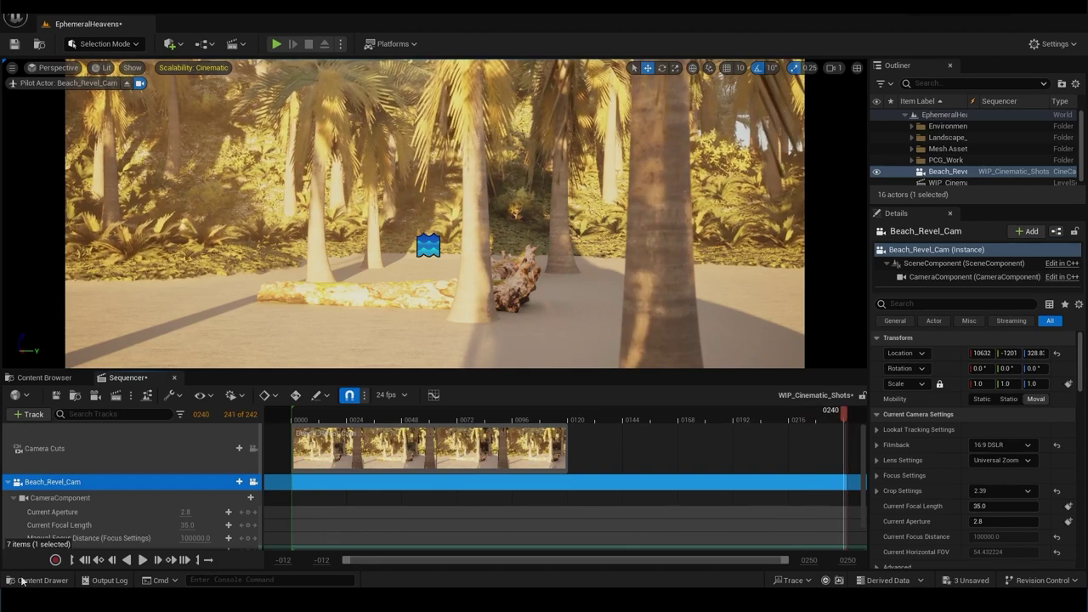
pyautogui.moveTo(566, 446); pyautogui.dragTo(839, 443)
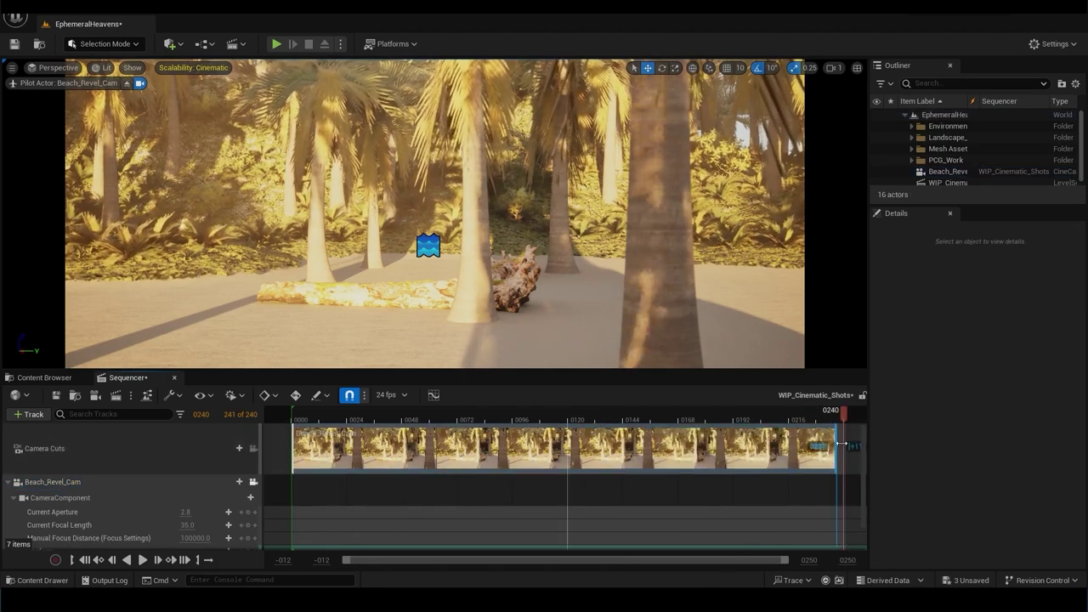
# Key the camera transform at frames 0 and 239 with a 25 focal length.
pyautogui.scroll(-1, 127, 501)
pyautogui.scroll(-1, 128, 502)
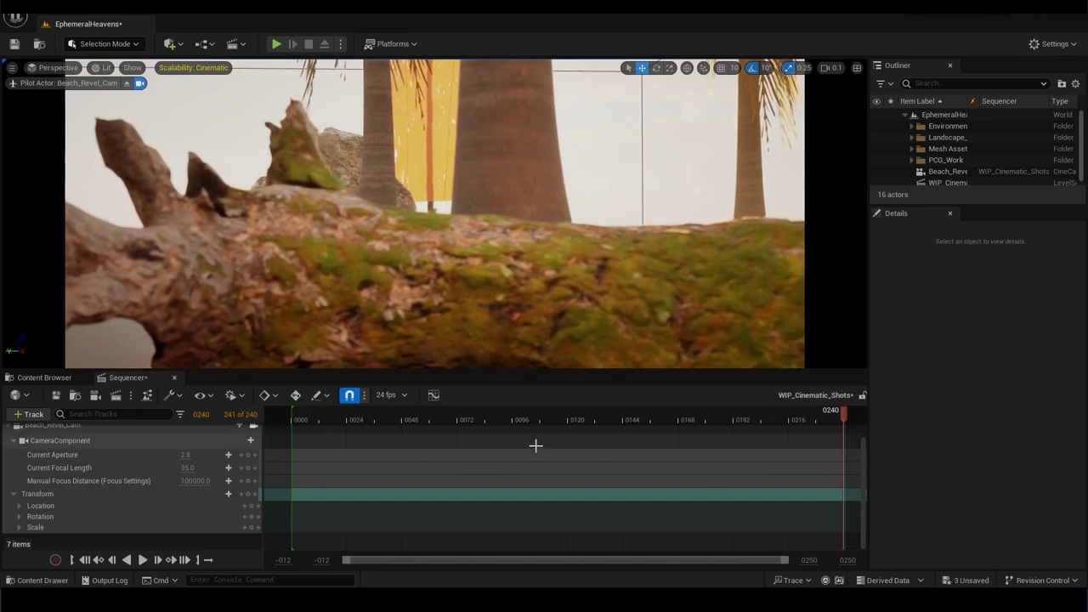
pyautogui.click(250, 494)
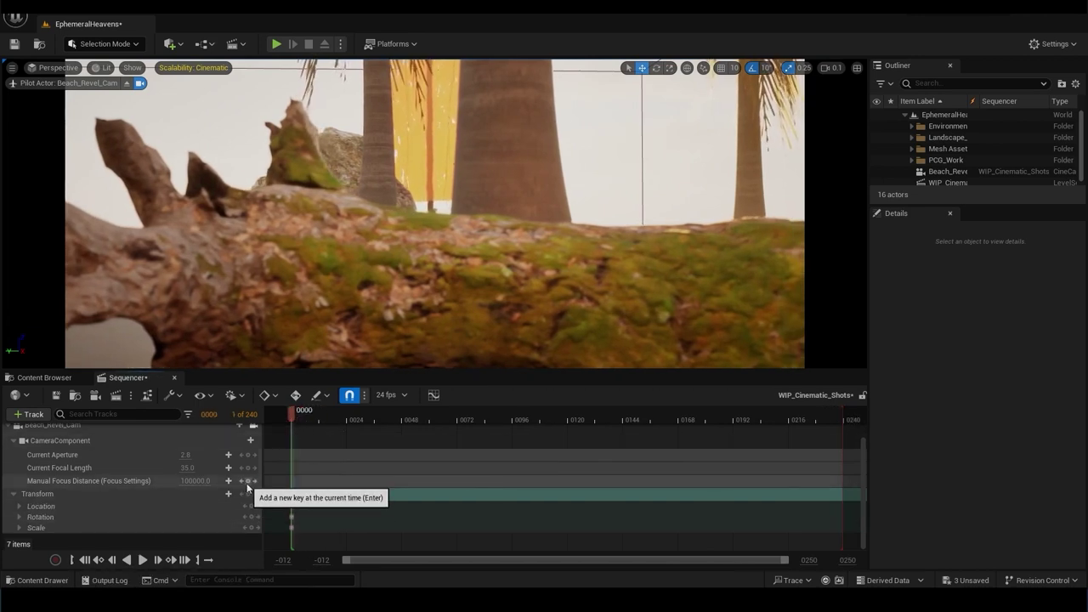
pyautogui.click(188, 467)
pyautogui.click(195, 481)
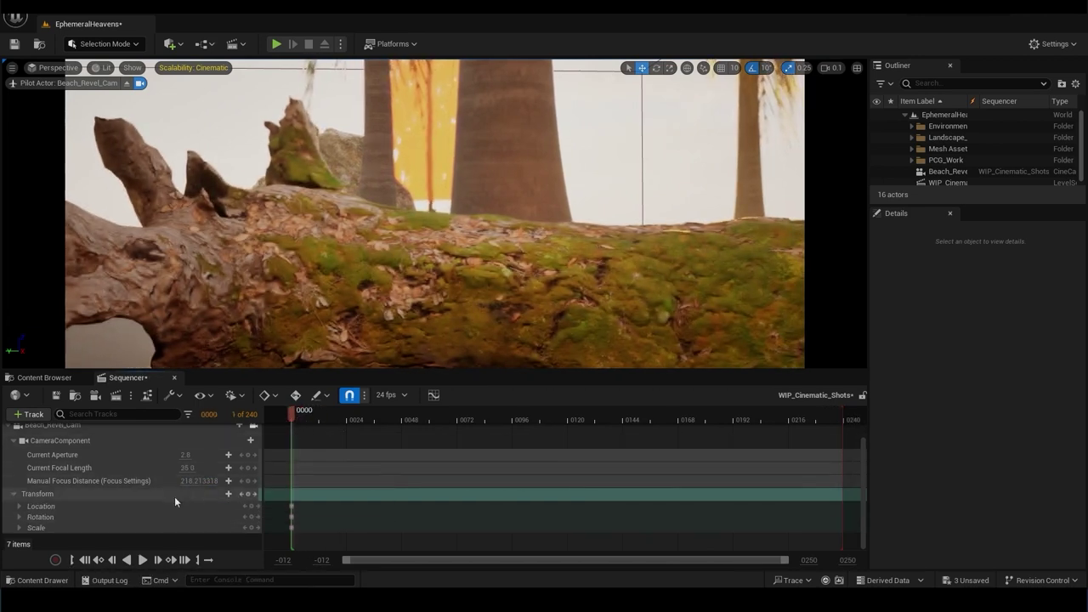
pyautogui.click(199, 481)
pyautogui.moveTo(194, 481); pyautogui.dragTo(182, 481)
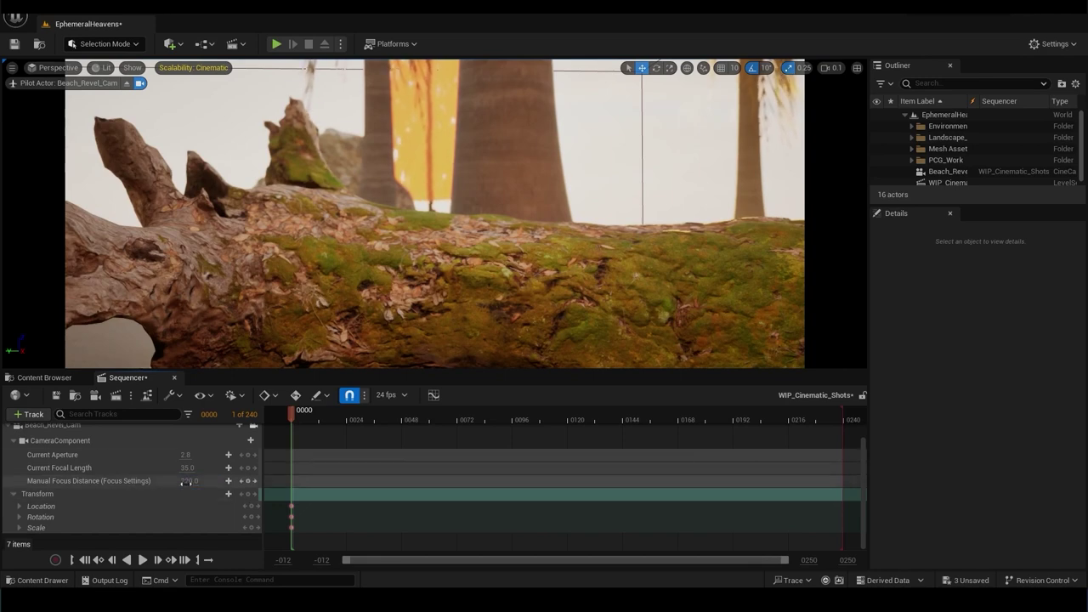
pyautogui.click(478, 425)
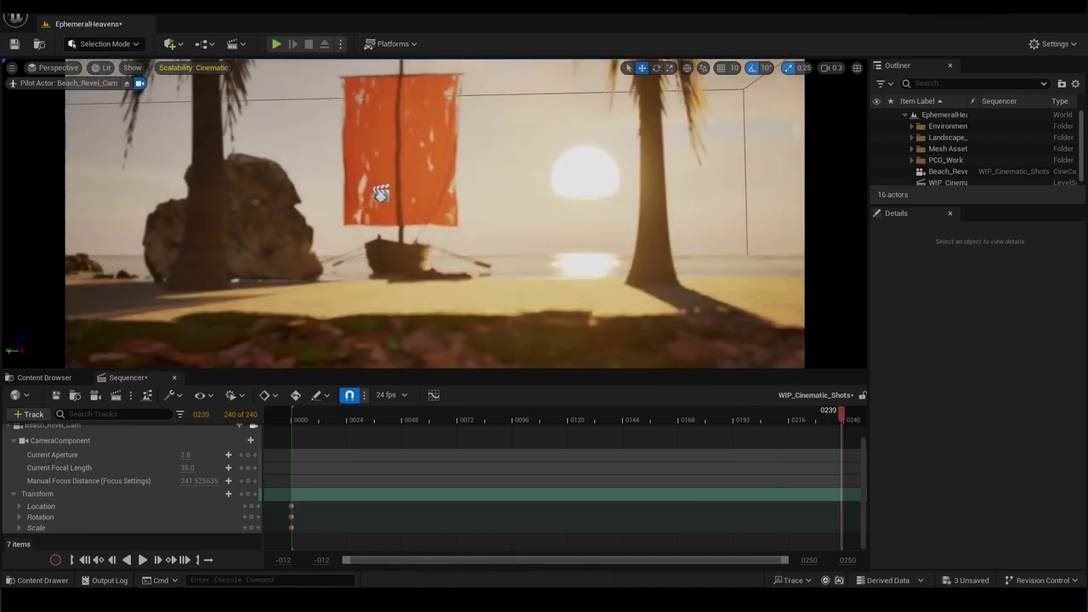
pyautogui.click(248, 493)
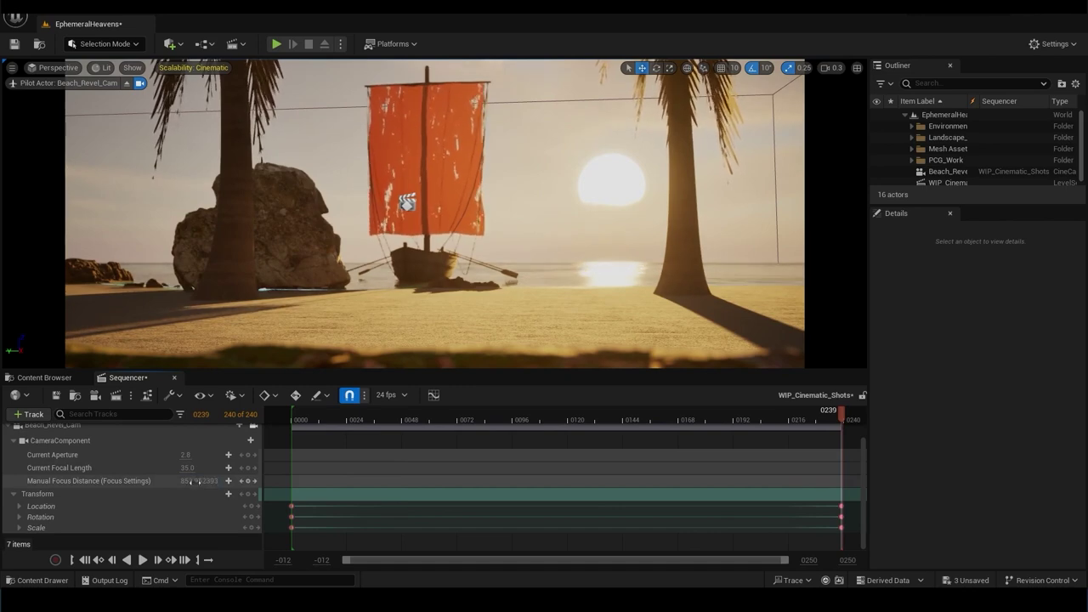
# Key Manual Focus Distance at 220 on frame 0 and 700 on the last frame.
pyautogui.click(194, 481)
pyautogui.write('850')
pyautogui.press('Return')
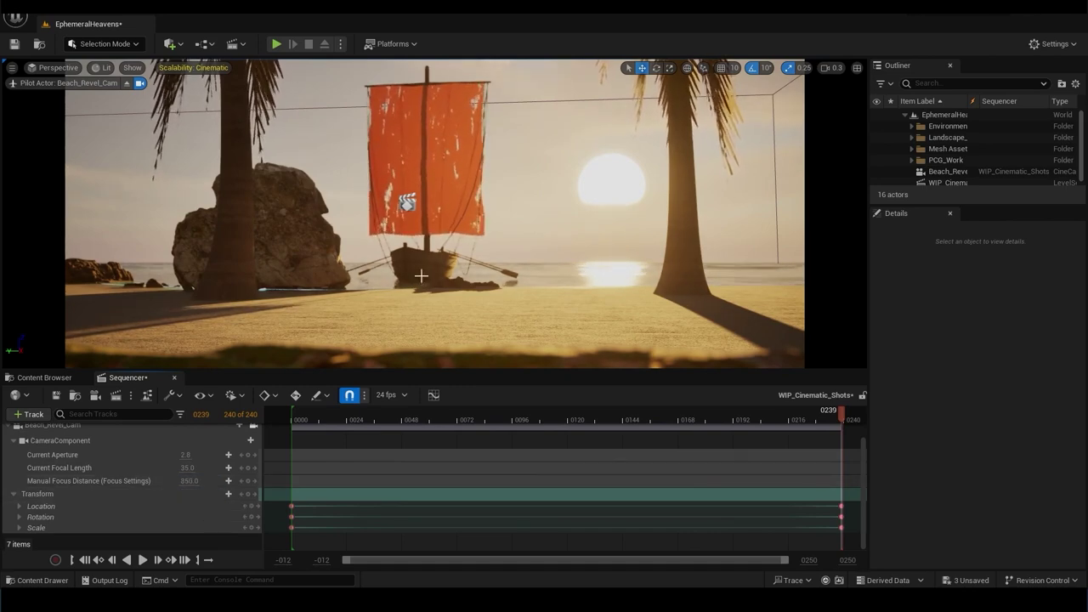
pyautogui.moveTo(823, 419); pyautogui.dragTo(292, 459)
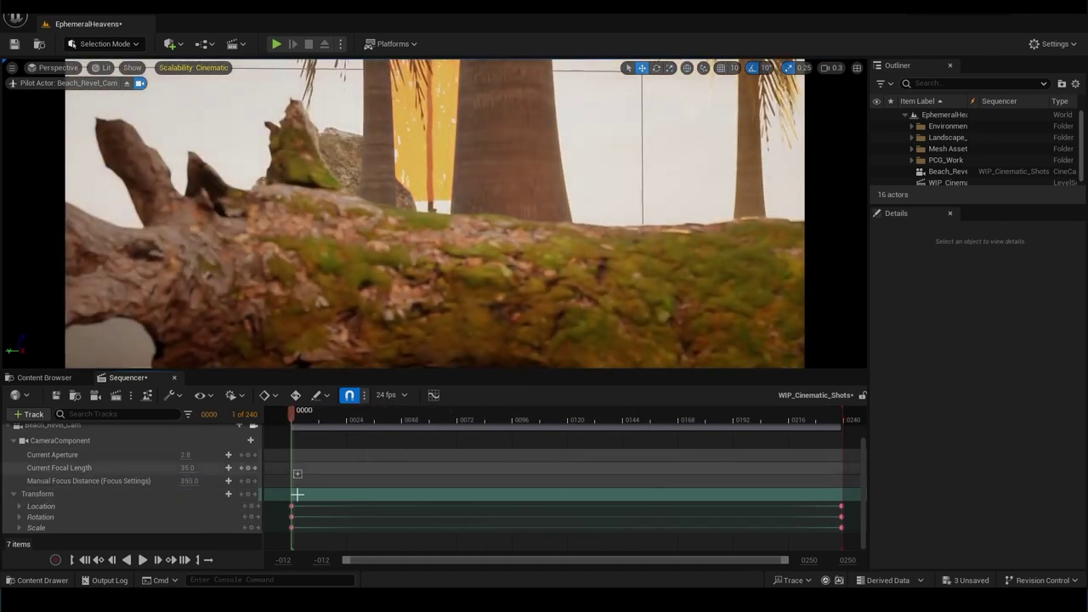
pyautogui.click(248, 481)
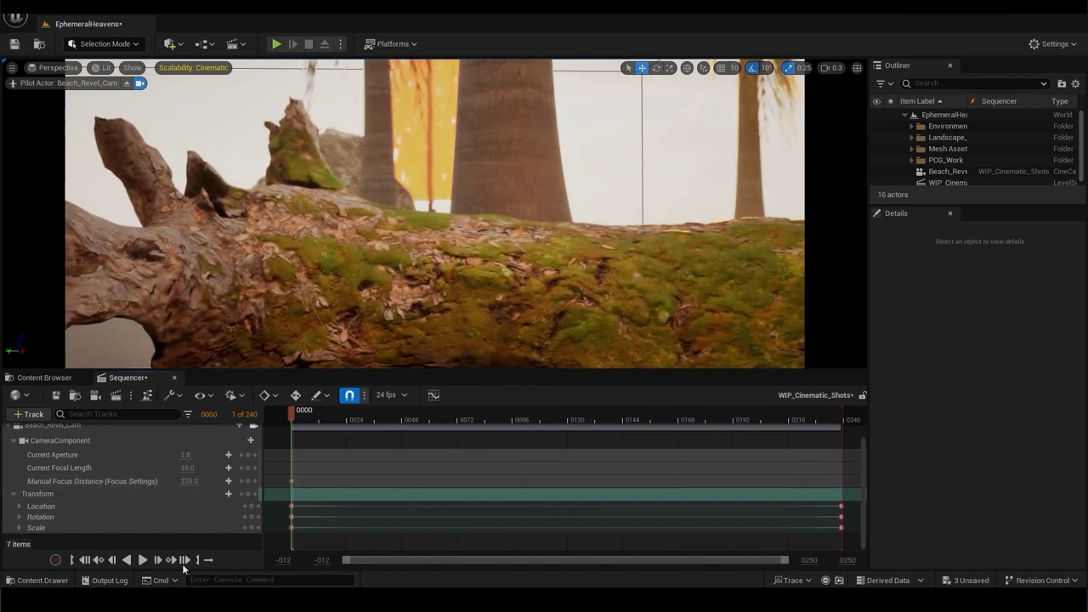
pyautogui.hotkey('ctrl', 'Up')
pyautogui.moveTo(188, 481); pyautogui.dragTo(221, 481)
pyautogui.write('700')
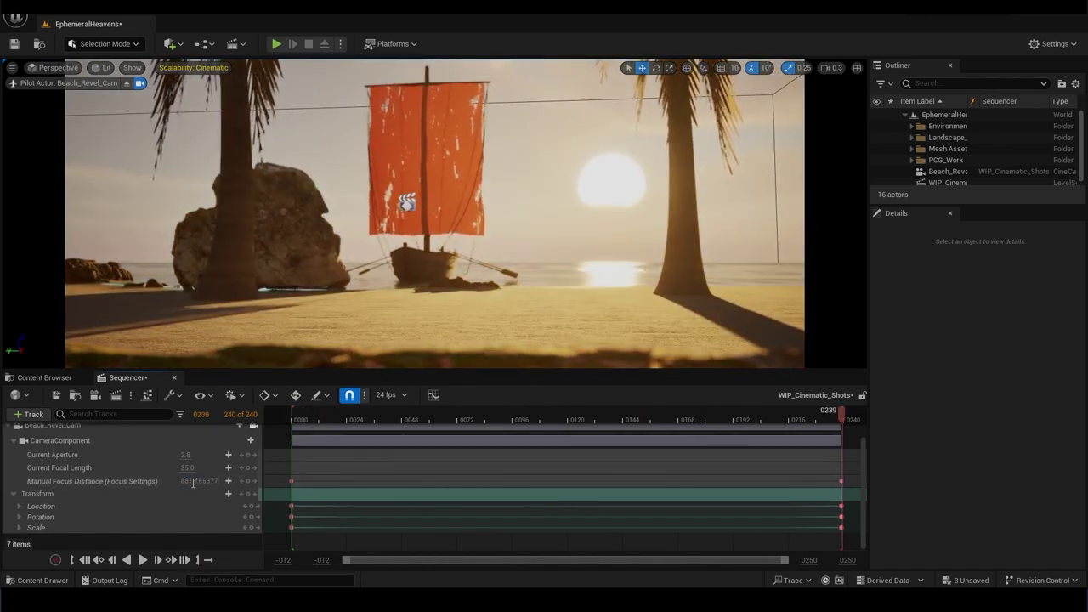
pyautogui.press('Return')
# Group the camera and the sequence into a new Camera_Seq folder in the Outliner.
pyautogui.click(965, 180)
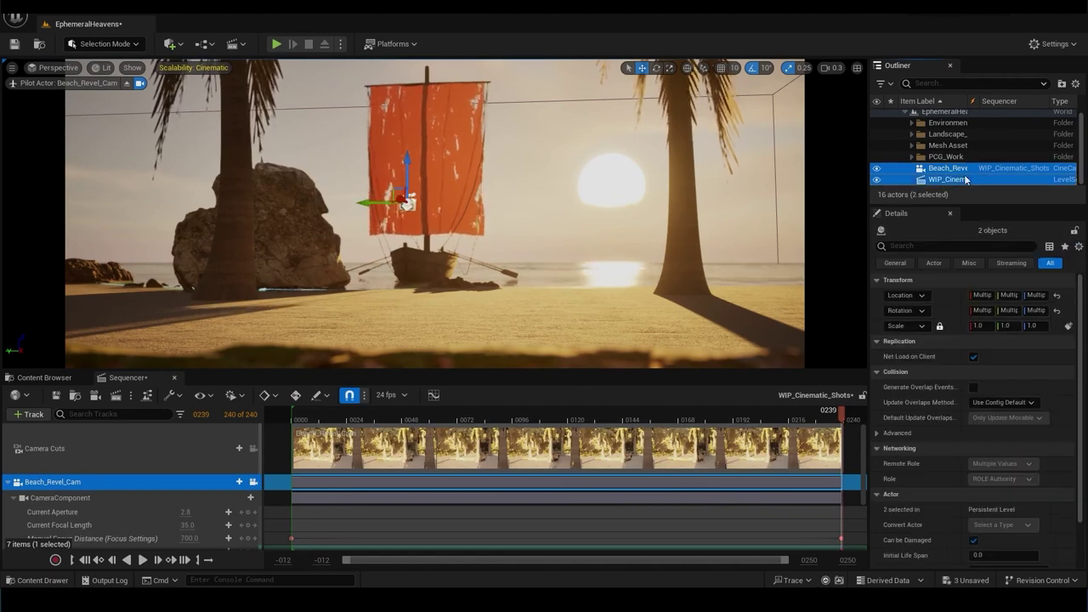
pyautogui.click(1061, 83)
pyautogui.write('Camera')
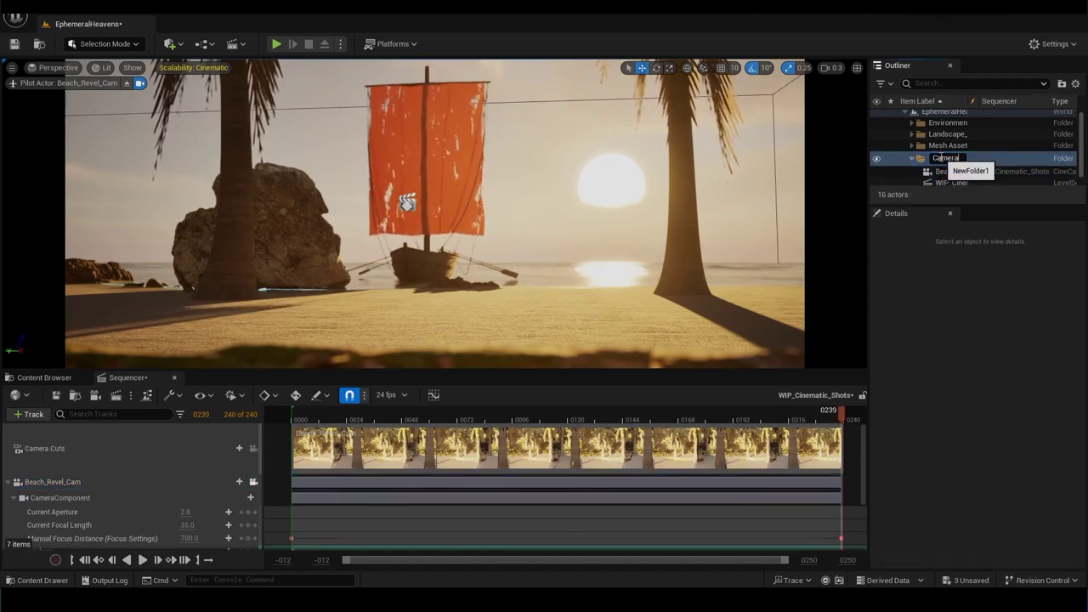
pyautogui.press('Return')
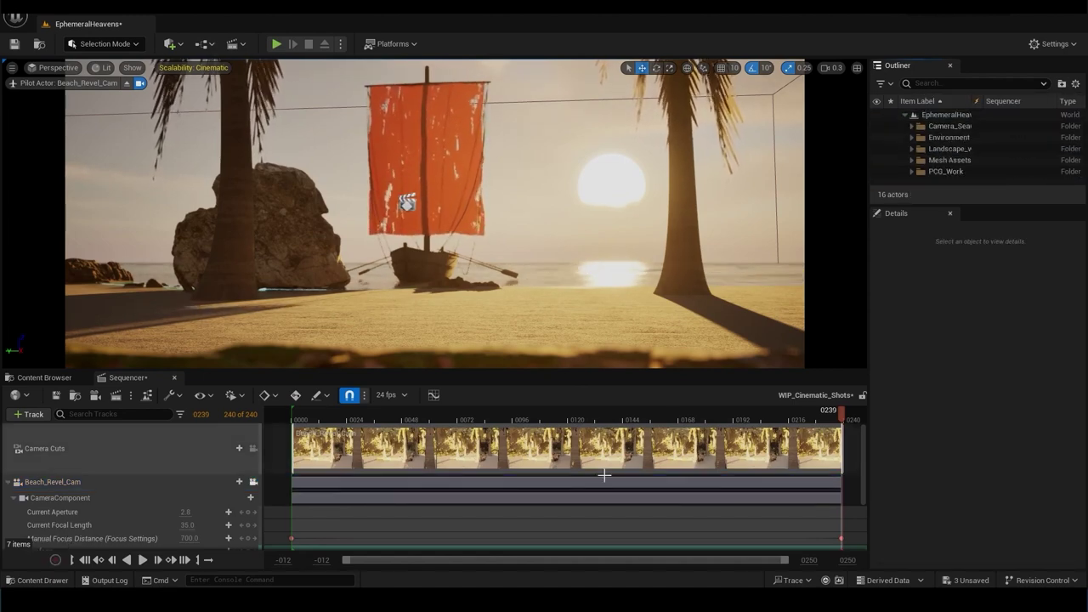
pyautogui.moveTo(599, 414); pyautogui.dragTo(312, 417)
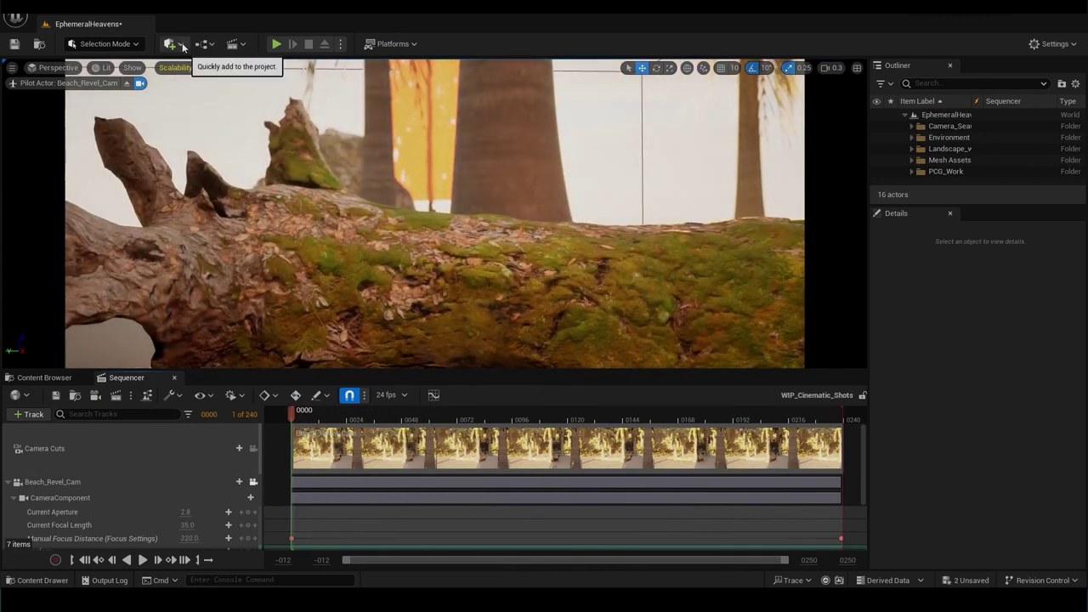
# Place a Post Process Volume in the level.
pyautogui.click(175, 44)
pyautogui.click(176, 214)
pyautogui.write('Post')
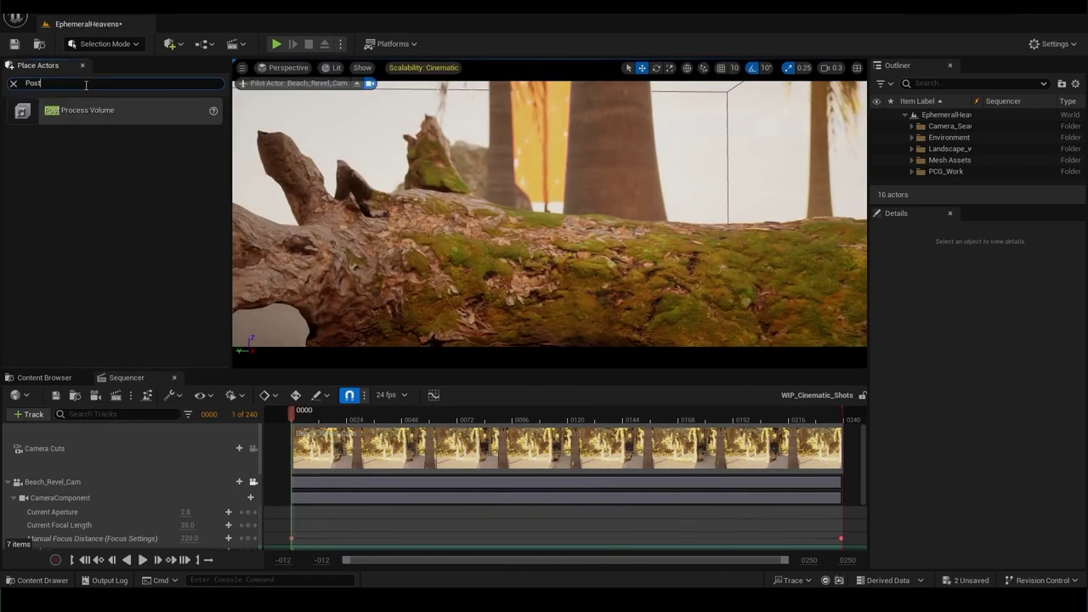
pyautogui.moveTo(85, 110); pyautogui.dragTo(745, 246)
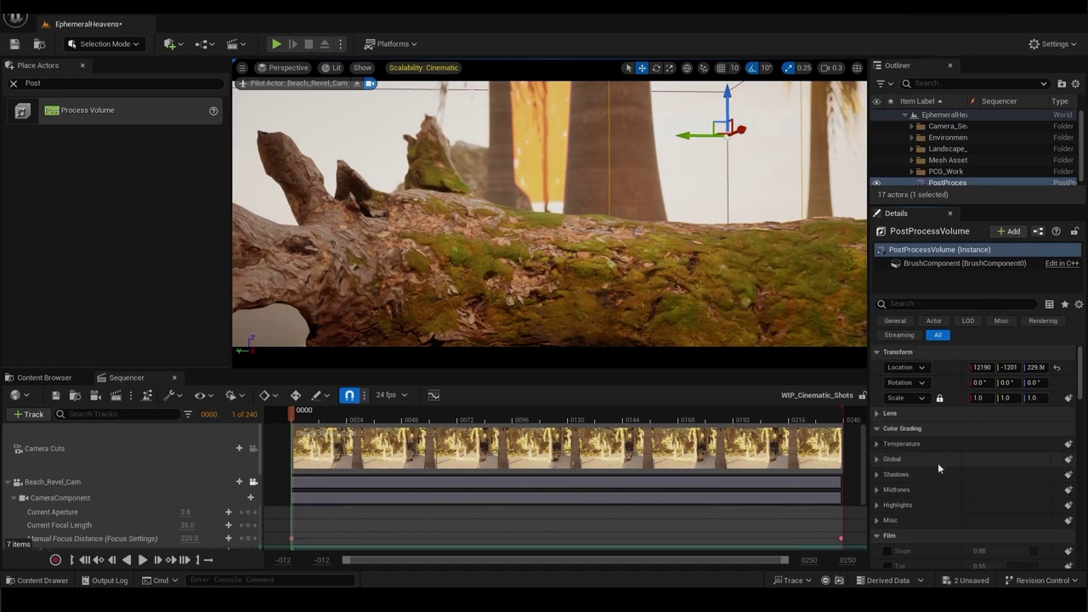
pyautogui.scroll(-3, 938, 467)
pyautogui.scroll(-4, 938, 466)
pyautogui.scroll(-4, 938, 459)
pyautogui.scroll(-3, 939, 446)
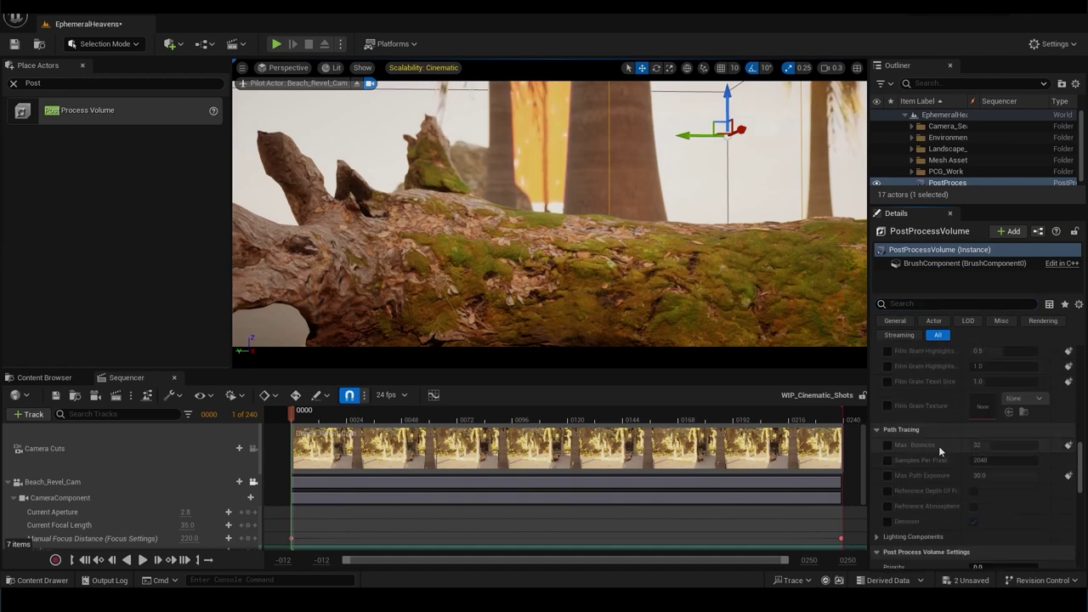
pyautogui.scroll(10, 940, 444)
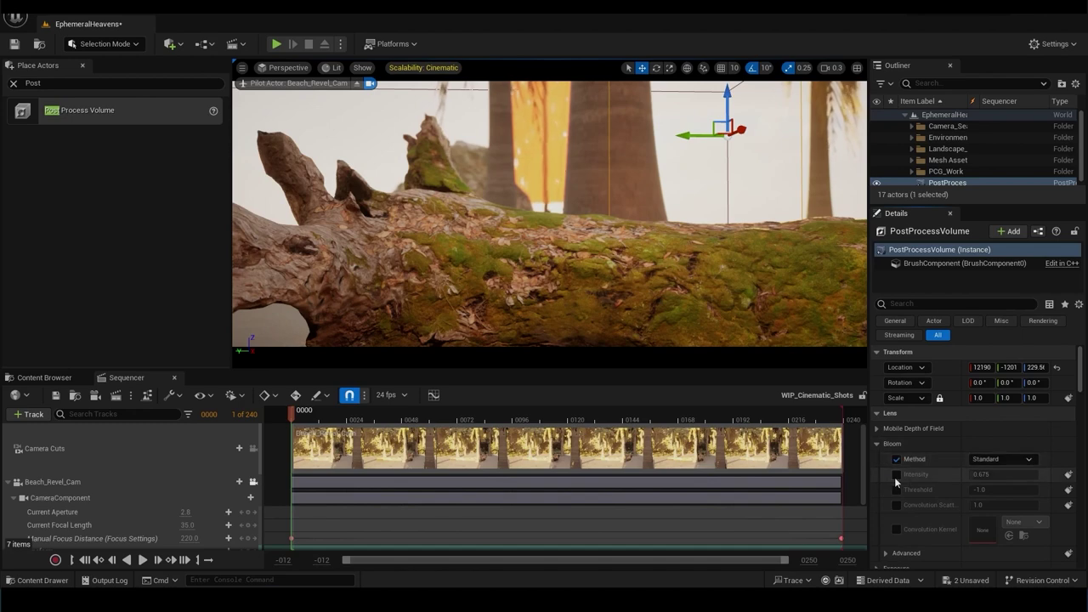
# Set the volume's Bloom Intensity to 0.4 at the beach-and-ship frame.
pyautogui.moveTo(586, 451); pyautogui.dragTo(842, 466)
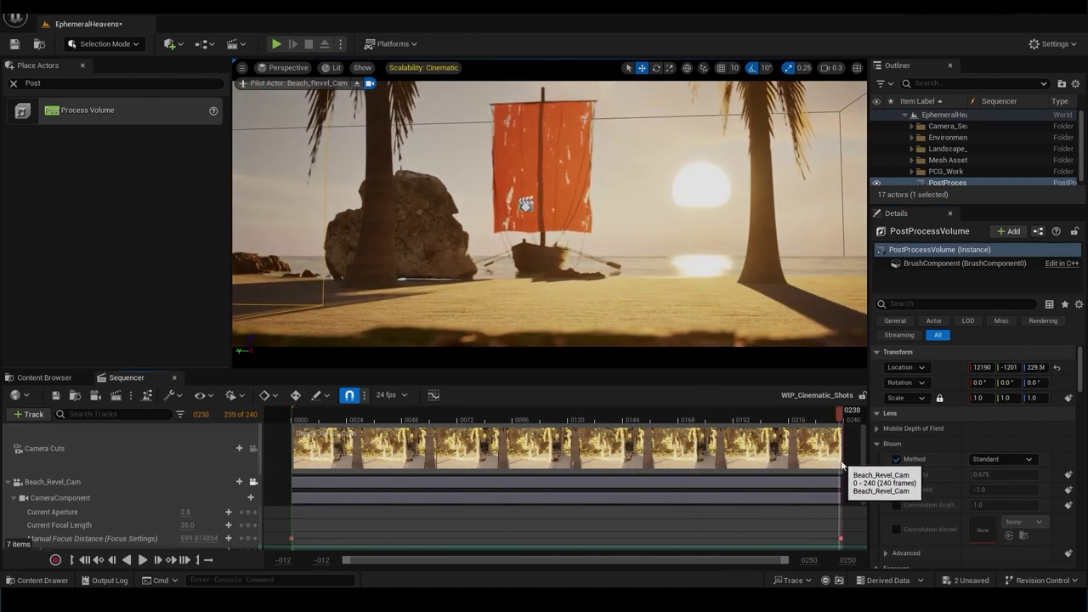
pyautogui.click(1002, 475)
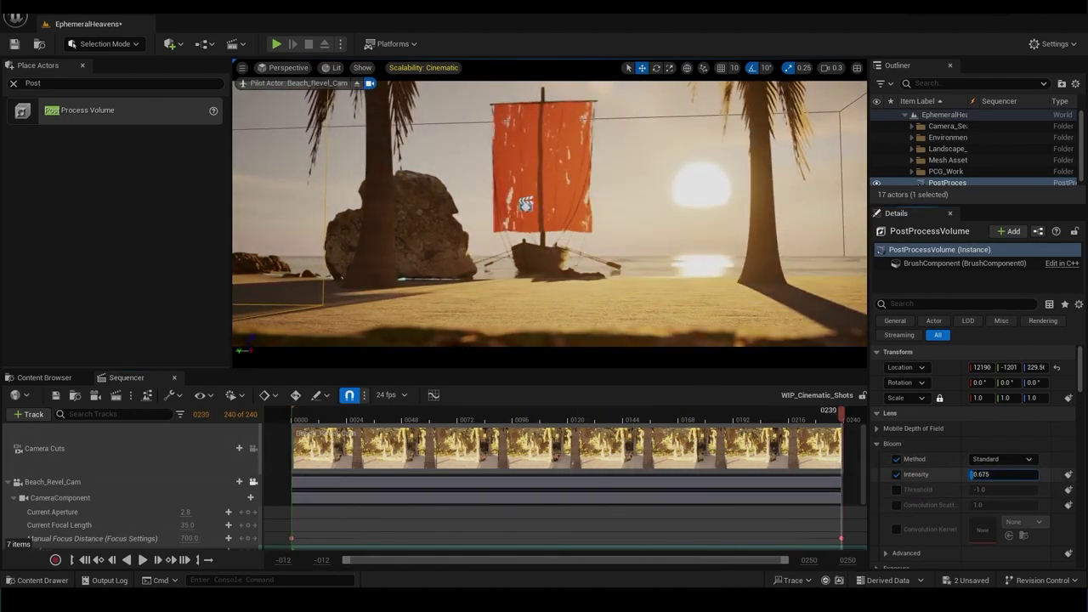
pyautogui.write('0.547')
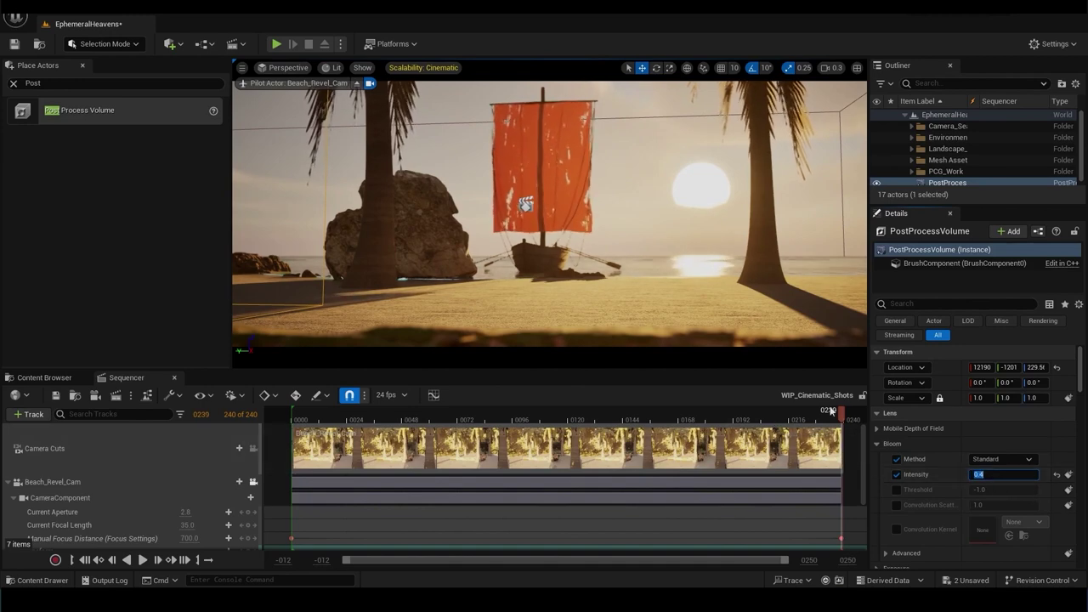
pyautogui.moveTo(841, 476); pyautogui.dragTo(844, 482)
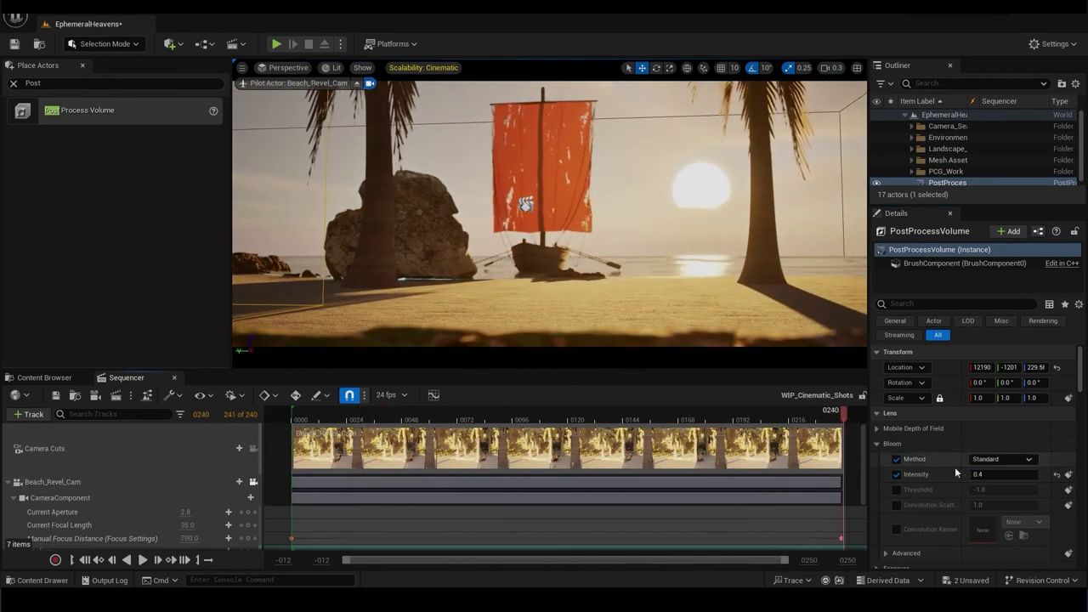
# Enable Manual exposure metering and the Exposure Compensation override.
pyautogui.scroll(-2, 956, 472)
pyautogui.click(892, 390)
pyautogui.click(896, 420)
pyautogui.click(896, 435)
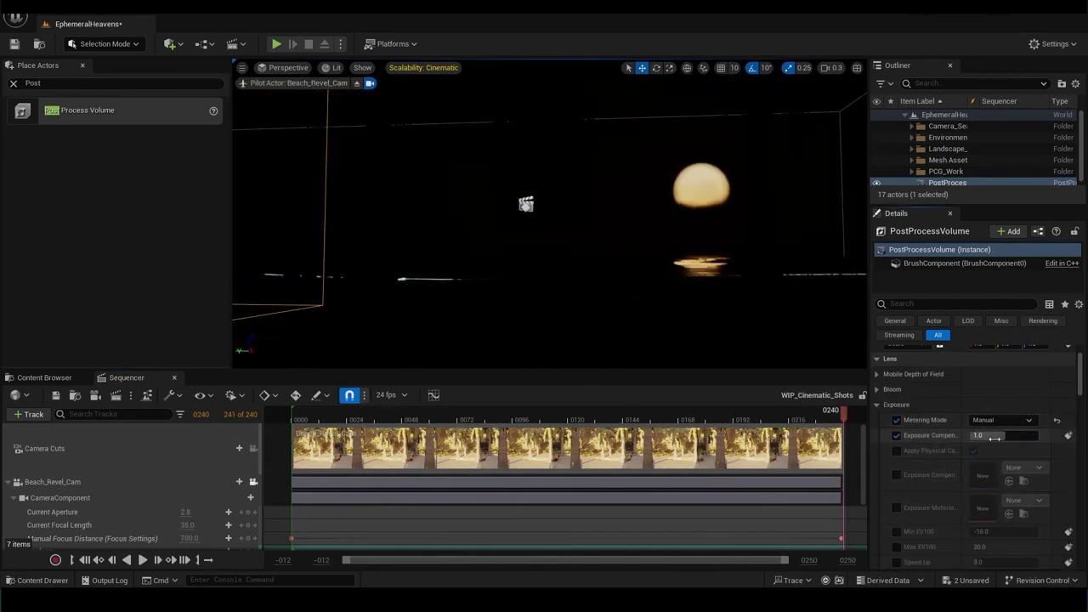
pyautogui.moveTo(994, 437); pyautogui.dragTo(1012, 438)
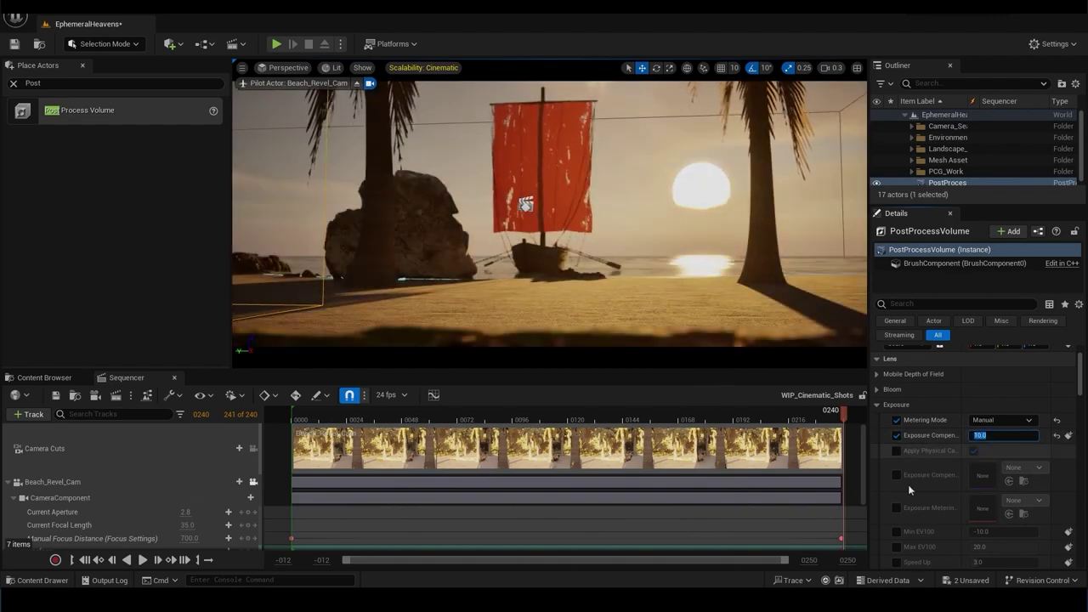
# Set the post-process volume's Exposure Compensation to 9.5.
pyautogui.scroll(-1, 128, 527)
pyautogui.moveTo(787, 560)
pyautogui.mouseDown()
pyautogui.moveTo(604, 560)
pyautogui.moveTo(739, 560)
pyautogui.mouseUp()
pyautogui.click(752, 428)
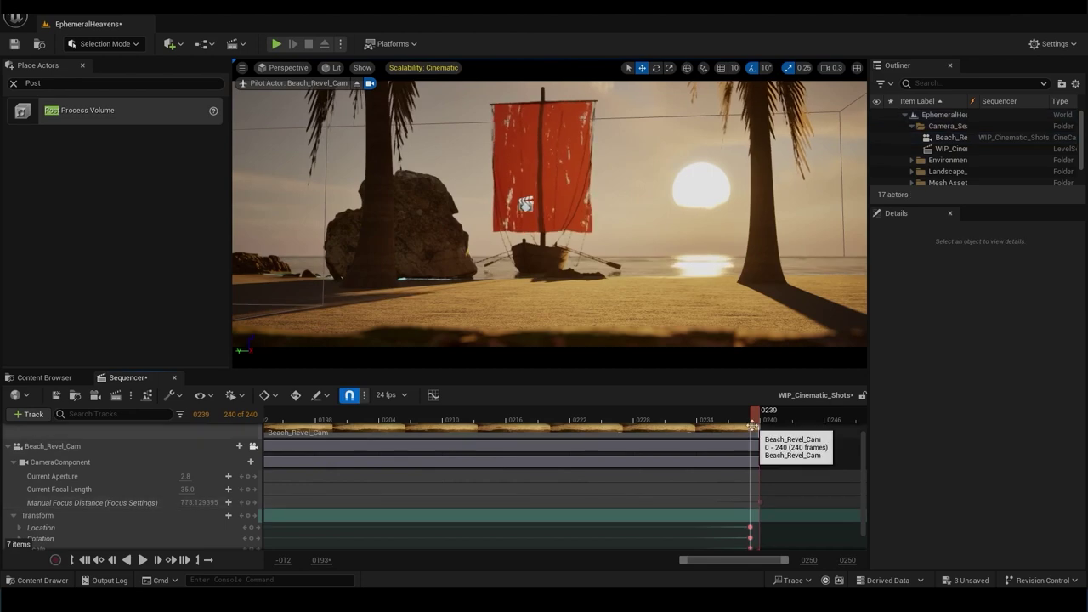
pyautogui.scroll(-1, 752, 476)
pyautogui.moveTo(749, 517); pyautogui.dragTo(759, 517)
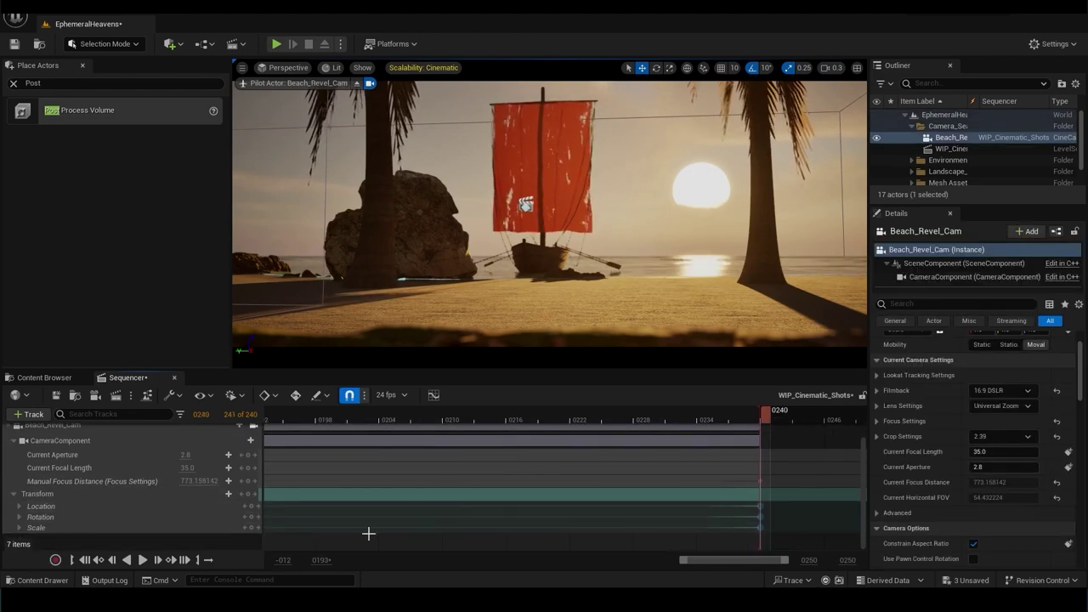
pyautogui.click(911, 125)
pyautogui.click(946, 180)
pyautogui.click(986, 435)
pyautogui.write('11')
pyautogui.press('Return')
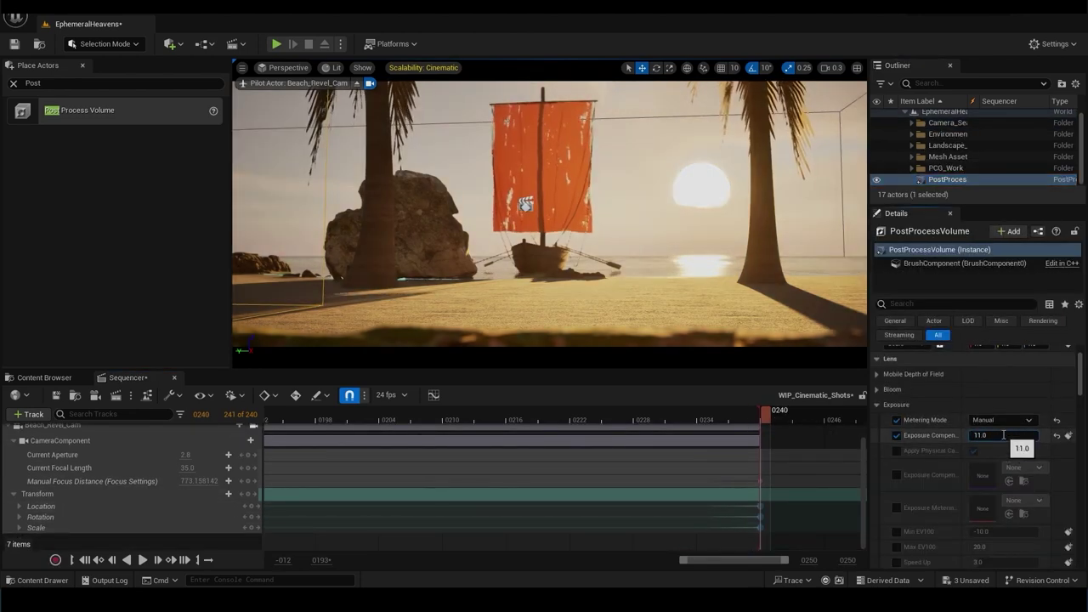
pyautogui.press('Return')
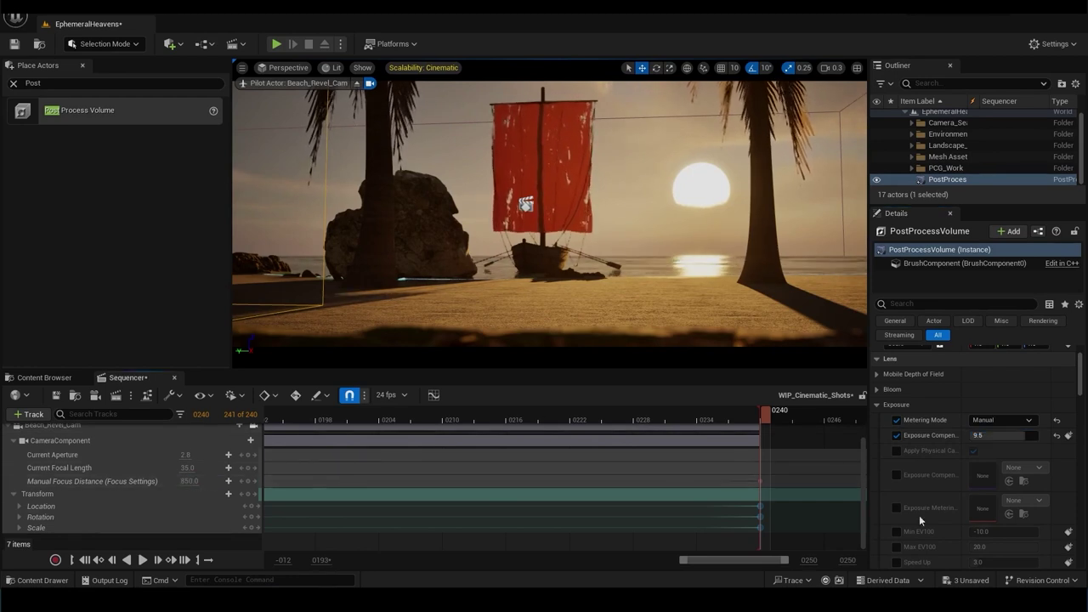
pyautogui.scroll(-1, 969, 425)
pyautogui.click(875, 351)
# Enable the Lens Flares Intensity override at a subtle 0.2.
pyautogui.click(876, 381)
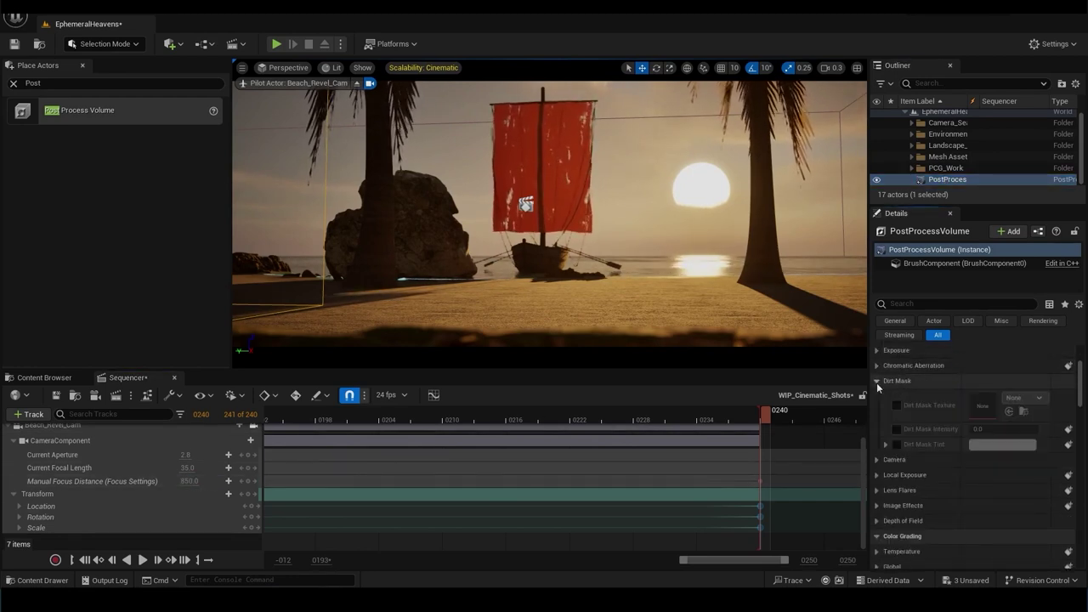
pyautogui.click(876, 381)
pyautogui.click(876, 396)
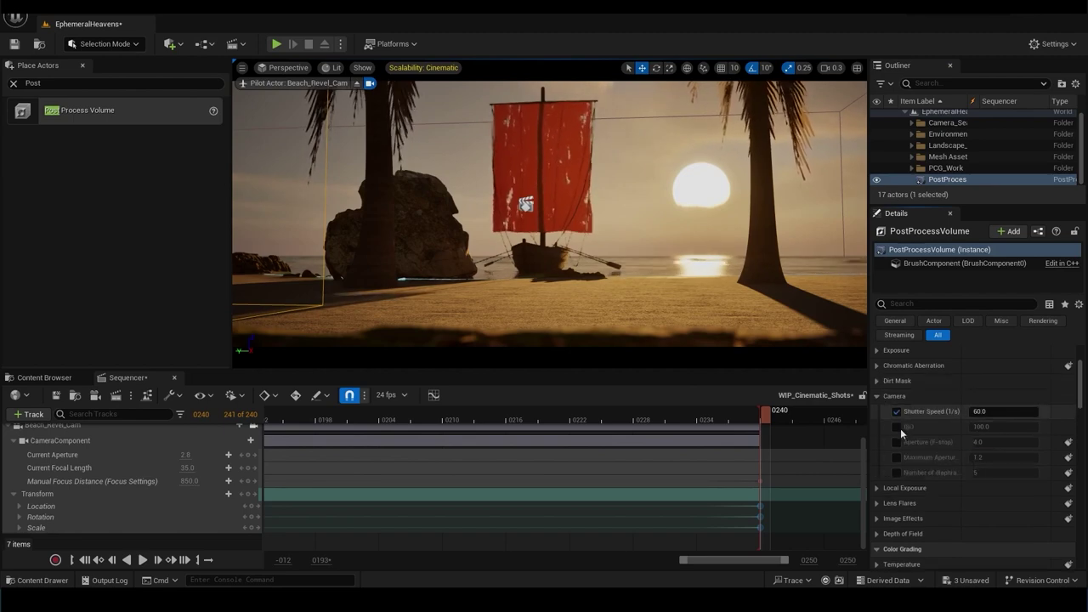
pyautogui.click(876, 396)
pyautogui.click(876, 390)
pyautogui.click(896, 406)
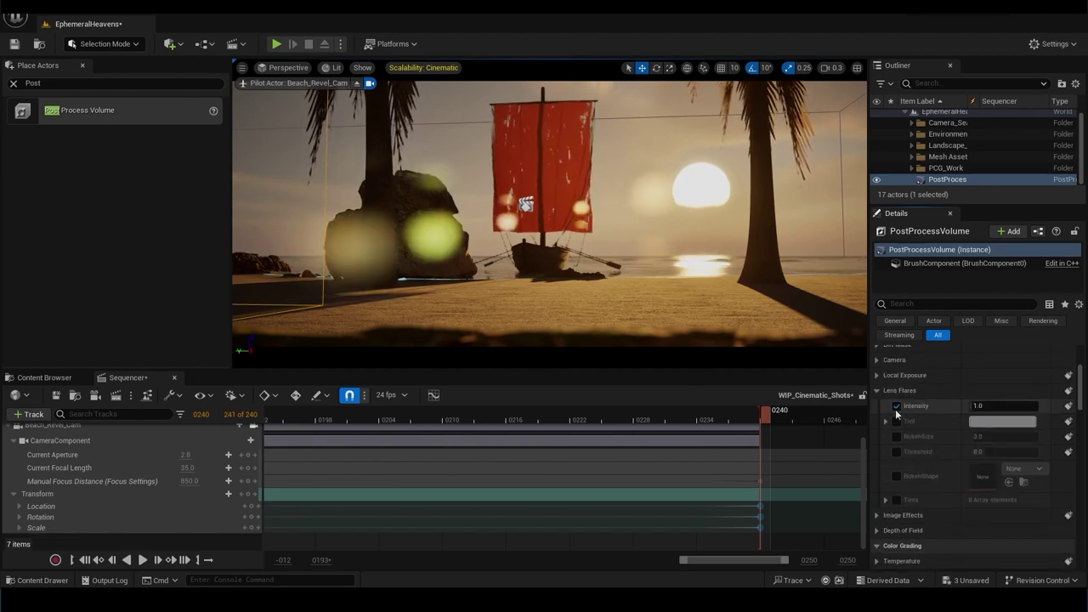
pyautogui.moveTo(763, 414)
pyautogui.mouseDown()
pyautogui.moveTo(324, 455)
pyautogui.moveTo(844, 463)
pyautogui.mouseUp()
pyautogui.click(1001, 407)
pyautogui.write('0.2')
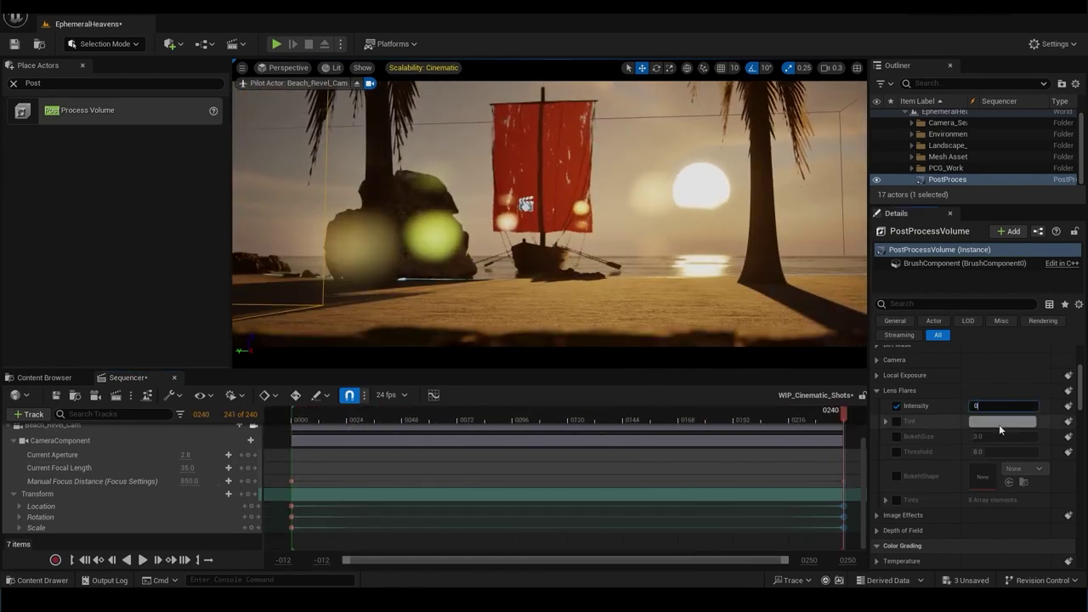
pyautogui.click(877, 390)
# Enable Sharpen at 0.448 and Vignette Intensity at 0.536.
pyautogui.click(876, 406)
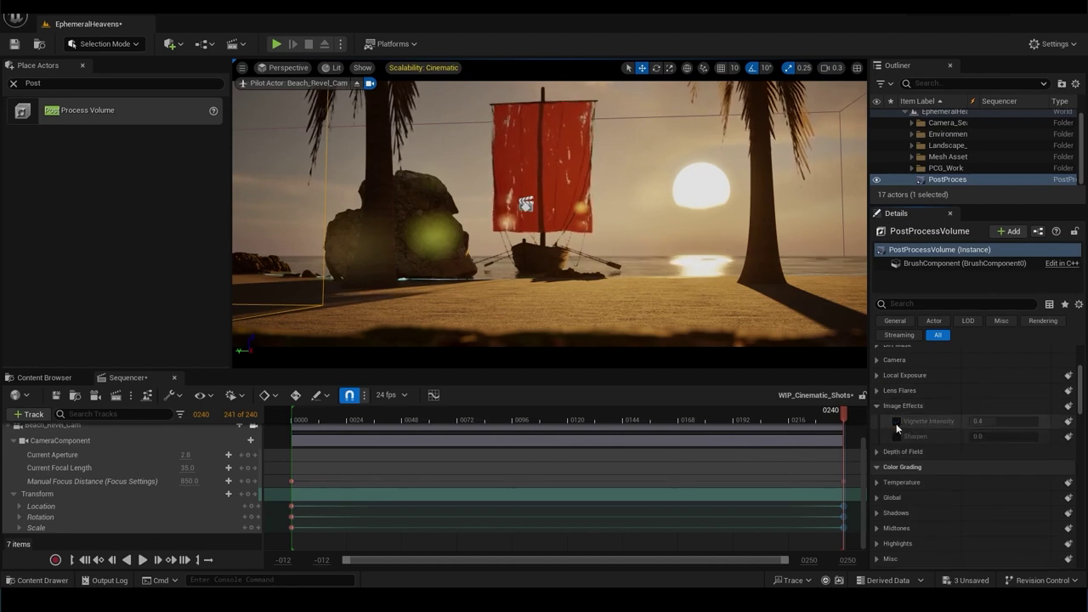
pyautogui.click(895, 436)
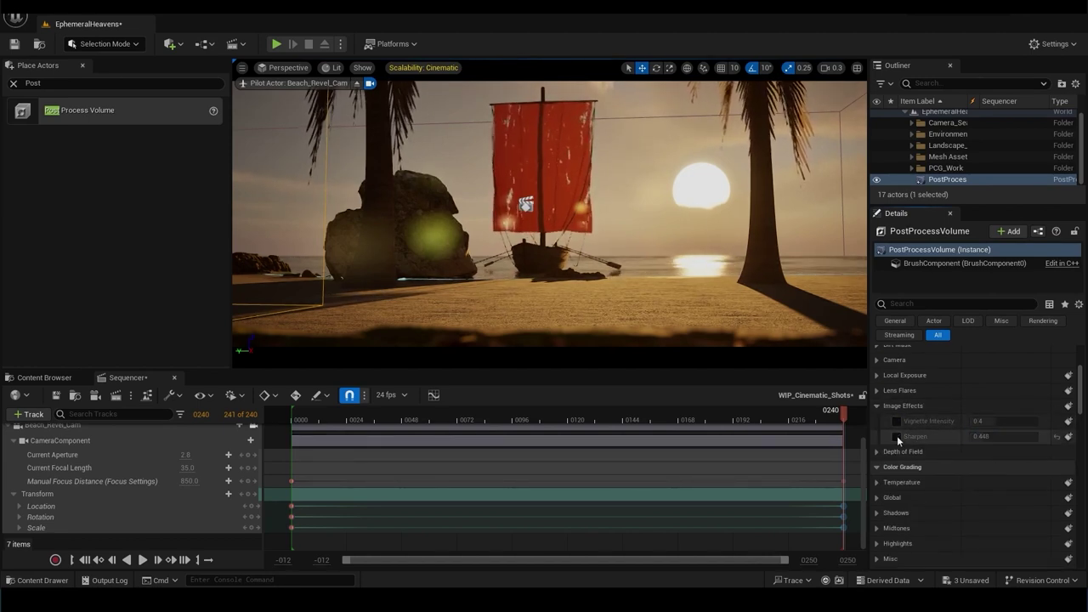
pyautogui.click(896, 421)
pyautogui.moveTo(982, 422); pyautogui.dragTo(994, 421)
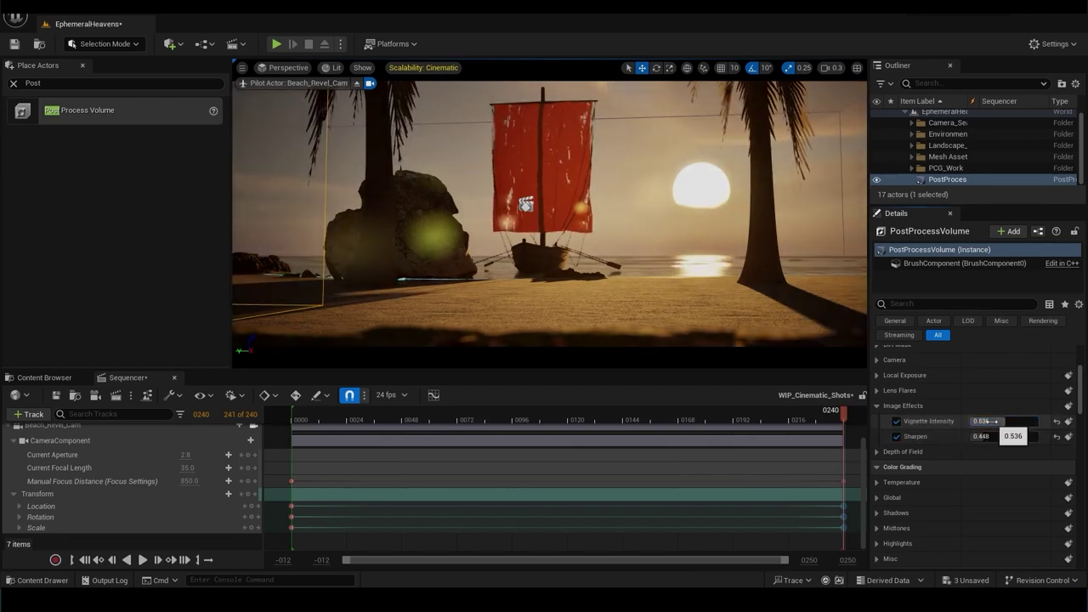
pyautogui.click(876, 406)
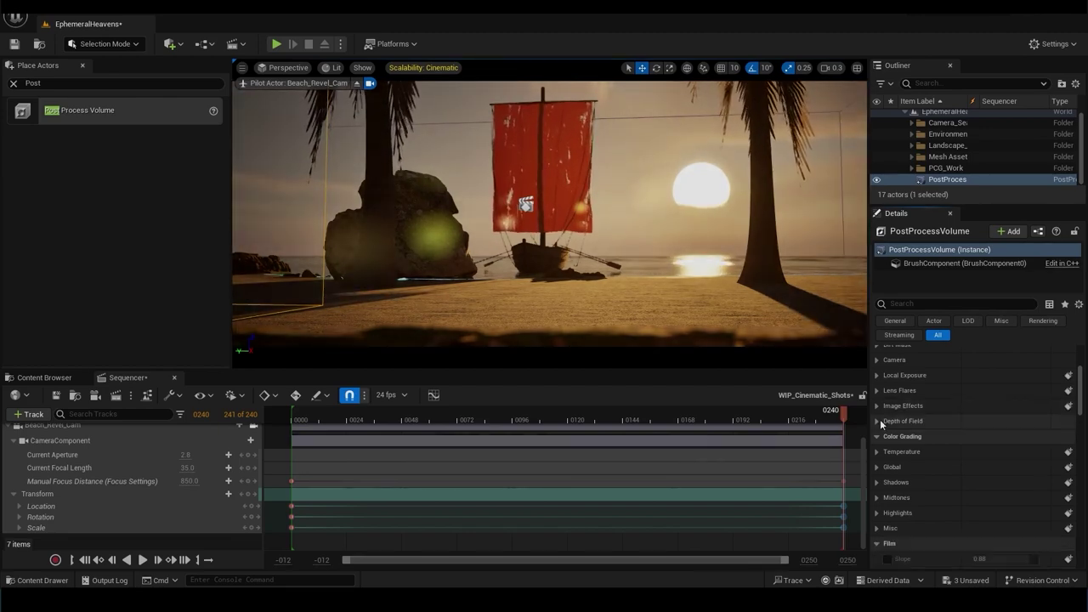
# Enable the Depth of Field Sensor Width and Squeeze Factor overrides, then return to the first frame.
pyautogui.click(876, 420)
pyautogui.click(896, 451)
pyautogui.click(896, 436)
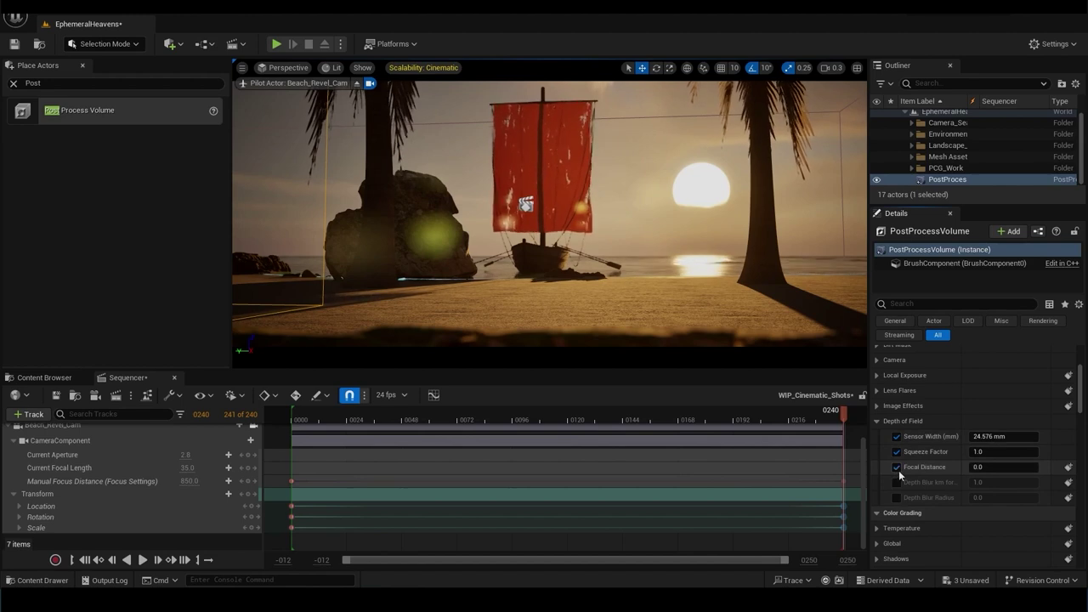
pyautogui.click(876, 421)
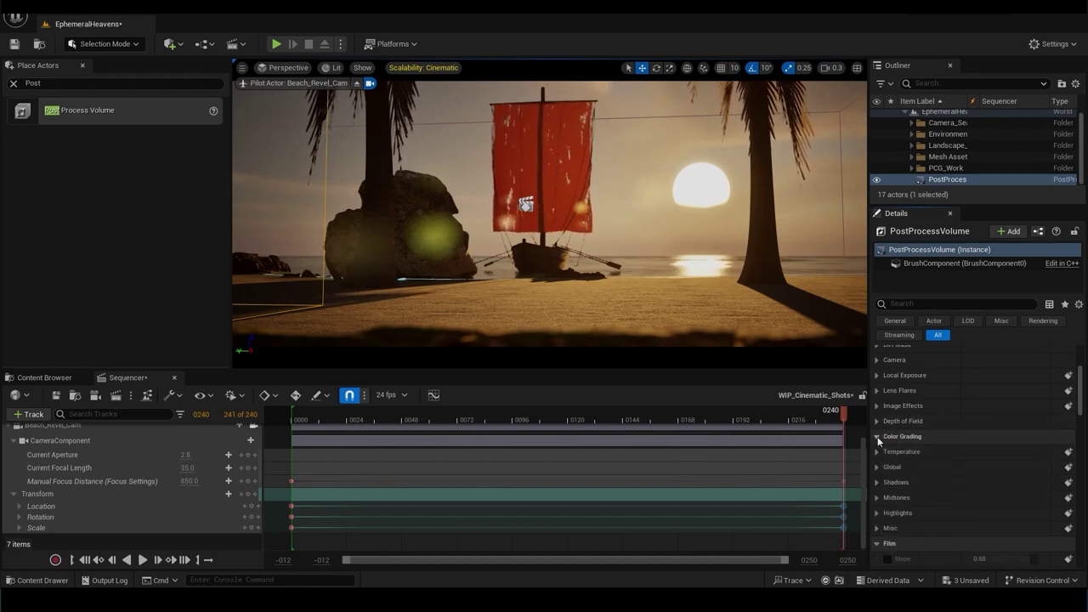
pyautogui.scroll(-2, 881, 464)
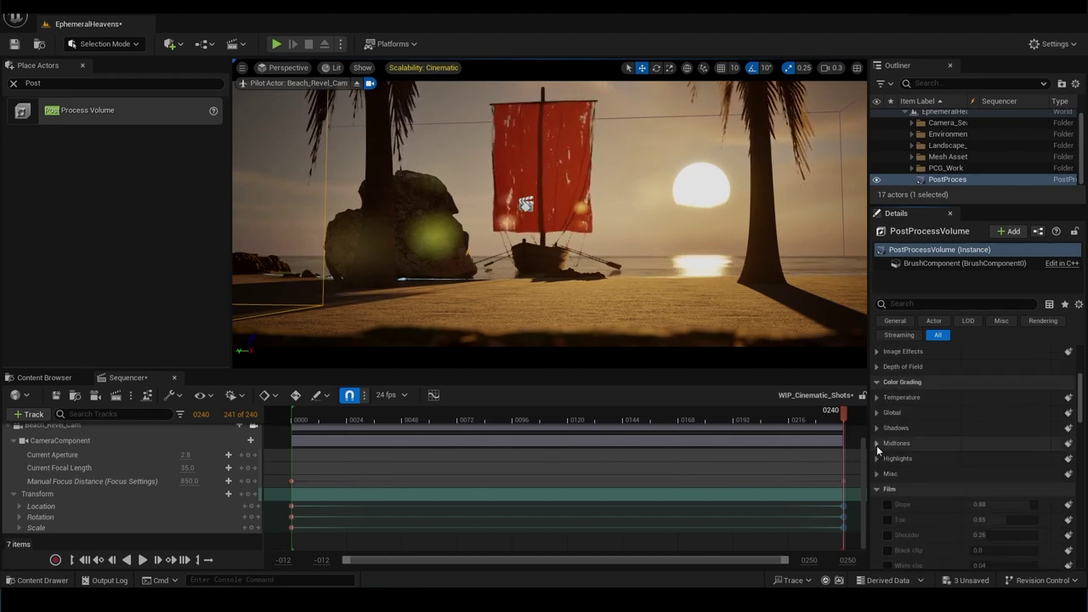
pyautogui.scroll(-2, 877, 434)
pyautogui.scroll(-3, 877, 455)
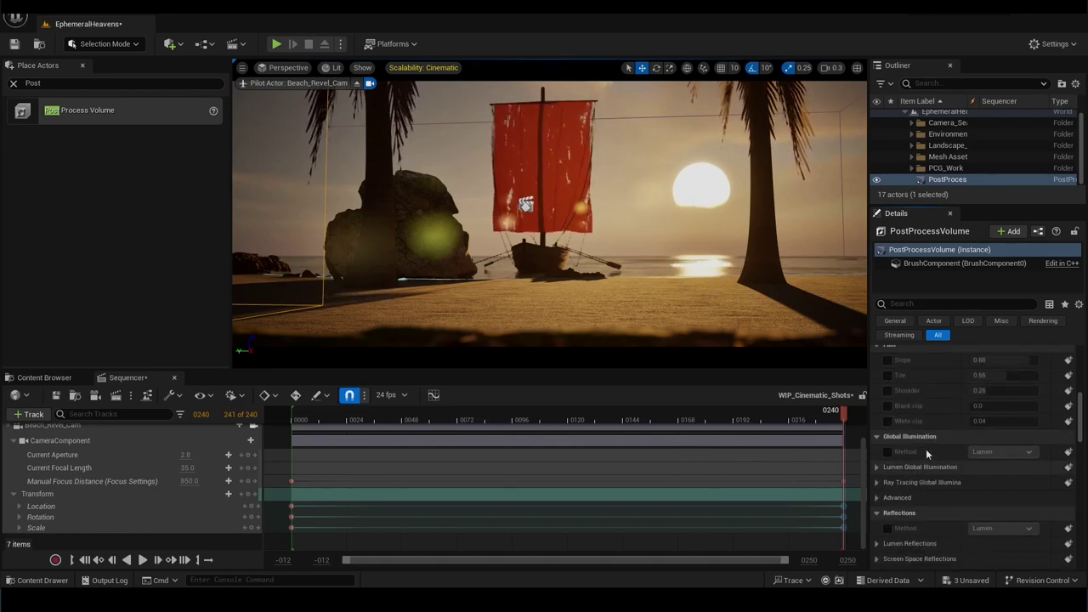
pyautogui.click(877, 436)
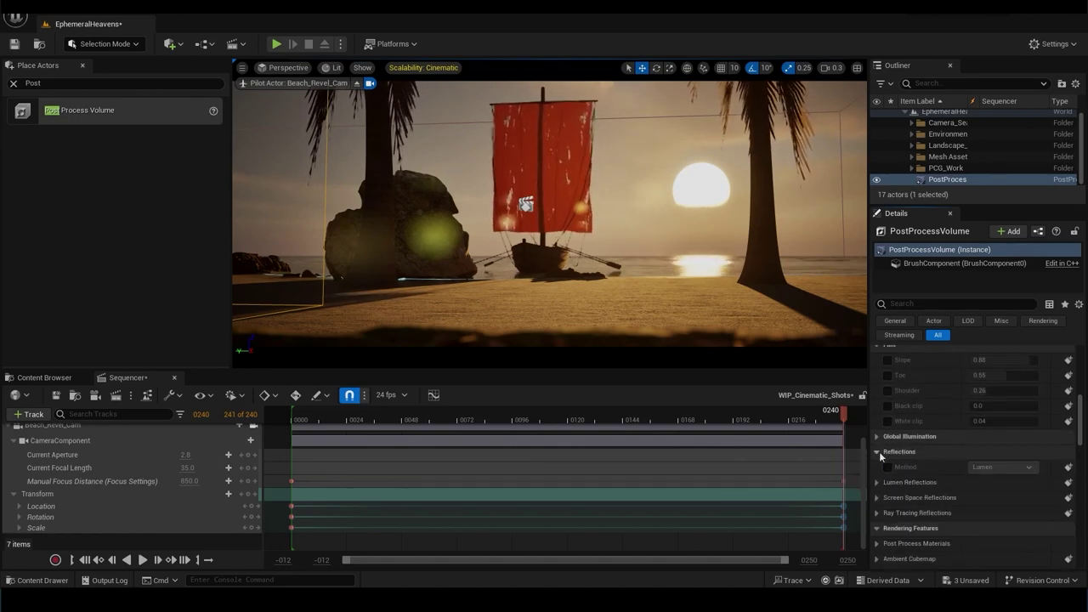
pyautogui.scroll(-5, 881, 459)
pyautogui.scroll(-5, 880, 459)
pyautogui.scroll(-5, 881, 459)
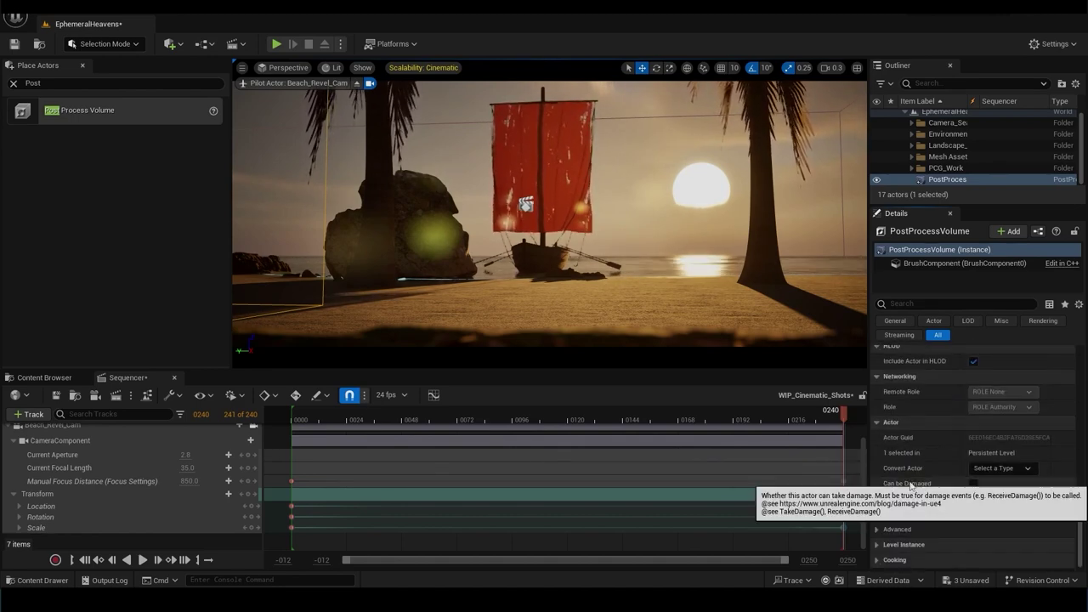
pyautogui.click(391, 417)
pyautogui.press('Up')
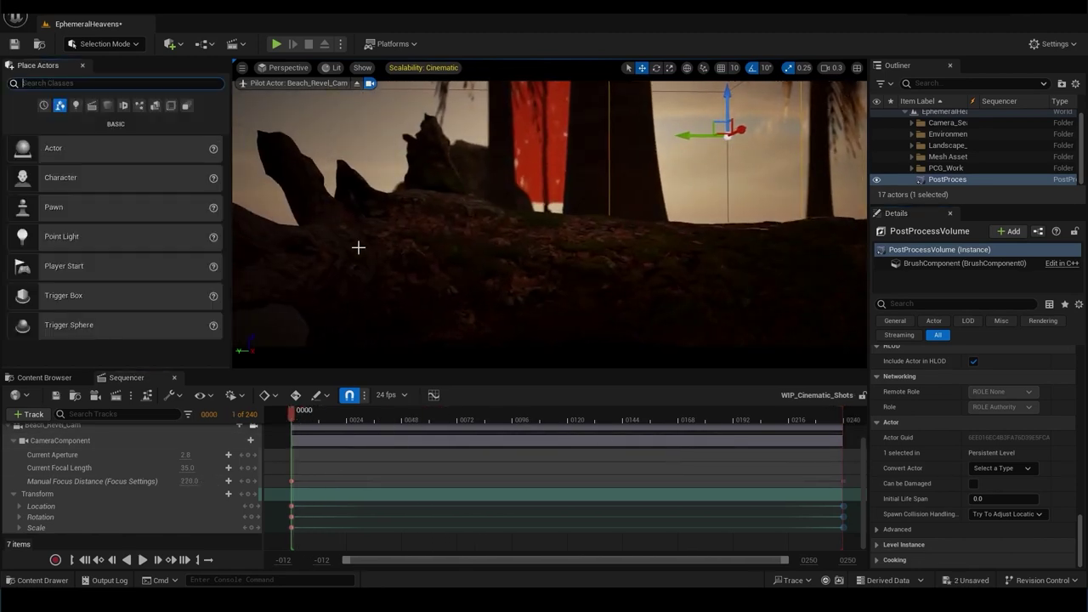
# Add an Anti-aliasing setting to the render job with its override enabled.
pyautogui.click(398, 183)
pyautogui.click(371, 143)
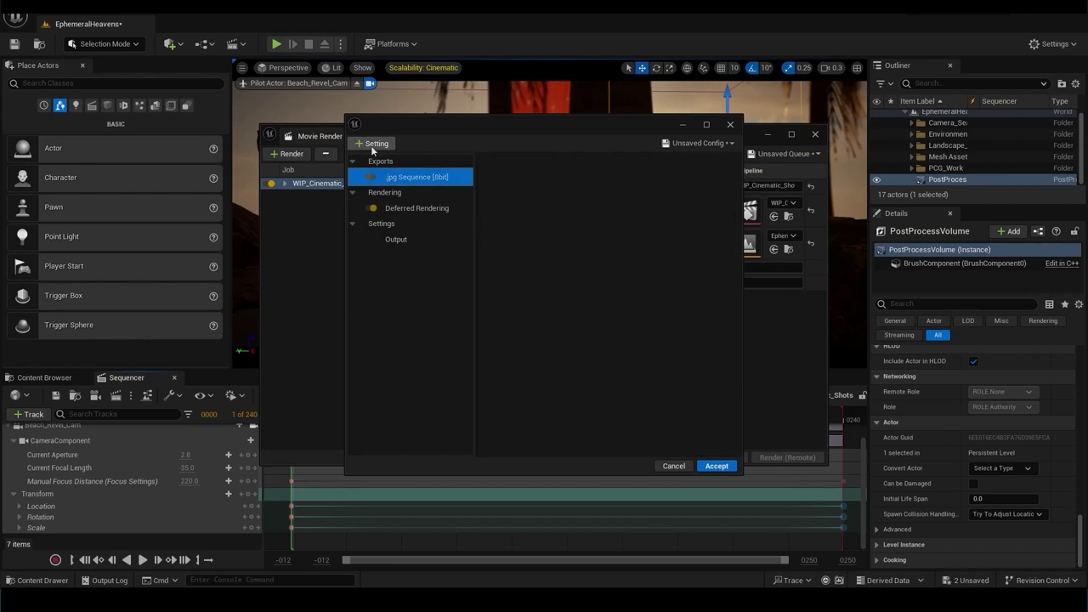
pyautogui.click(424, 175)
pyautogui.click(638, 188)
pyautogui.click(618, 206)
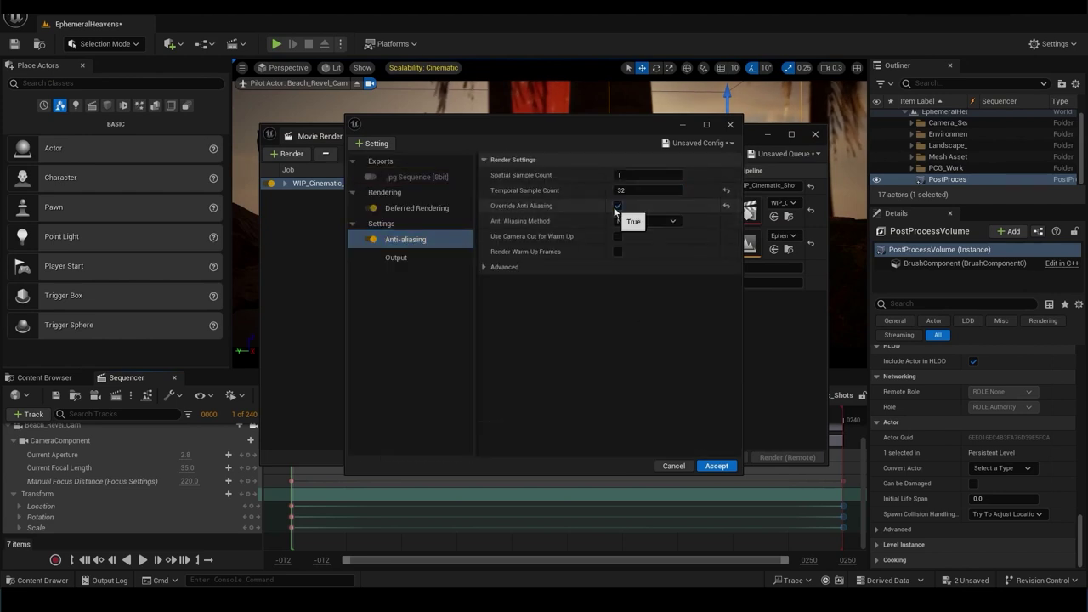
# Add a 16-bit EXR export, set 2560 × 1440 output resolution, and start the local render.
pyautogui.click(371, 143)
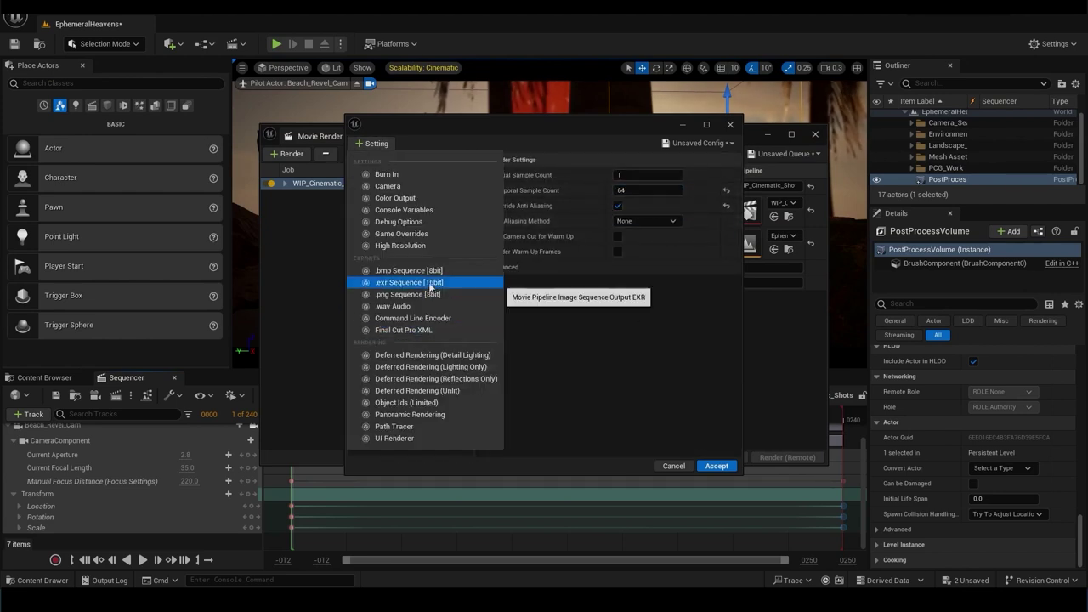
pyautogui.click(396, 283)
pyautogui.click(396, 276)
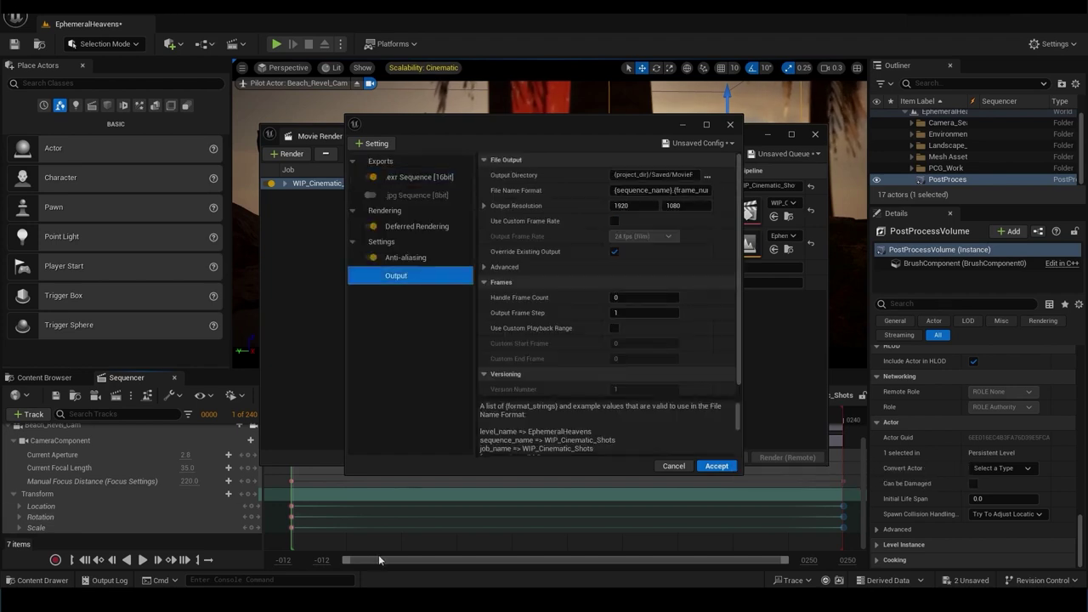
pyautogui.click(631, 205)
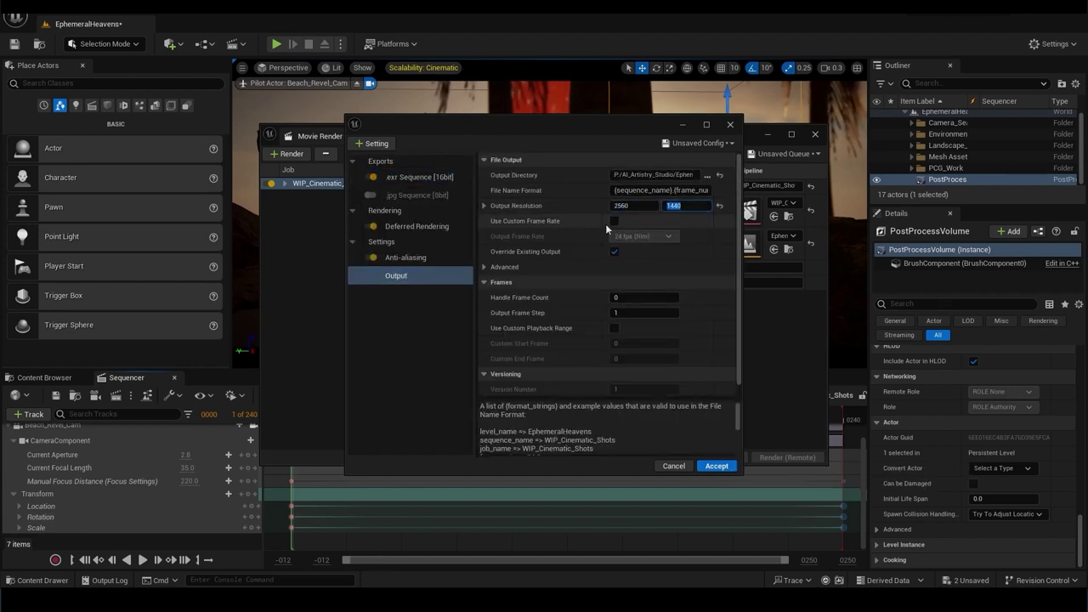
pyautogui.scroll(-1, 595, 348)
pyautogui.click(717, 466)
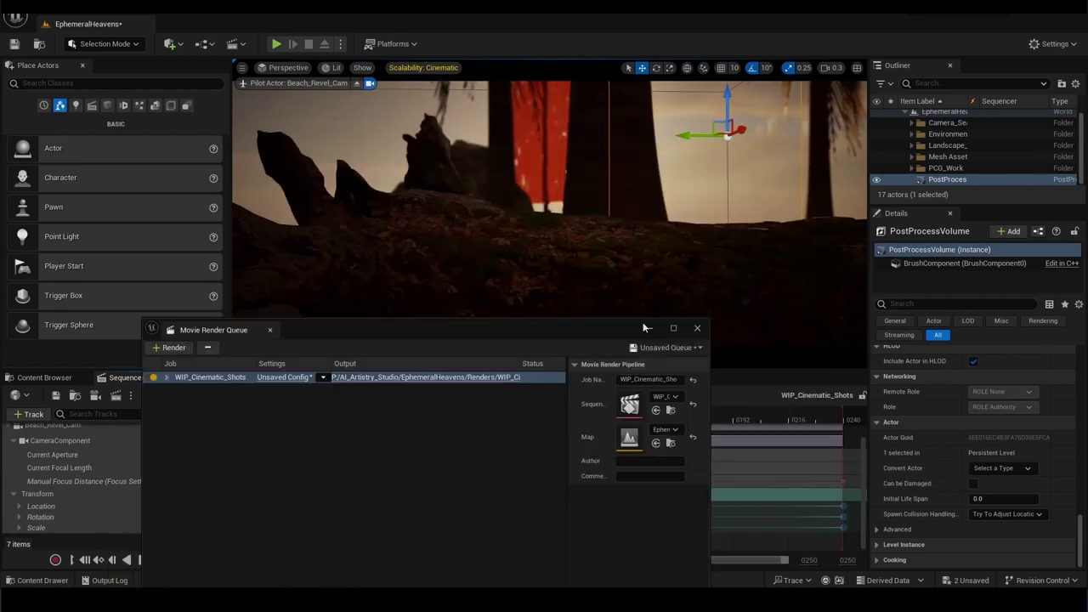
pyautogui.click(711, 499)
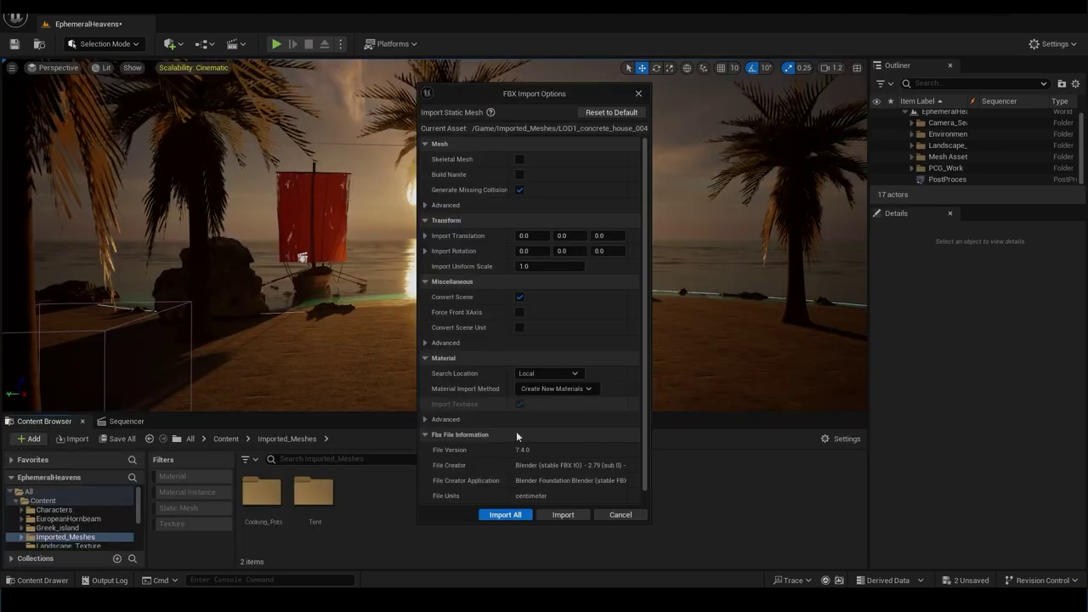
# Import the concrete house FBX meshes into Imported_Meshes.
pyautogui.click(518, 513)
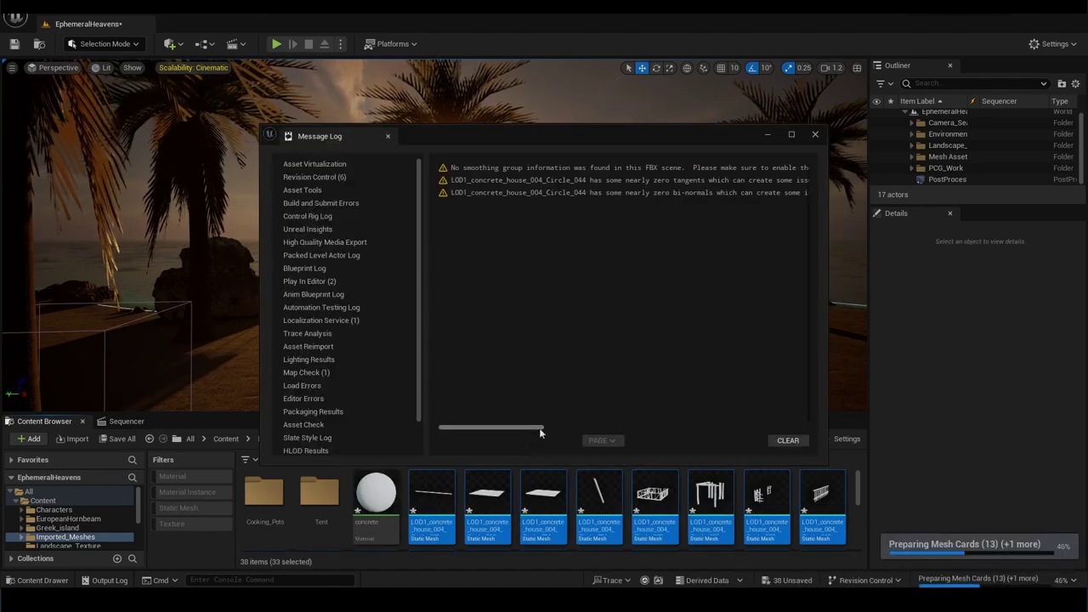
# Close the Message Log, then test-place the house in the level and delete it.
pyautogui.click(815, 134)
pyautogui.scroll(-3, 629, 511)
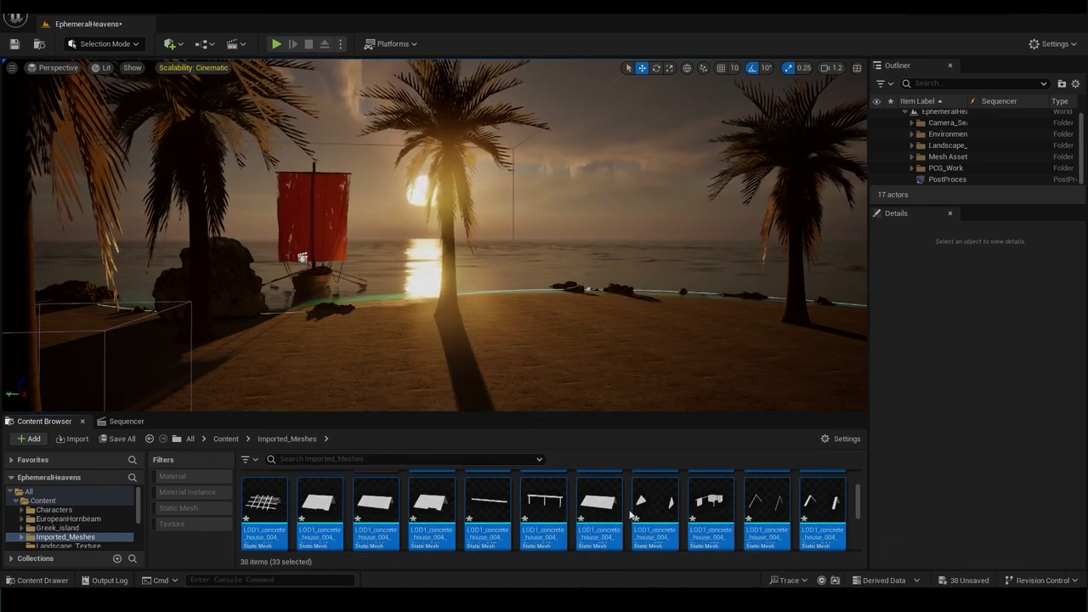
pyautogui.scroll(3, 630, 511)
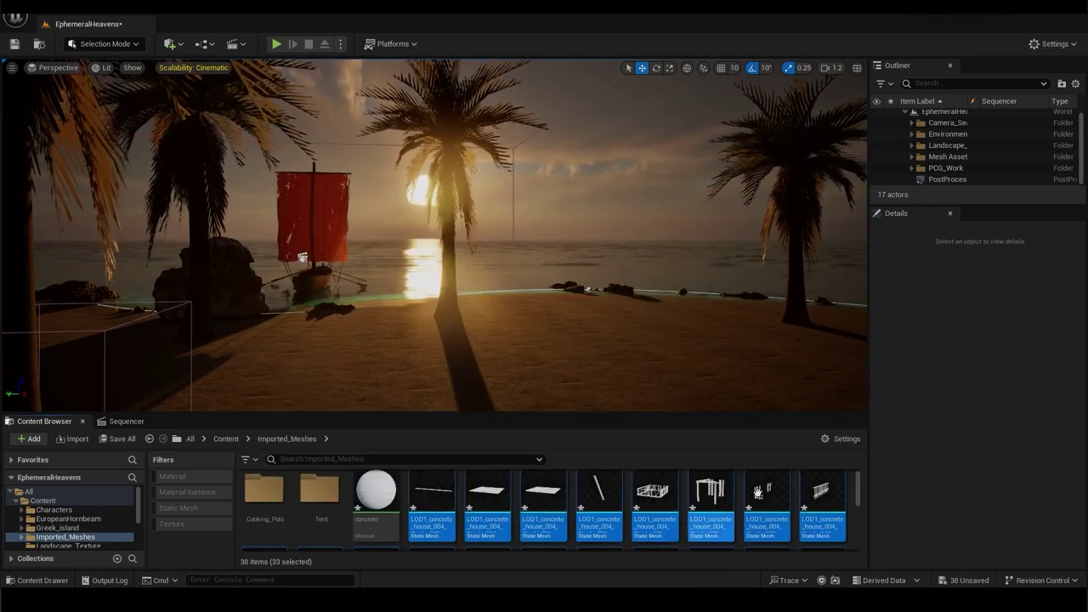
pyautogui.scroll(-3, 675, 490)
pyautogui.scroll(3, 674, 492)
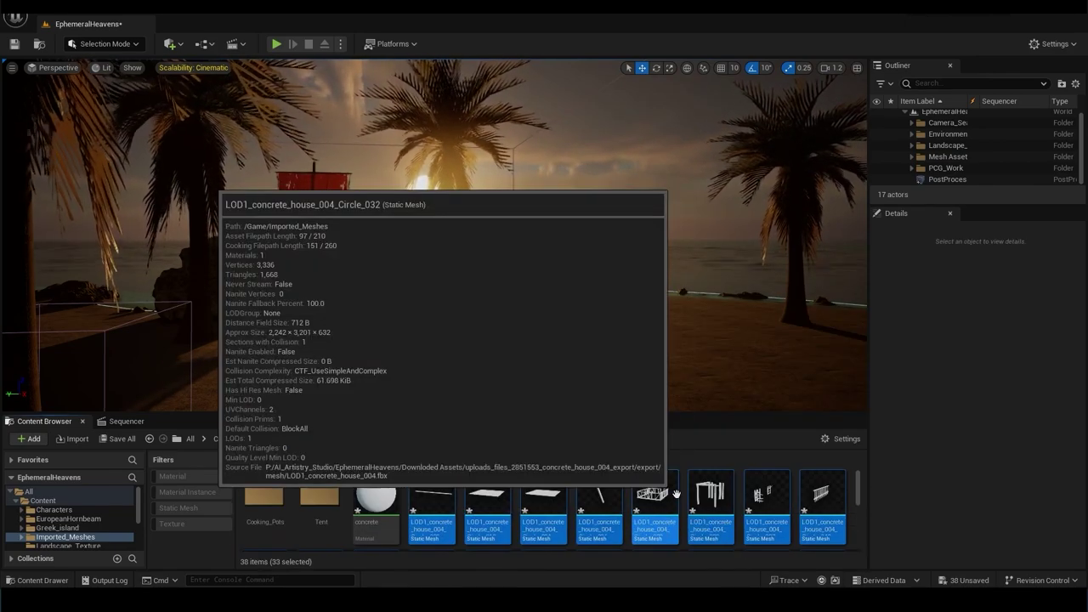
pyautogui.scroll(-2, 629, 510)
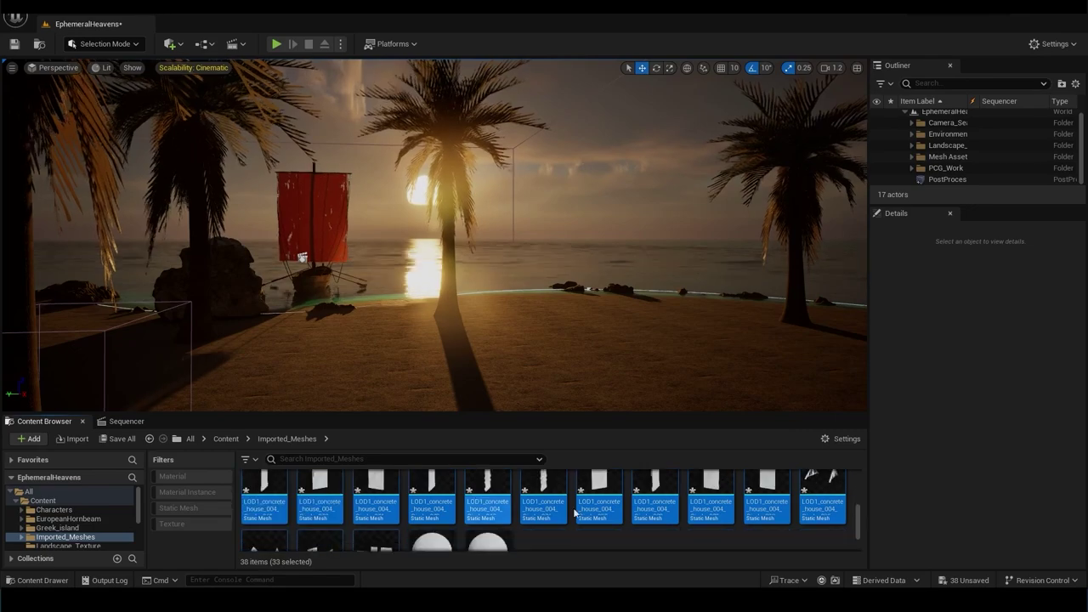
pyautogui.moveTo(478, 406); pyautogui.dragTo(541, 322)
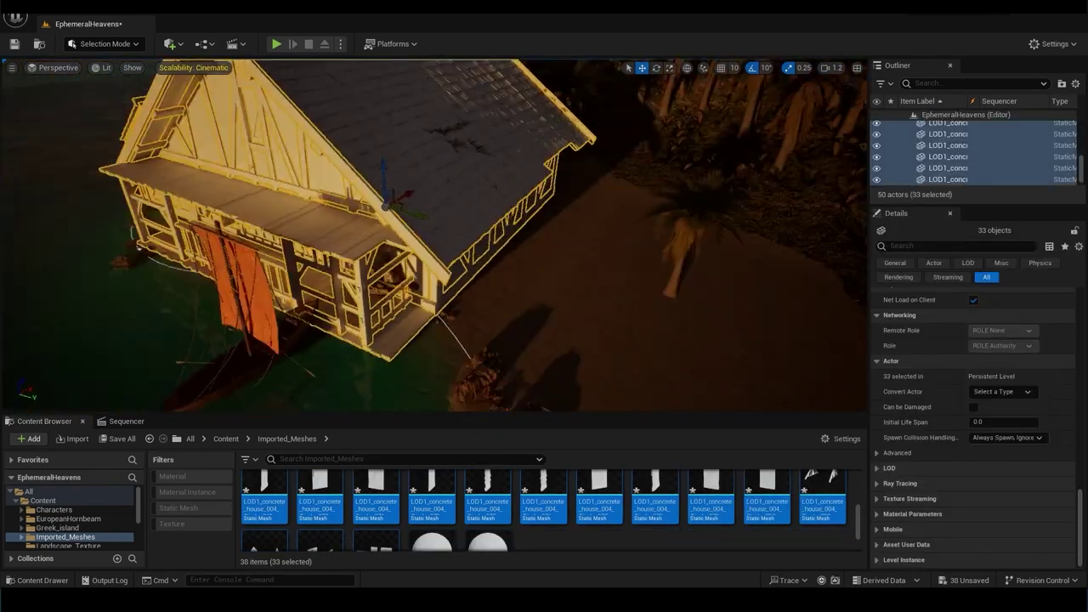
pyautogui.moveTo(433, 234); pyautogui.dragTo(476, 230, button='right')
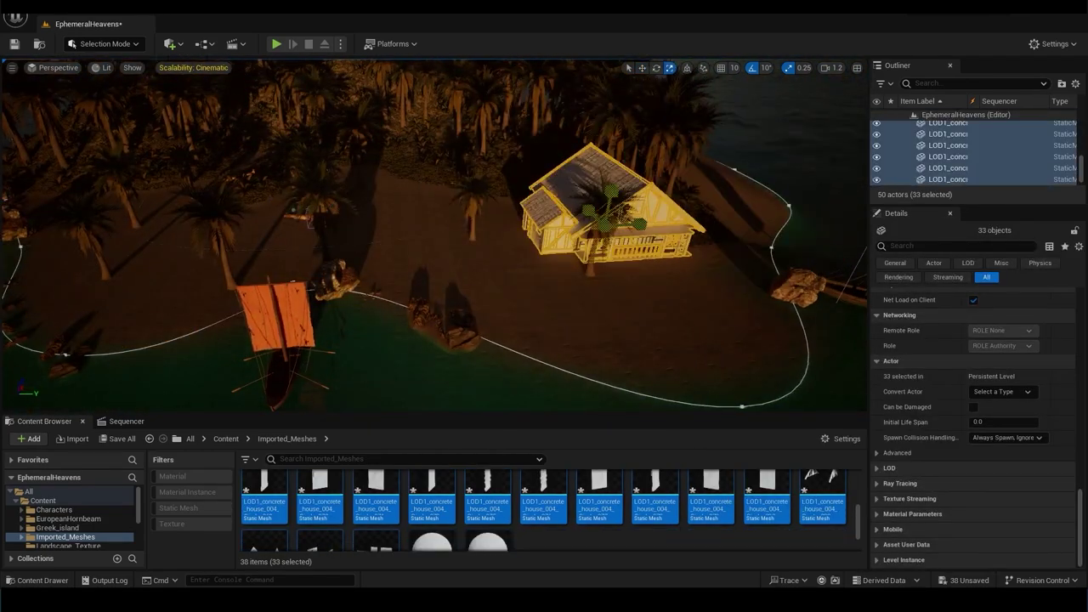
pyautogui.moveTo(307, 218); pyautogui.dragTo(408, 218, button='right')
pyautogui.press('Delete')
# Create a new folder named House in Imported_Meshes.
pyautogui.scroll(-2, 553, 510)
pyautogui.keyDown('ctrl'); pyautogui.click(432, 502); pyautogui.keyUp('ctrl')
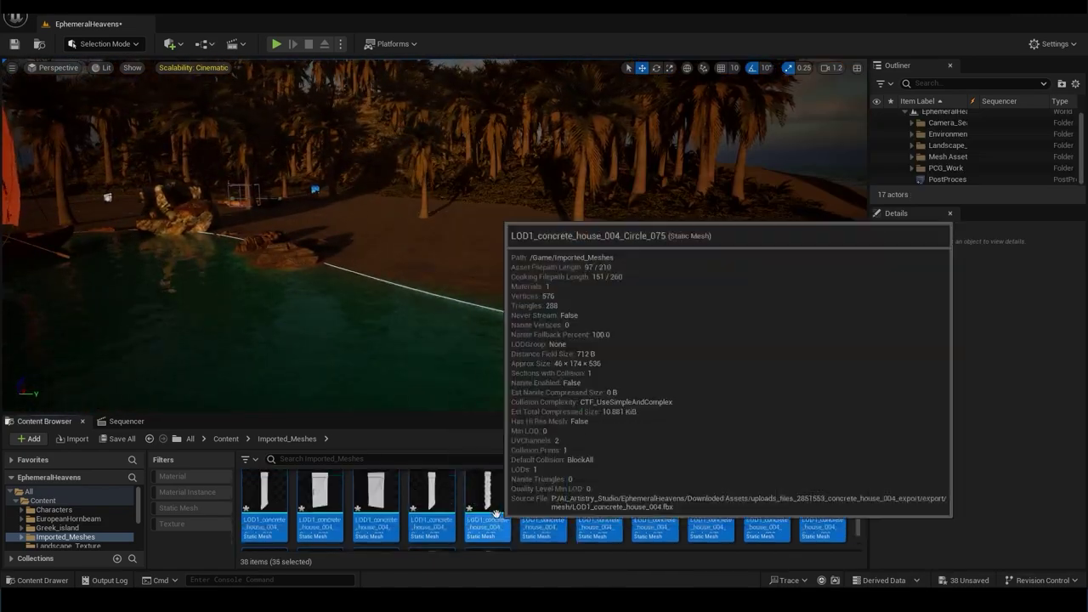
pyautogui.keyDown('ctrl'); pyautogui.click(487, 501); pyautogui.keyUp('ctrl')
pyautogui.rightClick(553, 519)
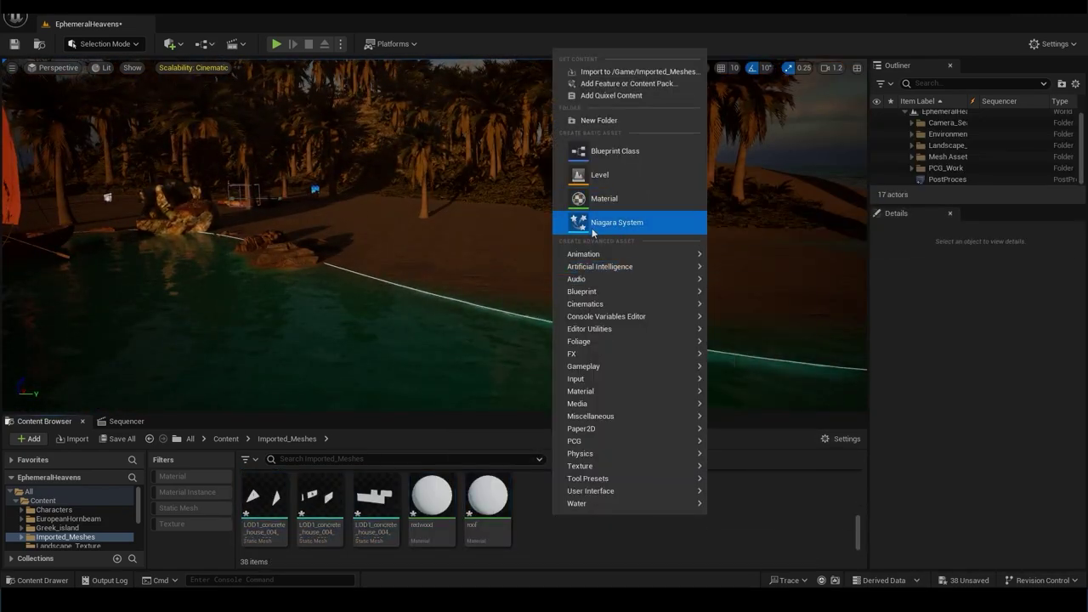
pyautogui.click(587, 114)
pyautogui.write('House')
pyautogui.press('Return')
# Select all the house assets and move them into the House folder.
pyautogui.click(436, 499)
pyautogui.hotkey('shift', 'End')
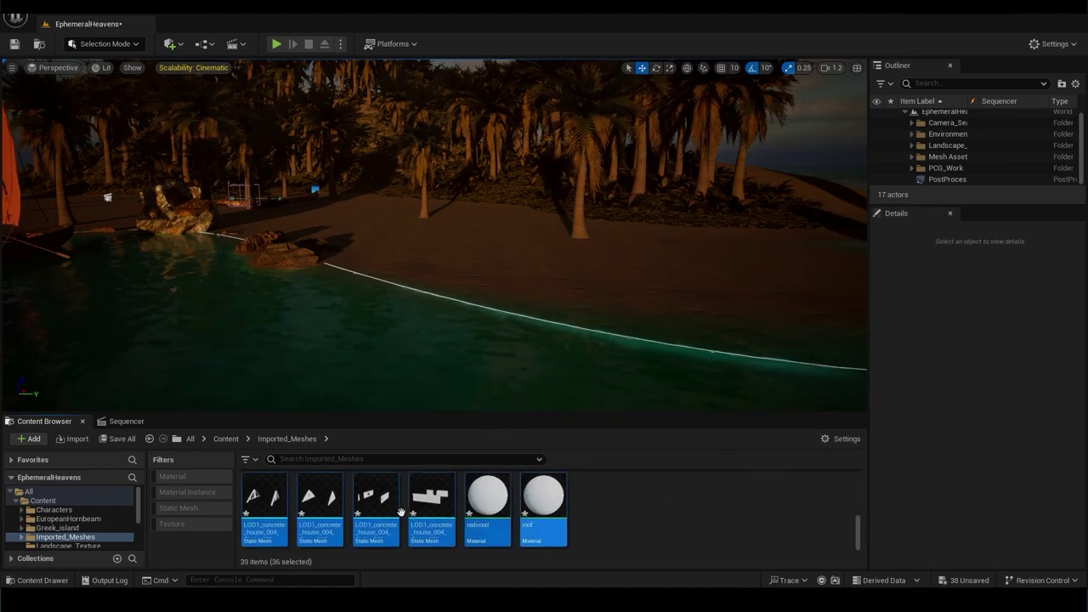
pyautogui.scroll(5, 436, 499)
pyautogui.click(360, 524)
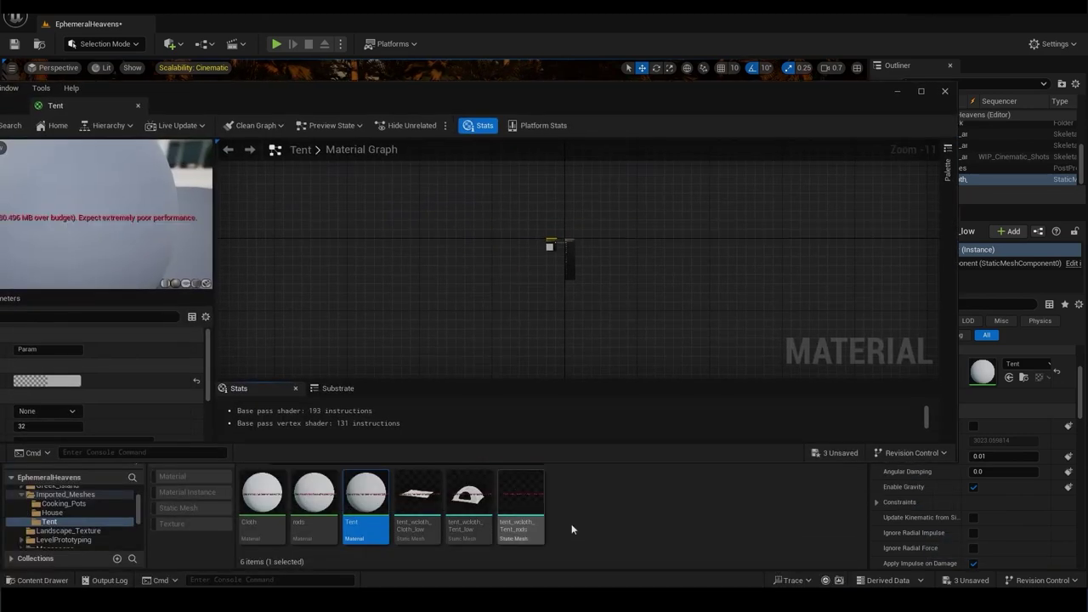
# Add the tent textures to the Tent material graph and feed the colour texture into Base Color.
pyautogui.moveTo(624, 522); pyautogui.dragTo(624, 523)
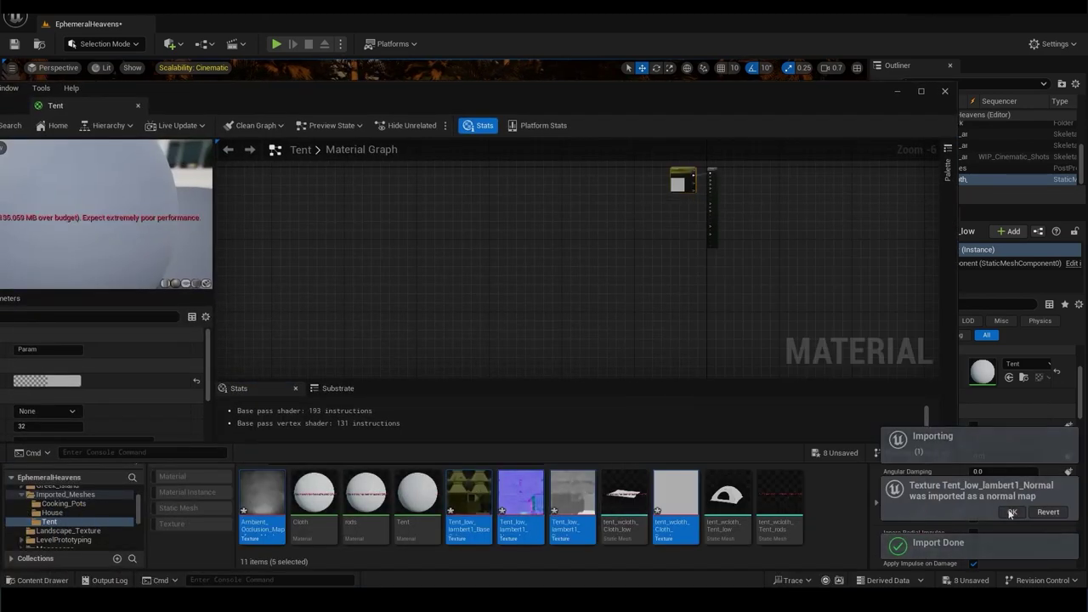
pyautogui.moveTo(469, 492)
pyautogui.mouseDown()
pyautogui.moveTo(374, 323)
pyautogui.moveTo(559, 173)
pyautogui.mouseUp()
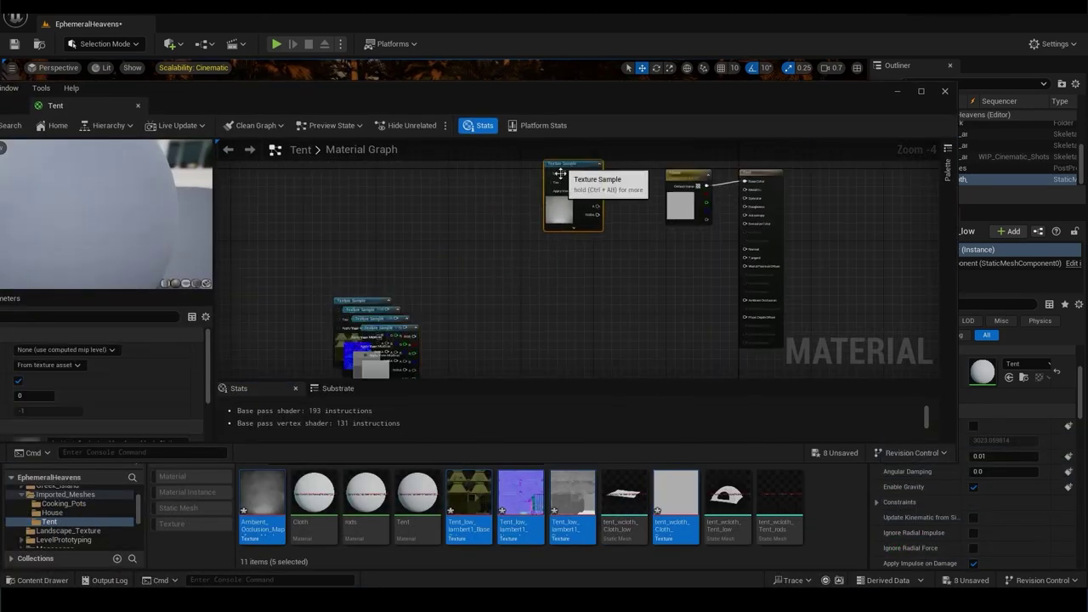
pyautogui.moveTo(502, 254); pyautogui.dragTo(743, 181)
pyautogui.moveTo(366, 348)
pyautogui.mouseDown()
pyautogui.moveTo(374, 297)
pyautogui.moveTo(633, 296)
pyautogui.moveTo(745, 249)
pyautogui.mouseUp()
pyautogui.scroll(1, 606, 219)
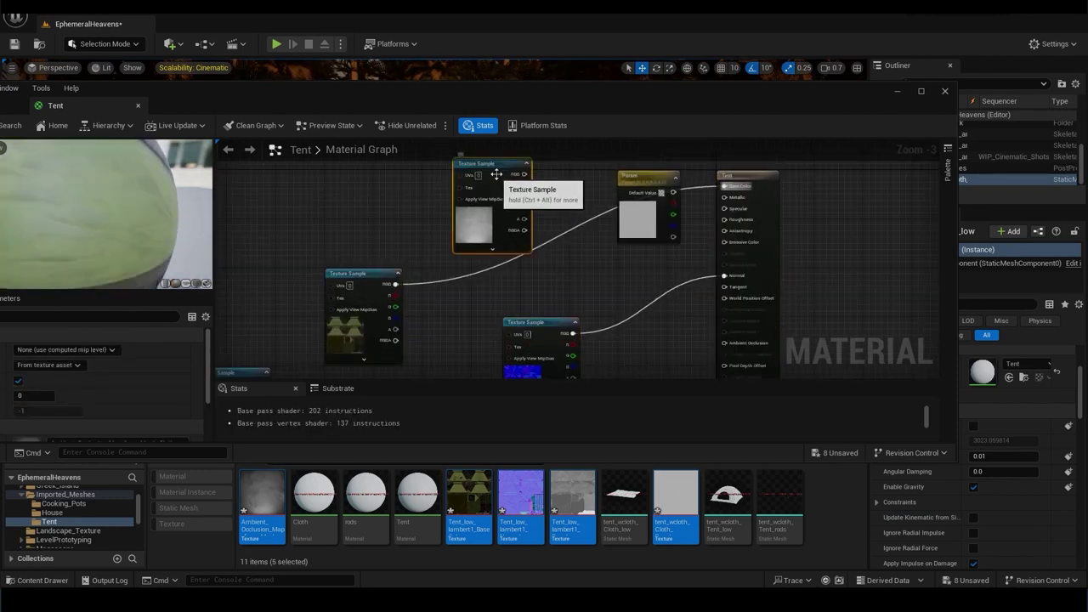
pyautogui.moveTo(496, 174); pyautogui.dragTo(573, 89, button='right')
pyautogui.moveTo(676, 493); pyautogui.dragTo(459, 340)
pyautogui.hotkey('ctrl', 'space')
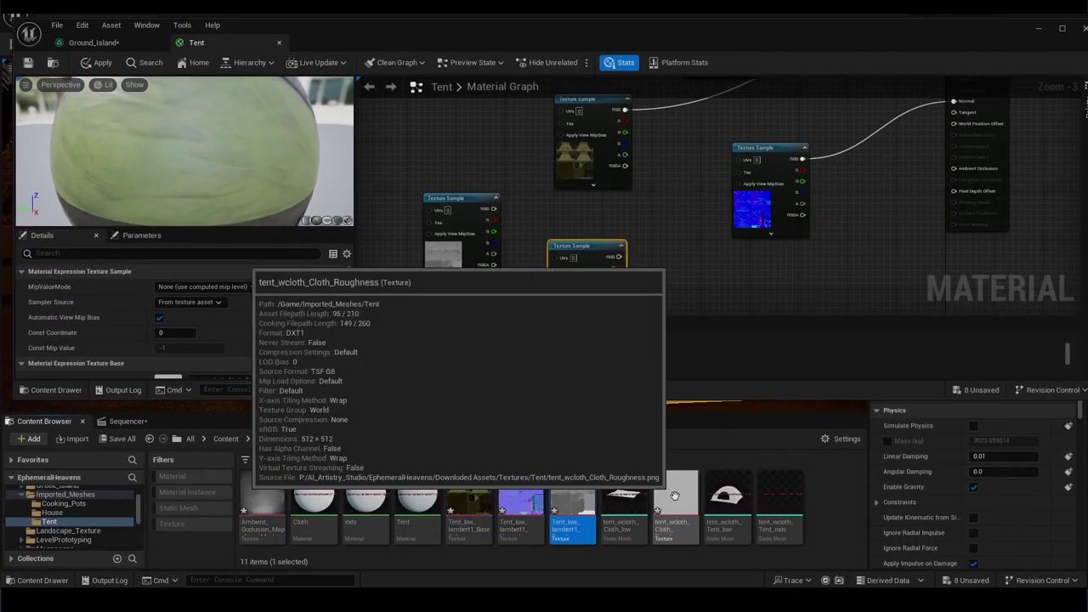
# Wire the grey texture into Ambient Occlusion, connect the remaining texture, and save the Tent material.
pyautogui.scroll(-1, 651, 228)
pyautogui.moveTo(651, 229); pyautogui.dragTo(545, 260, button='right')
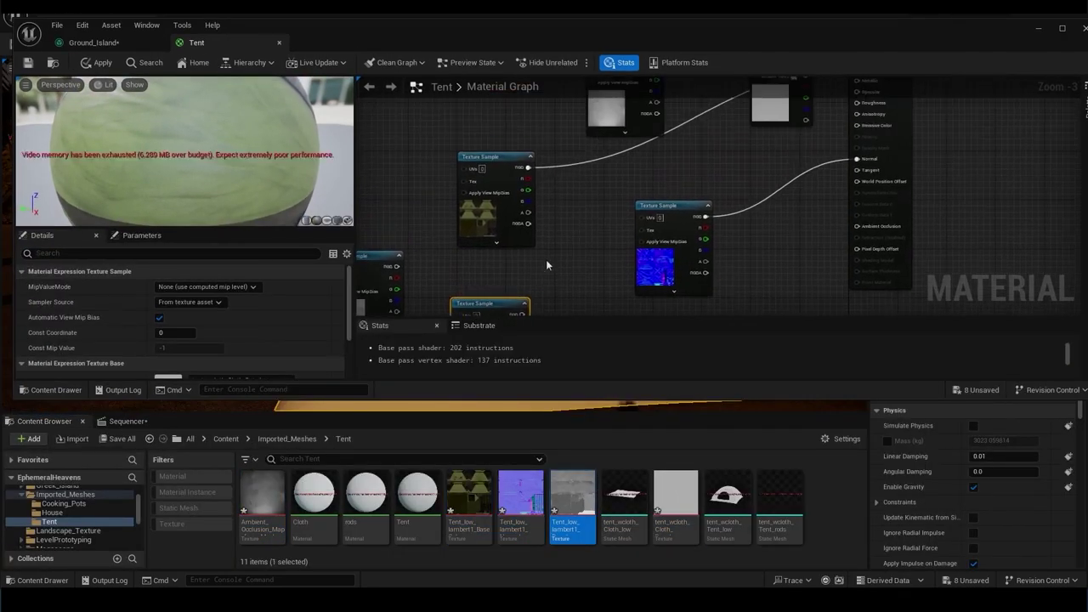
pyautogui.moveTo(602, 155); pyautogui.dragTo(558, 128)
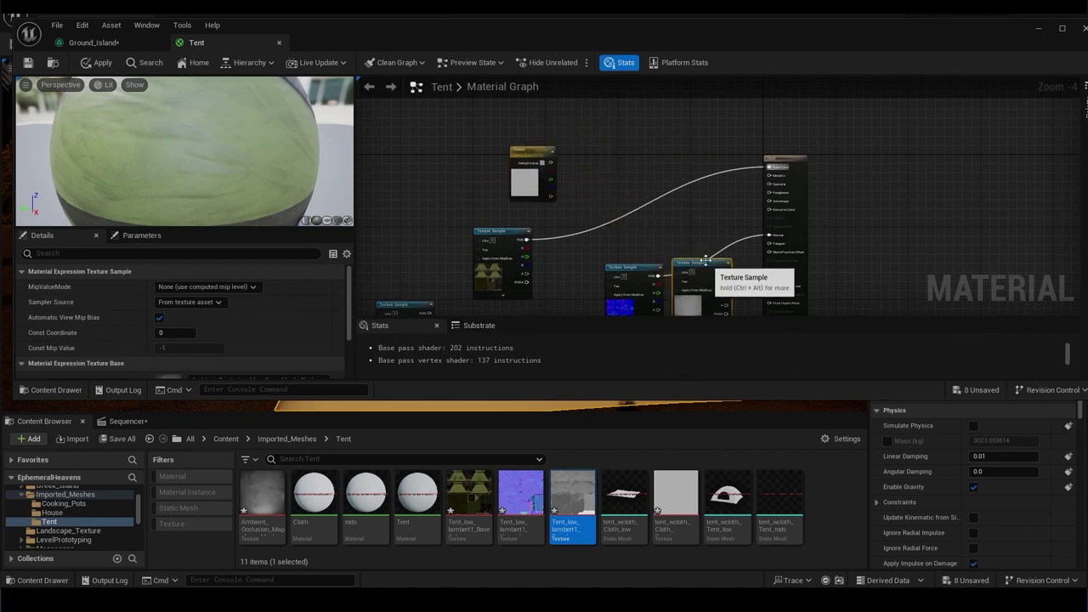
pyautogui.scroll(2, 704, 259)
pyautogui.moveTo(595, 190); pyautogui.dragTo(659, 216)
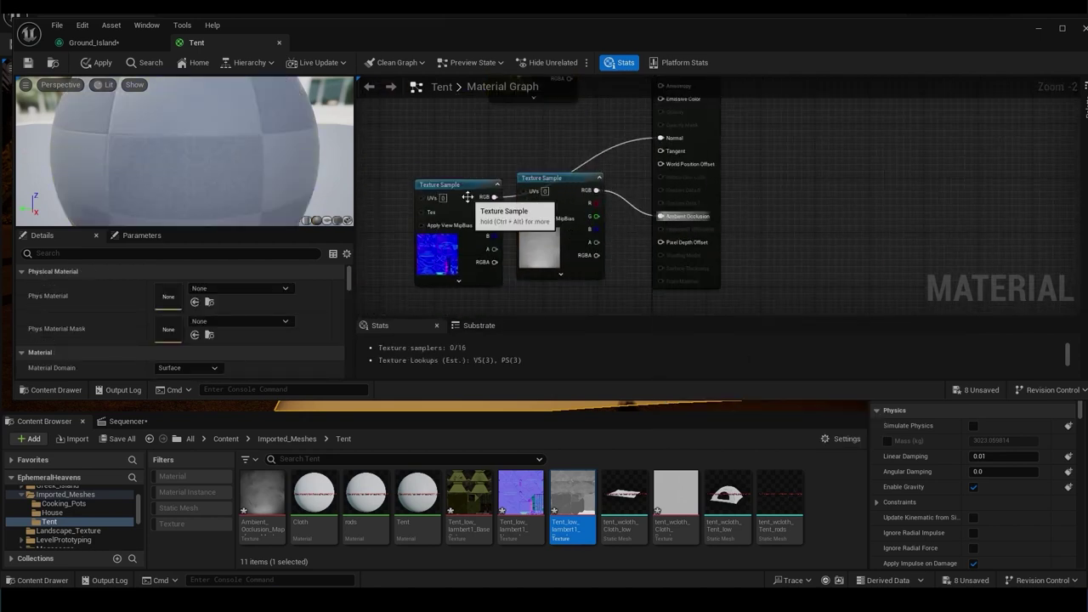
pyautogui.moveTo(467, 198); pyautogui.dragTo(531, 130)
pyautogui.moveTo(553, 240); pyautogui.dragTo(578, 209, button='right')
pyautogui.scroll(-2, 521, 215)
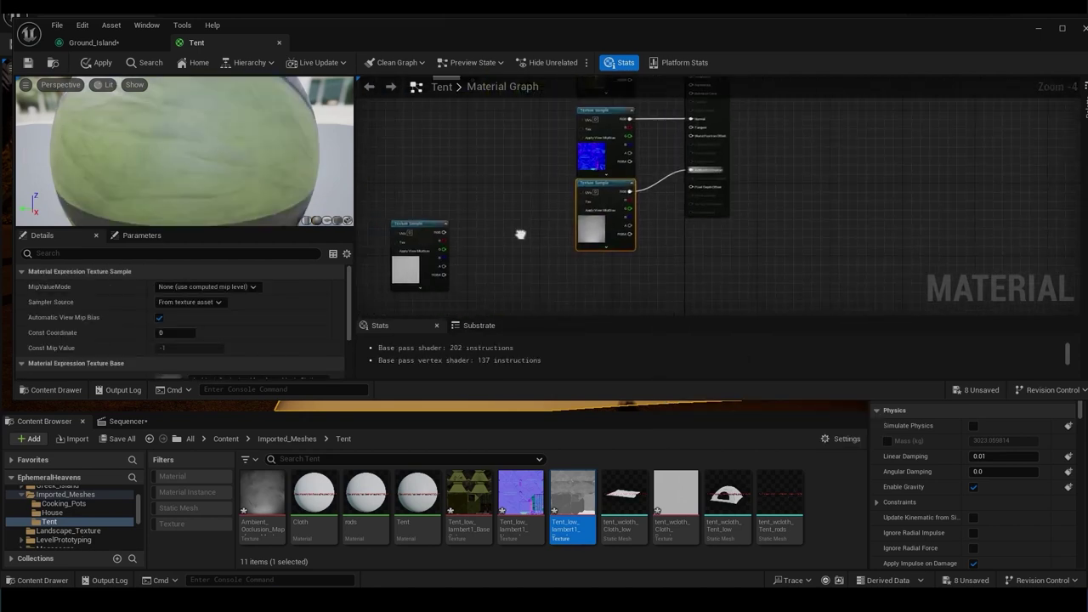
pyautogui.moveTo(520, 236)
pyautogui.mouseDown(button='right')
pyautogui.moveTo(616, 254)
pyautogui.moveTo(564, 335)
pyautogui.mouseUp(button='right')
pyautogui.moveTo(605, 198); pyautogui.dragTo(750, 194)
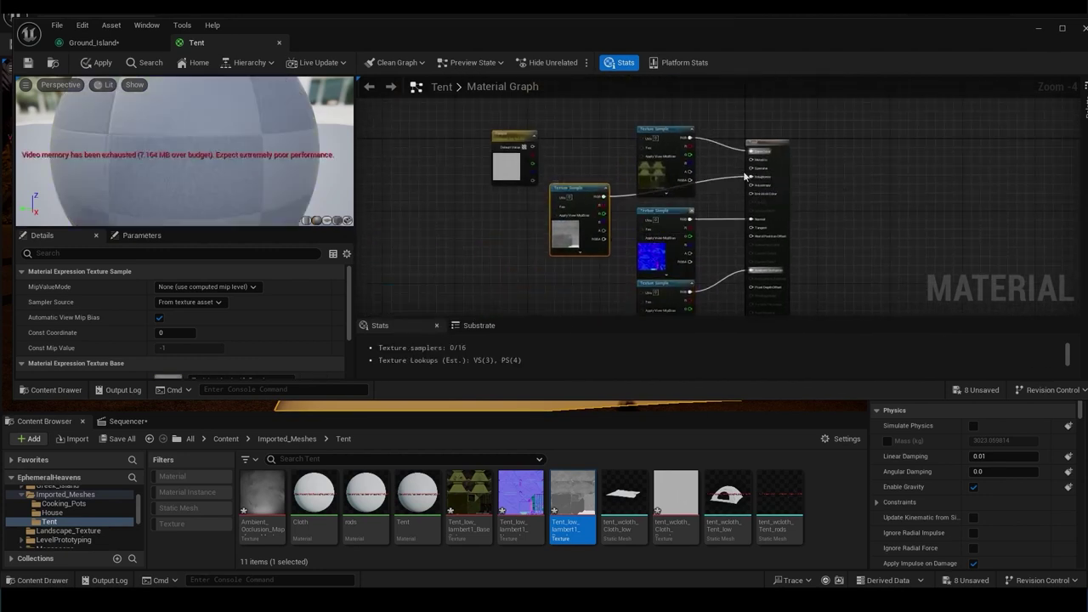
pyautogui.hotkey('ctrl', 's')
# Darken the tent rods material colour to near black.
pyautogui.scroll(3, 508, 252)
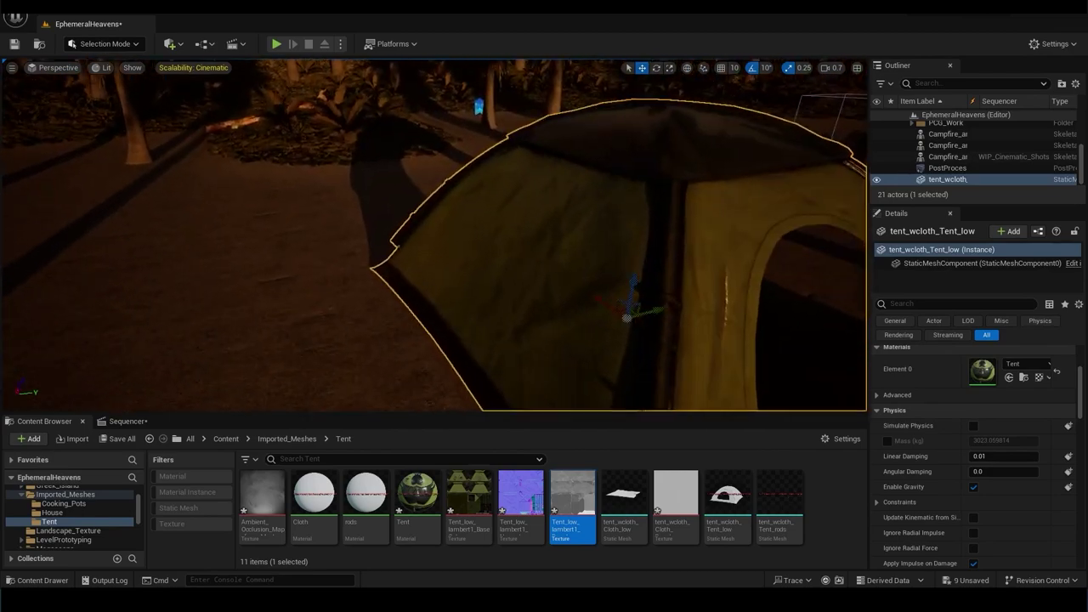
pyautogui.click(459, 255)
pyautogui.scroll(5, 459, 212)
pyautogui.scroll(-5, 74, 194)
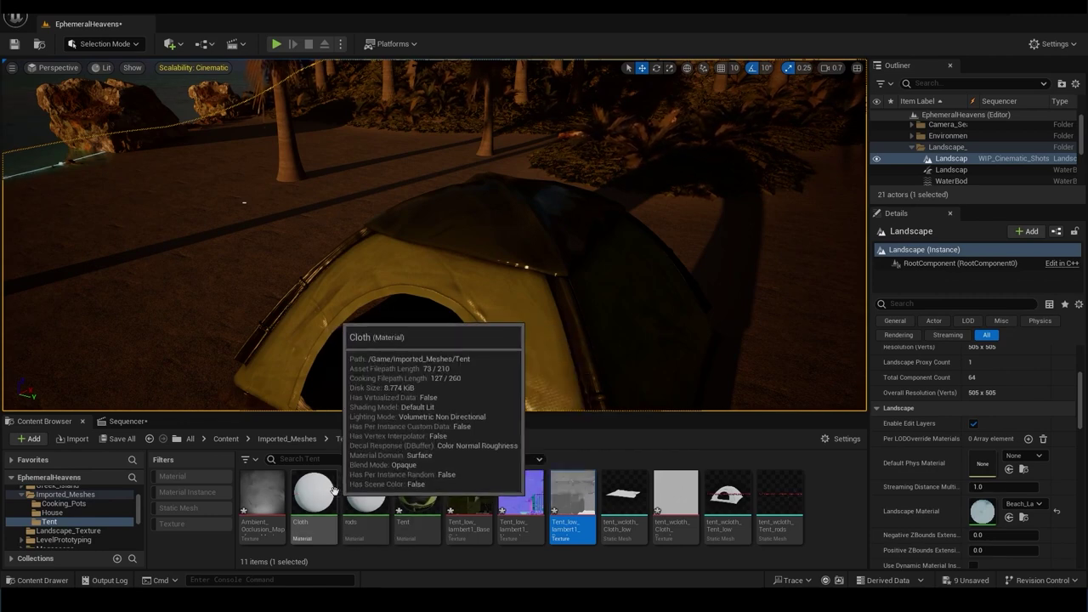
pyautogui.doubleClick(366, 495)
pyautogui.click(188, 317)
pyautogui.moveTo(363, 374); pyautogui.dragTo(366, 434)
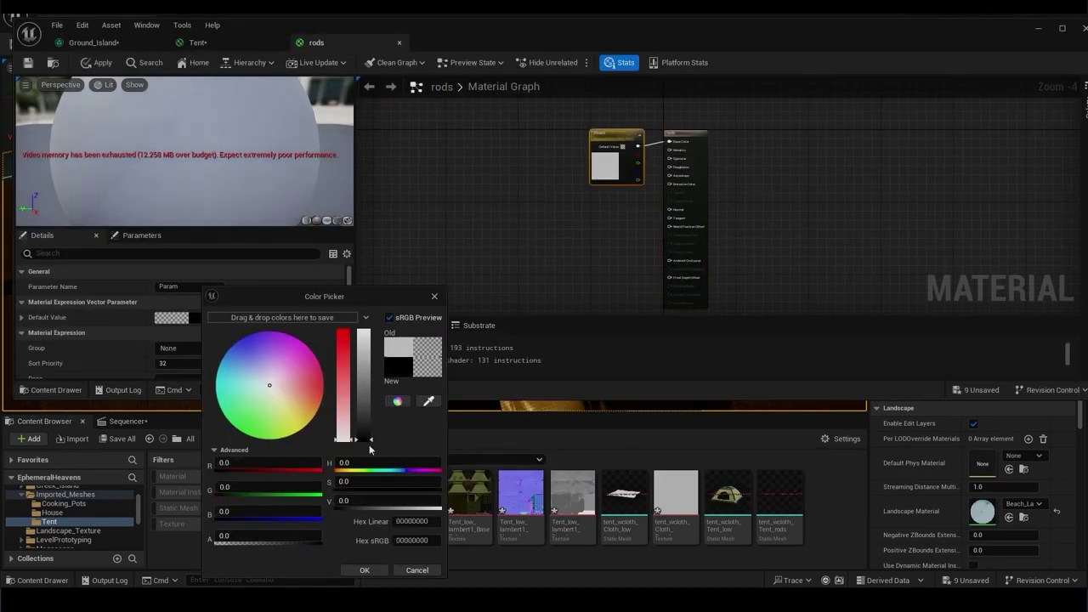
pyautogui.click(365, 570)
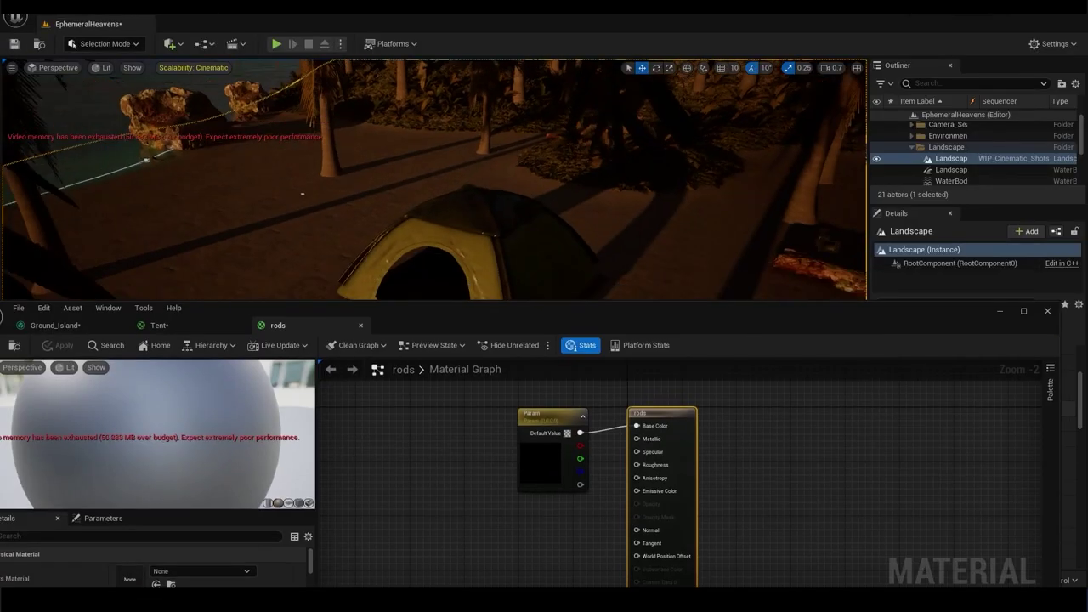
# Select the tent cloth mesh in the level and frame the view on it.
pyautogui.scroll(3, 301, 194)
pyautogui.click(444, 218)
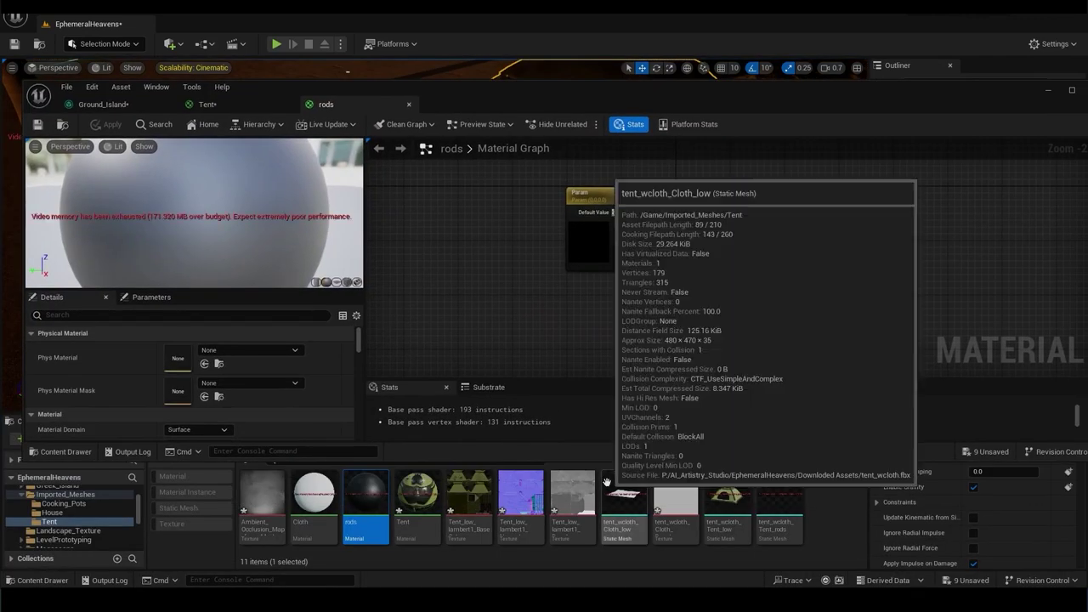
pyautogui.moveTo(765, 89); pyautogui.dragTo(162, 100)
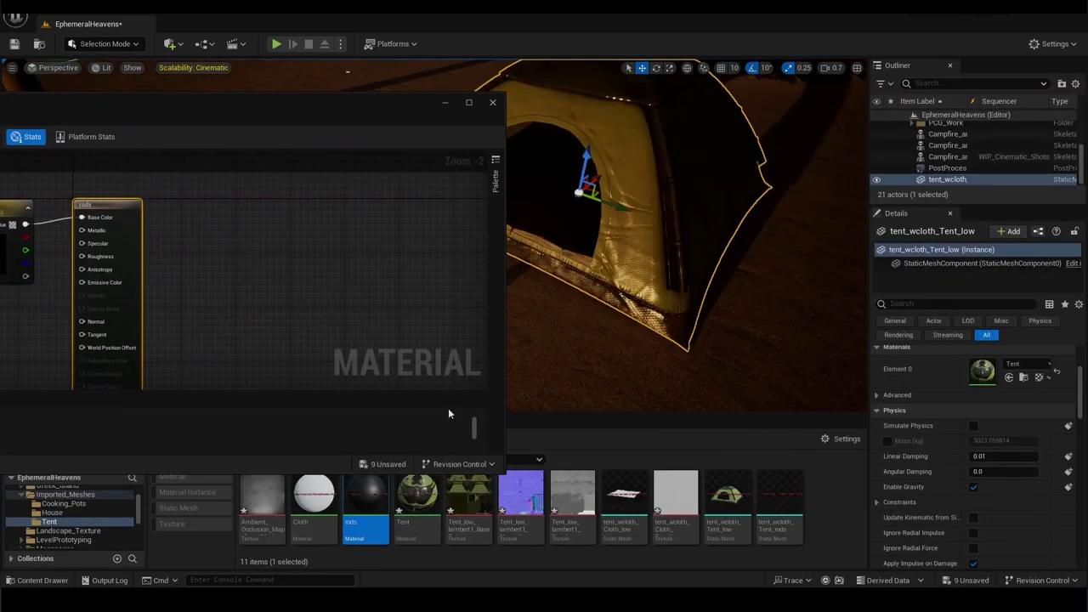
pyautogui.click(567, 188)
pyautogui.press('f')
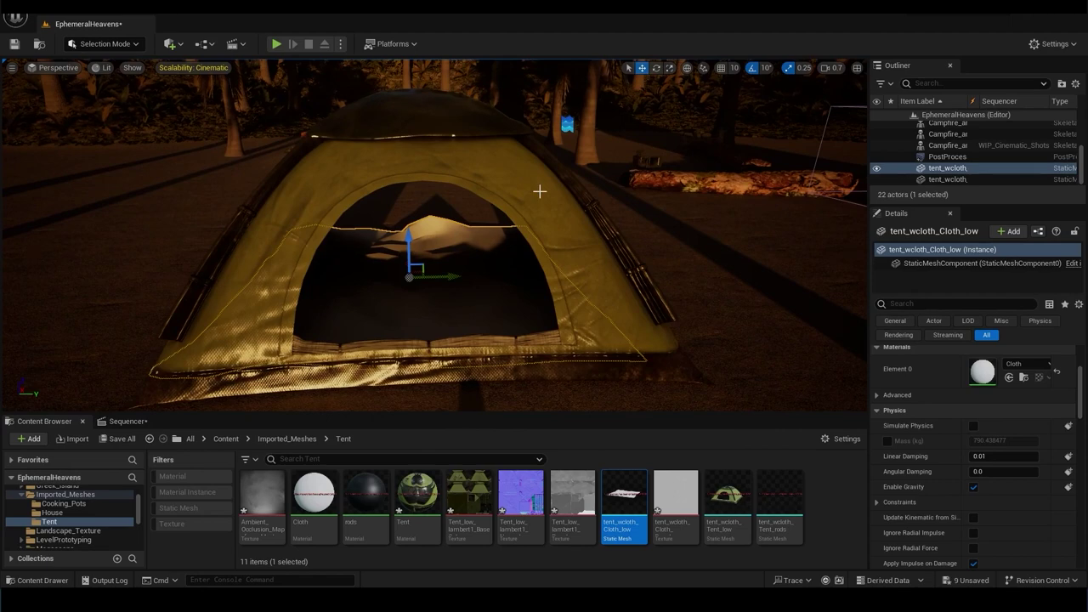
pyautogui.scroll(3, 539, 191)
pyautogui.scroll(2, 659, 166)
pyautogui.scroll(-3, 526, 295)
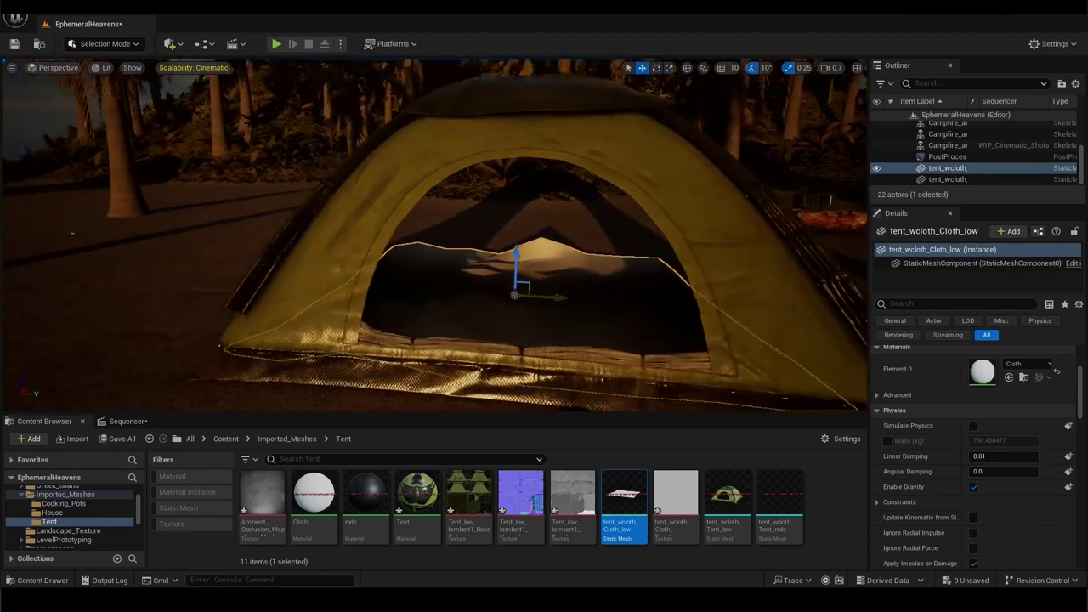
# Open the Cloth material, drop a cloth texture into its graph, and place the tent rods mesh.
pyautogui.doubleClick(313, 493)
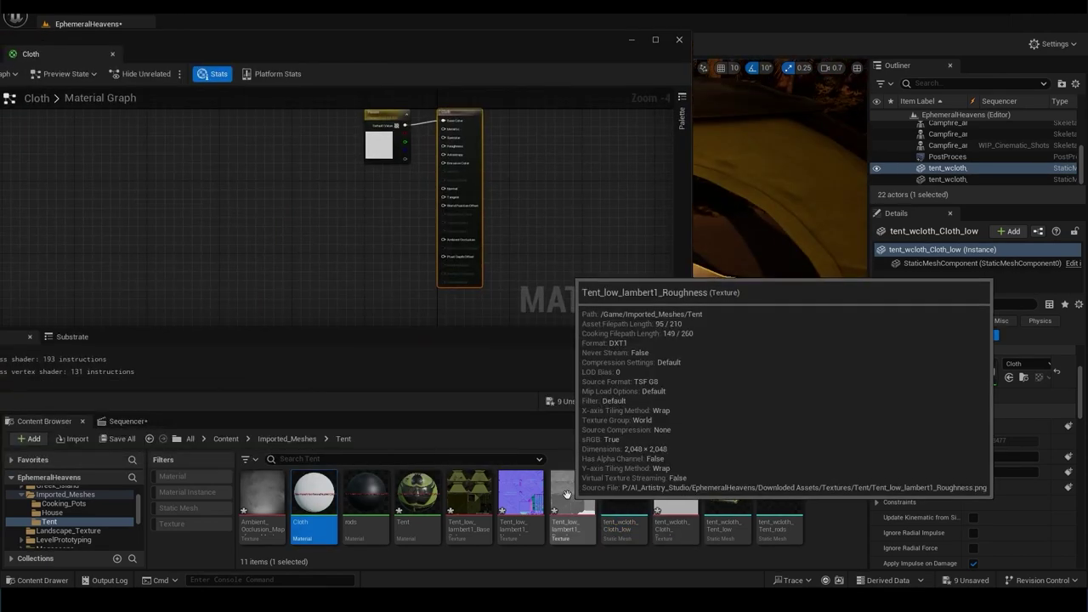
pyautogui.moveTo(676, 496); pyautogui.dragTo(274, 184)
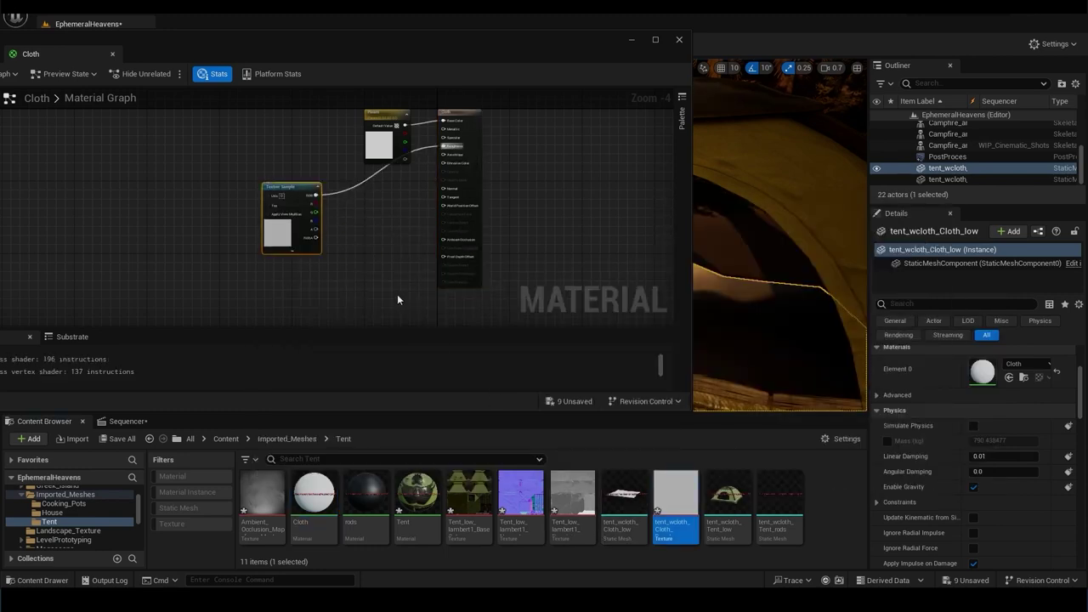
pyautogui.moveTo(779, 496); pyautogui.dragTo(785, 238)
pyautogui.moveTo(554, 53); pyautogui.dragTo(400, 81)
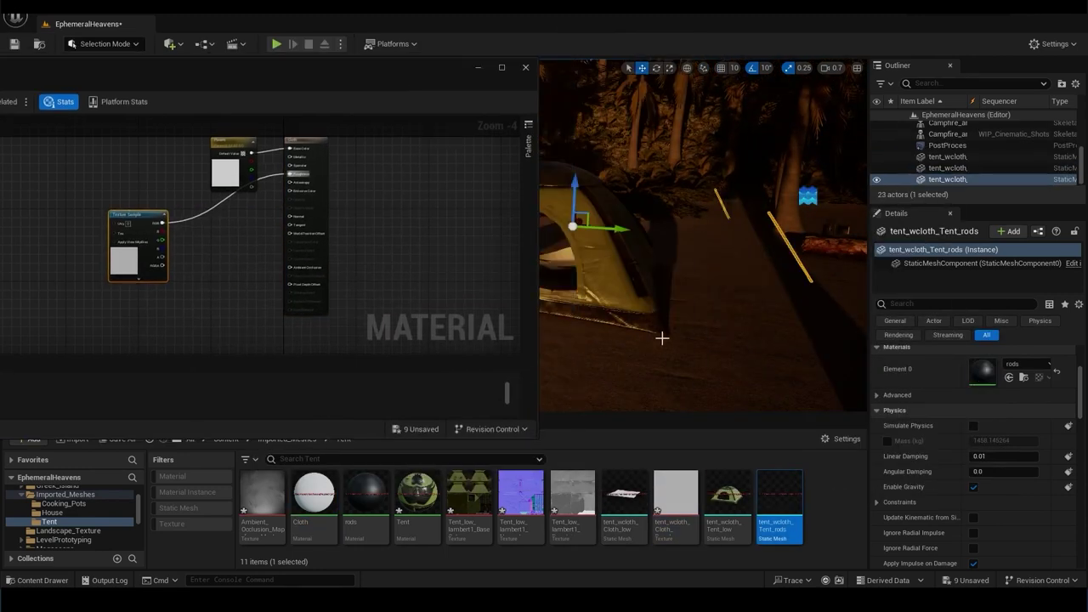
# Check the tent body, rods and ground in the scene, then add the Tent_low_lambert1_Base texture to the graph.
pyautogui.scroll(4, 948, 442)
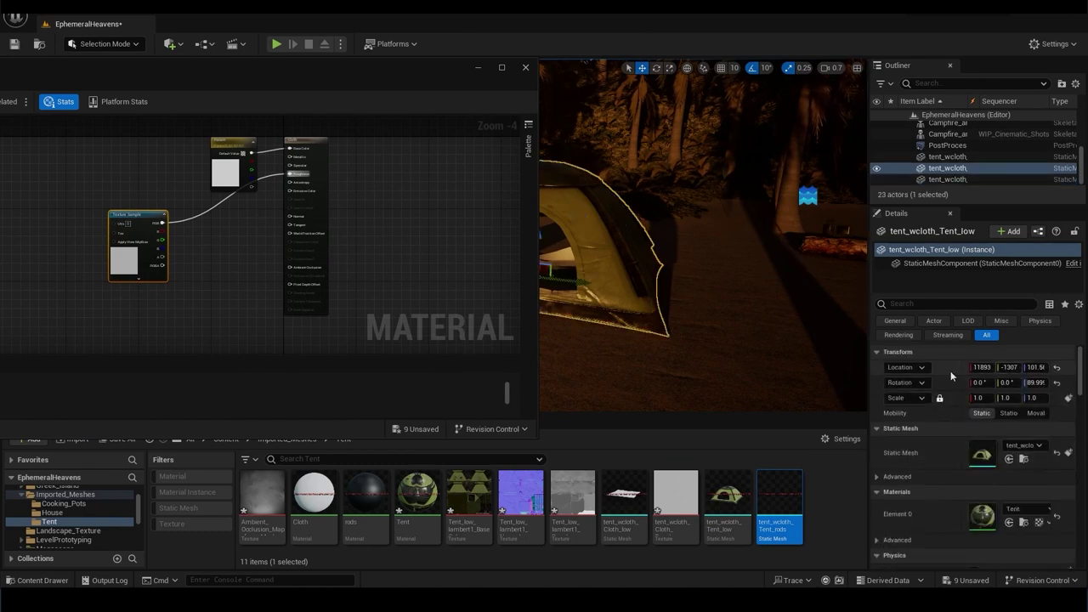
pyautogui.click(711, 195)
pyautogui.click(716, 206)
pyautogui.write('-1307')
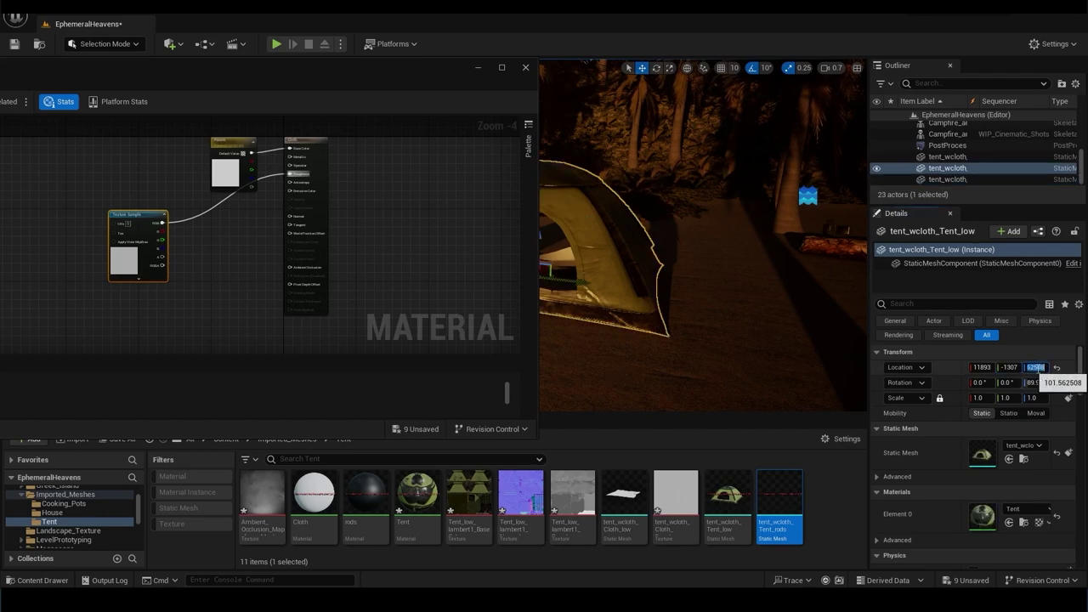
pyautogui.click(723, 231)
pyautogui.click(727, 230)
pyautogui.click(726, 231)
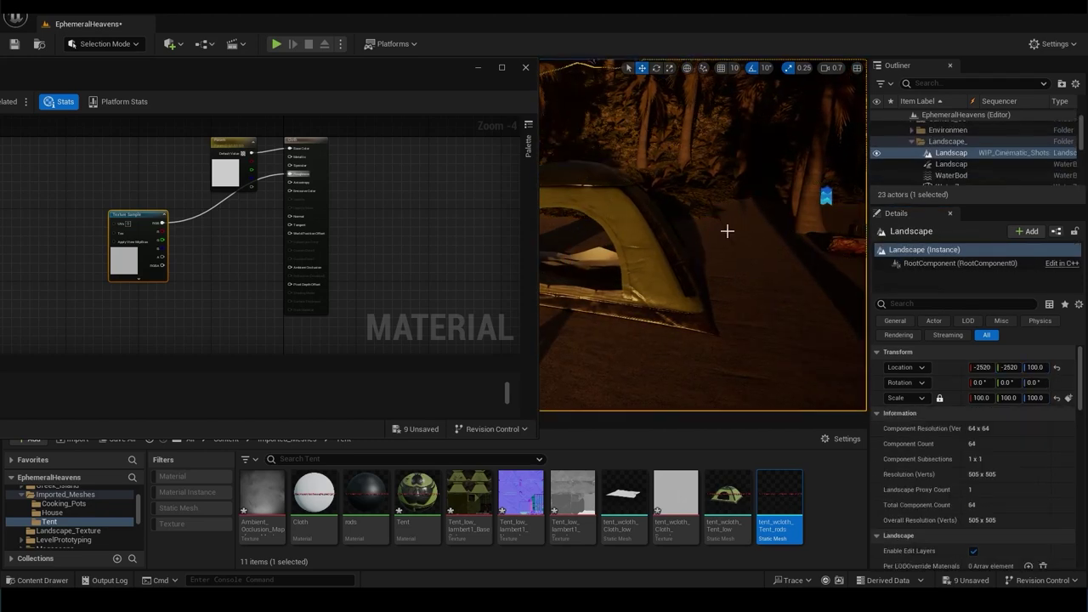
pyautogui.scroll(5, 727, 231)
pyautogui.click(671, 192)
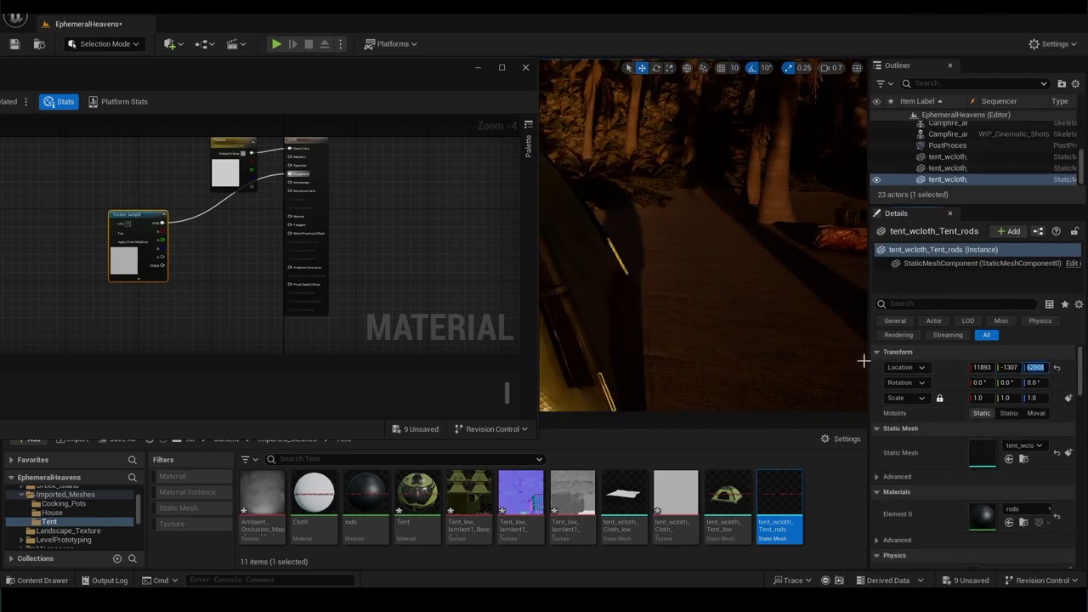
pyautogui.click(674, 311)
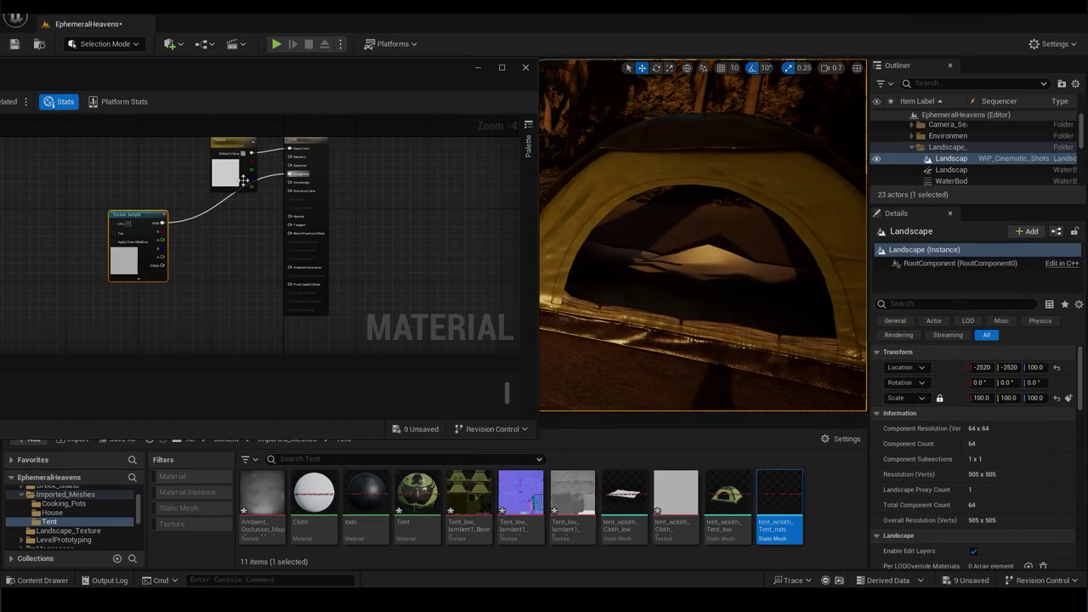
pyautogui.moveTo(218, 131); pyautogui.dragTo(228, 134)
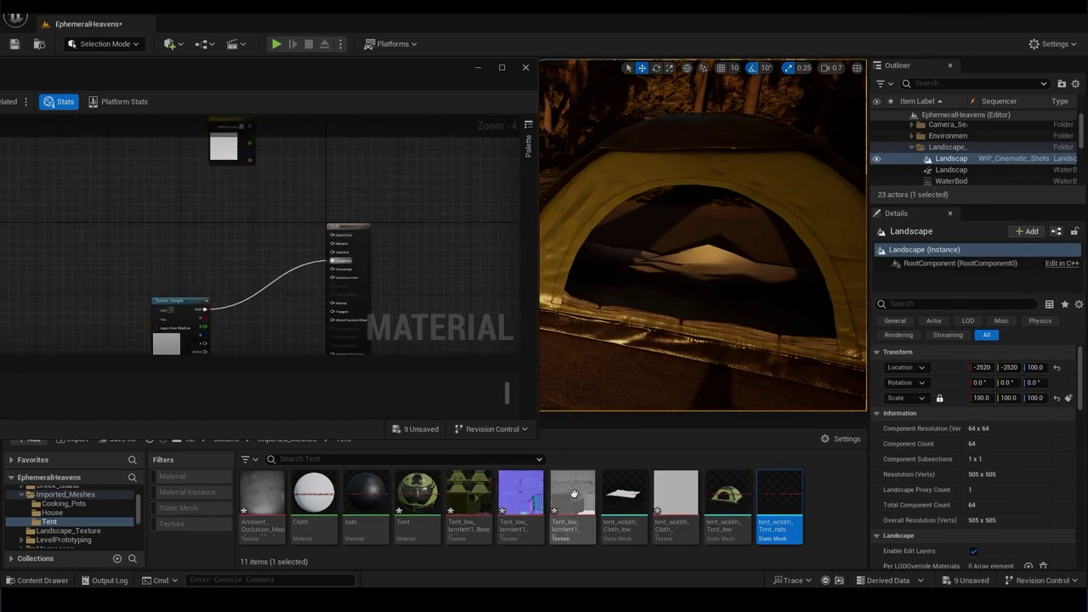
pyautogui.moveTo(469, 497); pyautogui.dragTo(213, 195)
# Wire the cloth base texture to Base Color, the normal map to Normal, and AO to Ambient Occlusion.
pyautogui.click(501, 68)
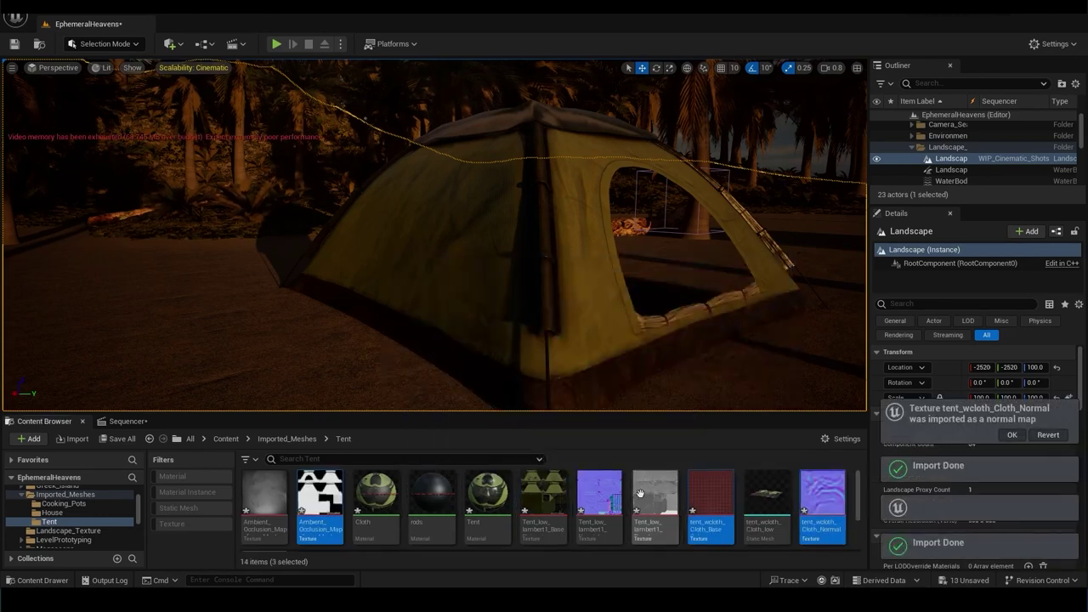
pyautogui.doubleClick(425, 520)
pyautogui.moveTo(256, 103); pyautogui.dragTo(388, 87)
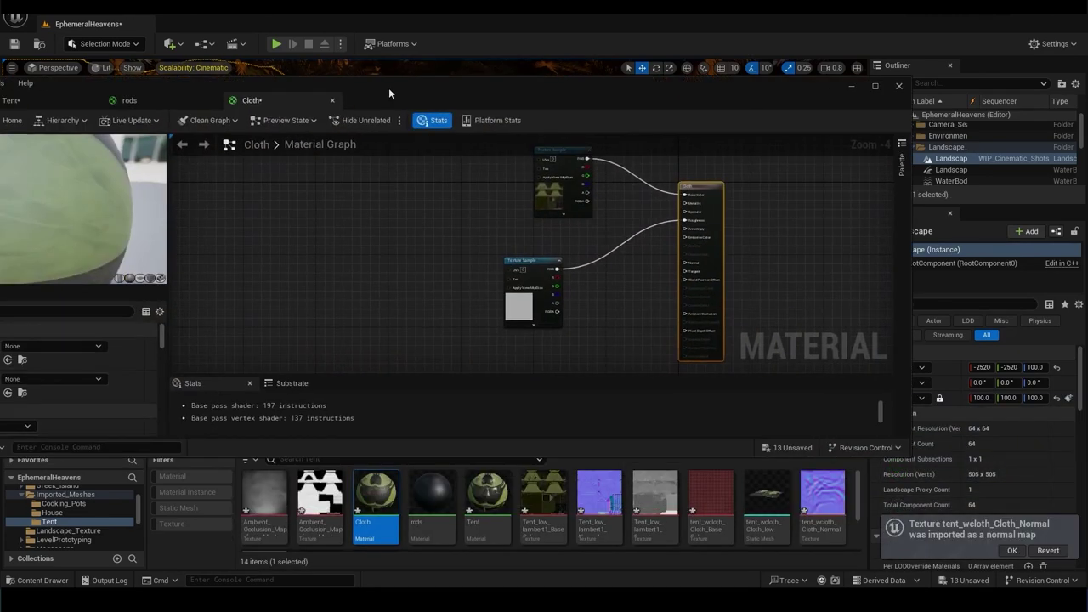
pyautogui.moveTo(711, 493); pyautogui.dragTo(412, 264)
pyautogui.moveTo(436, 241); pyautogui.dragTo(640, 212)
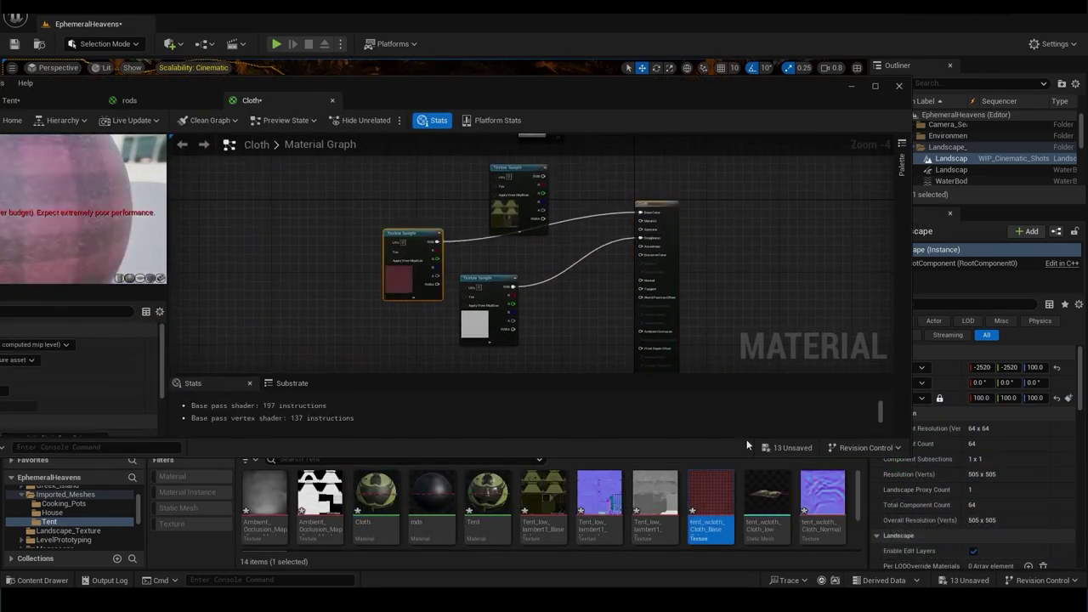
pyautogui.moveTo(416, 342); pyautogui.dragTo(640, 279)
pyautogui.moveTo(264, 497)
pyautogui.mouseDown()
pyautogui.moveTo(281, 229)
pyautogui.moveTo(641, 333)
pyautogui.mouseUp()
pyautogui.moveTo(531, 73); pyautogui.dragTo(614, 62)
# Save the Tent material and reopen its editor to view the lower texture nodes.
pyautogui.moveTo(372, 91); pyautogui.dragTo(294, 63)
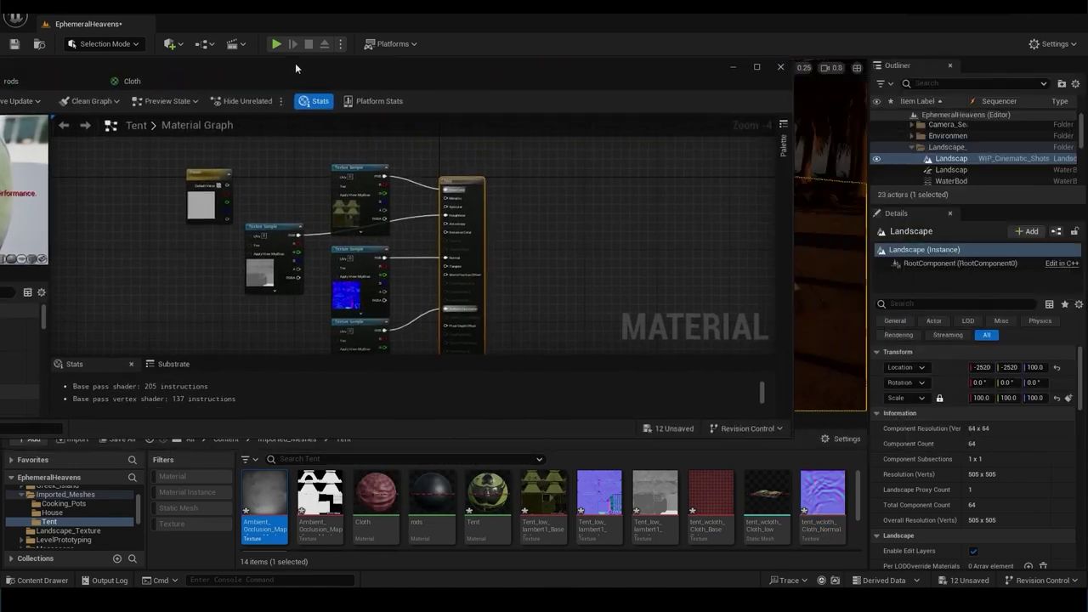
pyautogui.moveTo(411, 300); pyautogui.dragTo(425, 193, button='right')
pyautogui.scroll(-1, 471, 527)
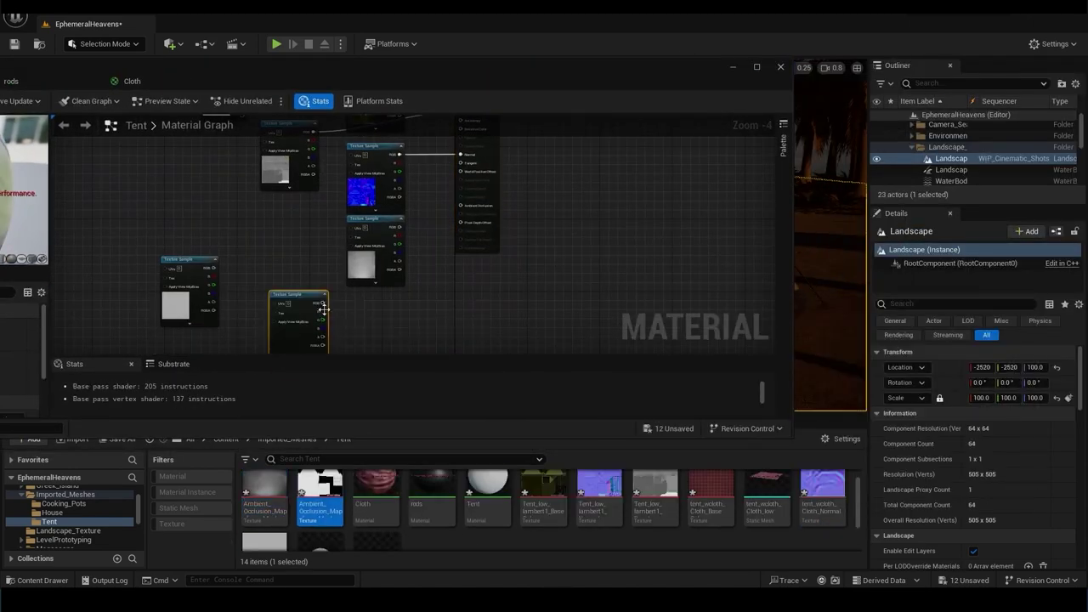
pyautogui.hotkey('ctrl', 's')
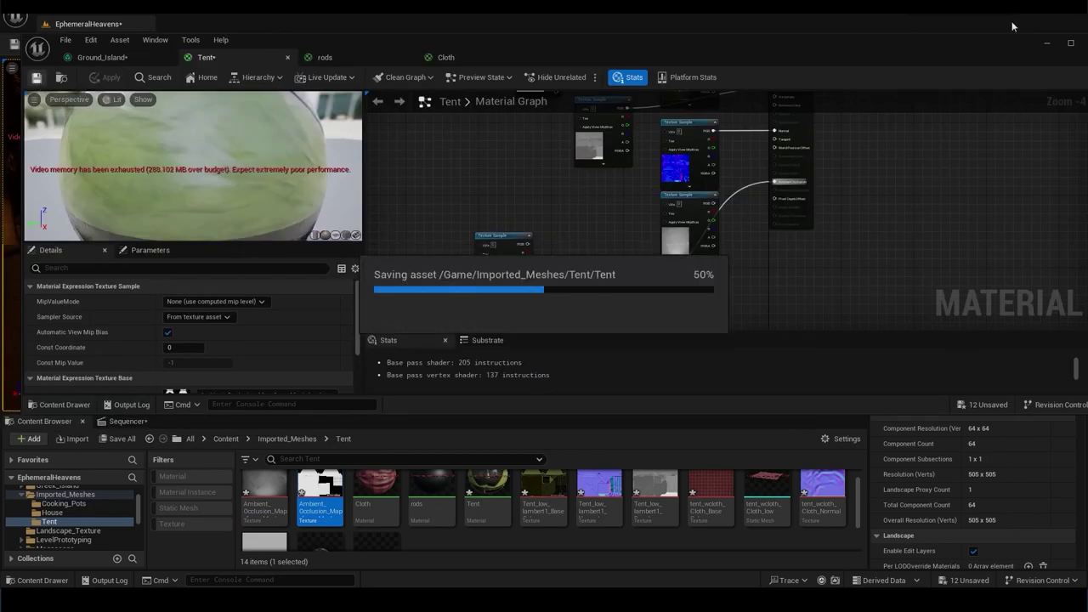
pyautogui.click(541, 461)
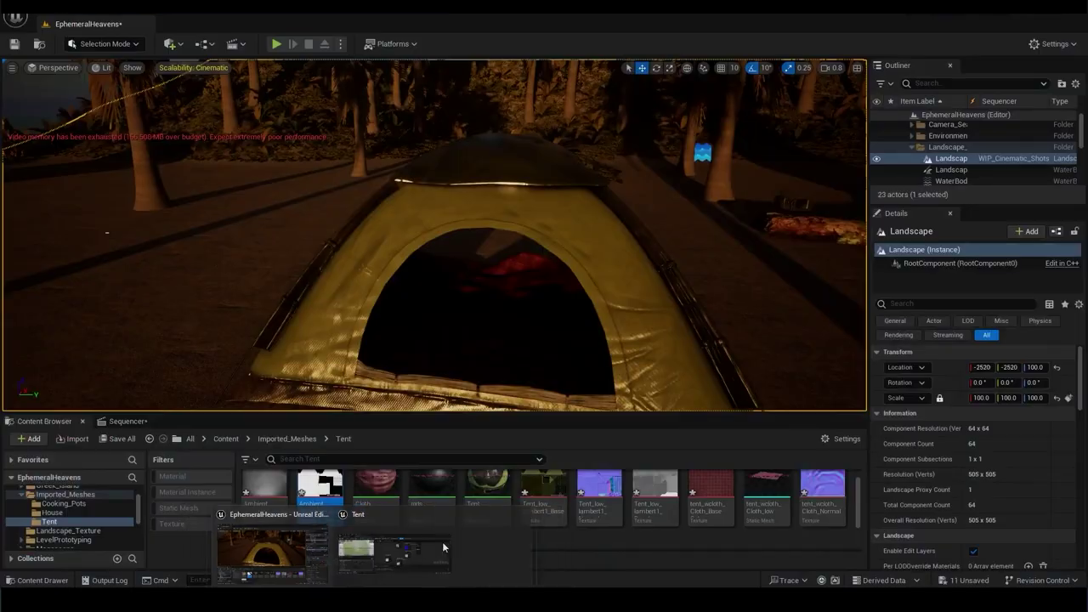
pyautogui.click(443, 548)
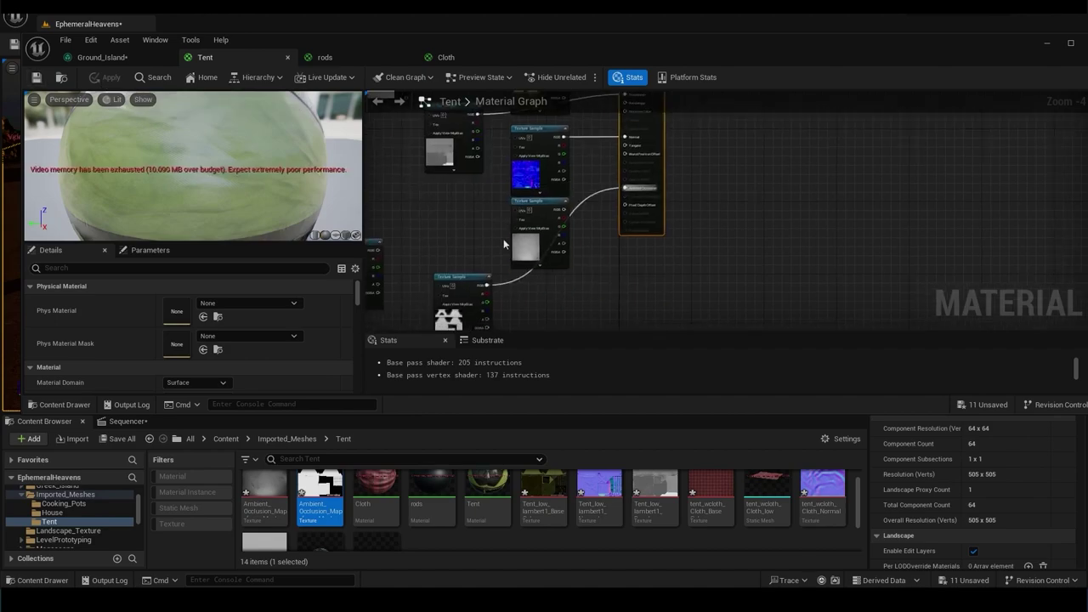
pyautogui.moveTo(464, 312); pyautogui.dragTo(624, 208, button='right')
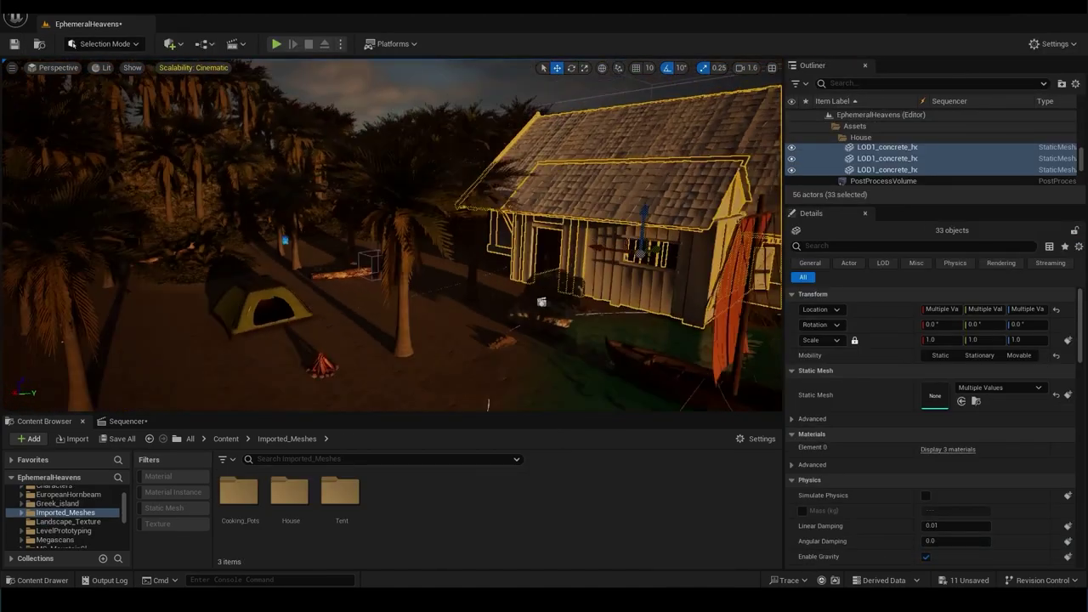
# Undo recent selections, the folder rename and a trial 0.5 scale on the house pieces.
pyautogui.hotkey('ctrl', 'z')
pyautogui.hotkey('ctrl', 'z')
pyautogui.hotkey('ctrl', 'z')
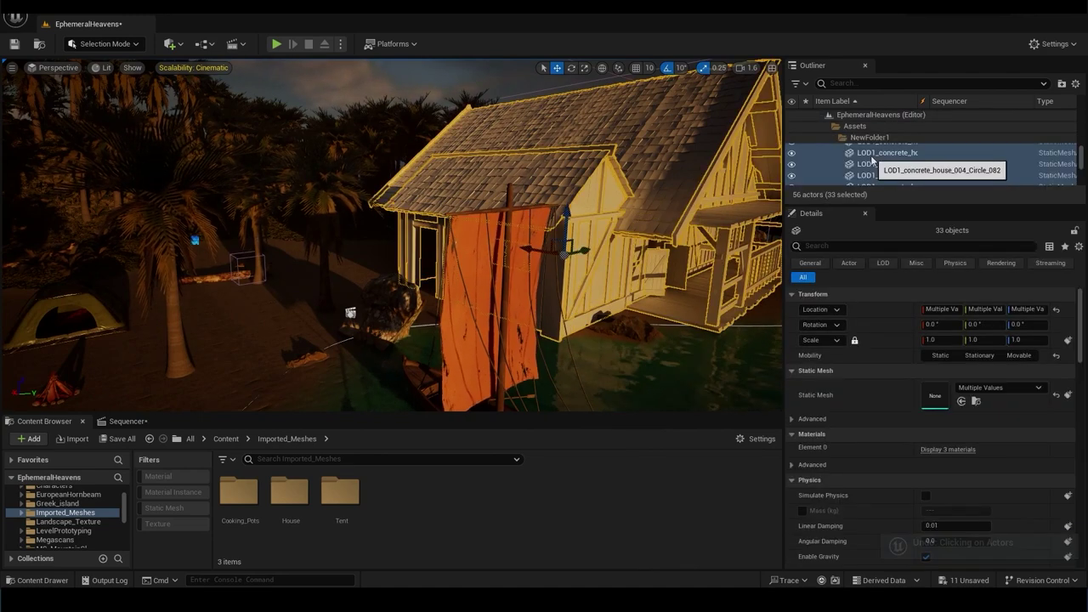
pyautogui.hotkey('ctrl', 'z')
pyautogui.hotkey('ctrl', 'z')
pyautogui.hotkey('ctrl', 'z')
pyautogui.hotkey('ctrl', 'z')
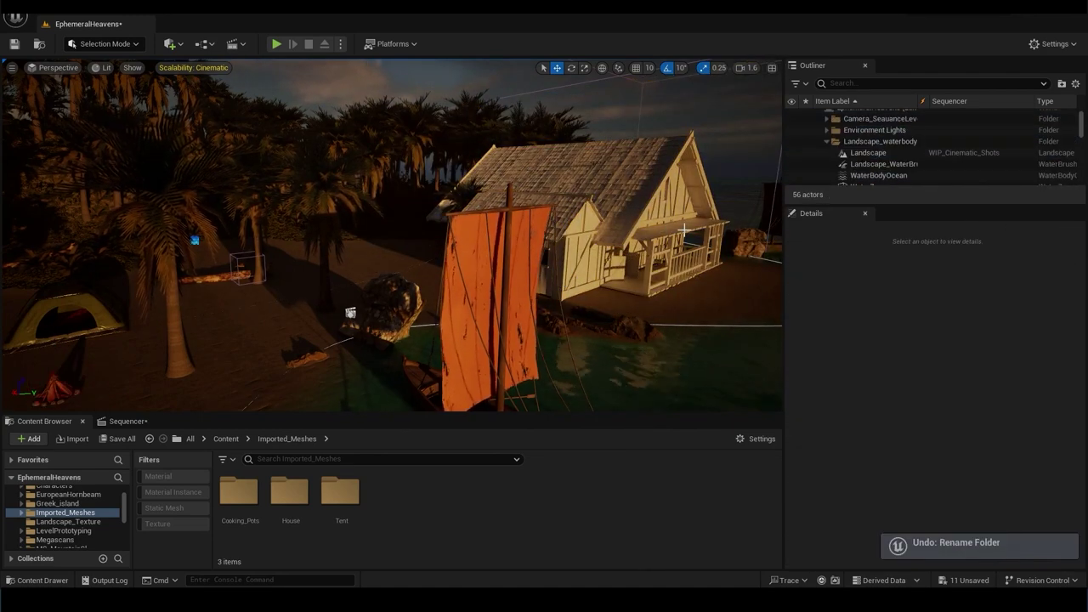
pyautogui.hotkey('ctrl', 'z')
pyautogui.hotkey('ctrl', 'z')
pyautogui.hotkey('ctrl', 'z')
pyautogui.hotkey('ctrl', 'z')
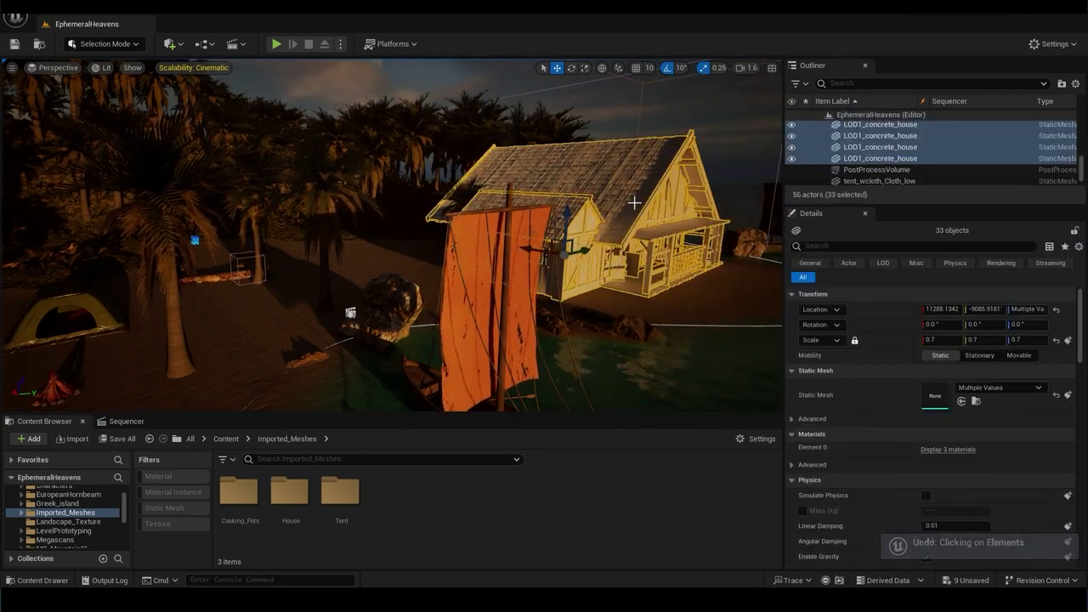
pyautogui.write('0.5')
pyautogui.press('Return')
pyautogui.moveTo(383, 255)
pyautogui.keyDown('alt'); pyautogui.mouseDown()
pyautogui.moveTo(251, 244)
pyautogui.moveTo(569, 269)
pyautogui.mouseUp(); pyautogui.keyUp('alt')
pyautogui.hotkey('ctrl', 'z')
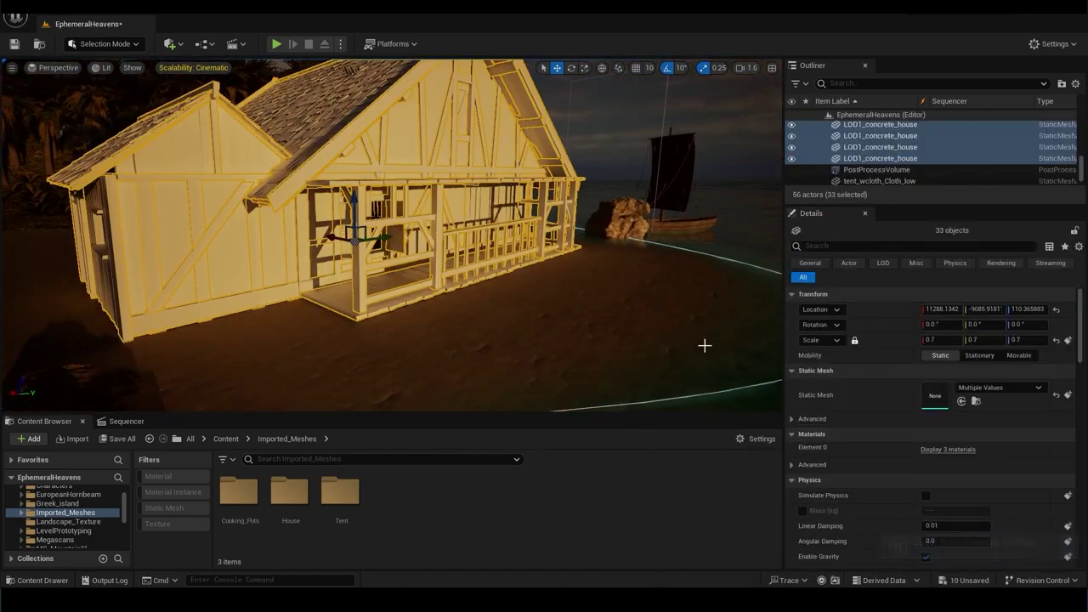
pyautogui.hotkey('ctrl', 'z')
pyautogui.hotkey('ctrl', 'z')
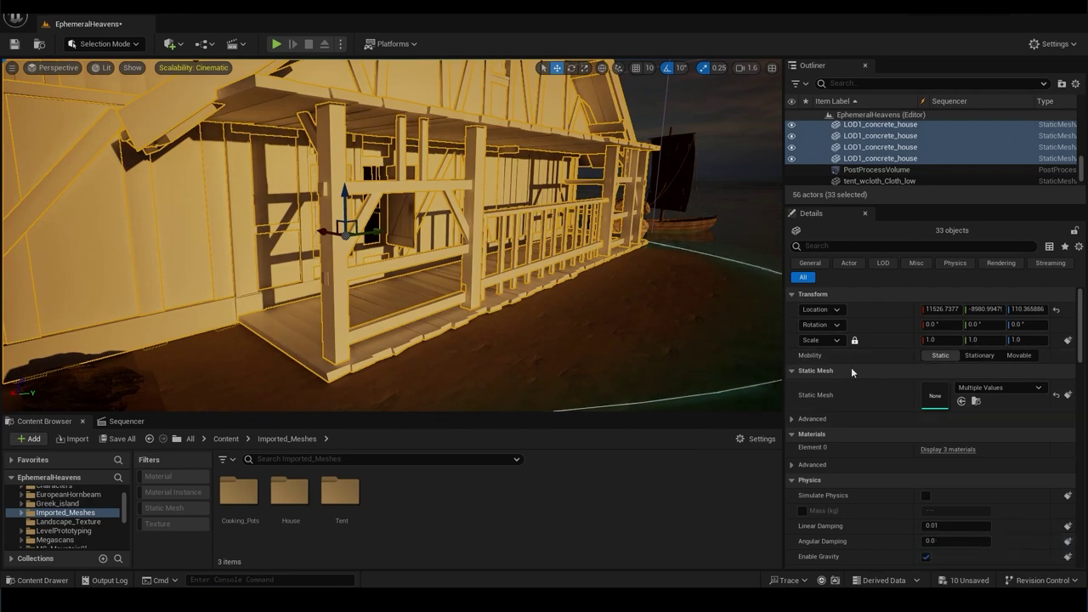
# Put the selected house pieces into a new Outliner folder.
pyautogui.scroll(3, 904, 158)
pyautogui.rightClick(885, 178)
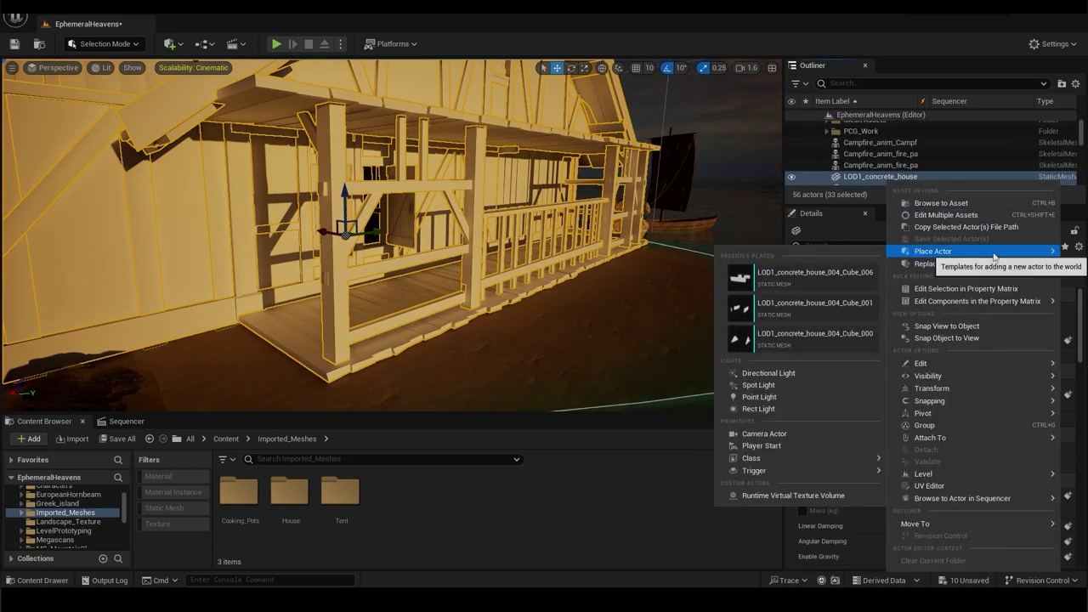
pyautogui.moveTo(1004, 525)
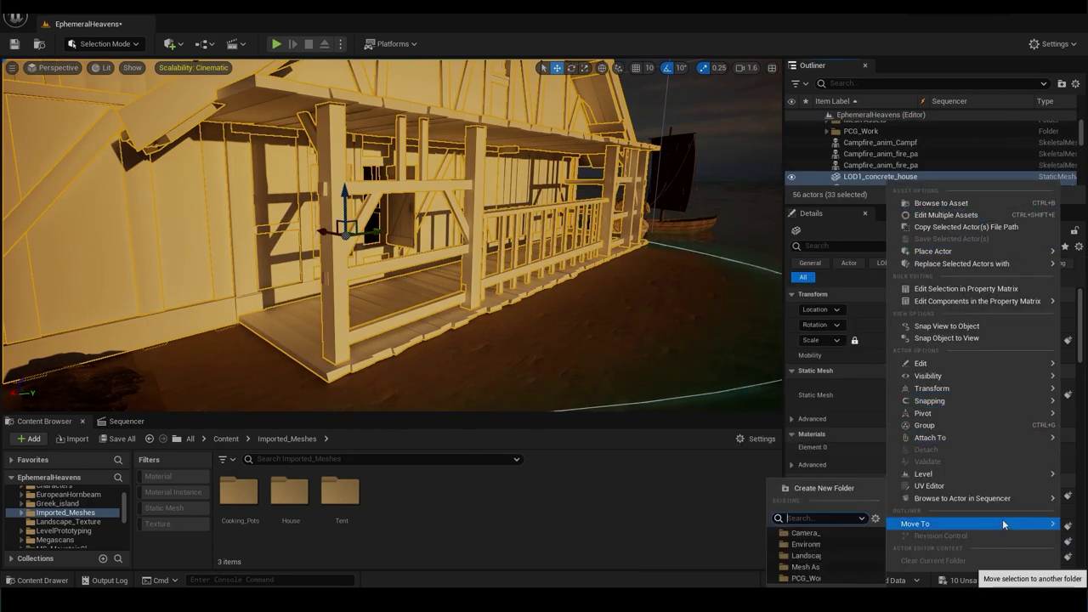
pyautogui.moveTo(959, 246)
pyautogui.click(1061, 83)
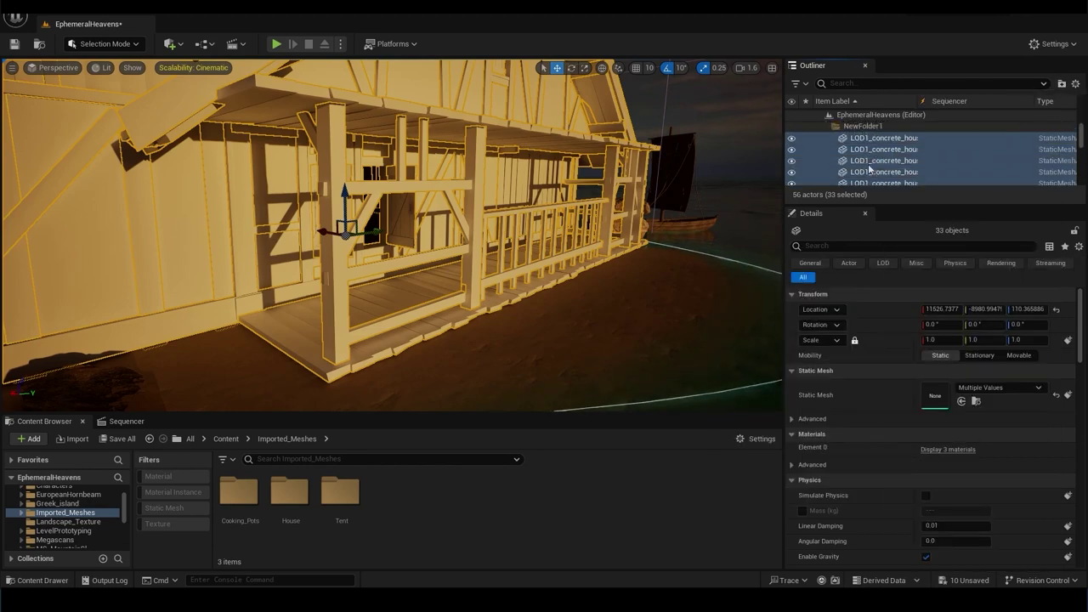
pyautogui.click(865, 159)
pyautogui.write('House')
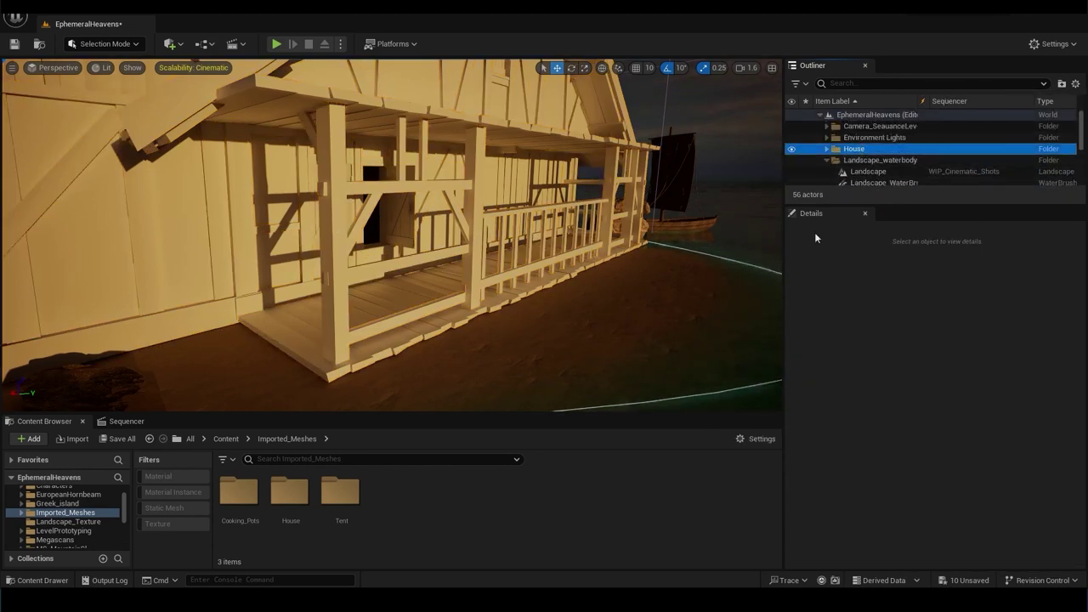
# Expand the House folder and select one of its pieces.
pyautogui.click(826, 148)
pyautogui.click(891, 161)
pyautogui.scroll(-2, 862, 518)
pyautogui.scroll(-2, 862, 517)
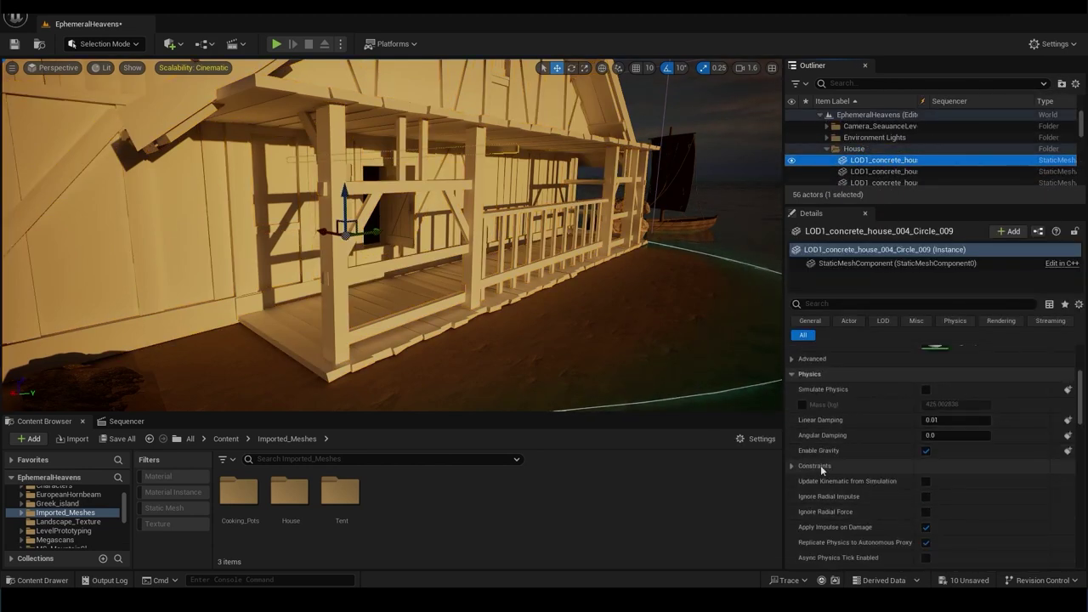
pyautogui.scroll(2, 862, 517)
pyautogui.scroll(-2, 895, 167)
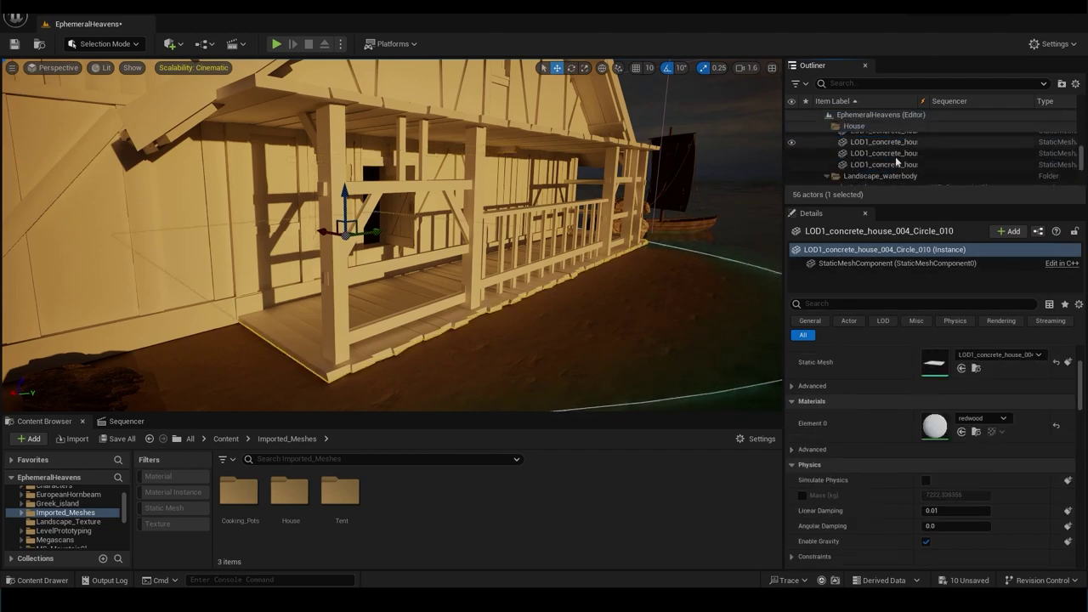
# Attach all house mesh pieces to LOD1_concrete_house_004_Circle_009.
pyautogui.keyDown('shift'); pyautogui.click(898, 175); pyautogui.keyUp('shift')
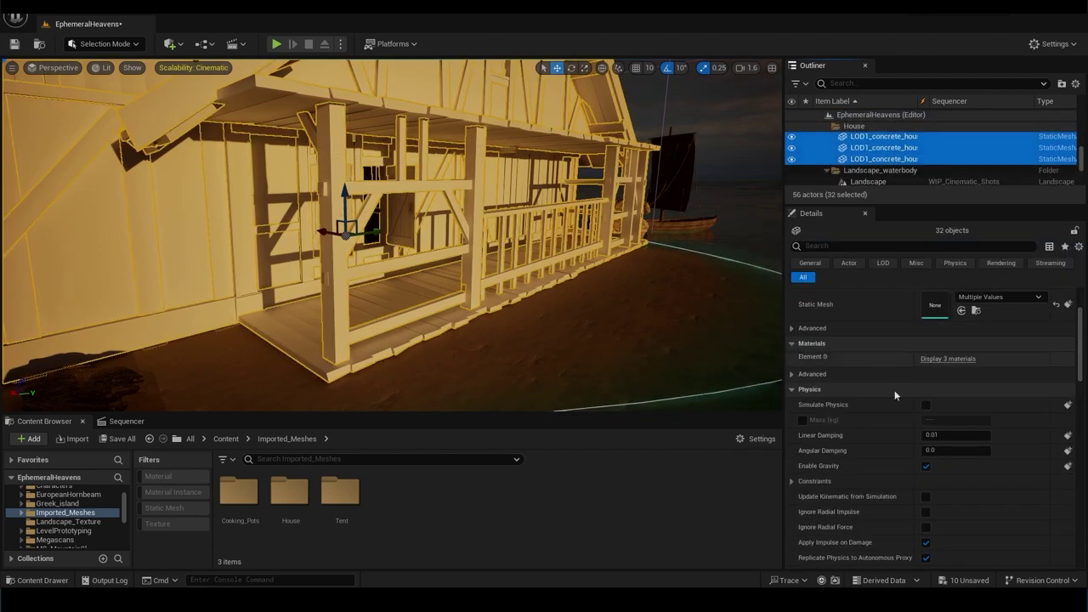
pyautogui.rightClick(898, 155)
pyautogui.moveTo(993, 388)
pyautogui.moveTo(926, 491)
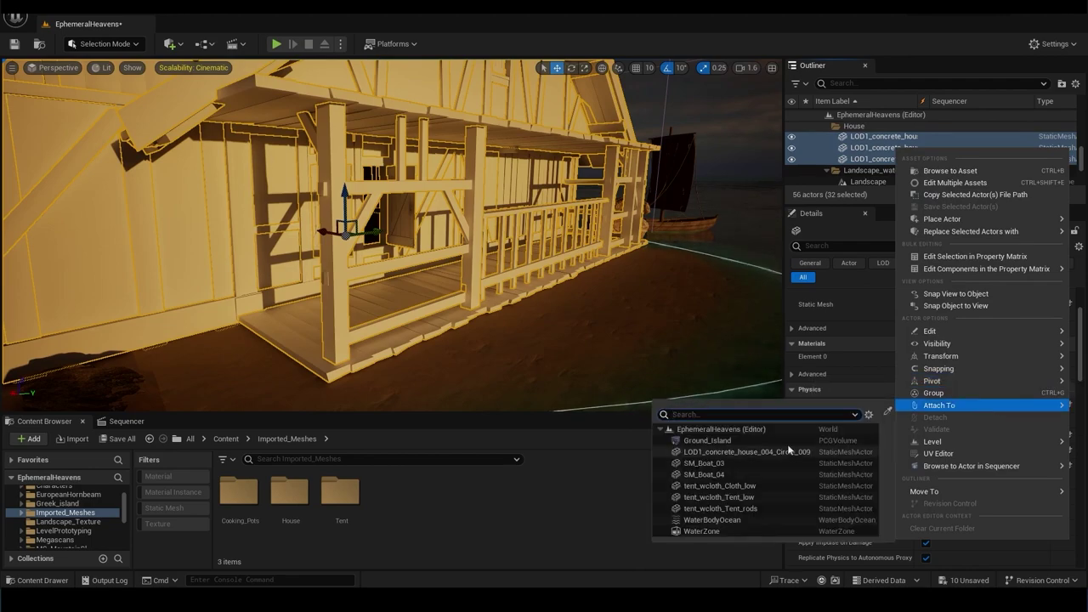
pyautogui.click(787, 443)
pyautogui.click(884, 147)
# Scale the house to 0.5 and reposition it on the beach sand.
pyautogui.click(932, 397)
pyautogui.write('0.5')
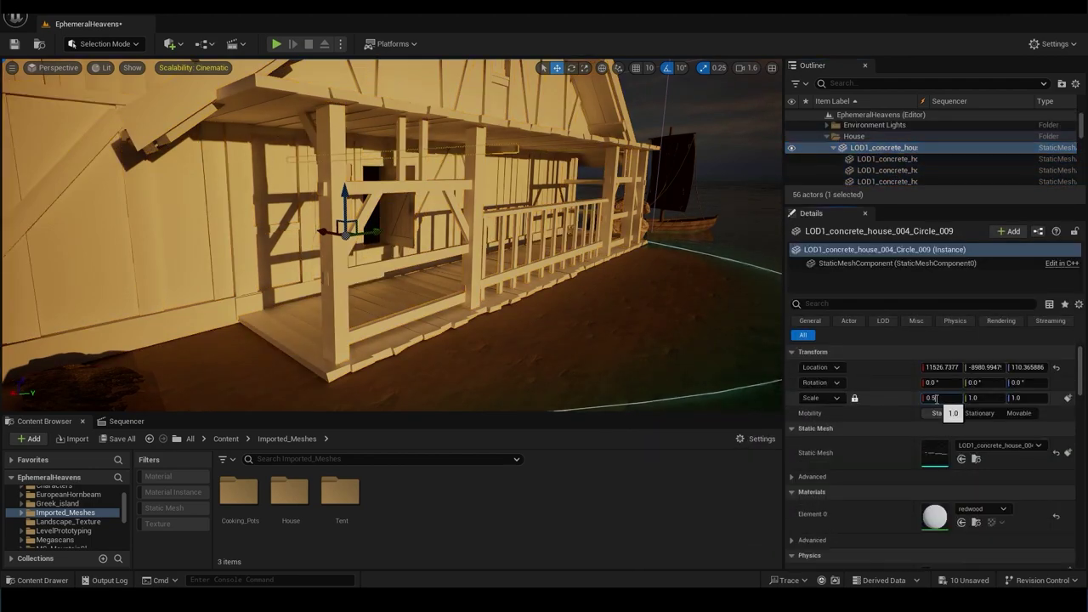
pyautogui.press('Return')
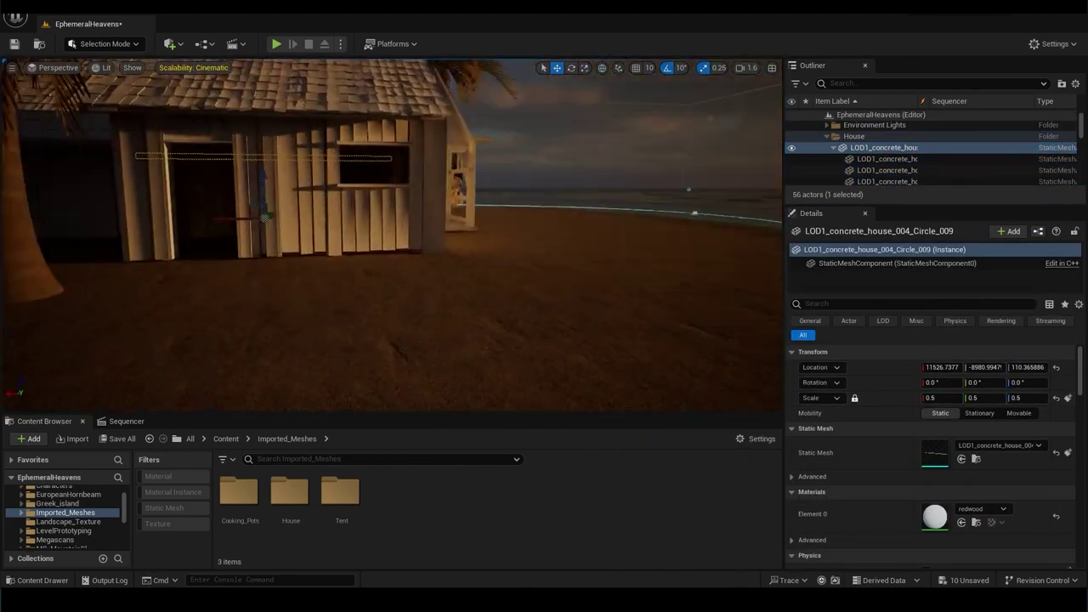
pyautogui.moveTo(357, 217)
pyautogui.mouseDown()
pyautogui.moveTo(434, 220)
pyautogui.moveTo(401, 306)
pyautogui.mouseUp()
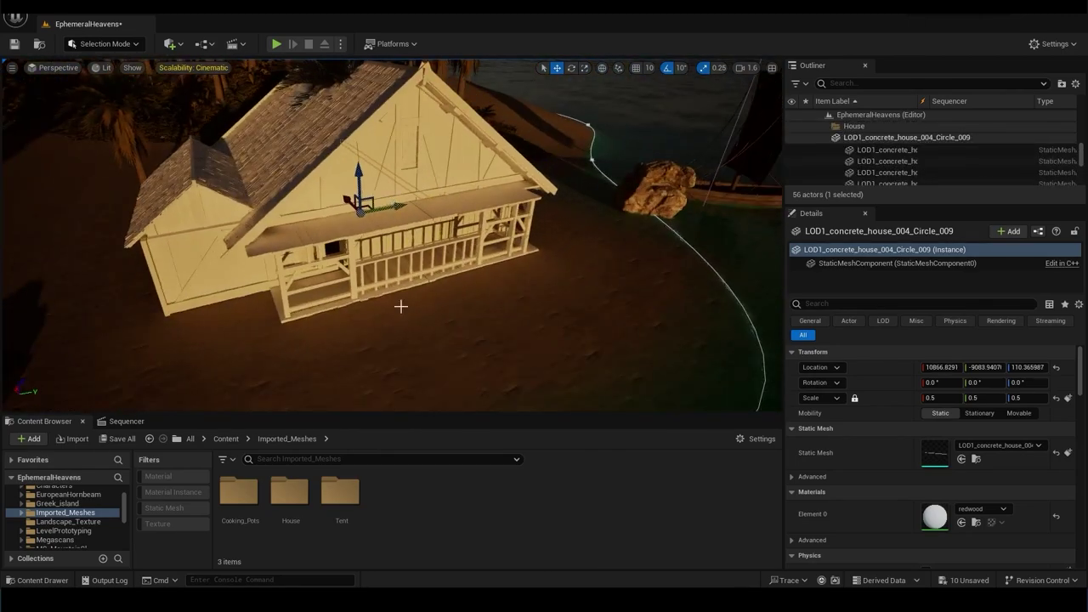
pyautogui.moveTo(402, 306); pyautogui.dragTo(436, 307, button='right')
pyautogui.click(436, 307)
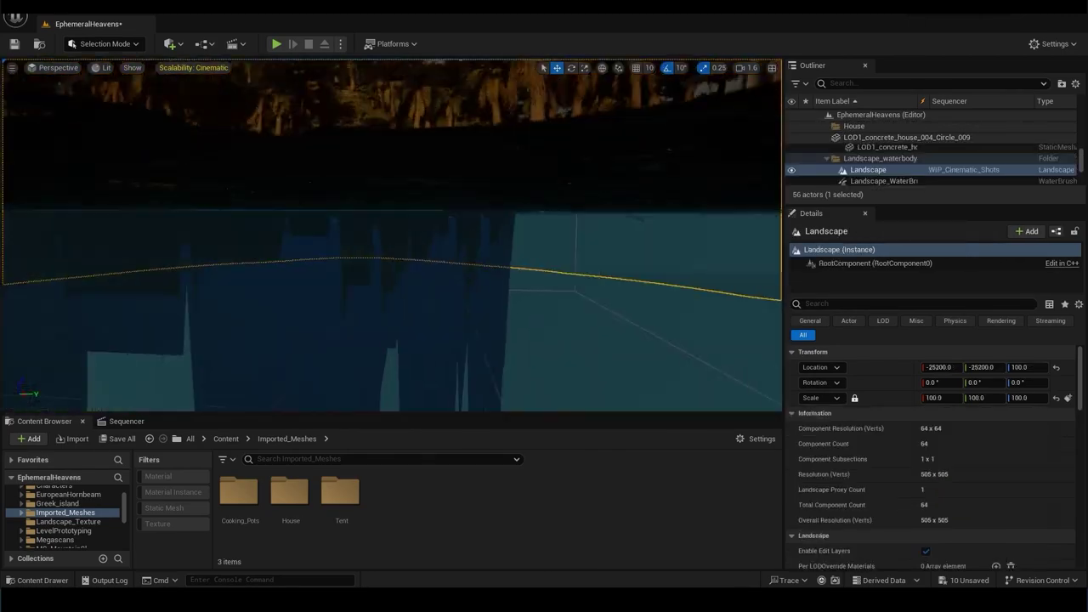
pyautogui.moveTo(543, 219); pyautogui.dragTo(543, 219, button='right')
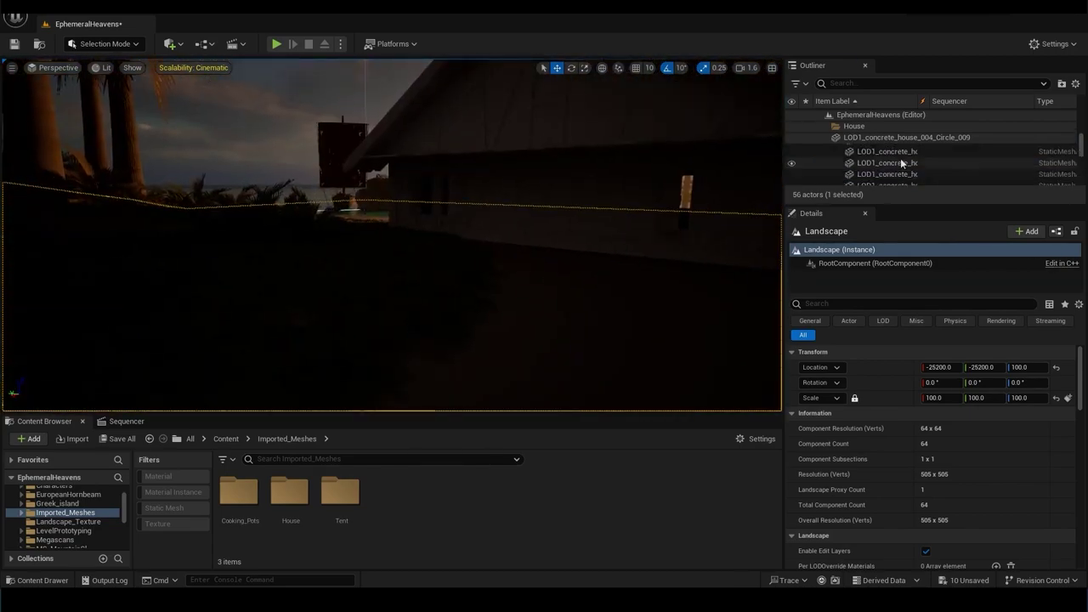
pyautogui.doubleClick(900, 158)
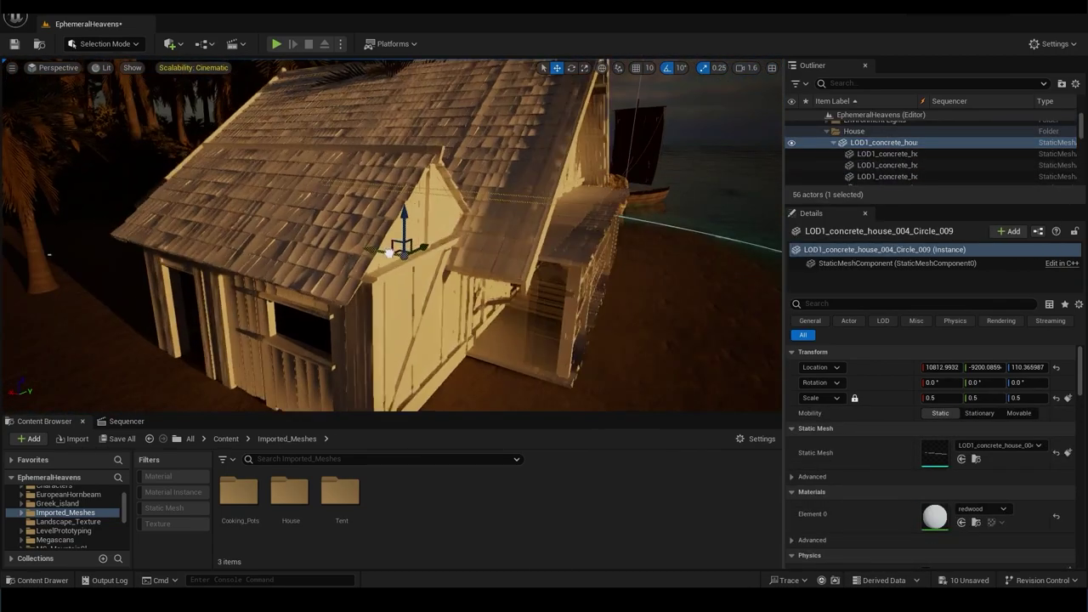
pyautogui.keyDown('alt'); pyautogui.moveTo(389, 253); pyautogui.dragTo(527, 247); pyautogui.keyUp('alt')
pyautogui.moveTo(412, 223)
pyautogui.mouseDown()
pyautogui.moveTo(433, 215)
pyautogui.moveTo(516, 259)
pyautogui.mouseUp()
# Open the concrete material from the House folder of imported meshes.
pyautogui.click(887, 181)
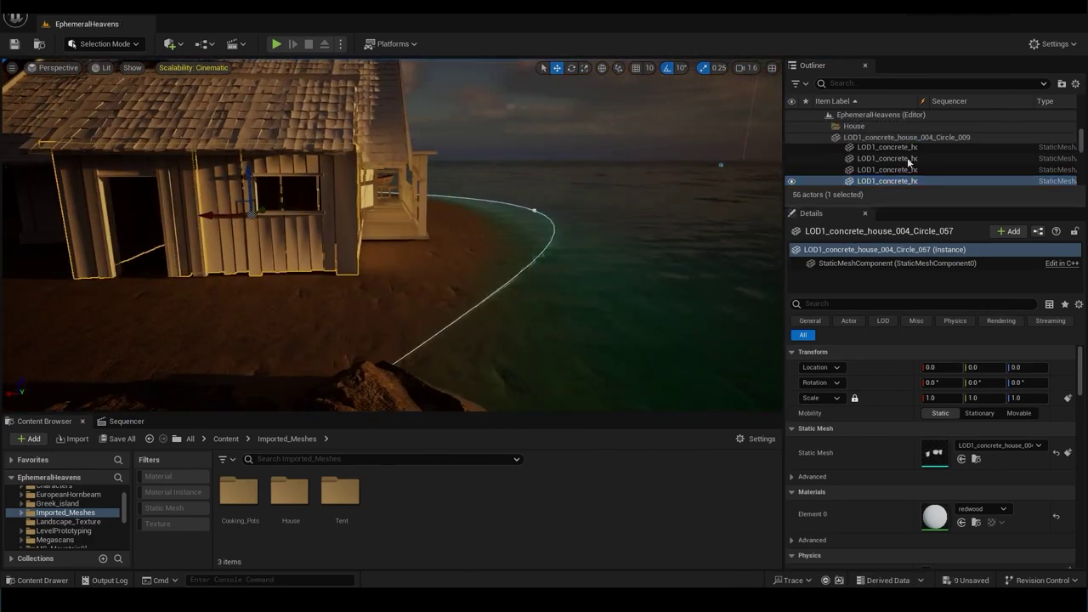
pyautogui.doubleClick(291, 493)
pyautogui.doubleClick(590, 501)
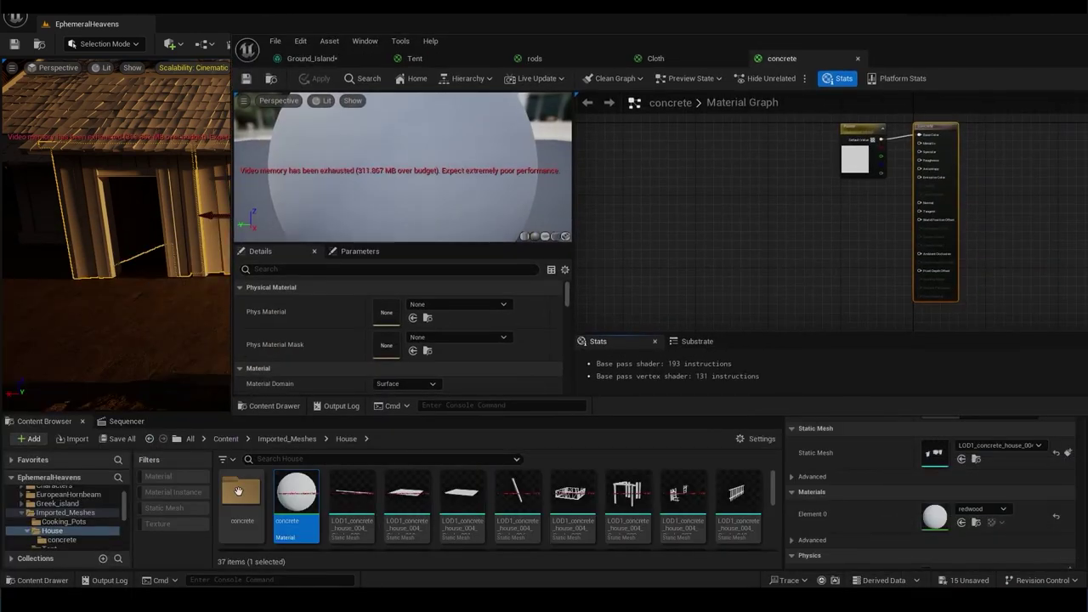
# Drop the six concrete textures into the graph and arrange the normal map and concrete_roughness nodes.
pyautogui.hotkey('ctrl', 'a')
pyautogui.moveTo(319, 508); pyautogui.dragTo(684, 189)
pyautogui.scroll(2, 807, 186)
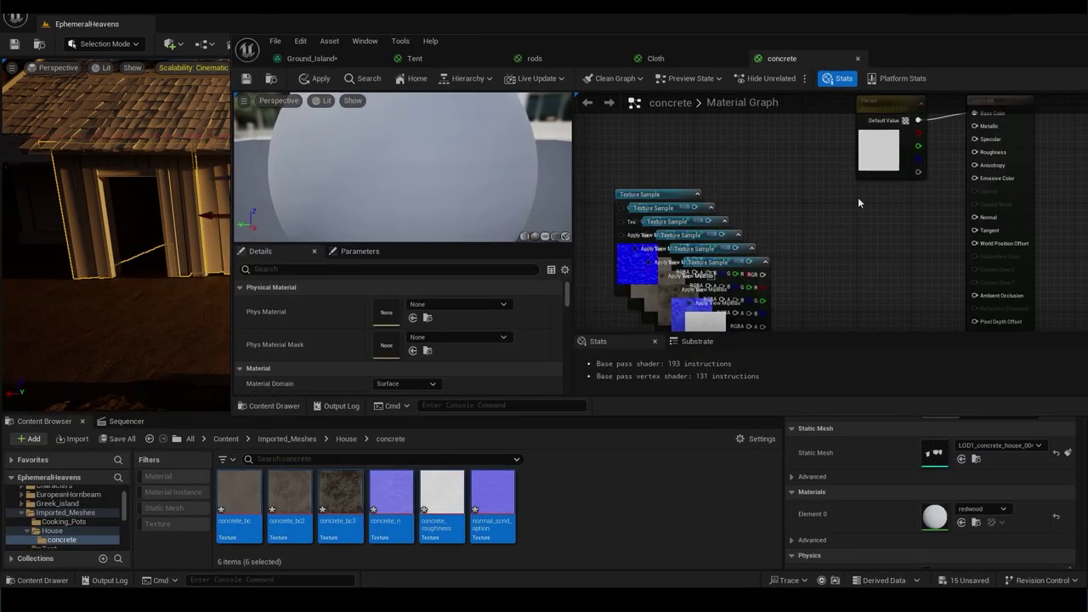
pyautogui.moveTo(768, 177); pyautogui.dragTo(789, 214, button='right')
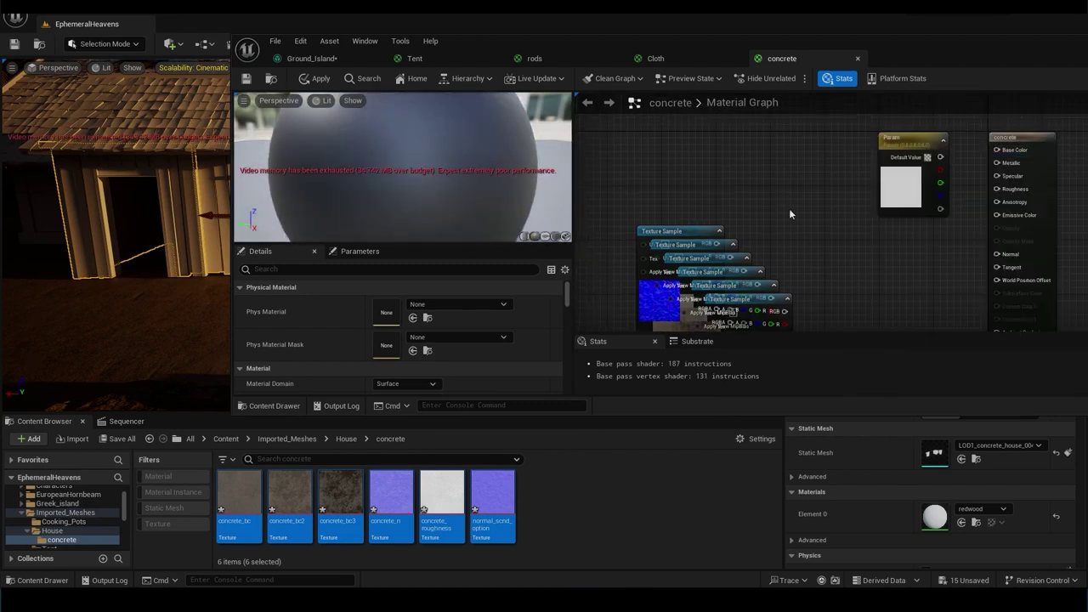
pyautogui.moveTo(671, 232); pyautogui.dragTo(750, 145)
pyautogui.moveTo(845, 145); pyautogui.dragTo(899, 162)
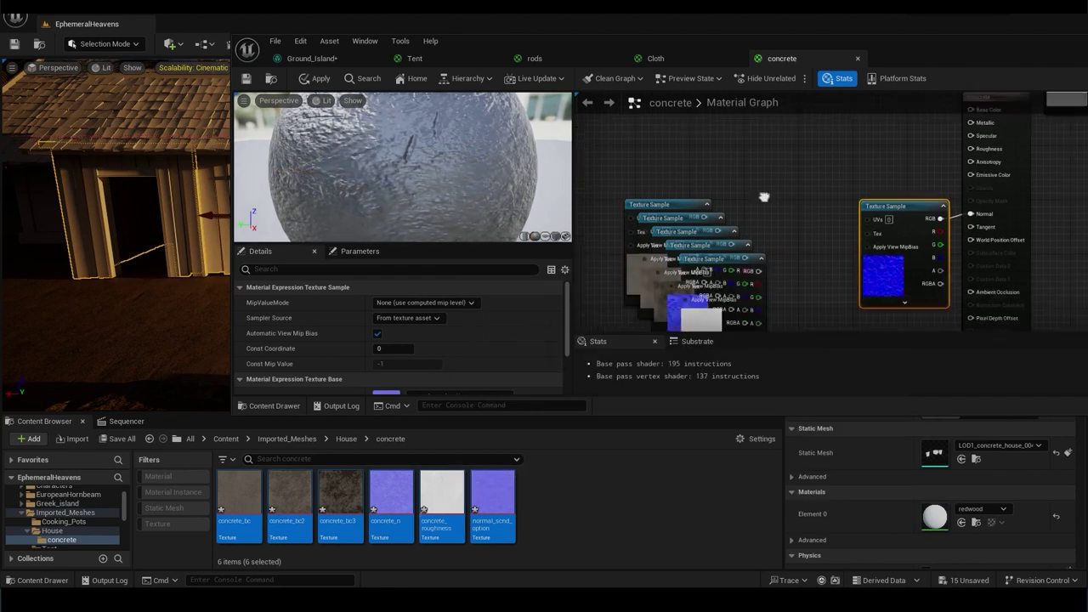
pyautogui.moveTo(442, 493); pyautogui.dragTo(748, 170)
pyautogui.moveTo(886, 214); pyautogui.dragTo(773, 152, button='right')
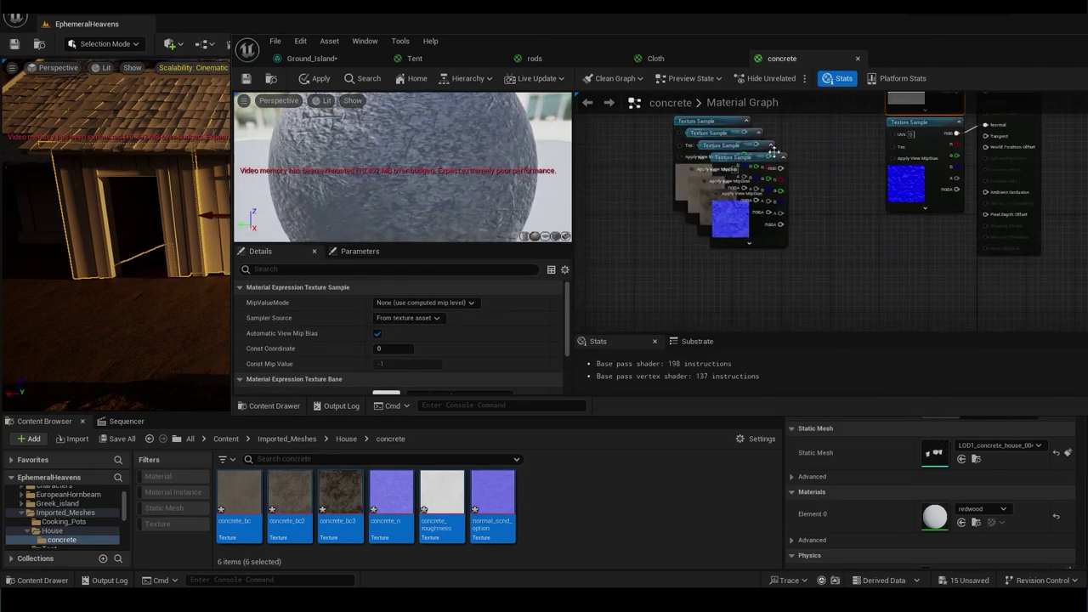
pyautogui.moveTo(708, 234); pyautogui.dragTo(714, 330)
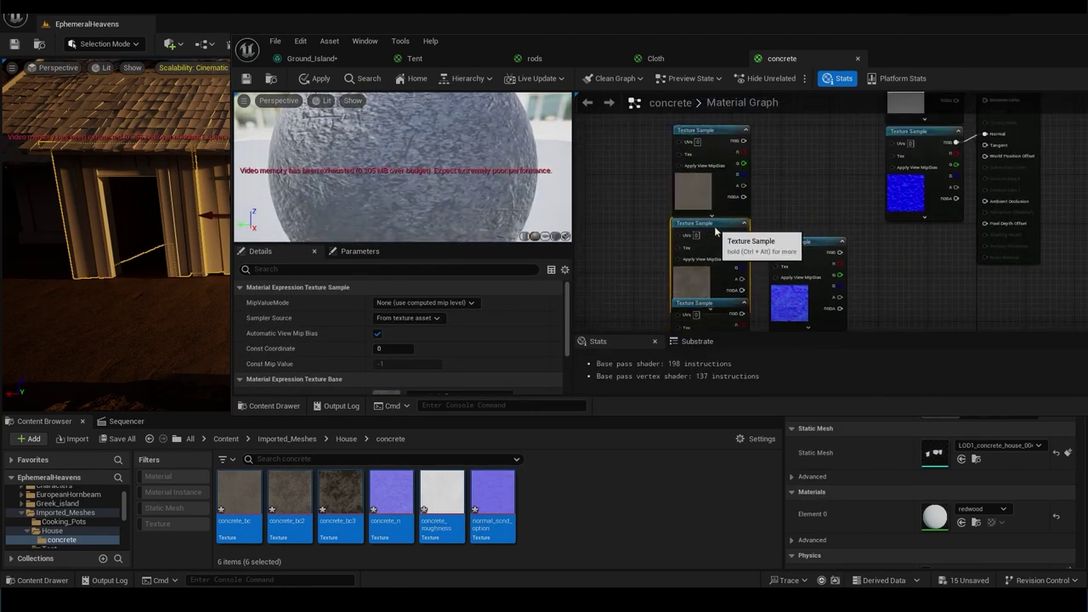
pyautogui.moveTo(722, 306); pyautogui.dragTo(712, 258, button='right')
pyautogui.scroll(-2, 739, 235)
# Add a Landscape Layer Blend node and name its first layer 'Test'.
pyautogui.rightClick(739, 235)
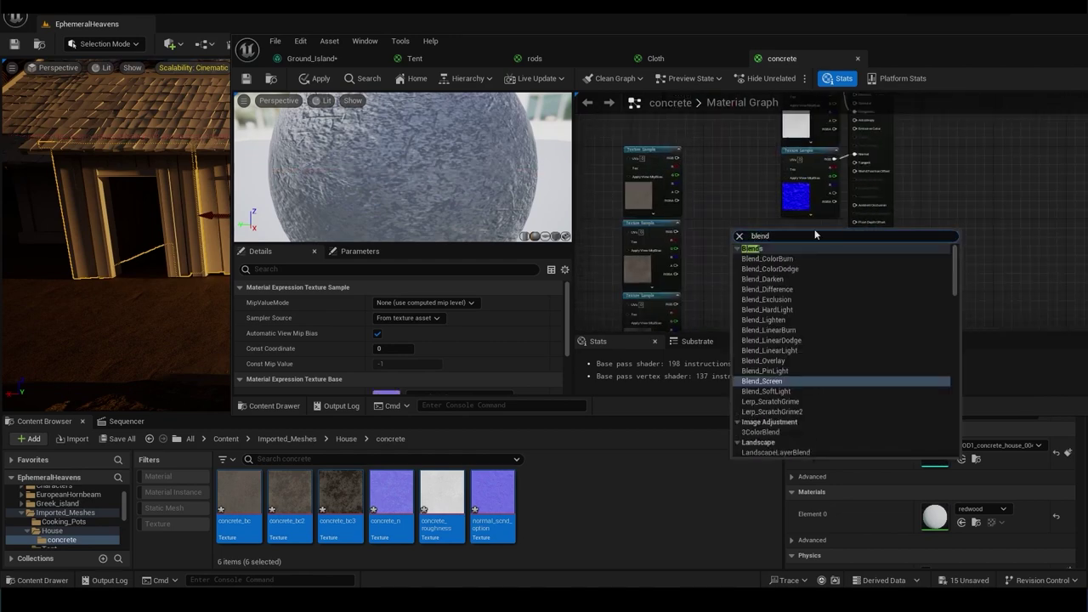
pyautogui.click(775, 437)
pyautogui.click(447, 302)
pyautogui.click(447, 303)
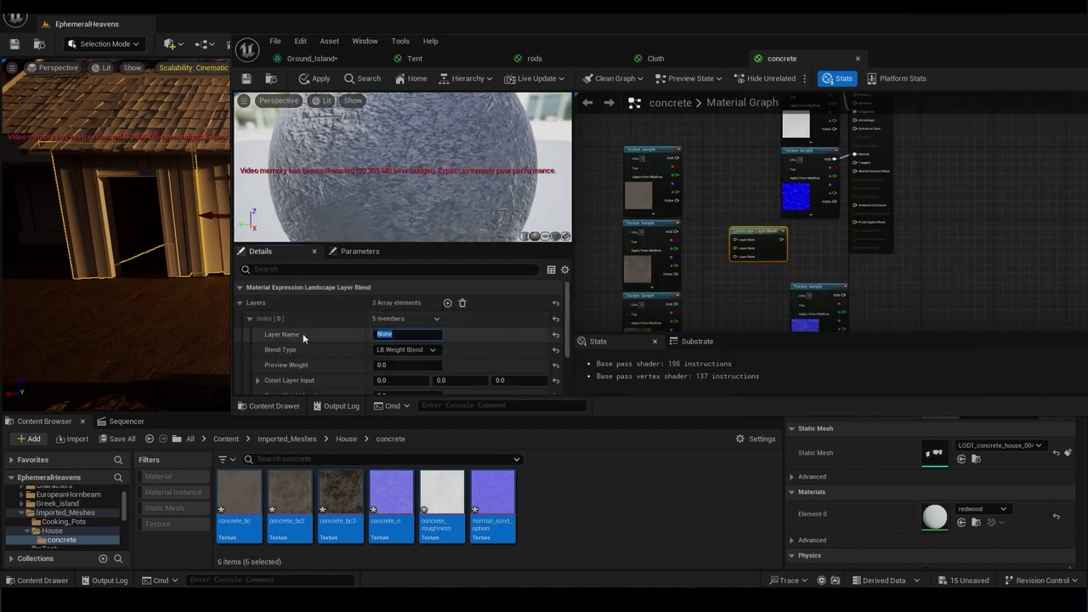
pyautogui.write('eTest')
pyautogui.press('Return')
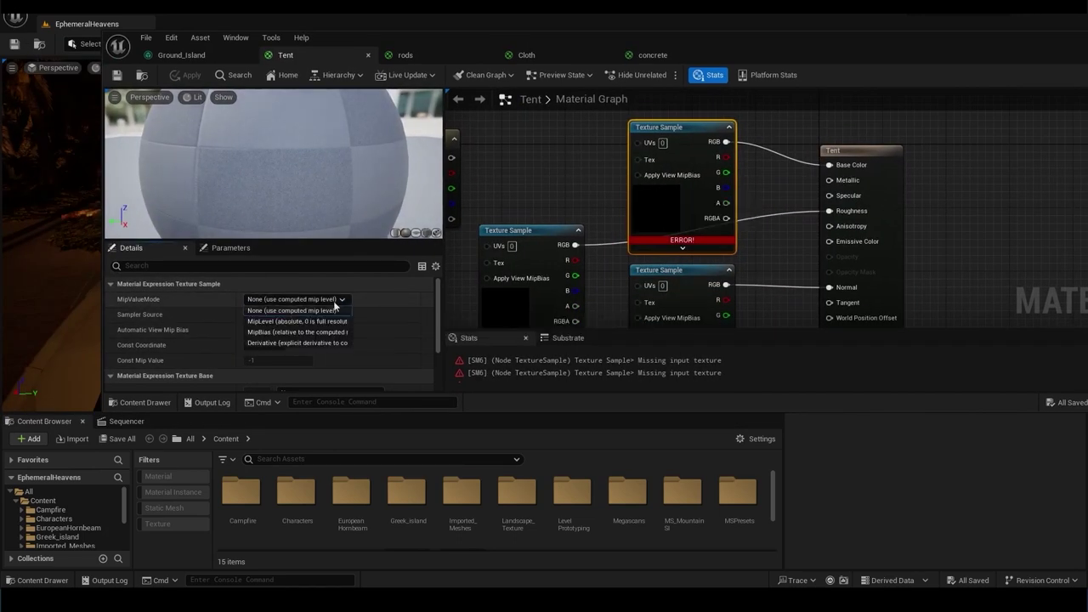
# Assign the Tent_low_lambert1 base colour and roughness textures to the Tent material's top two Texture Samples.
pyautogui.scroll(-2, 317, 333)
pyautogui.click(327, 327)
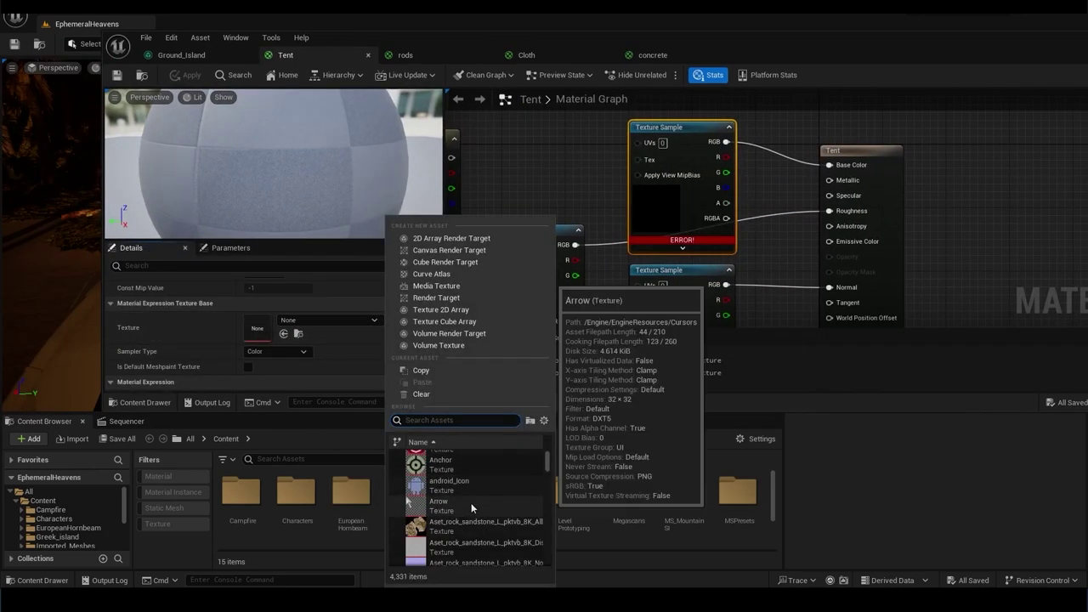
pyautogui.write('tent')
pyautogui.scroll(-5, 476, 483)
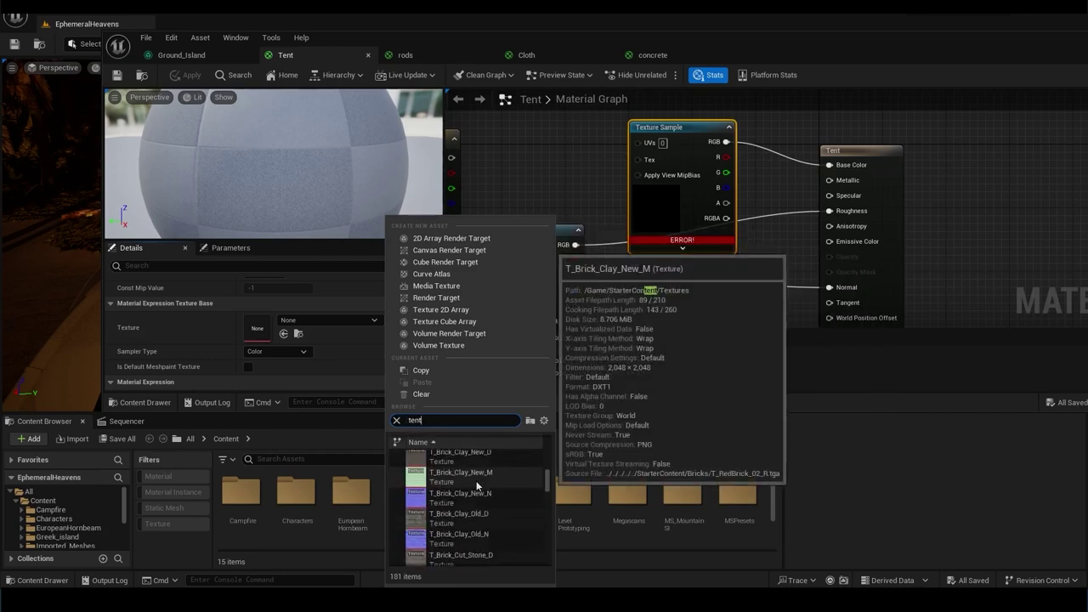
pyautogui.scroll(-3, 480, 482)
pyautogui.scroll(-3, 480, 483)
pyautogui.scroll(-2, 480, 483)
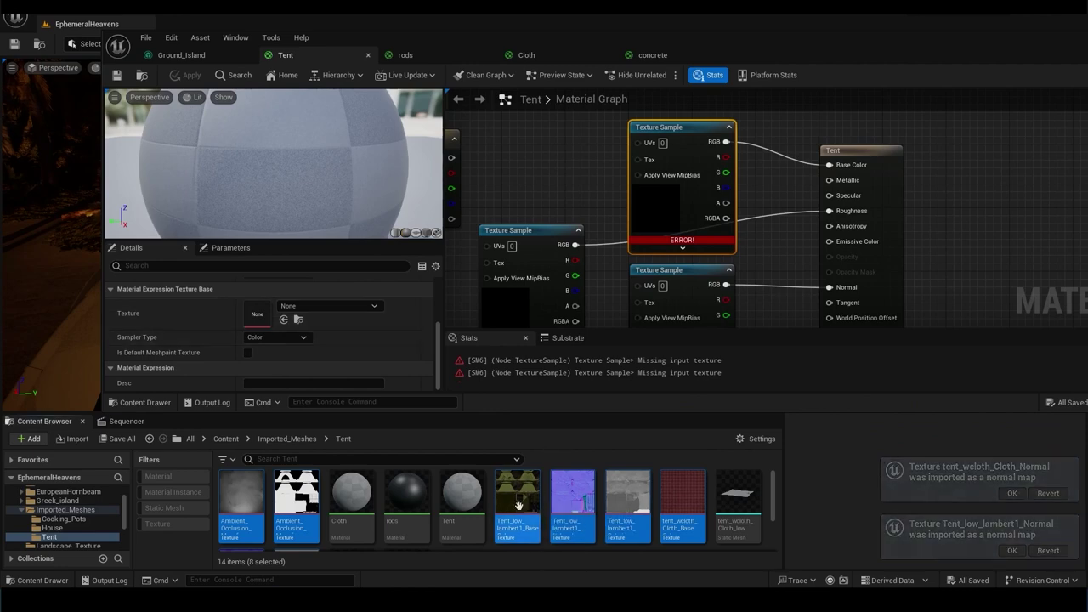
pyautogui.click(518, 498)
pyautogui.click(283, 334)
pyautogui.moveTo(544, 273); pyautogui.dragTo(539, 204, button='right')
pyautogui.click(539, 204)
pyautogui.click(627, 497)
pyautogui.click(283, 319)
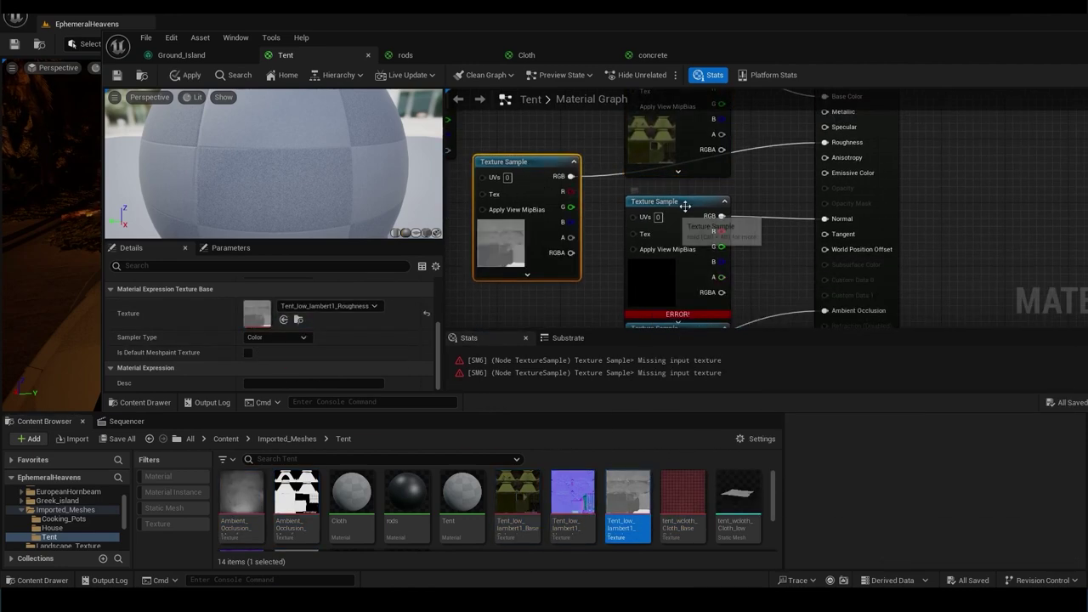
# Give the remaining samples the tent normal map and Ambient_Occlusion_Map, apply, and show the rods material.
pyautogui.moveTo(249, 299); pyautogui.dragTo(255, 313)
pyautogui.moveTo(765, 269); pyautogui.dragTo(760, 187, button='right')
pyautogui.click(671, 247)
pyautogui.moveTo(296, 497); pyautogui.dragTo(258, 312)
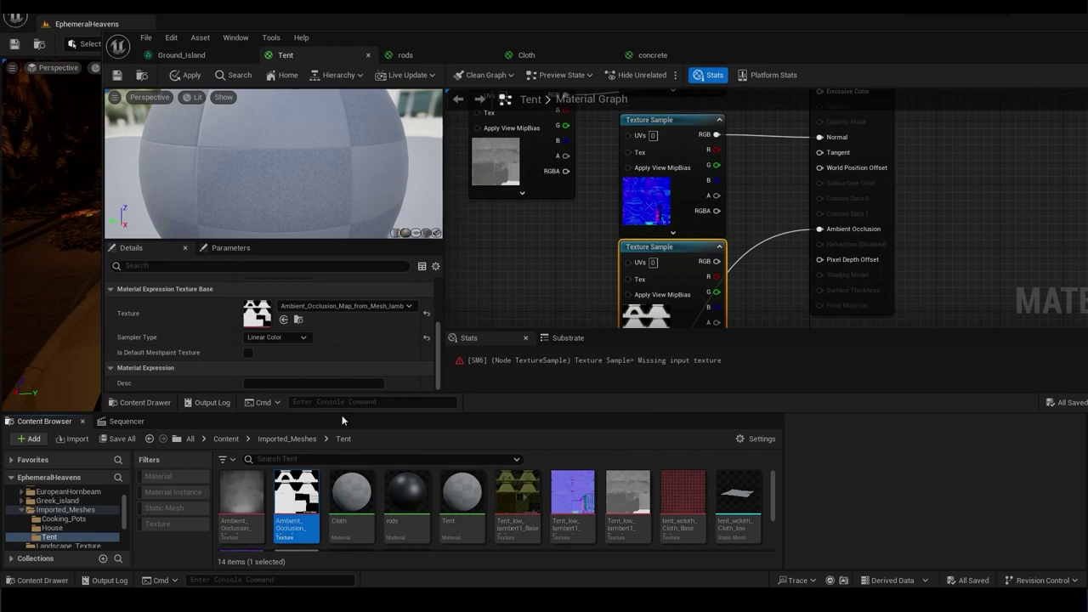
pyautogui.click(185, 75)
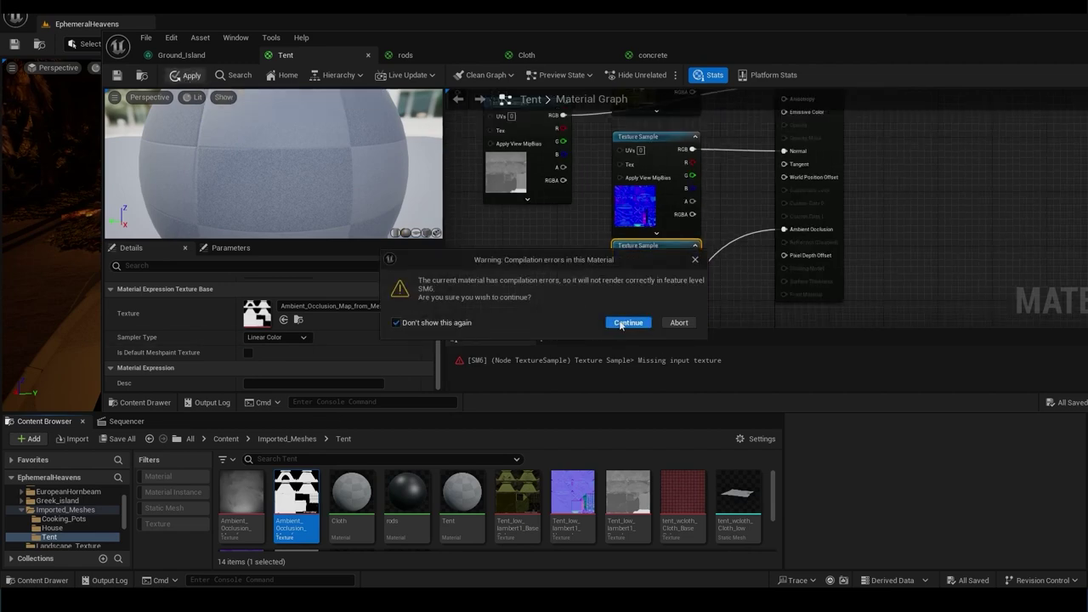
pyautogui.click(628, 322)
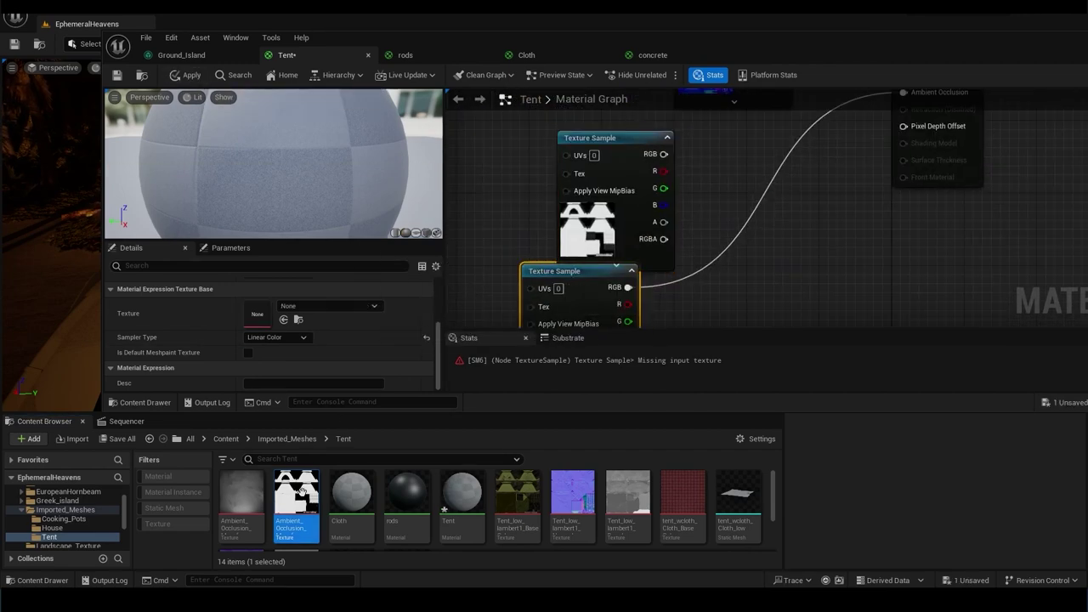
pyautogui.click(283, 319)
pyautogui.click(405, 54)
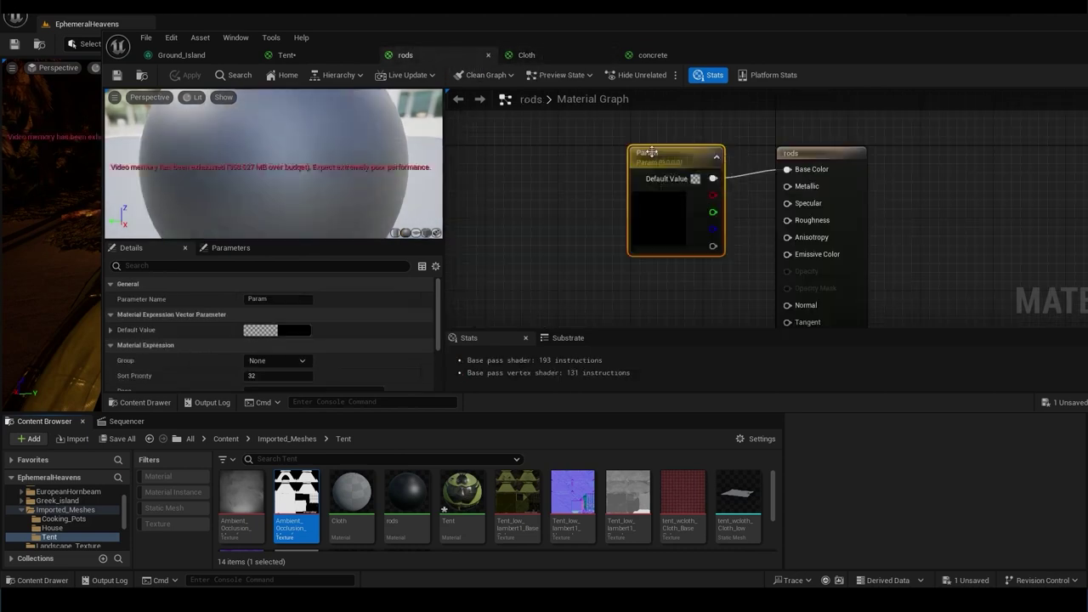
# Rearrange the Cloth material's texture samples and drop the cloth normal map and another cloth texture into them.
pyautogui.click(526, 54)
pyautogui.click(633, 170)
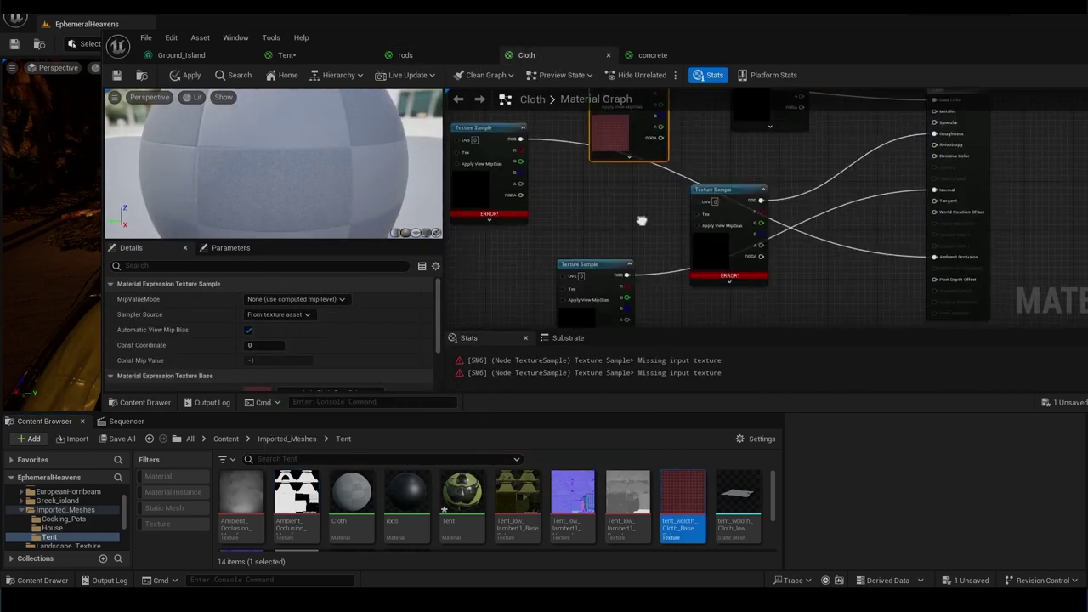
pyautogui.moveTo(642, 221); pyautogui.dragTo(672, 232, button='right')
pyautogui.moveTo(502, 170); pyautogui.dragTo(495, 230)
pyautogui.scroll(-3, 449, 510)
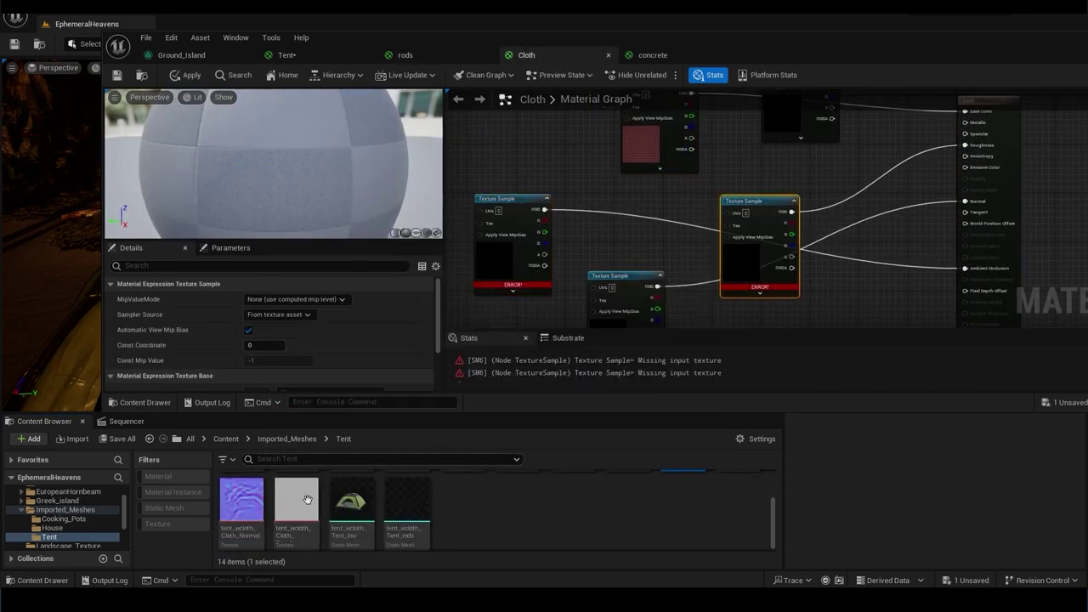
pyautogui.moveTo(307, 499); pyautogui.dragTo(759, 242)
pyautogui.moveTo(634, 281); pyautogui.dragTo(637, 222, button='right')
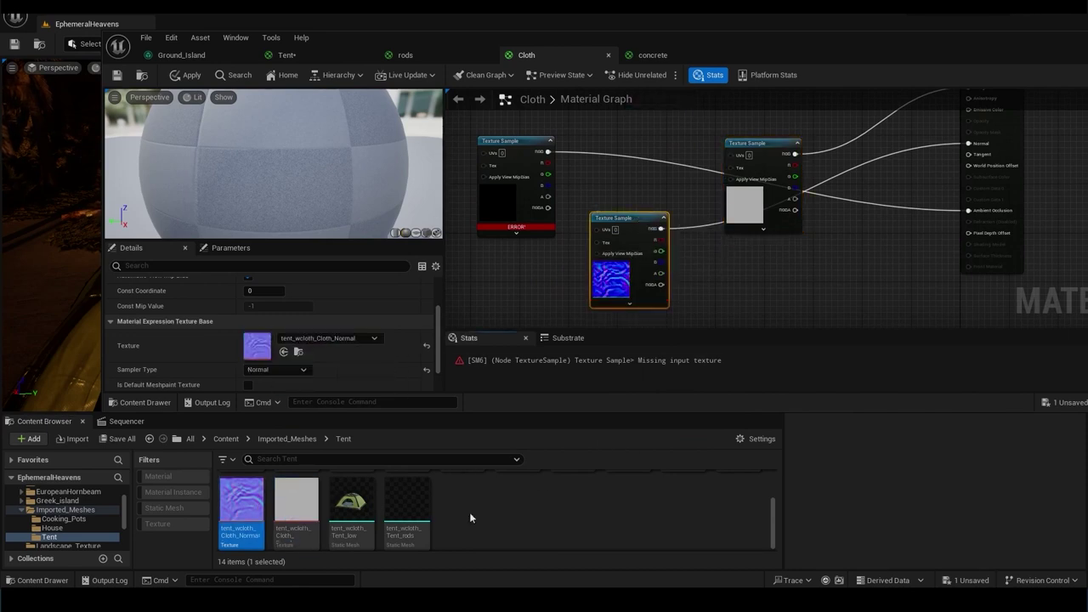
# Assign Ambient_Occlusion_Map to the errored Cloth sample, apply, and bring up the concrete material.
pyautogui.scroll(3, 510, 510)
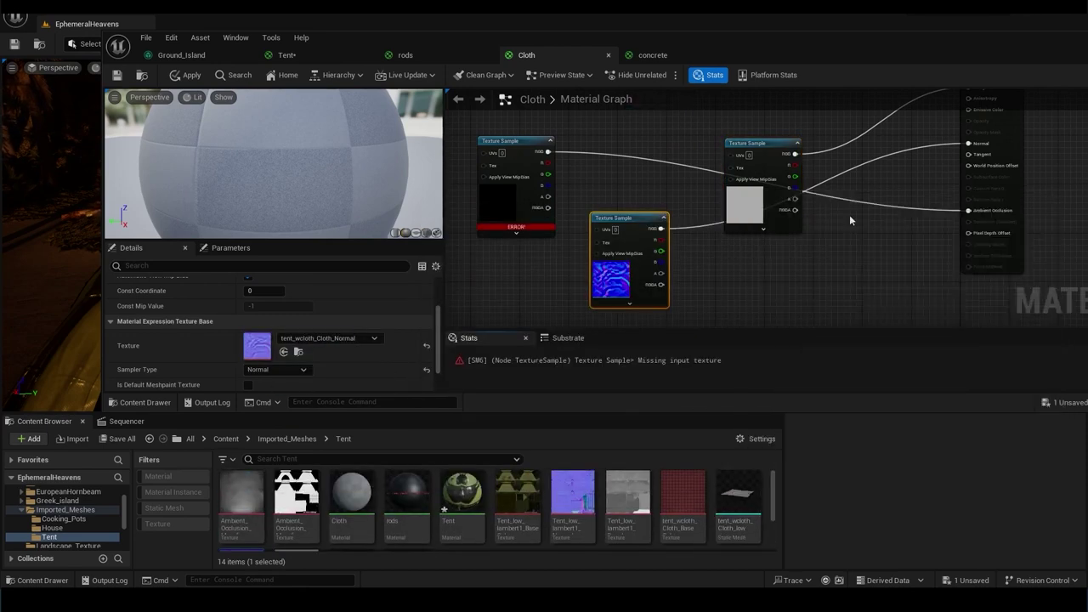
pyautogui.click(516, 170)
pyautogui.moveTo(242, 497); pyautogui.dragTo(258, 345)
pyautogui.click(174, 75)
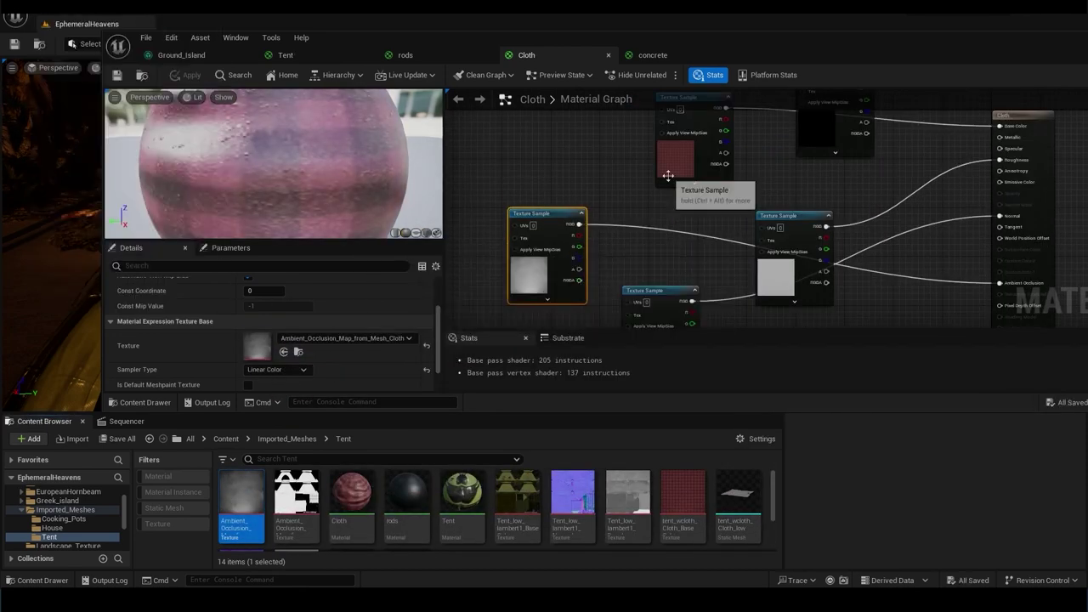
pyautogui.click(652, 55)
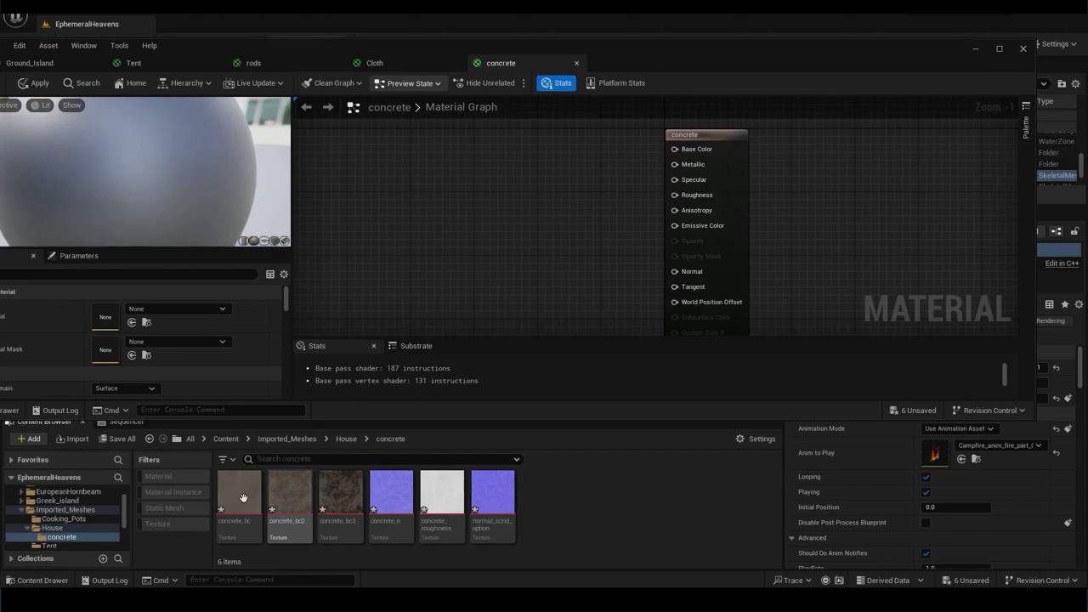
# Add three concrete textures as Texture Sample nodes and stack them in a column.
pyautogui.scroll(-2, 592, 207)
pyautogui.moveTo(242, 497); pyautogui.dragTo(454, 211)
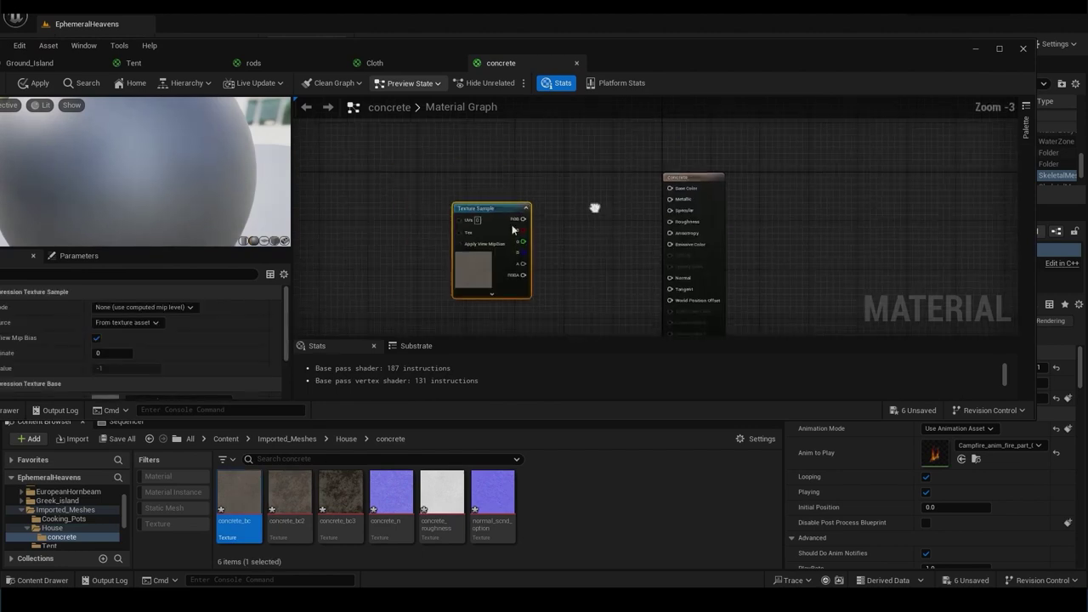
pyautogui.moveTo(290, 497); pyautogui.dragTo(419, 237)
pyautogui.moveTo(340, 497); pyautogui.dragTo(595, 190)
pyautogui.moveTo(472, 245); pyautogui.dragTo(447, 213)
pyautogui.moveTo(633, 248); pyautogui.dragTo(447, 311)
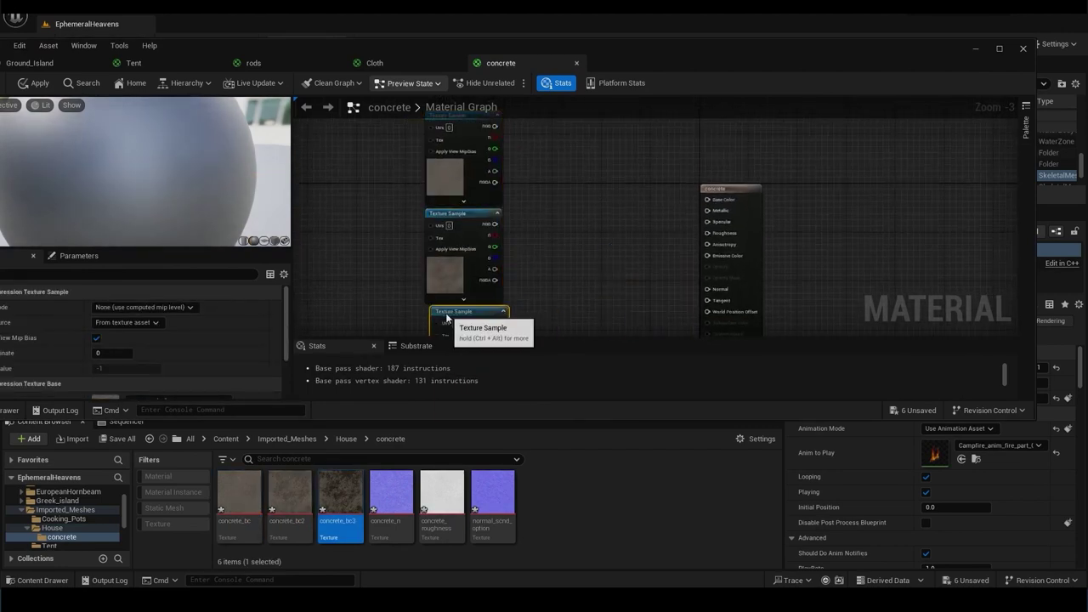
# Add a Landscape Layer Blend node with layers Tex_1 through Tex_3.
pyautogui.rightClick(561, 226)
pyautogui.write('blend')
pyautogui.click(645, 447)
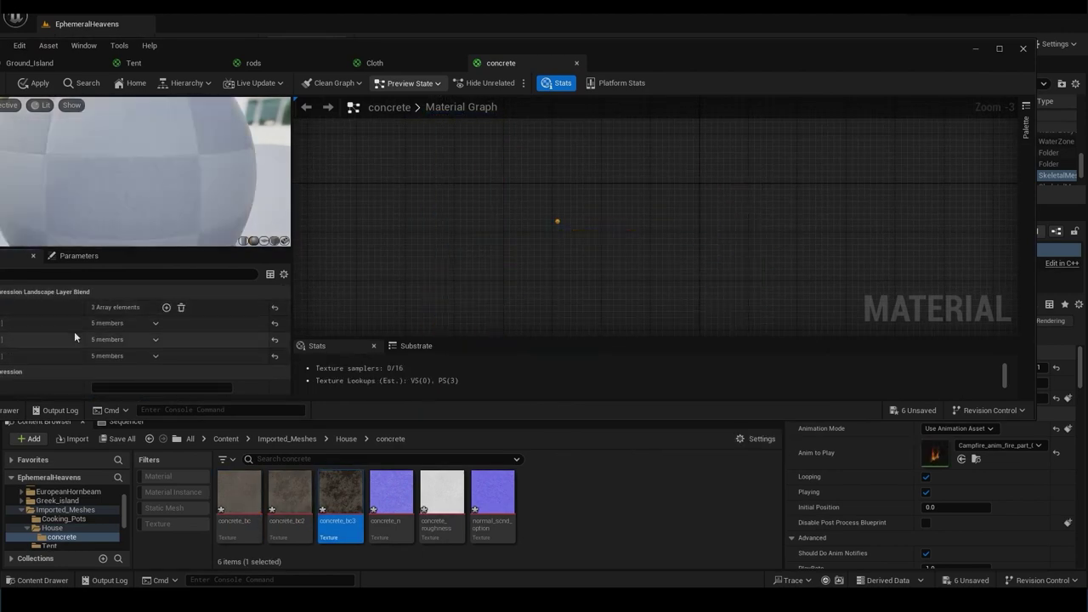
pyautogui.write('Tex_1')
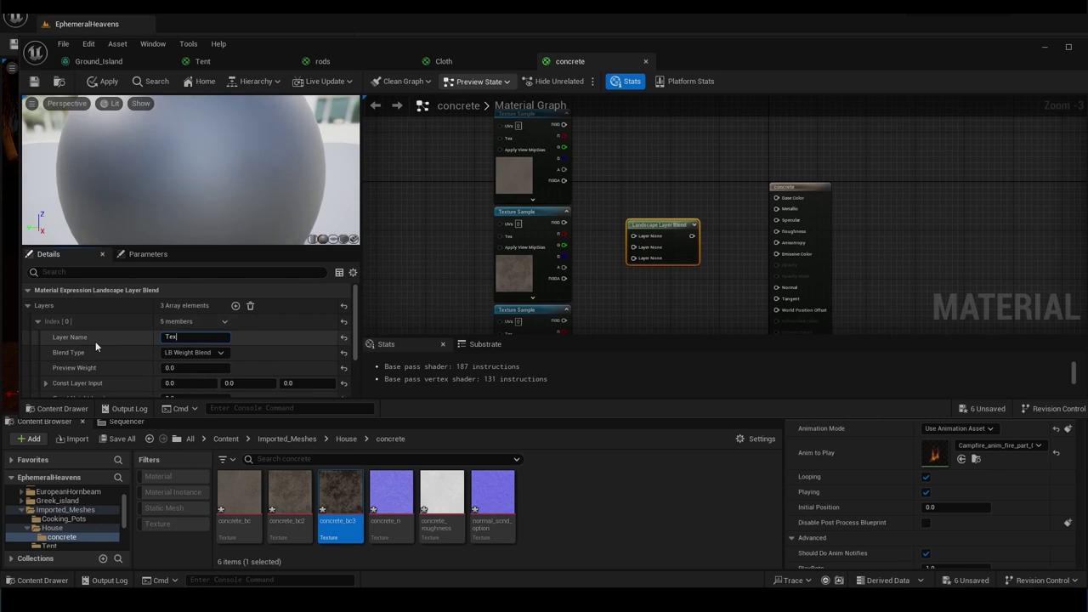
pyautogui.press('Return')
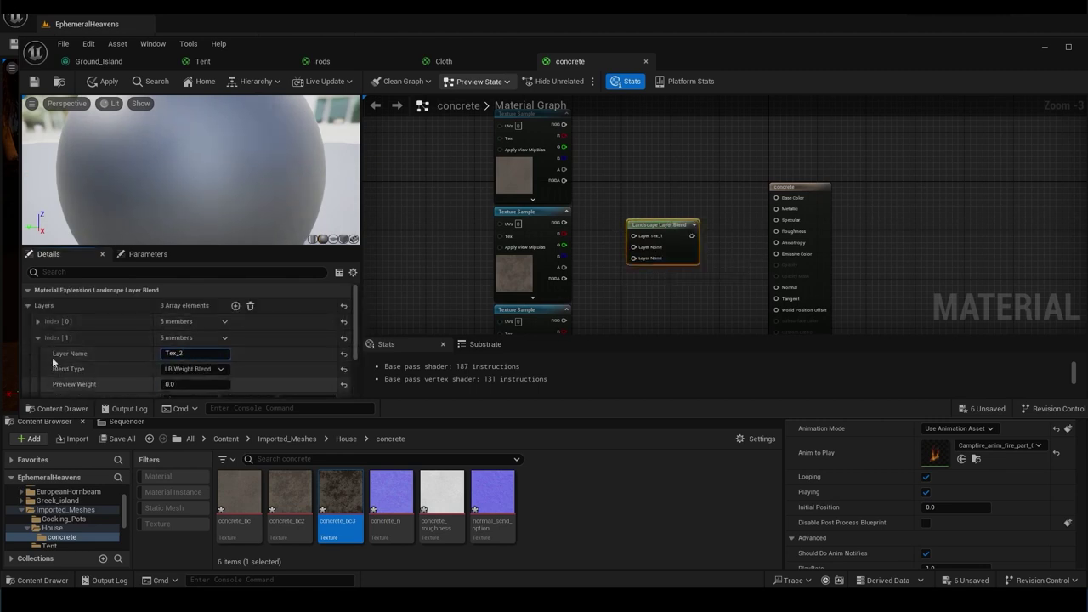
pyautogui.write('Tex_3')
pyautogui.press('Return')
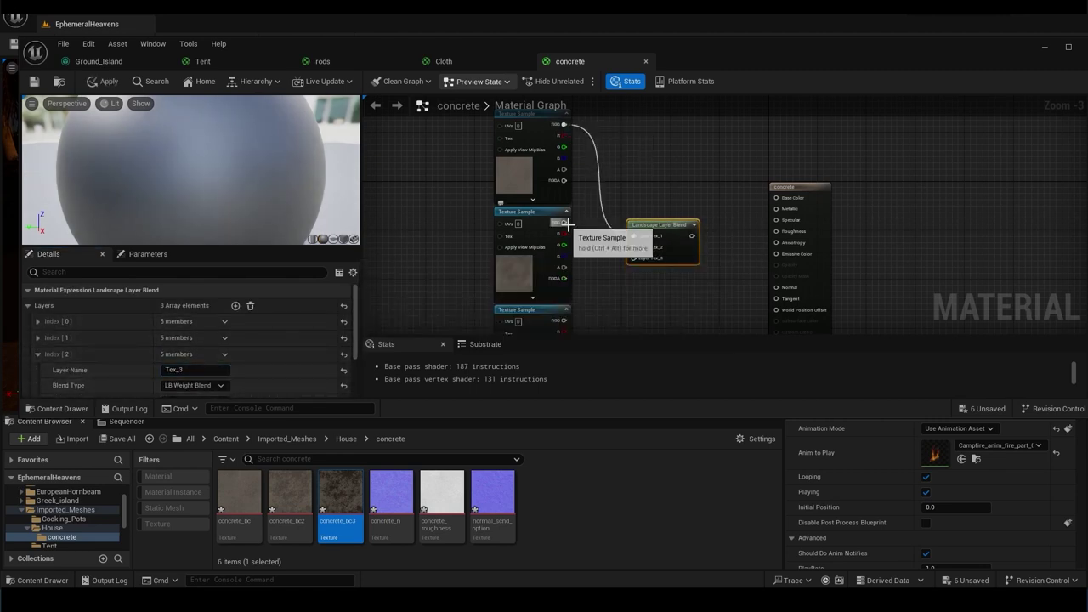
# Wire the blend into Base Color, connect concrete textures and the normal map into Normal, and save.
pyautogui.moveTo(693, 236); pyautogui.dragTo(704, 212)
pyautogui.moveTo(391, 493); pyautogui.dragTo(547, 275)
pyautogui.moveTo(581, 269); pyautogui.dragTo(649, 229)
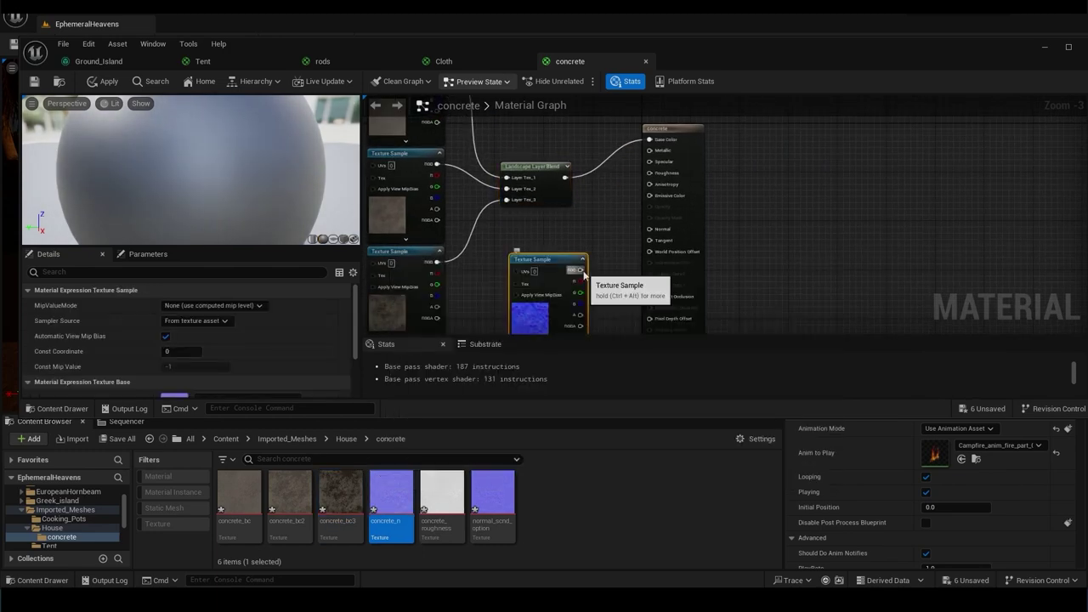
pyautogui.moveTo(442, 493)
pyautogui.mouseDown()
pyautogui.moveTo(489, 284)
pyautogui.moveTo(619, 159)
pyautogui.mouseUp()
pyautogui.scroll(-1, 490, 283)
pyautogui.click(34, 80)
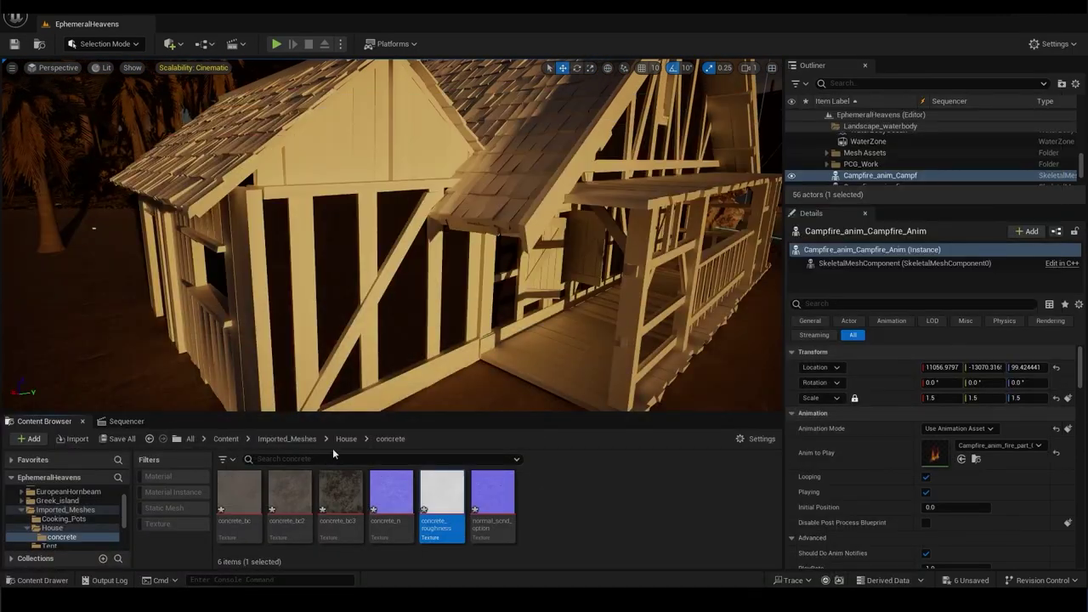
# Connect the redwood material's normal map sample to its Normal input.
pyautogui.scroll(-3, 484, 490)
pyautogui.doubleClick(518, 497)
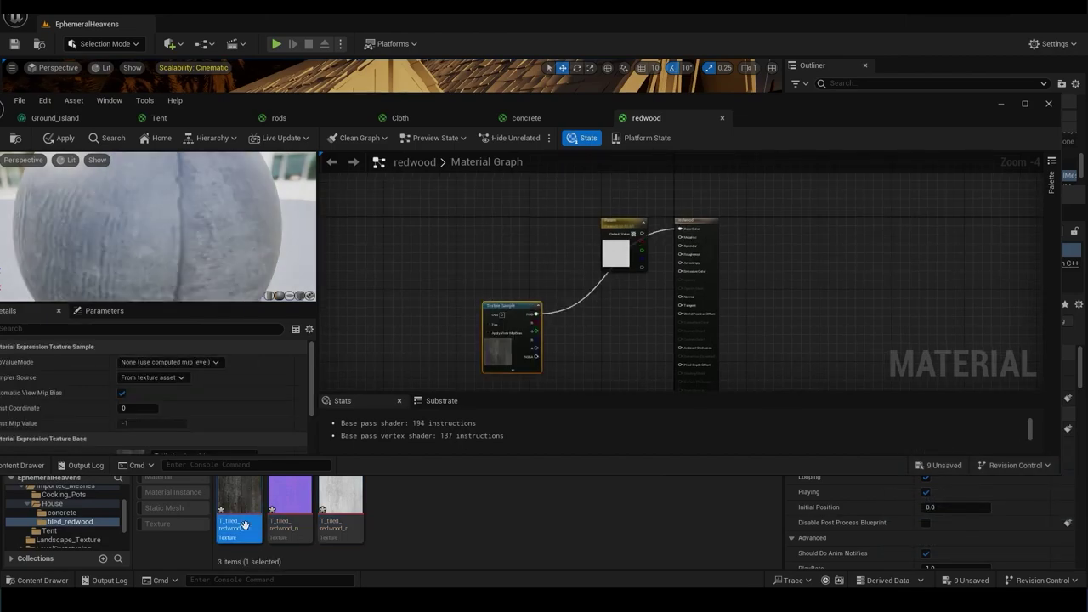
pyautogui.moveTo(434, 343); pyautogui.dragTo(680, 299)
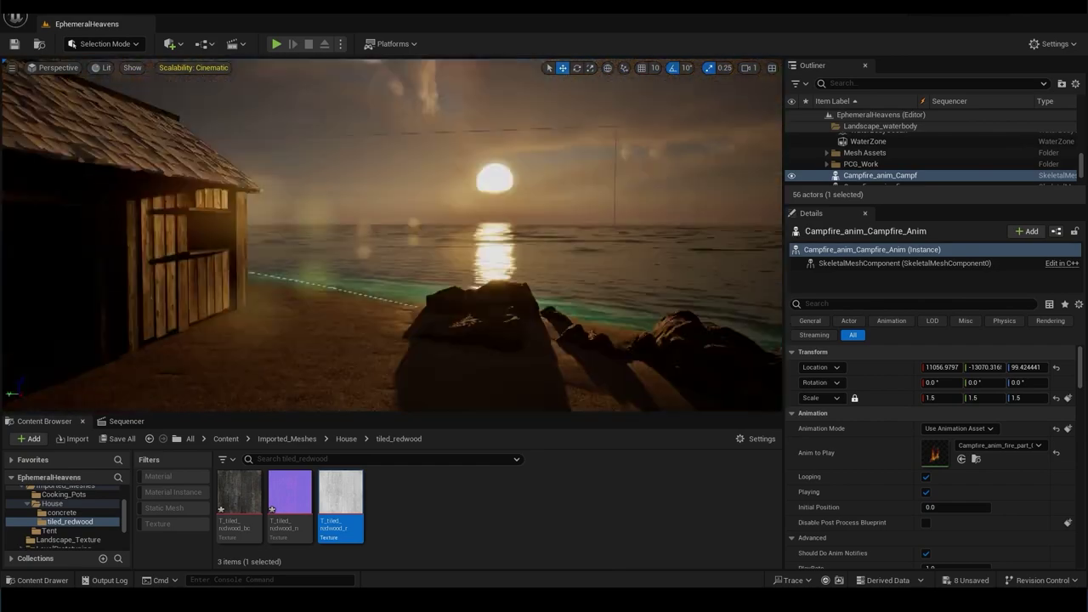
# Open the roof material and add the roof normal and roughness textures as samples.
pyautogui.moveTo(391, 234); pyautogui.dragTo(733, 167, button='right')
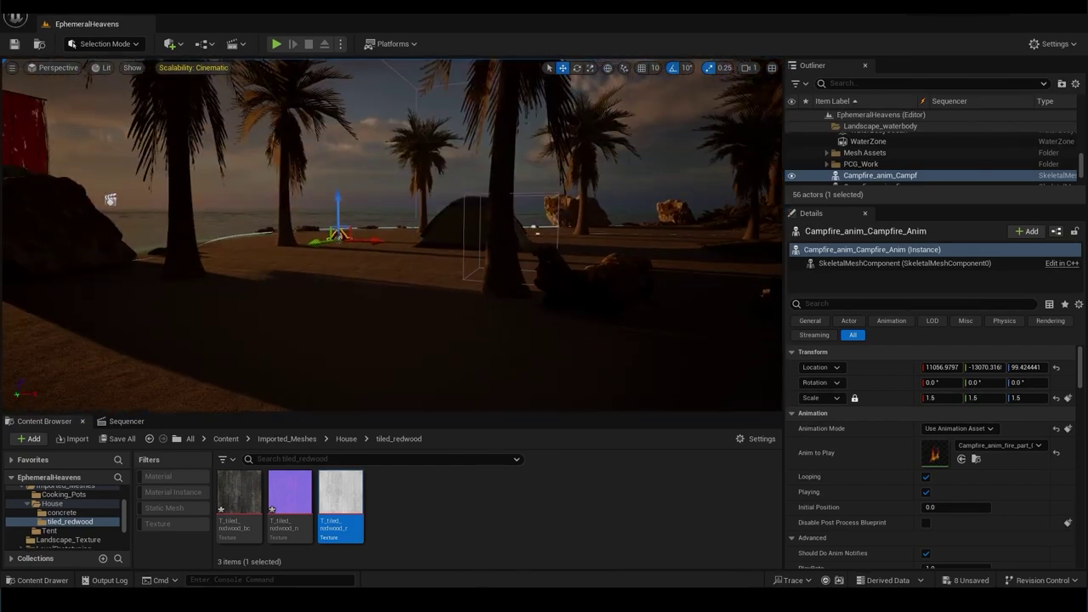
pyautogui.doubleClick(626, 510)
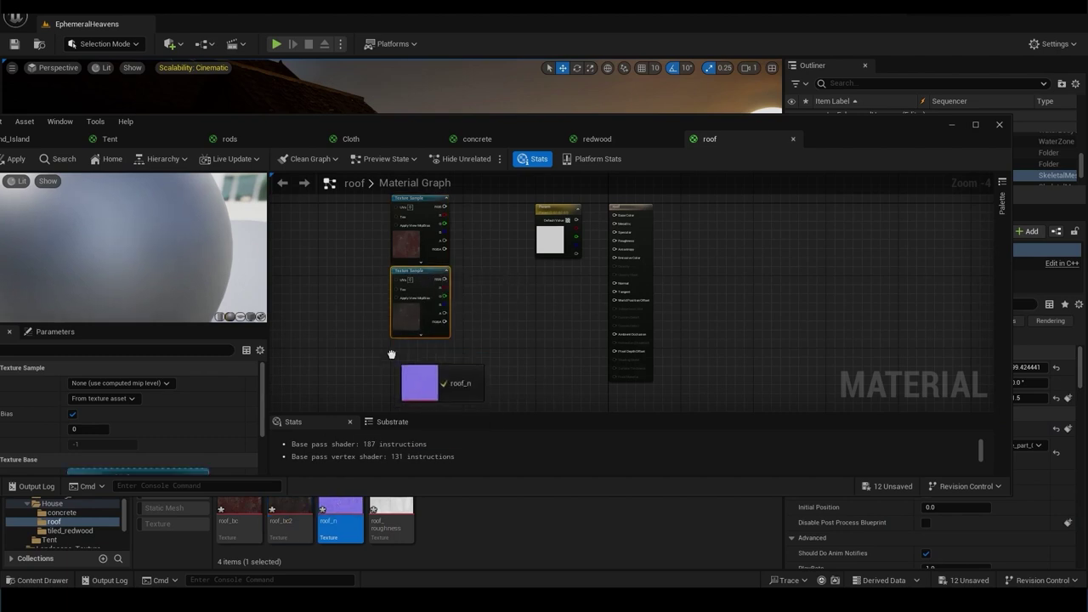
pyautogui.moveTo(391, 354); pyautogui.dragTo(399, 332)
pyautogui.moveTo(391, 517); pyautogui.dragTo(448, 345)
pyautogui.scroll(-2, 578, 289)
# Add a Landscape Layer Blend (Tex_1) to the roof material, wire the roof textures in, and save.
pyautogui.rightClick(575, 291)
pyautogui.write('blen')
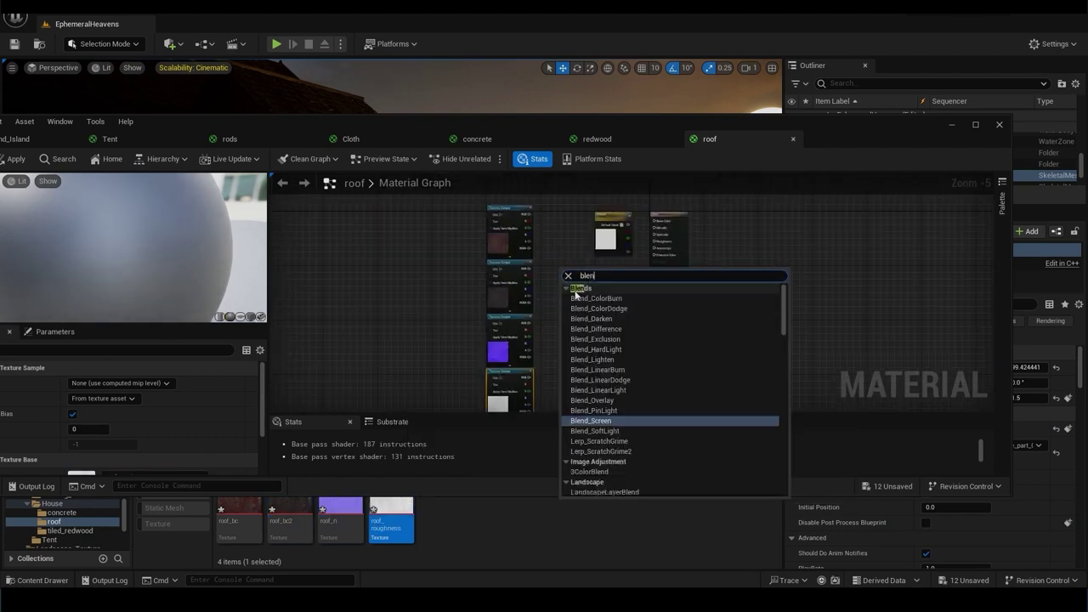
pyautogui.click(604, 493)
pyautogui.scroll(3, 570, 323)
pyautogui.write('Tex_1')
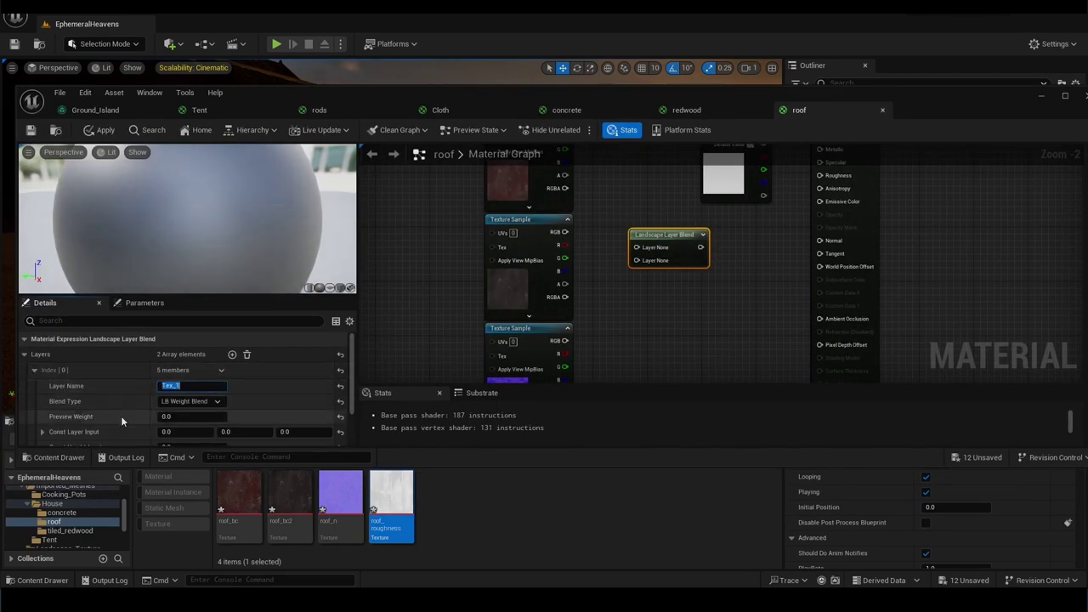
pyautogui.press('Return')
pyautogui.scroll(-1, 587, 281)
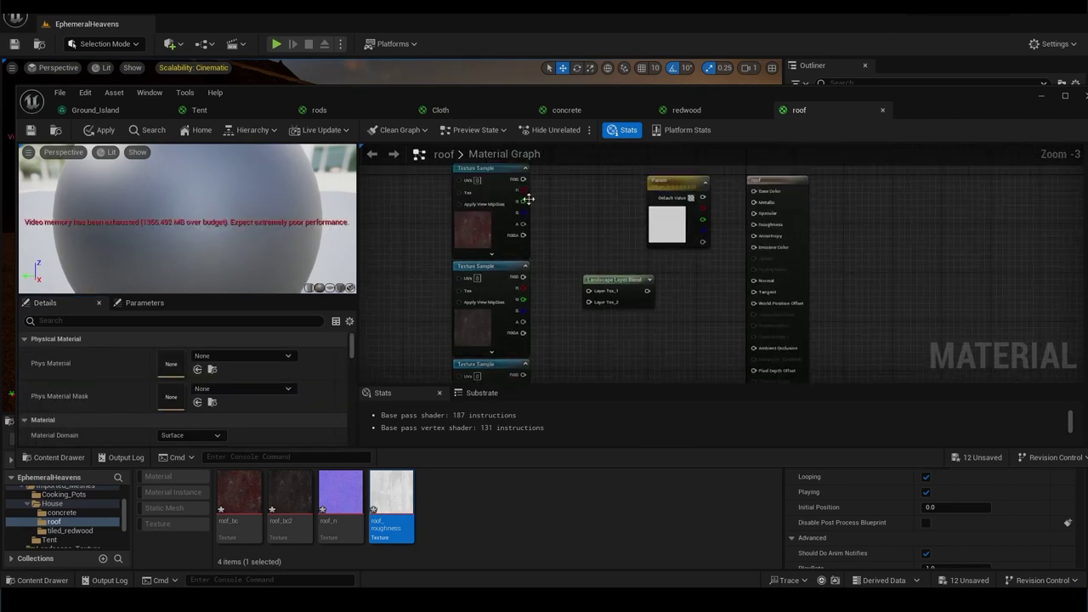
pyautogui.moveTo(522, 179)
pyautogui.mouseDown()
pyautogui.moveTo(587, 291)
pyautogui.moveTo(753, 191)
pyautogui.mouseUp()
pyautogui.scroll(-1, 593, 247)
pyautogui.moveTo(466, 356); pyautogui.dragTo(530, 311)
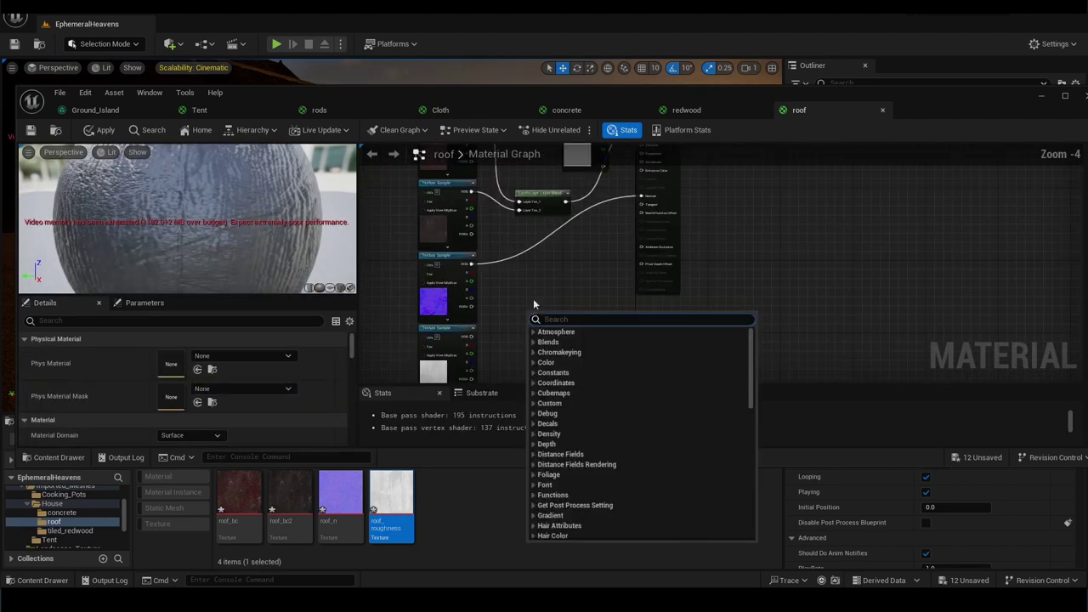
pyautogui.click(561, 340)
pyautogui.hotkey('ctrl', 's')
# Close the material editor and fly the viewport over the hut roof, tent and palms at sunset.
pyautogui.click(1040, 96)
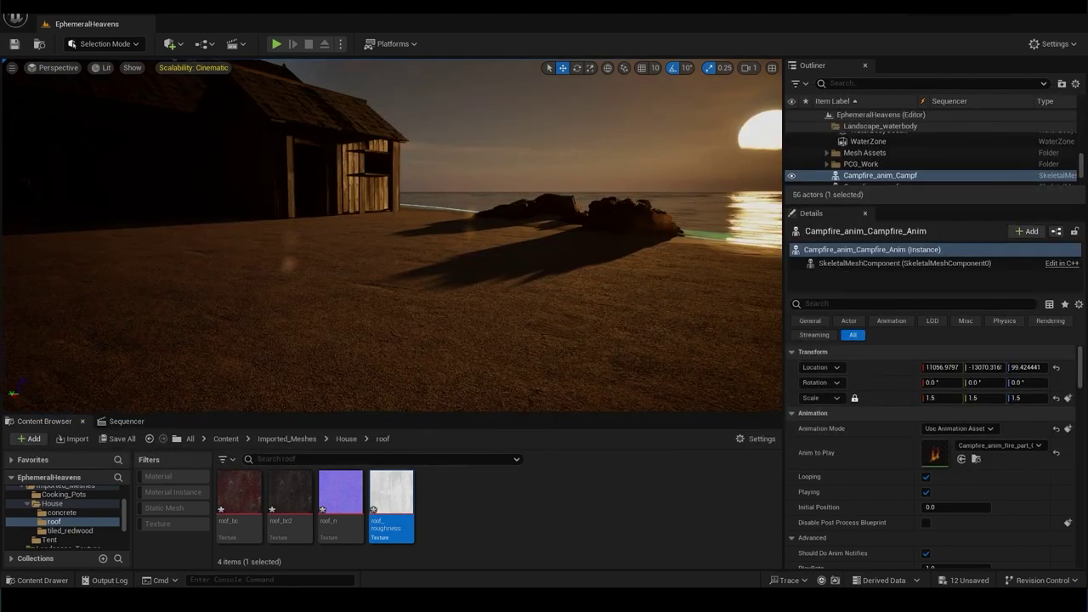
pyautogui.moveTo(510, 255); pyautogui.dragTo(340, 242, button='right')
pyautogui.click(29, 505)
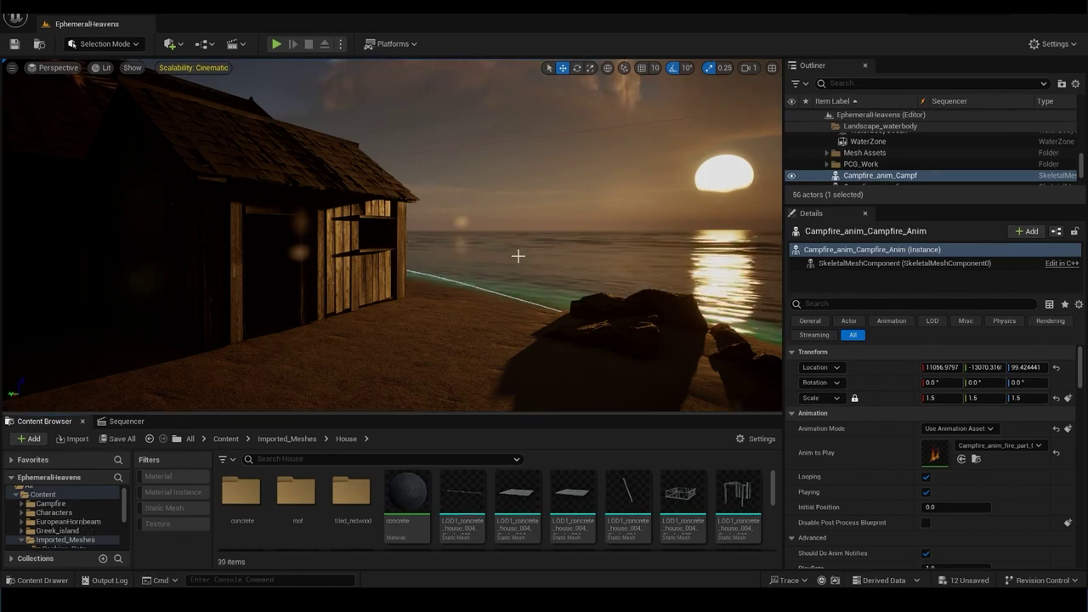
pyautogui.moveTo(446, 231)
pyautogui.mouseDown(button='right')
pyautogui.moveTo(347, 228)
pyautogui.moveTo(367, 244)
pyautogui.moveTo(525, 263)
pyautogui.moveTo(510, 255)
pyautogui.moveTo(442, 272)
pyautogui.mouseUp(button='right')
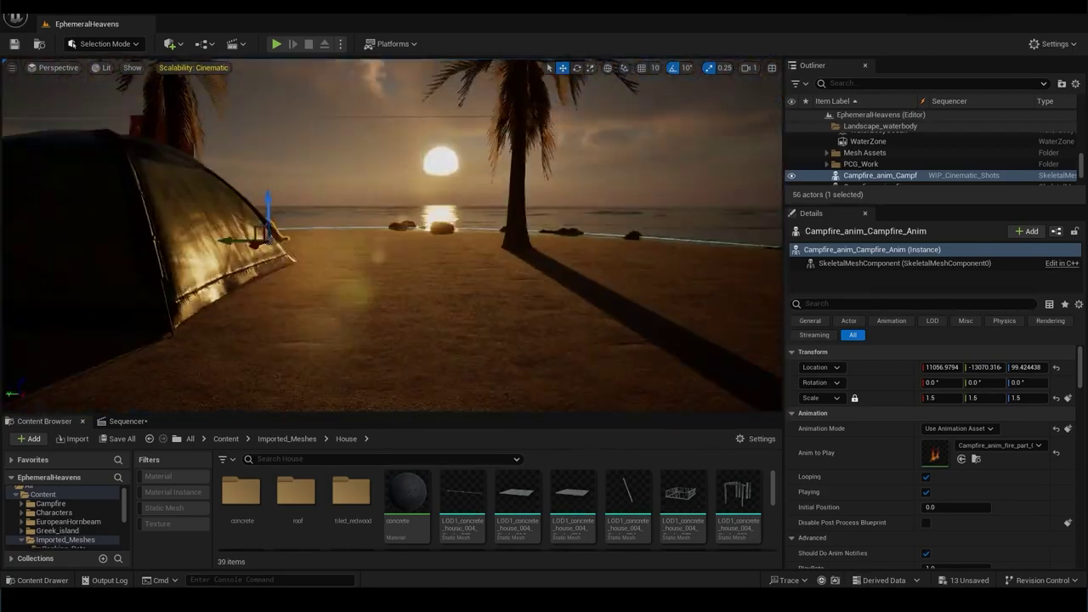
pyautogui.moveTo(551, 310); pyautogui.dragTo(529, 332, button='right')
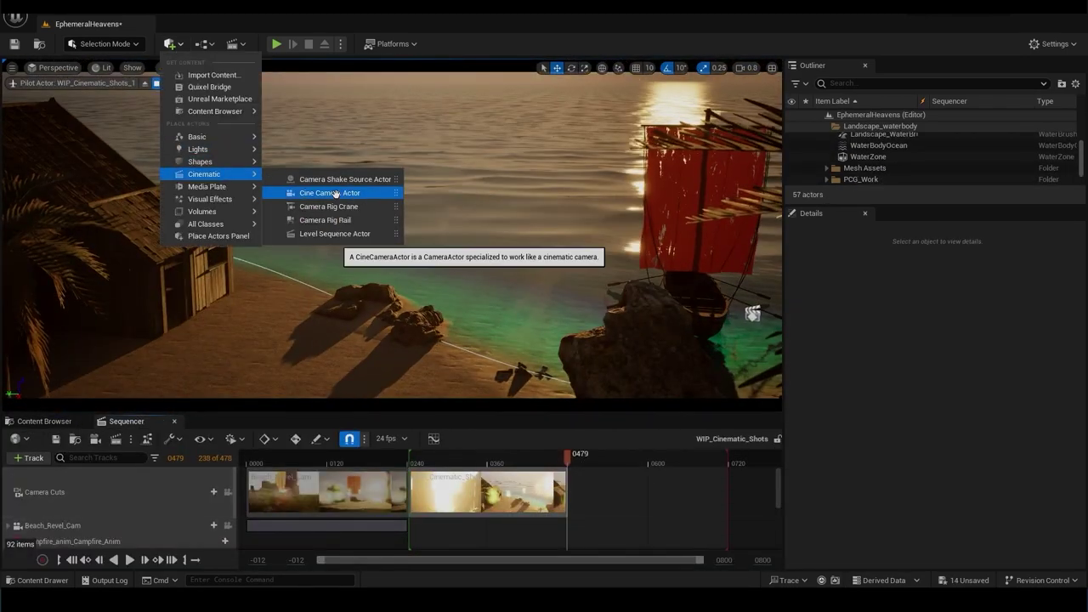
# Place a new cinematic camera and add WIP_Cinematic_Shots_2 to the sequence via +Track.
pyautogui.click(335, 194)
pyautogui.click(884, 179)
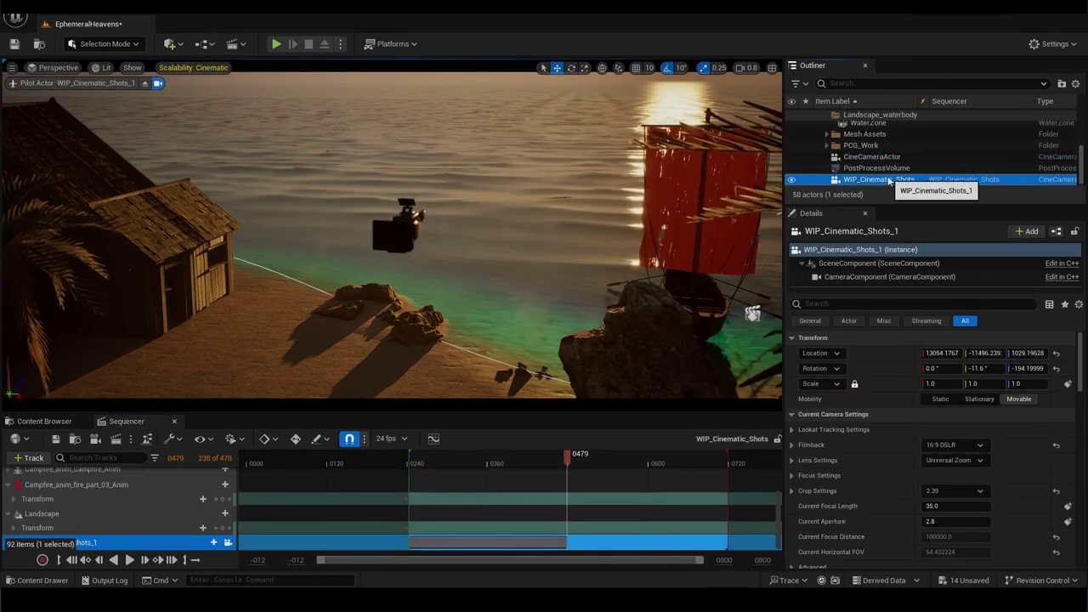
pyautogui.click(872, 157)
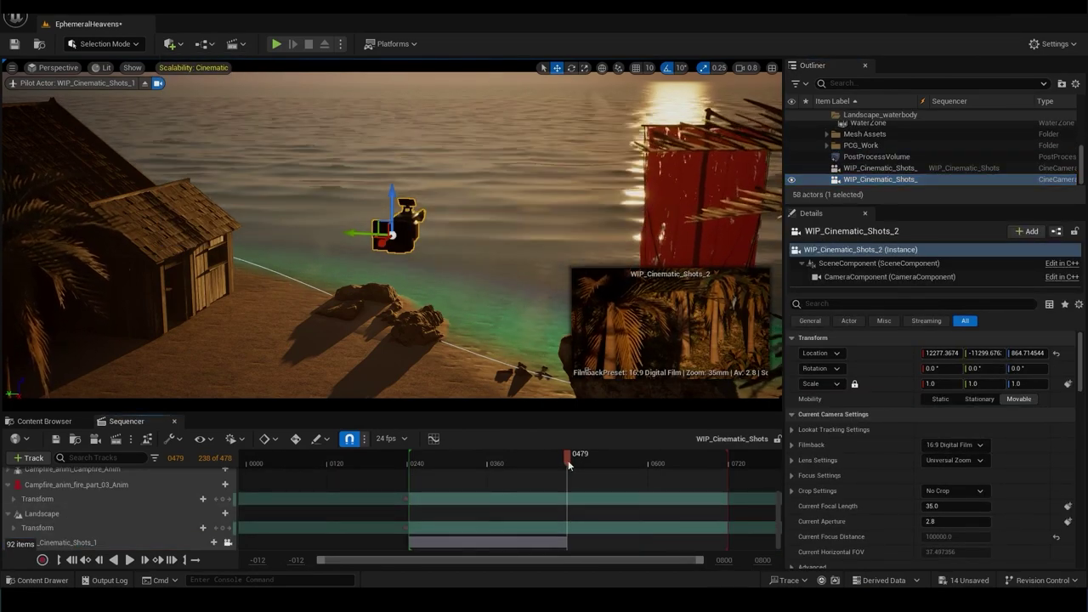
pyautogui.keyDown('ctrl'); pyautogui.scroll(5, 568, 460); pyautogui.keyUp('ctrl')
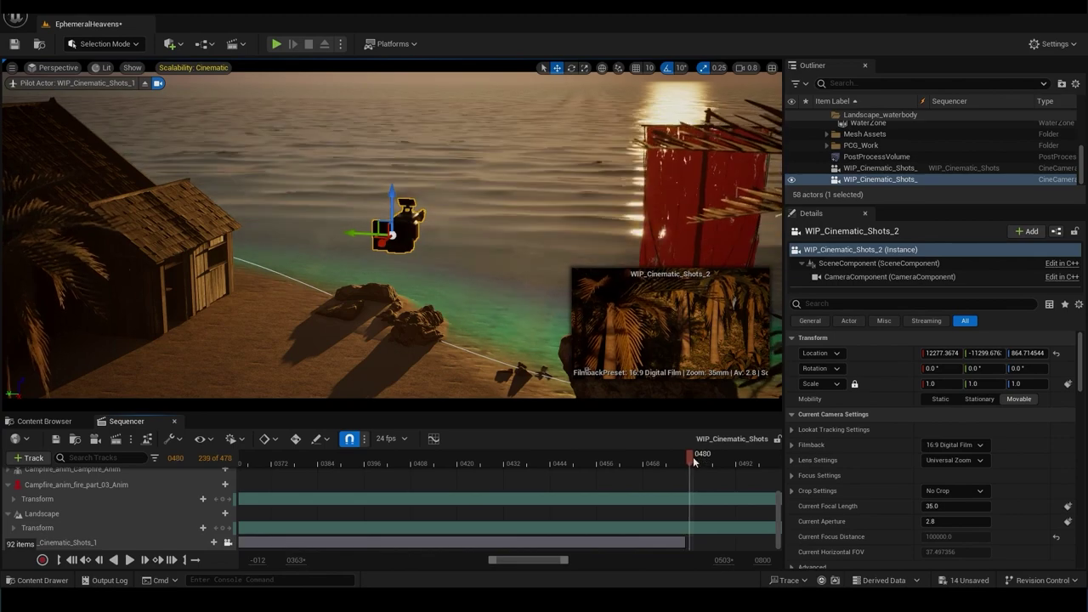
pyautogui.click(687, 540)
pyautogui.scroll(3, 770, 523)
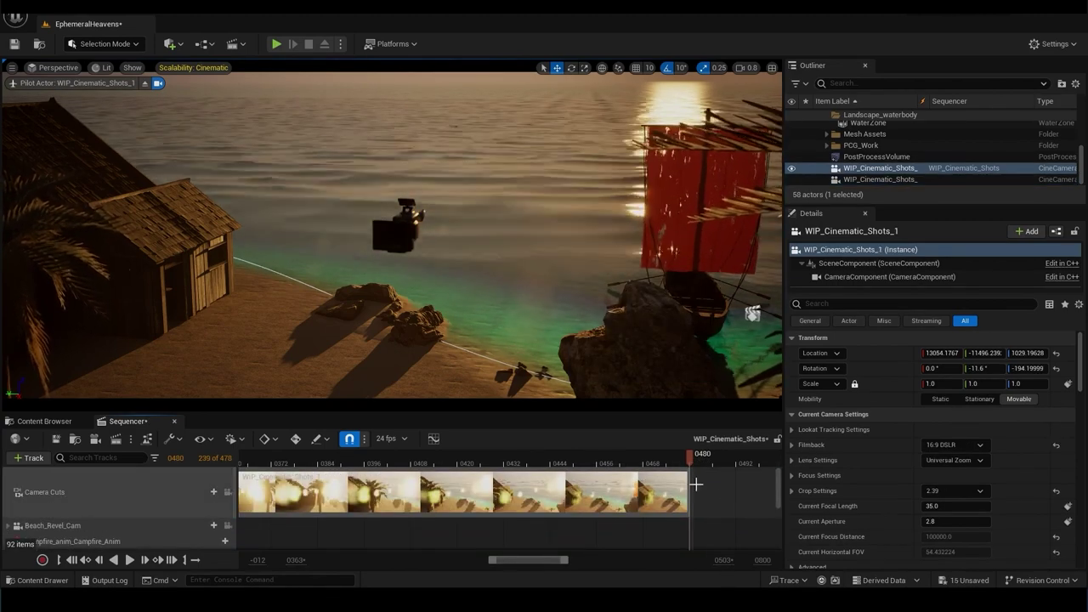
pyautogui.click(30, 457)
pyautogui.moveTo(94, 271)
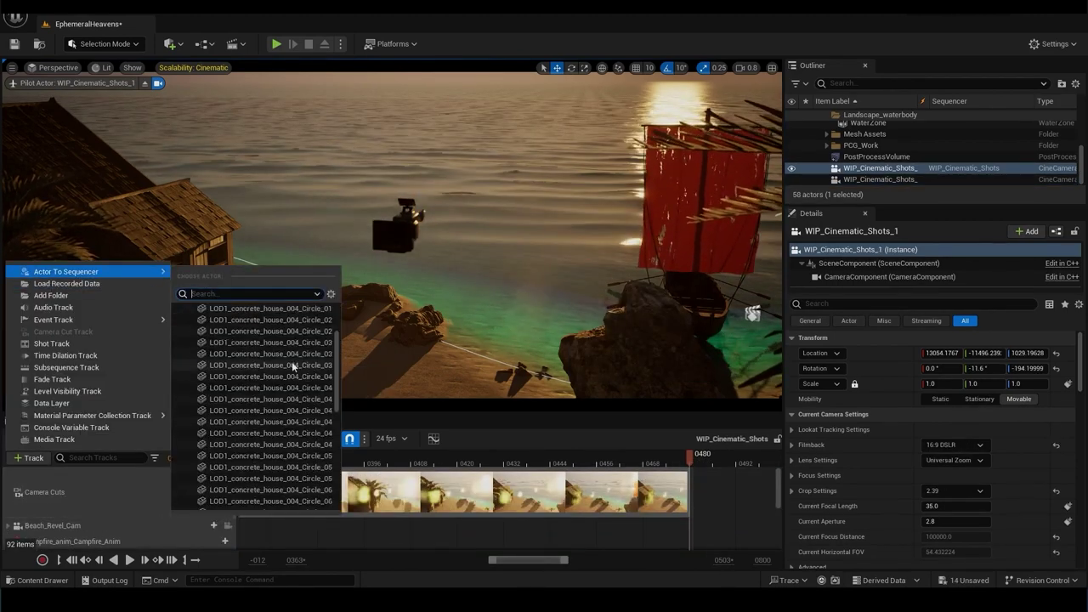
pyautogui.scroll(-10, 292, 362)
pyautogui.click(213, 498)
# Set the second camera's Filmback to 16:9 DSLR and its Crop to 2.39.
pyautogui.click(315, 487)
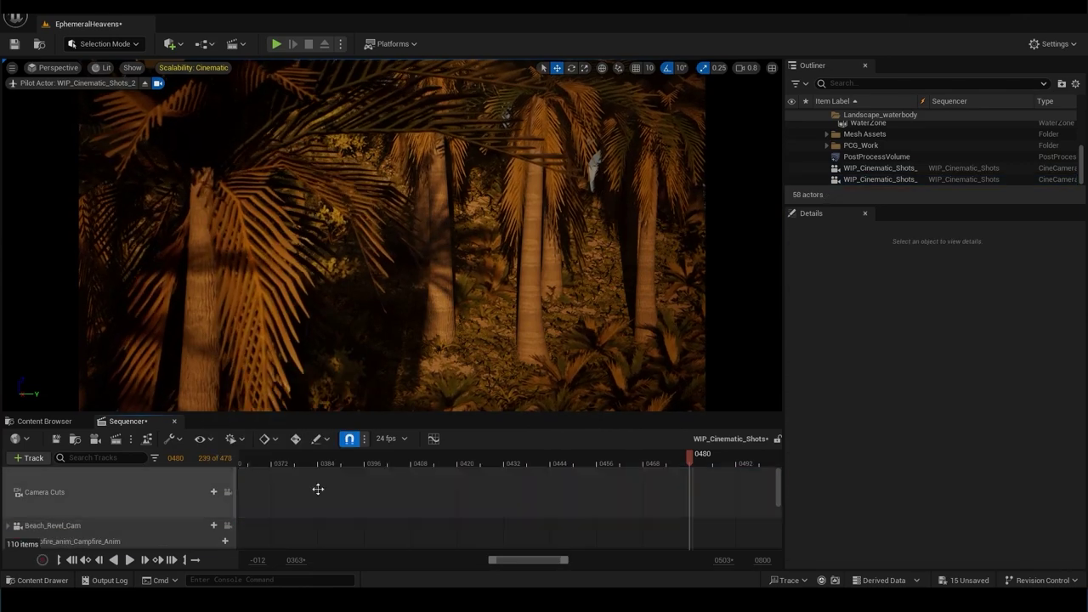
pyautogui.keyDown('ctrl'); pyautogui.scroll(-3, 315, 488); pyautogui.keyUp('ctrl')
pyautogui.scroll(-5, 399, 489)
pyautogui.click(879, 178)
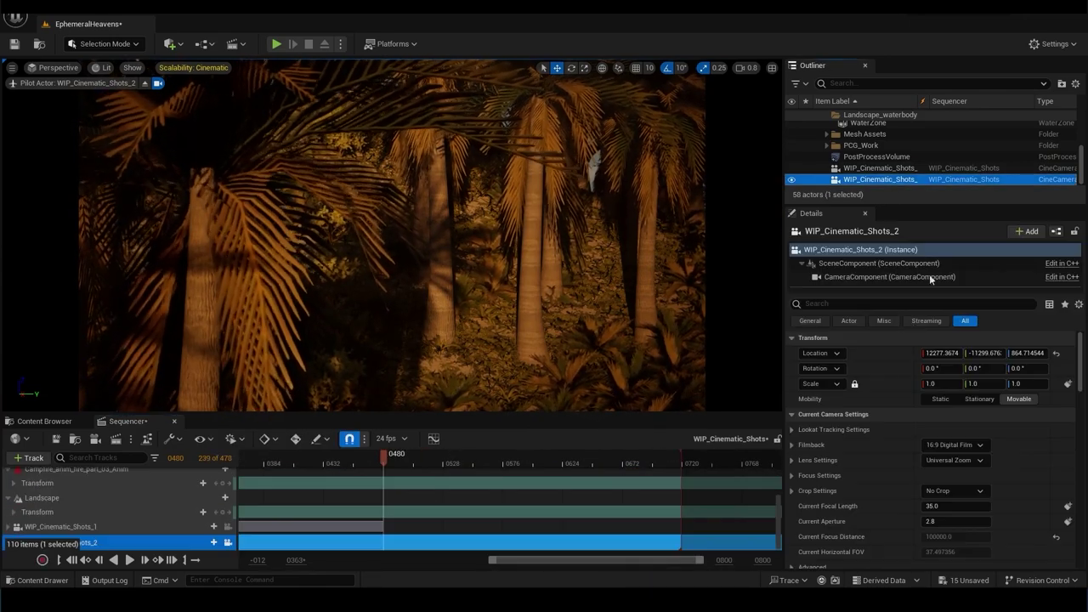
pyautogui.click(954, 444)
pyautogui.click(947, 318)
pyautogui.click(954, 490)
pyautogui.click(947, 515)
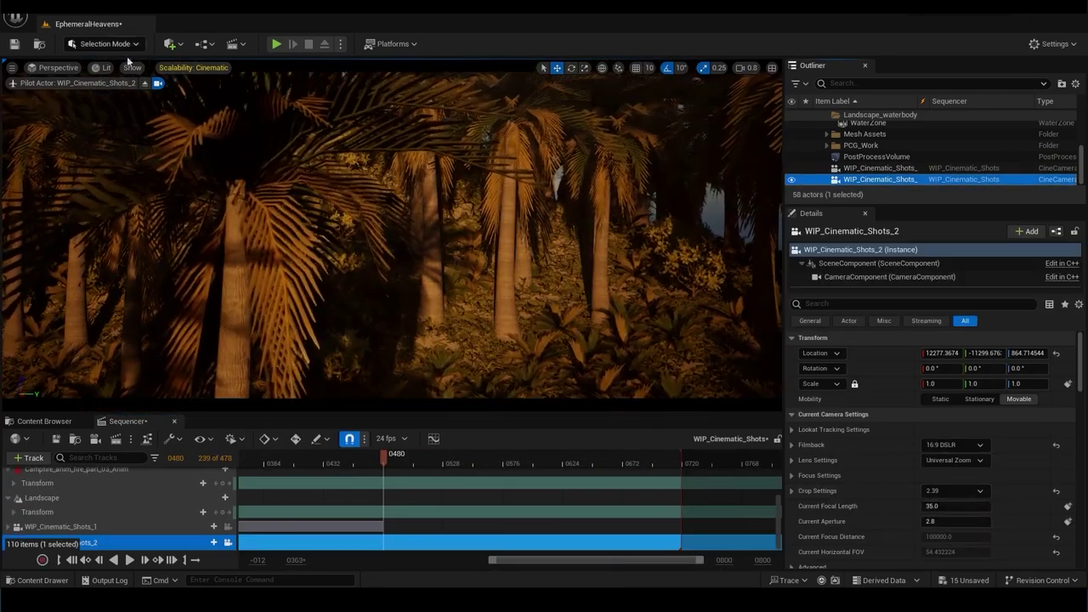
# Fly the camera to the beach and key it at frames 0480 and 0719, ending on the hut.
pyautogui.moveTo(408, 236); pyautogui.dragTo(397, 310, button='right')
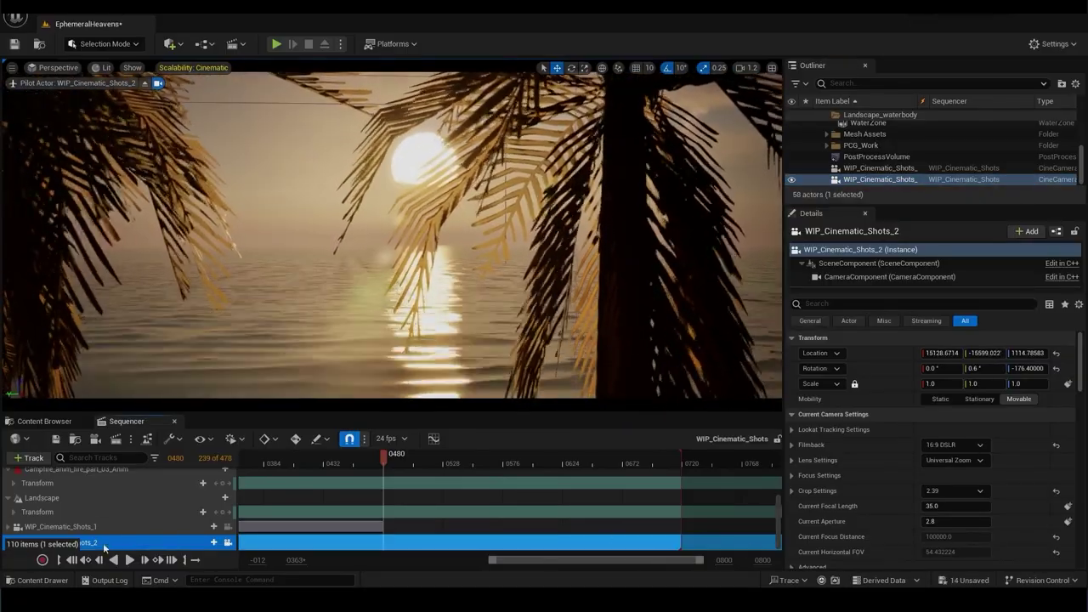
pyautogui.click(11, 502)
pyautogui.scroll(3, 119, 510)
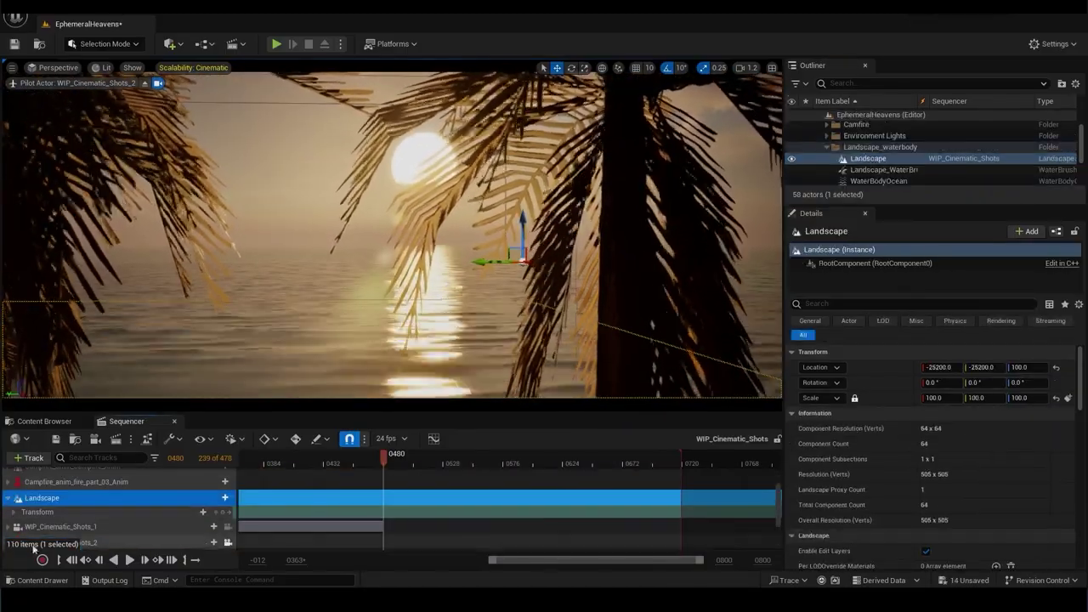
pyautogui.scroll(-5, 119, 510)
pyautogui.click(223, 532)
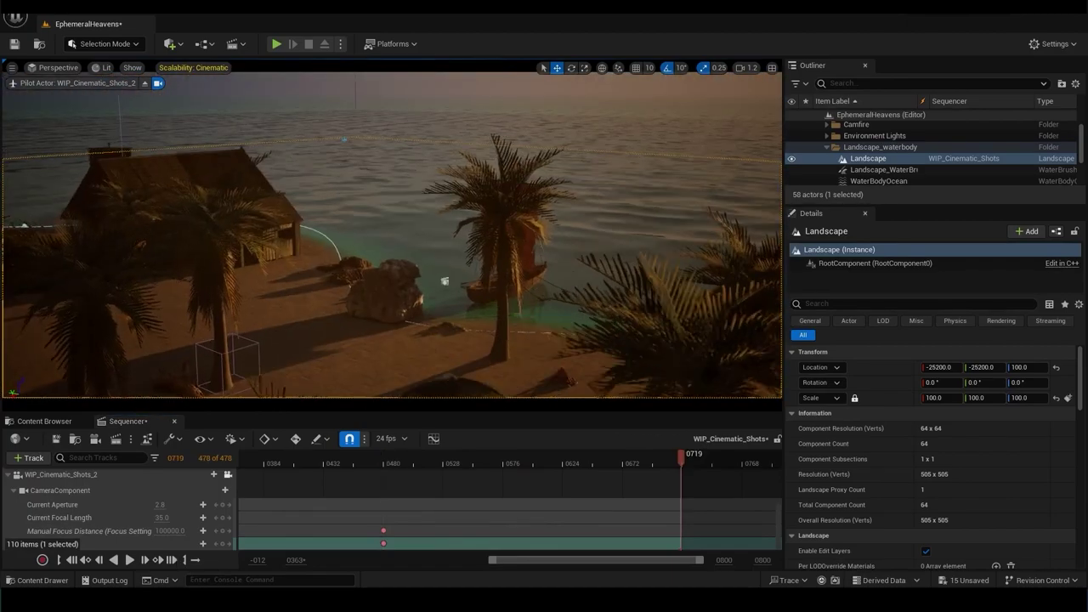
pyautogui.moveTo(397, 310); pyautogui.dragTo(397, 310, button='right')
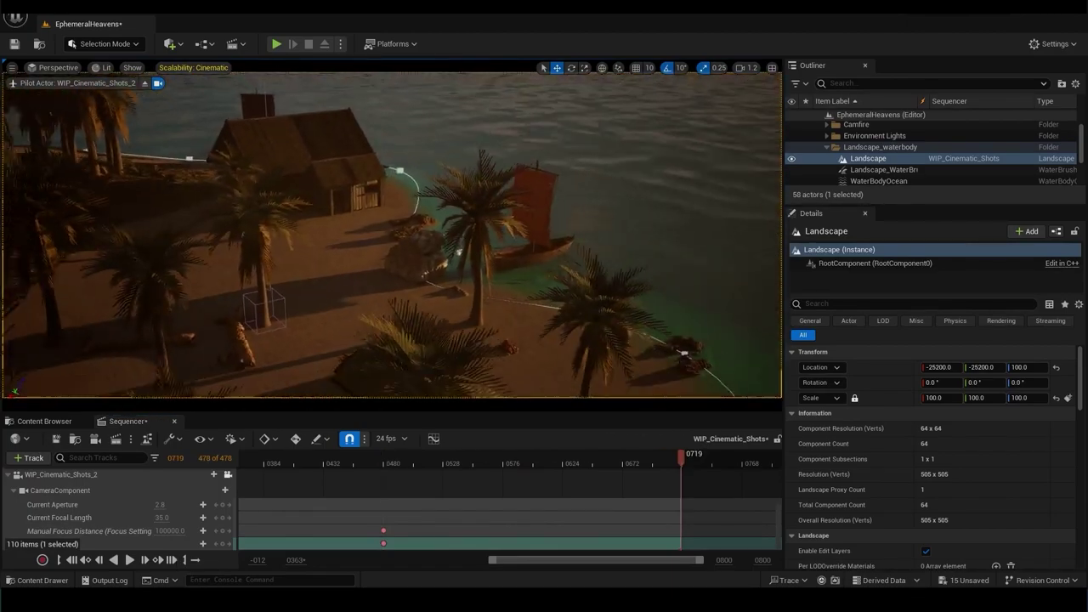
pyautogui.moveTo(450, 273); pyautogui.dragTo(450, 274, button='right')
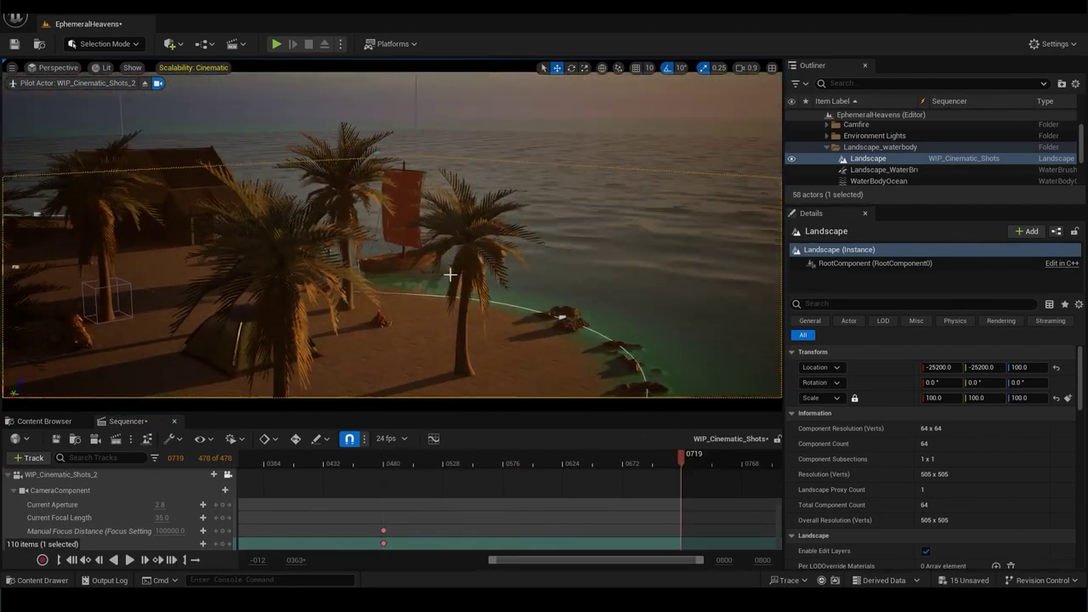
pyautogui.click(202, 544)
pyautogui.moveTo(515, 464); pyautogui.dragTo(641, 464)
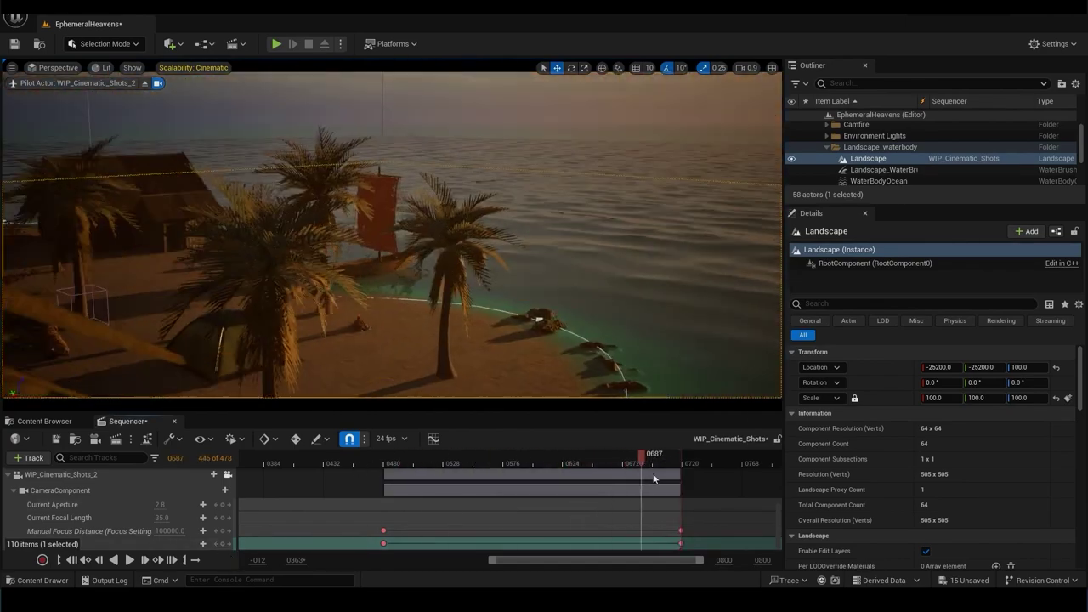
pyautogui.moveTo(561, 316); pyautogui.dragTo(603, 324, button='right')
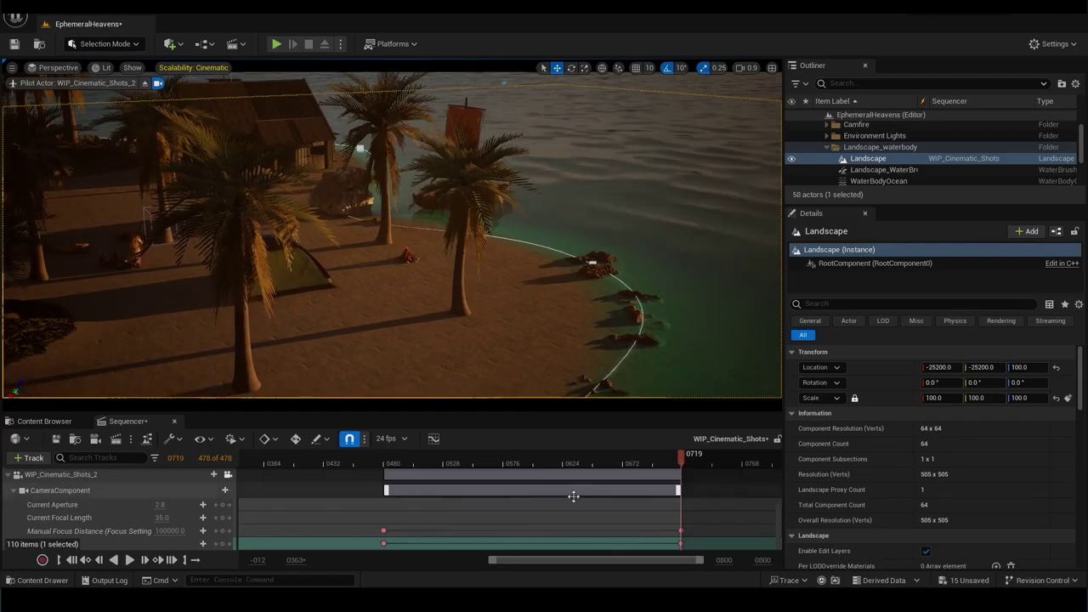
# Add anti-aliasing and EXR export to the 2560×1080 render config, accept, and render locally.
pyautogui.moveTo(629, 461); pyautogui.dragTo(386, 459)
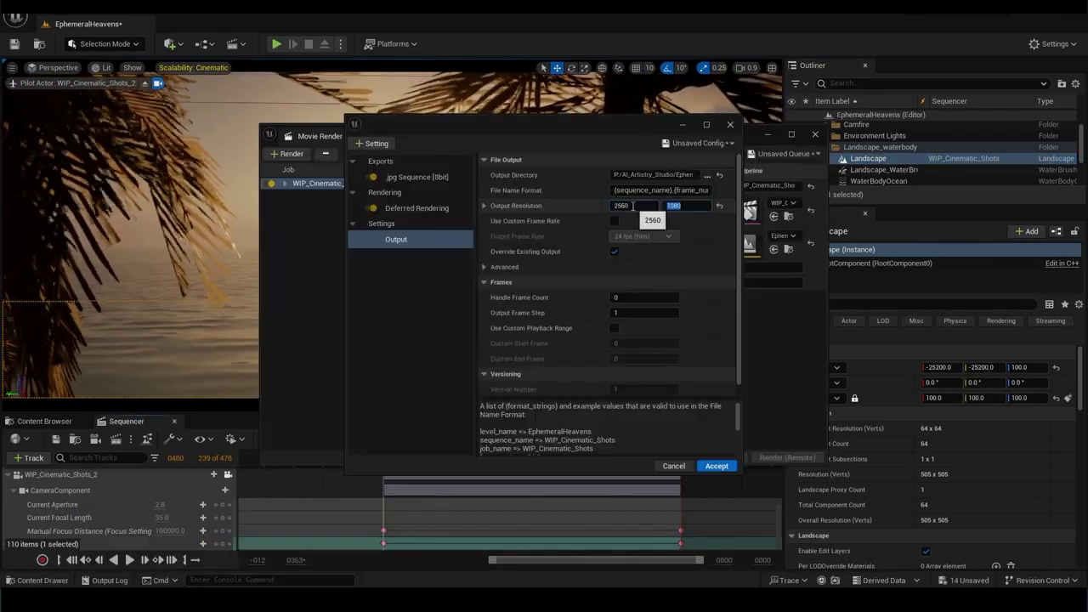
pyautogui.click(372, 143)
pyautogui.click(400, 173)
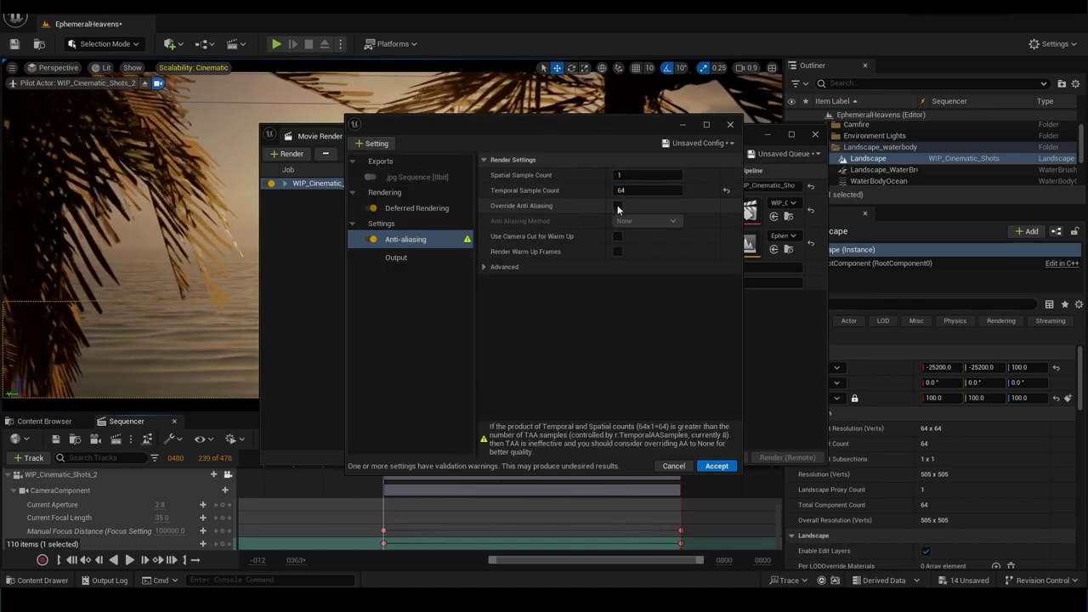
pyautogui.click(717, 466)
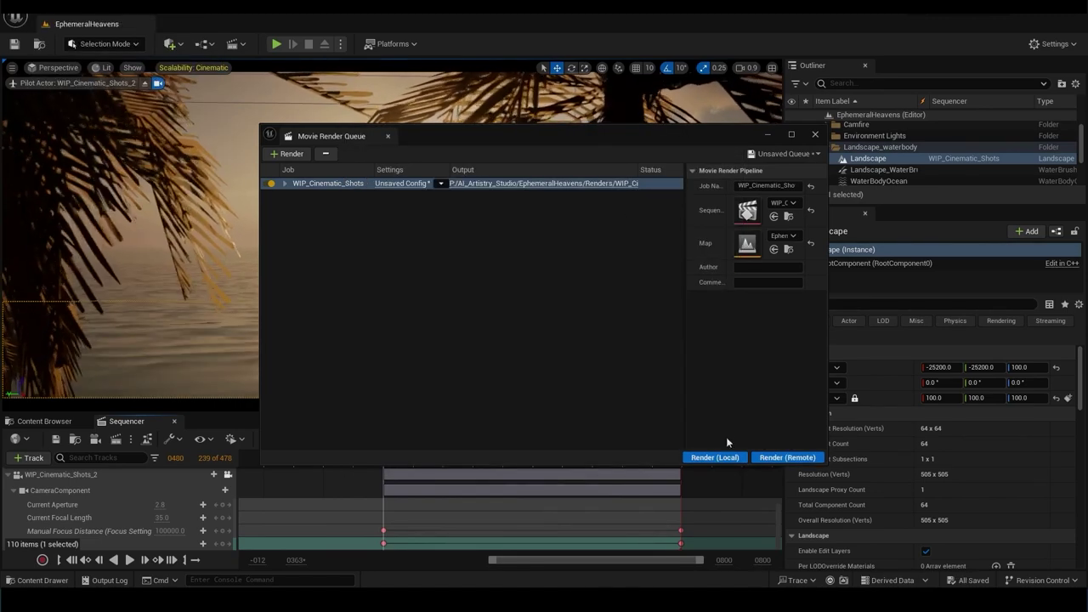
pyautogui.click(714, 454)
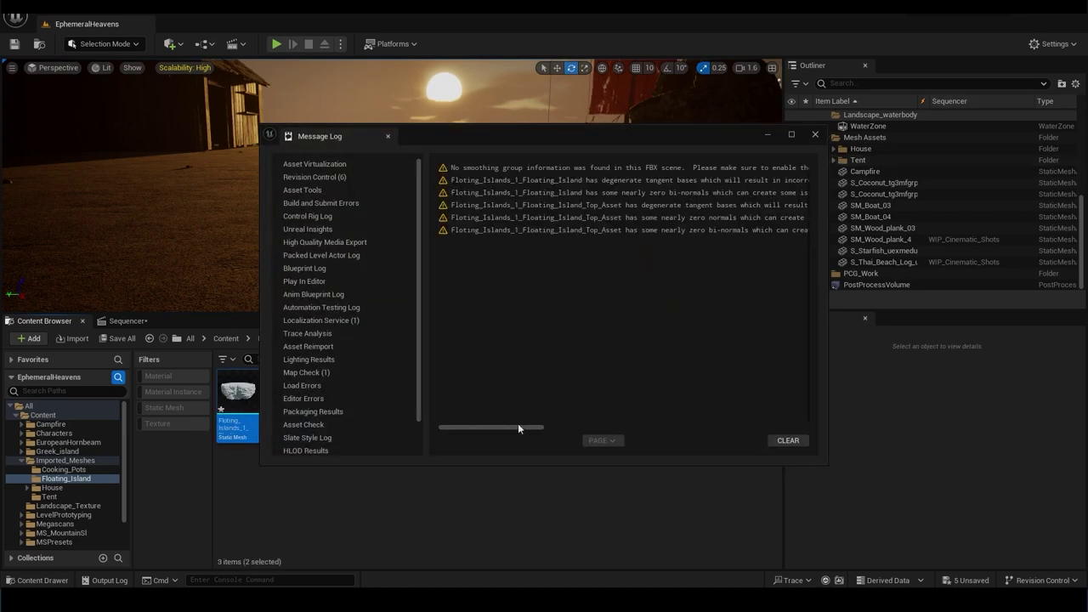
# Place both floating island meshes in the level and group them together.
pyautogui.moveTo(517, 425); pyautogui.dragTo(565, 429)
pyautogui.click(815, 134)
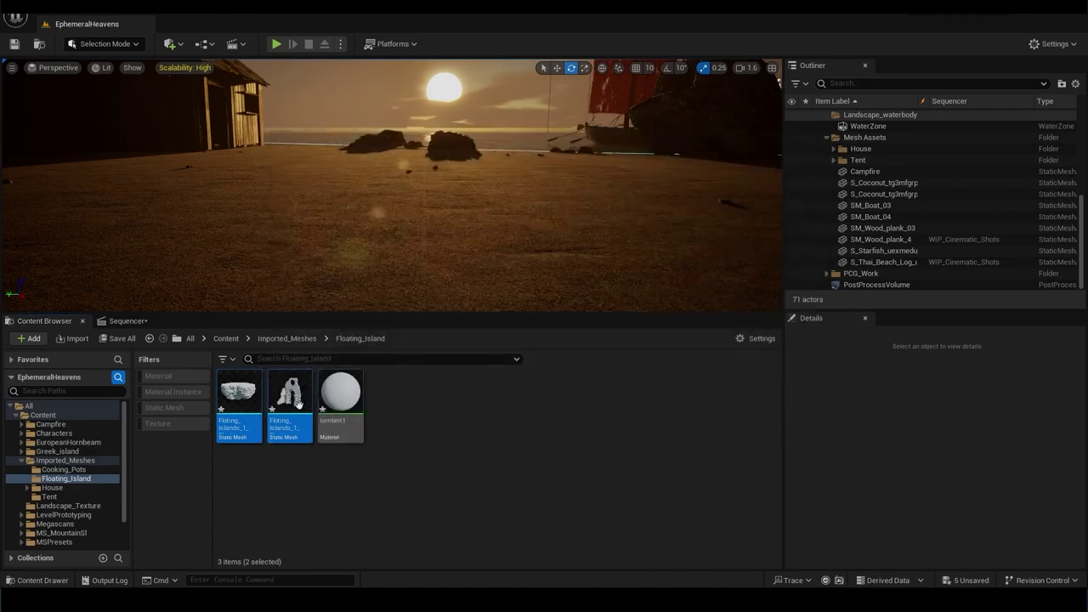
pyautogui.moveTo(311, 120); pyautogui.dragTo(311, 120)
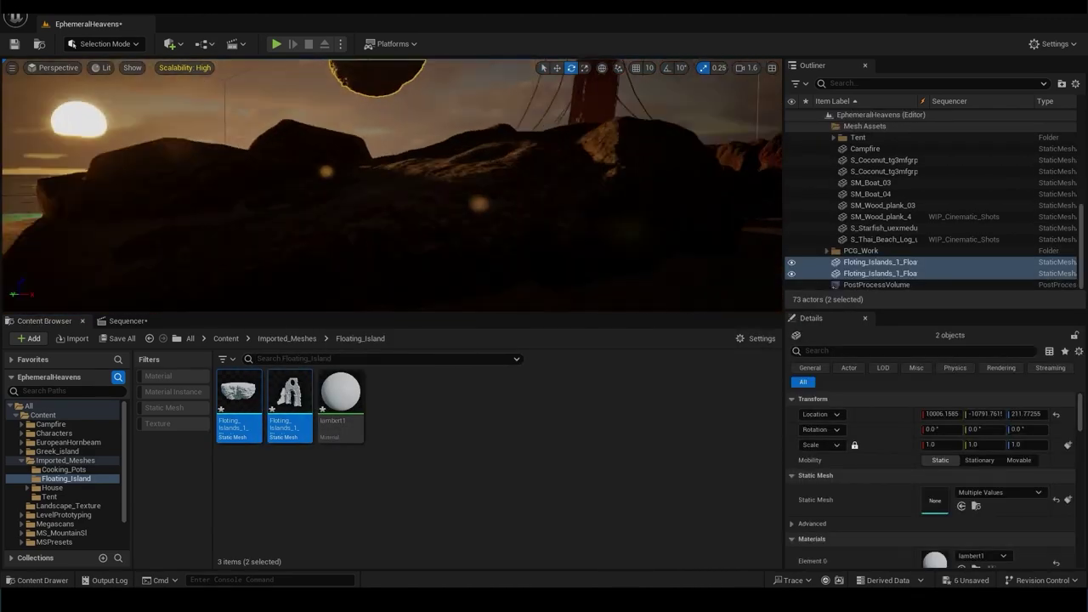
pyautogui.press('f')
pyautogui.rightClick(876, 262)
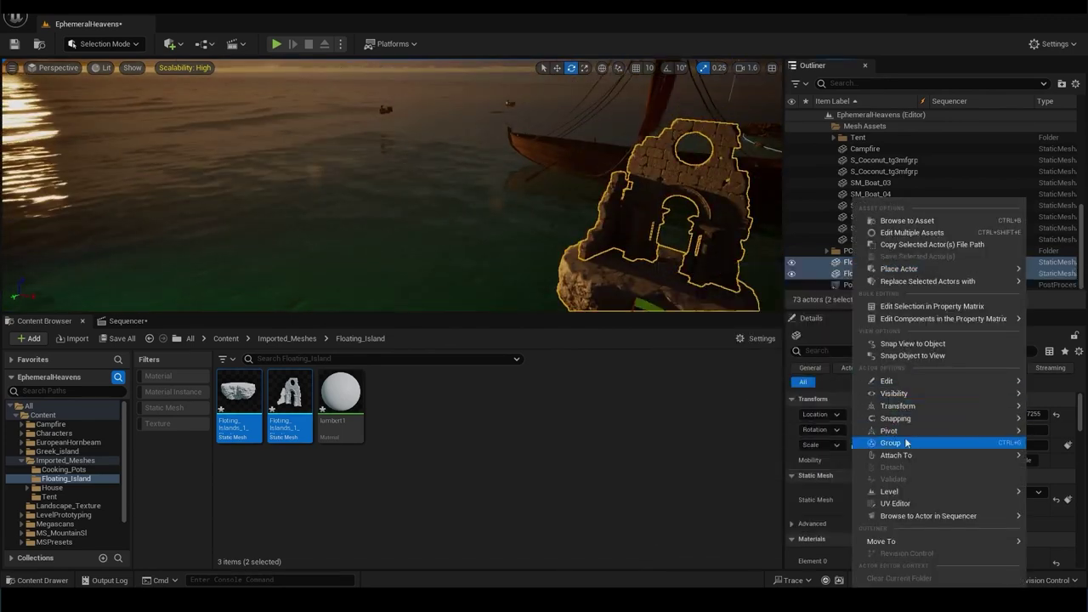
pyautogui.click(904, 436)
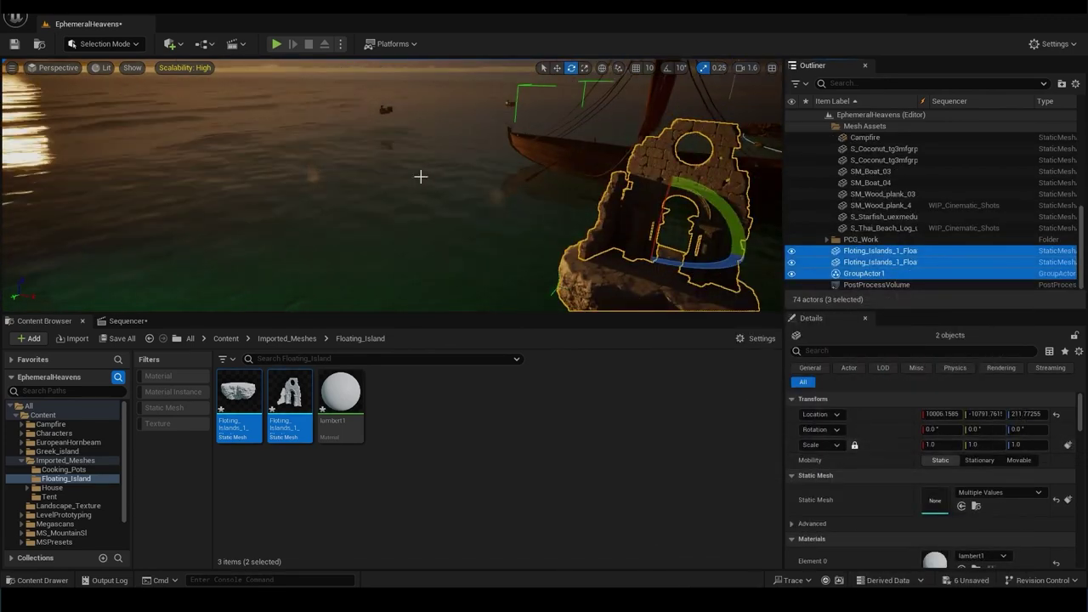
# Scale the island group to 30 and frame it above the sunset sea.
pyautogui.moveTo(420, 176); pyautogui.dragTo(480, 211, button='right')
pyautogui.click(314, 242)
pyautogui.press('w')
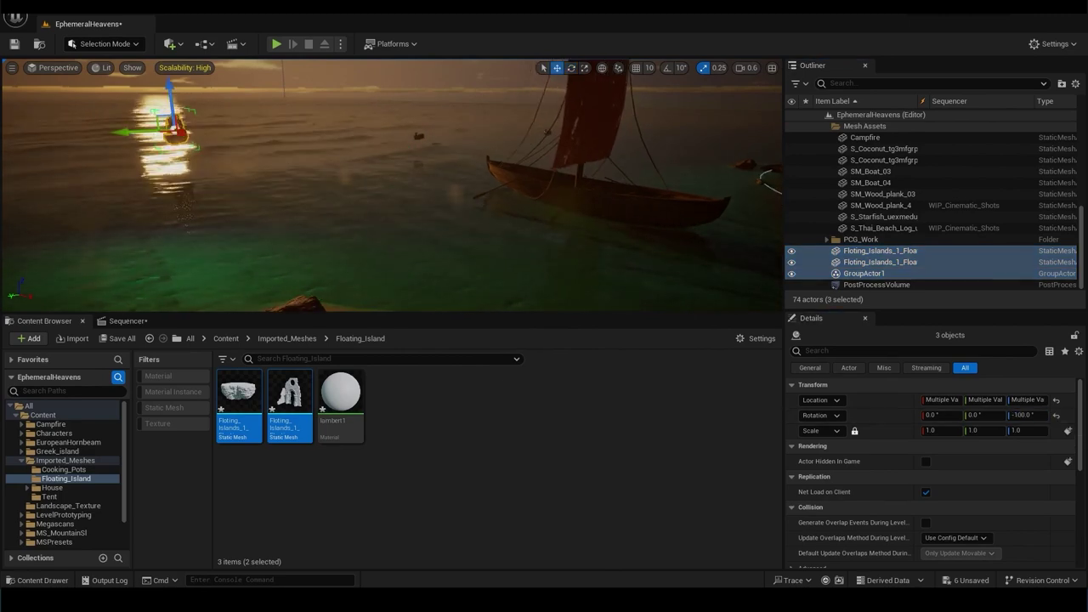
pyautogui.moveTo(391, 185); pyautogui.dragTo(340, 221, button='right')
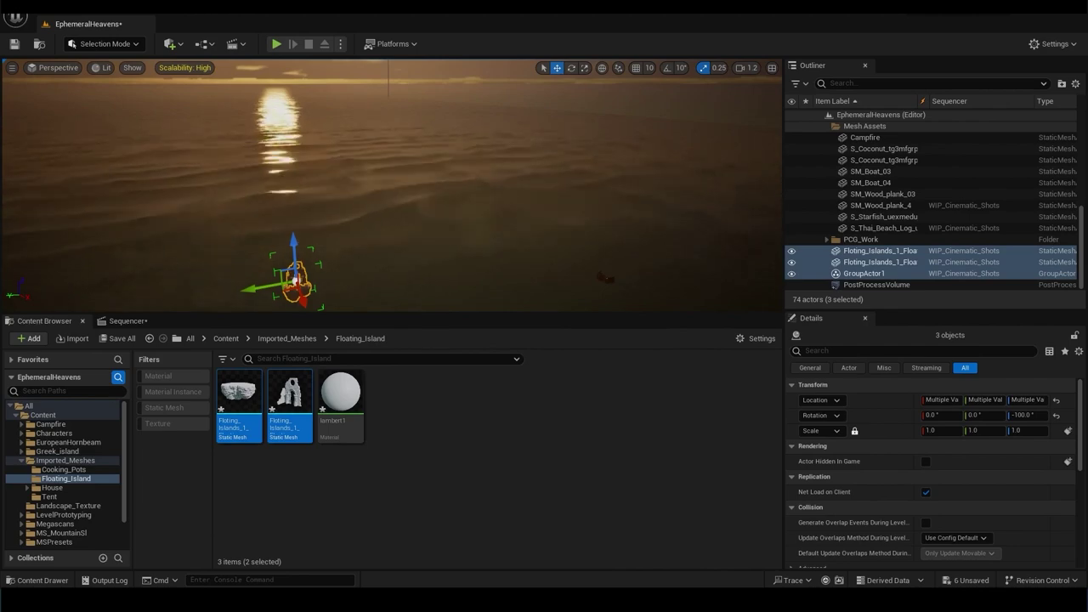
pyautogui.keyDown('alt'); pyautogui.moveTo(391, 185); pyautogui.dragTo(357, 65); pyautogui.keyUp('alt')
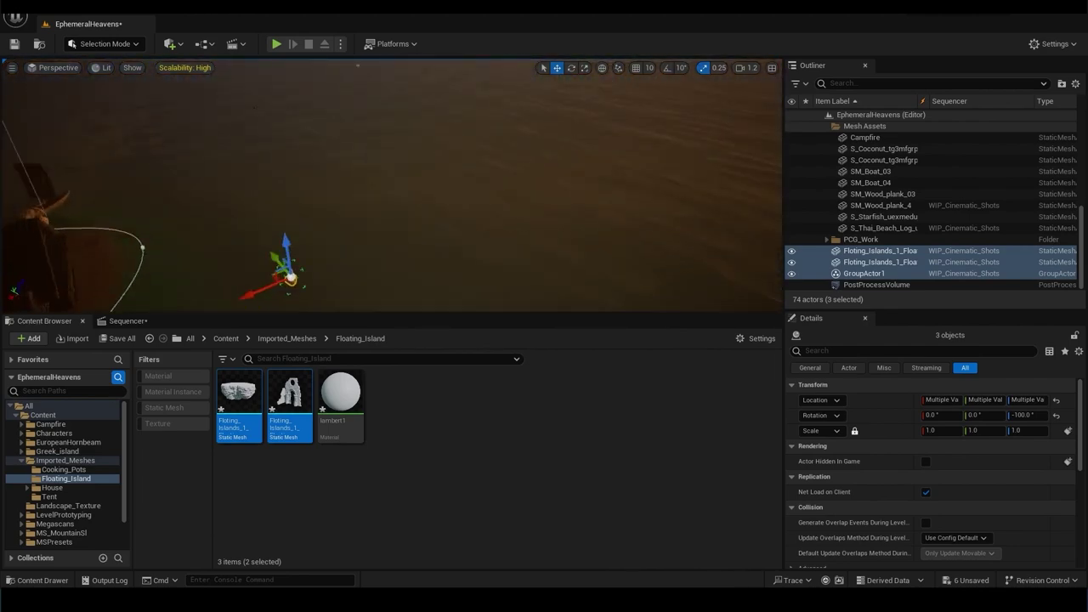
pyautogui.moveTo(930, 430); pyautogui.dragTo(977, 430)
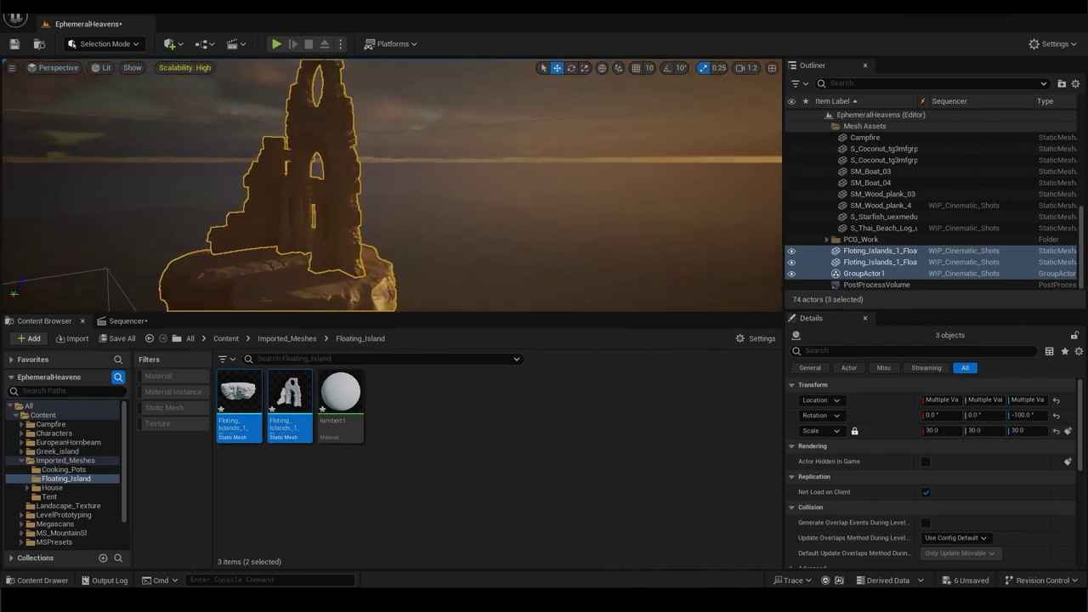
pyautogui.press('f')
pyautogui.moveTo(391, 187)
pyautogui.keyDown('alt'); pyautogui.mouseDown()
pyautogui.moveTo(357, 170)
pyautogui.moveTo(476, 170)
pyautogui.mouseUp(); pyautogui.keyUp('alt')
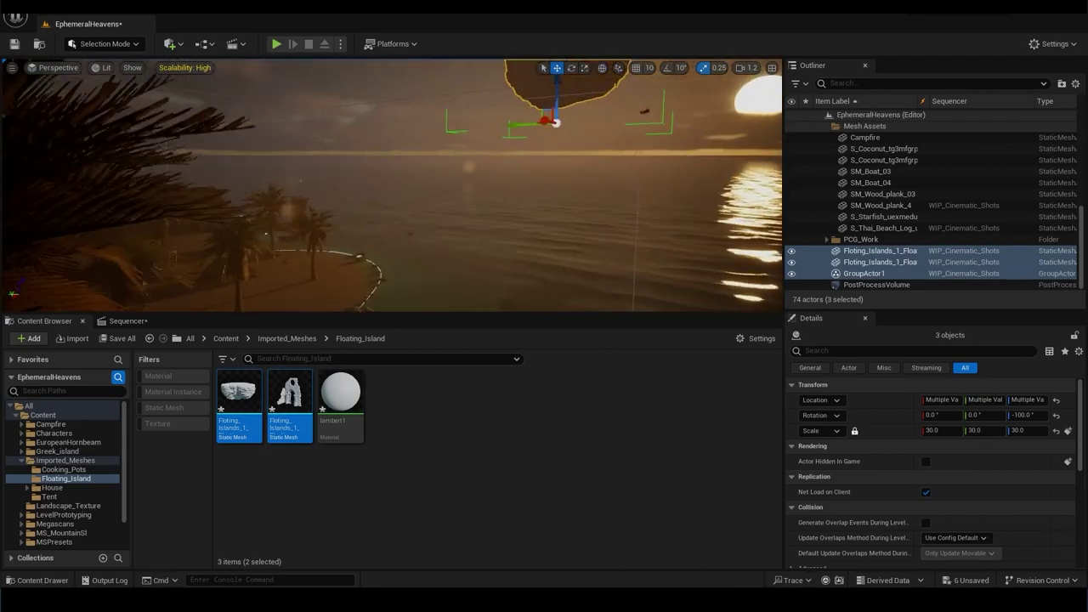
# Set engine scalability to Epic and begin importing Floting_Islands_2 into the Floating_Island folder.
pyautogui.keyDown('alt'); pyautogui.moveTo(444, 88); pyautogui.dragTo(510, 93); pyautogui.keyUp('alt')
pyautogui.click(1076, 83)
pyautogui.click(1054, 44)
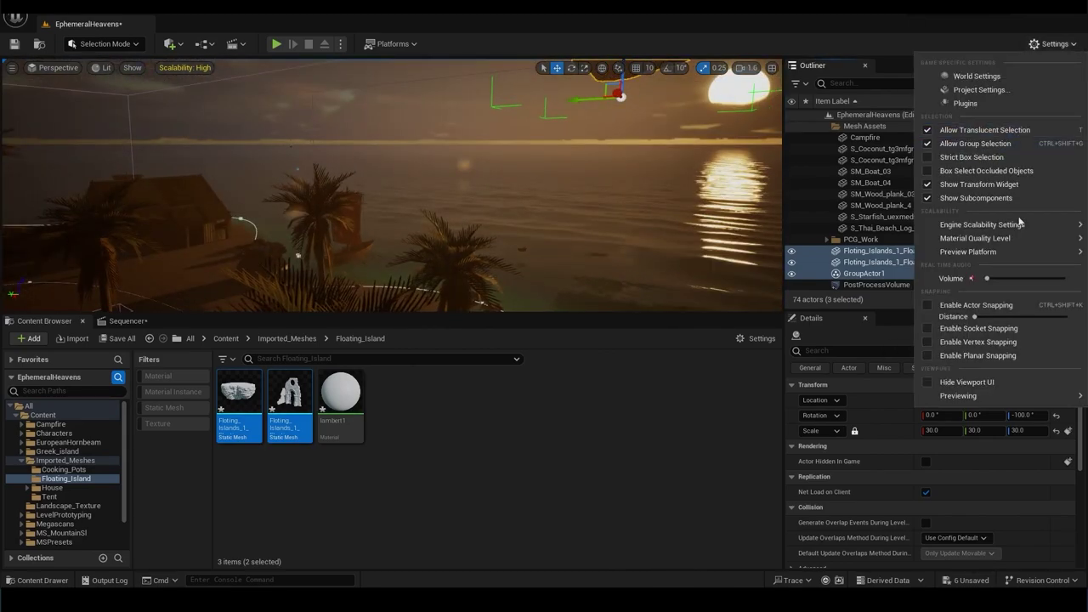
pyautogui.moveTo(986, 224)
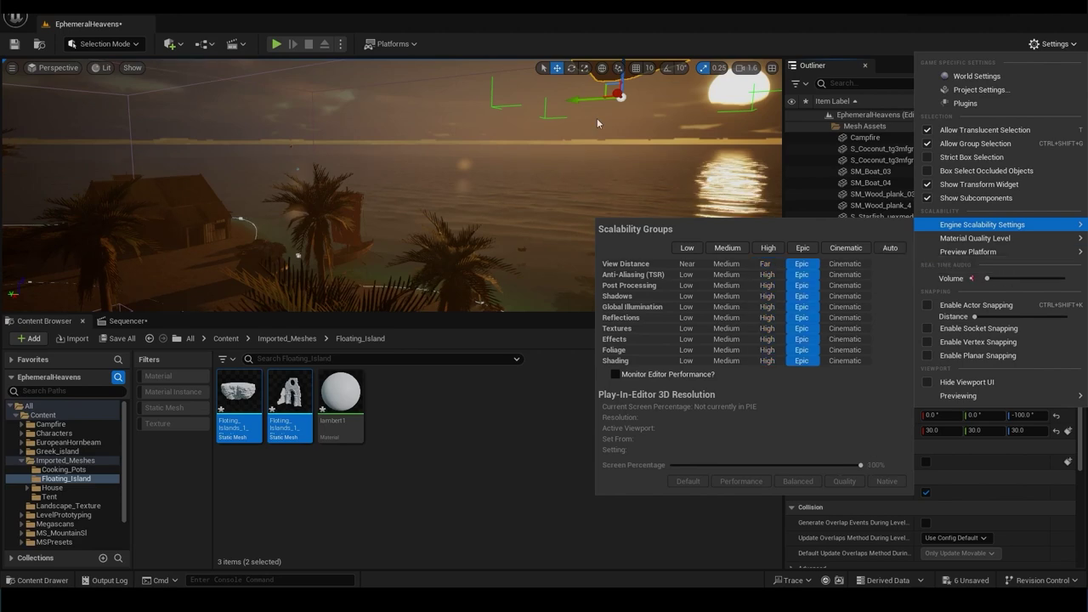
pyautogui.moveTo(596, 118)
pyautogui.keyDown('alt'); pyautogui.mouseDown()
pyautogui.moveTo(544, 127)
pyautogui.moveTo(510, 195)
pyautogui.mouseUp(); pyautogui.keyUp('alt')
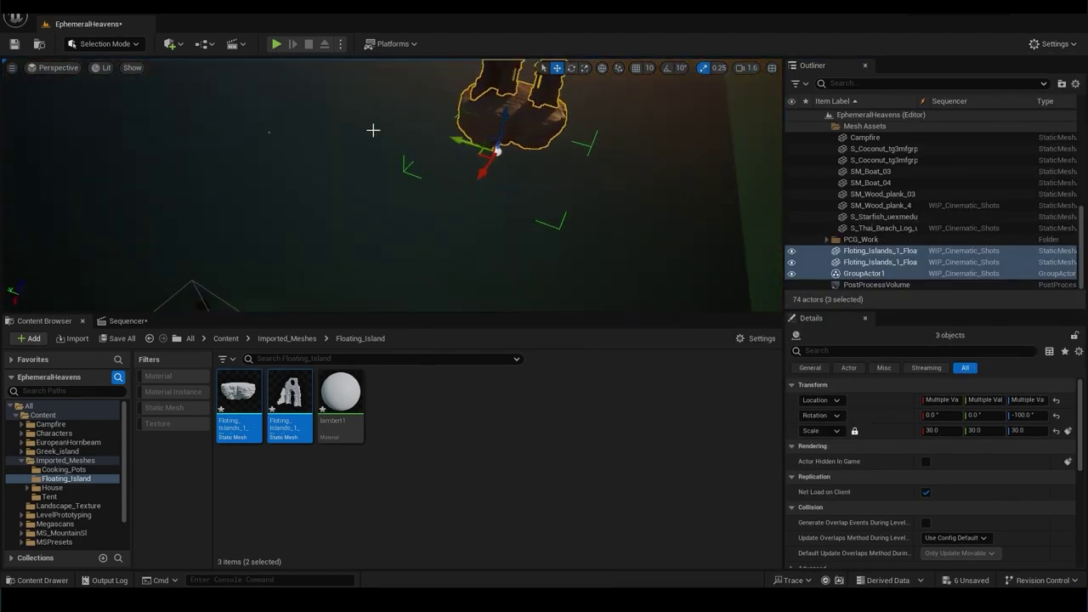
pyautogui.rightClick(425, 510)
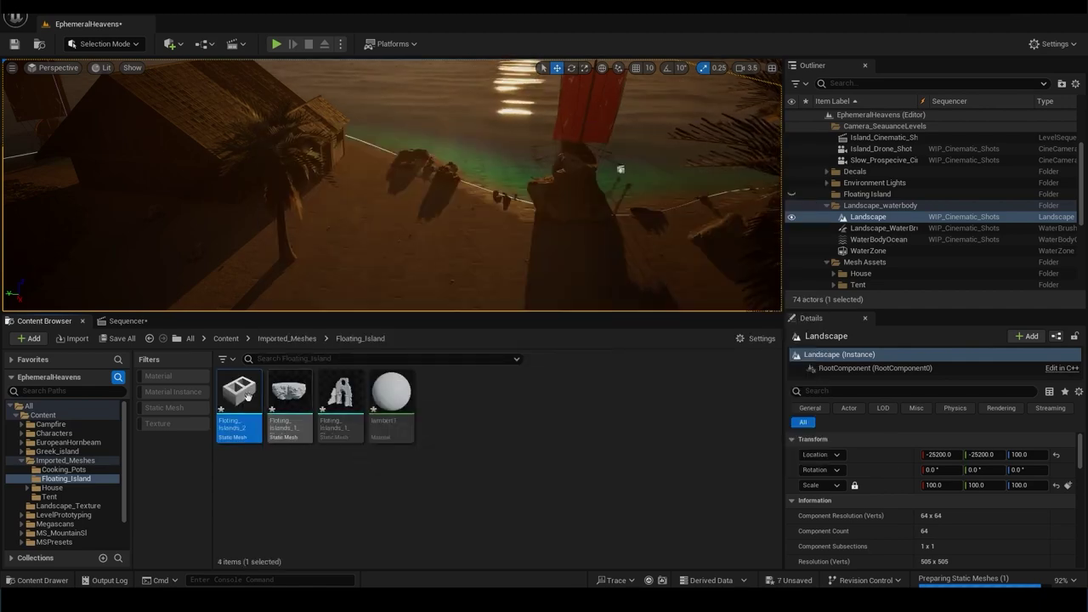
# Select Floting_Islands_2 in the level and centre its pivot on its geometry.
pyautogui.rightClick(243, 393)
pyautogui.moveTo(391, 226)
pyautogui.click(475, 97)
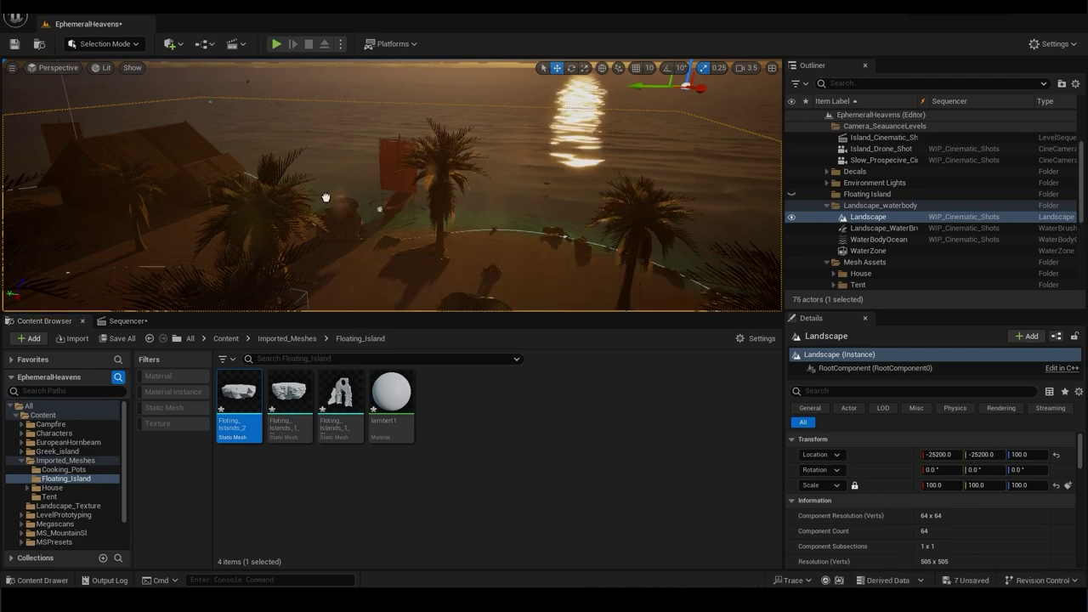
pyautogui.click(355, 265)
pyautogui.rightClick(854, 262)
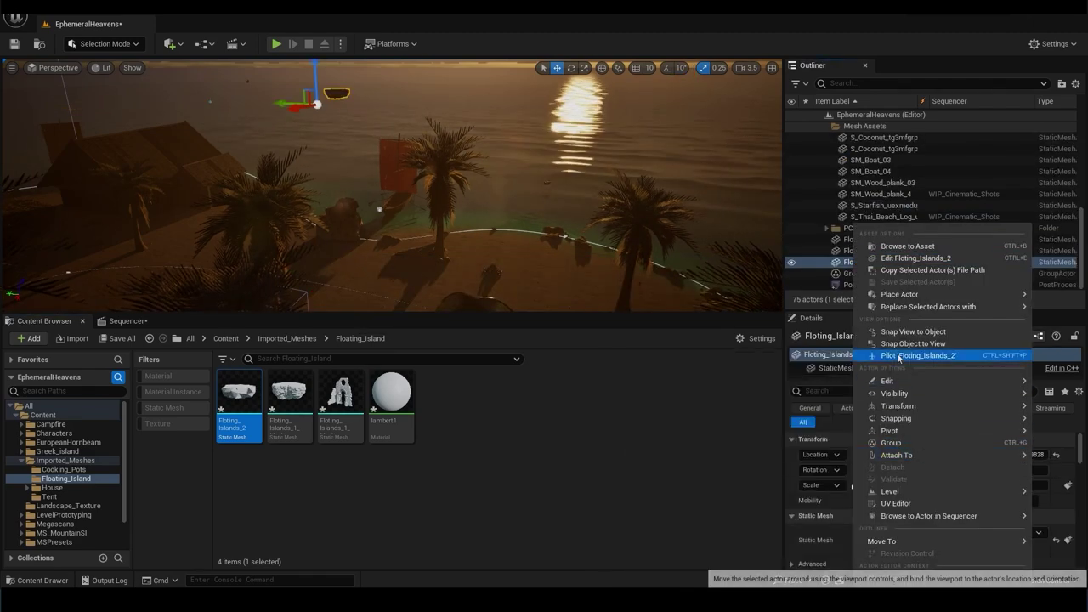
pyautogui.click(814, 459)
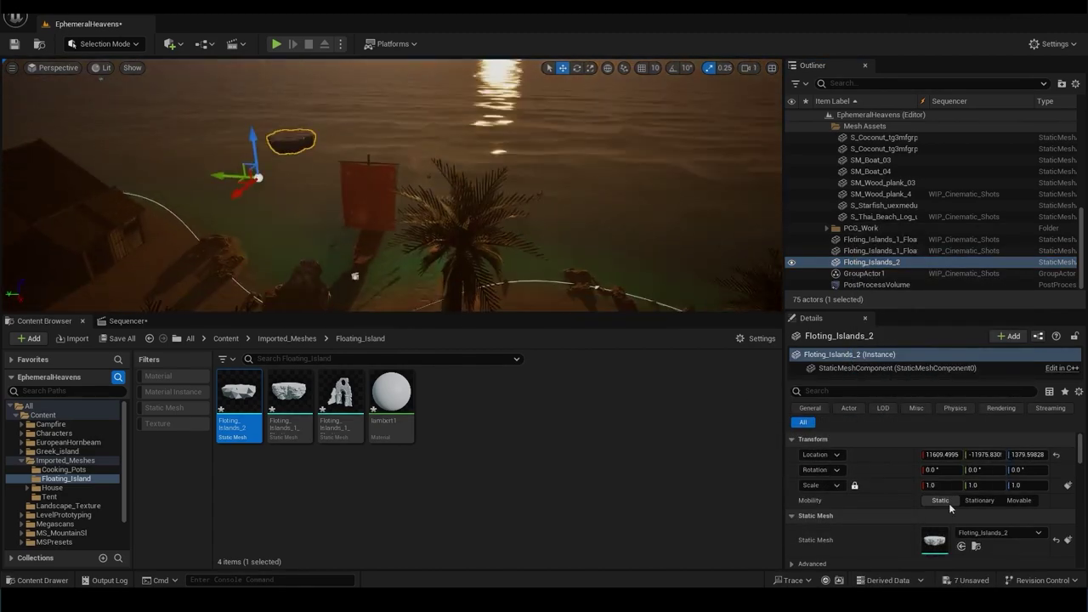
# Reset Floting_Islands_2's pivot offset and centre the pivot on selection again.
pyautogui.doubleClick(858, 262)
pyautogui.rightClick(868, 263)
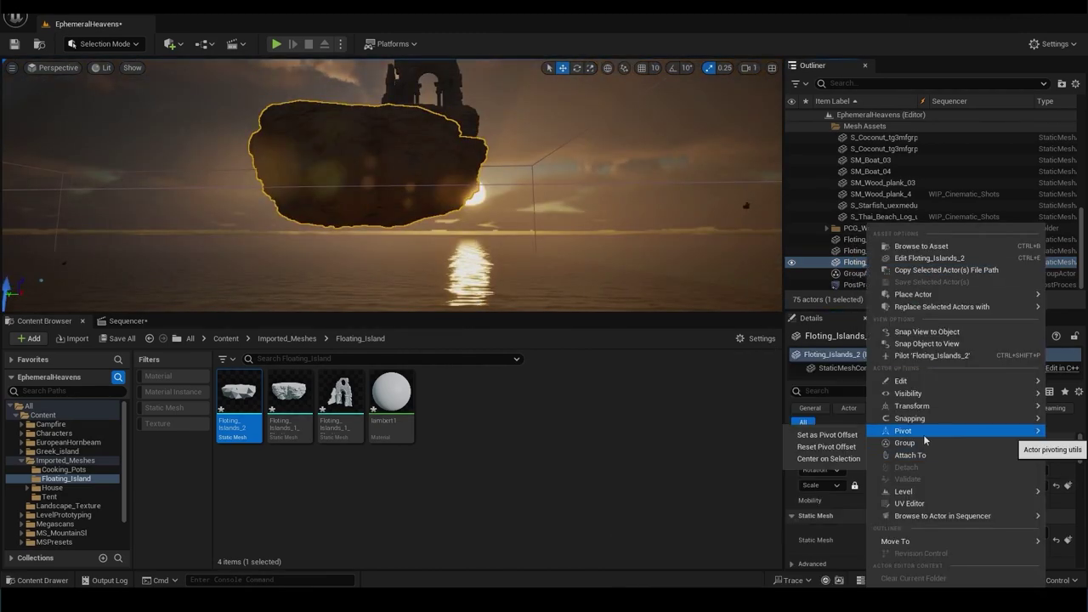
pyautogui.click(848, 447)
pyautogui.rightClick(856, 262)
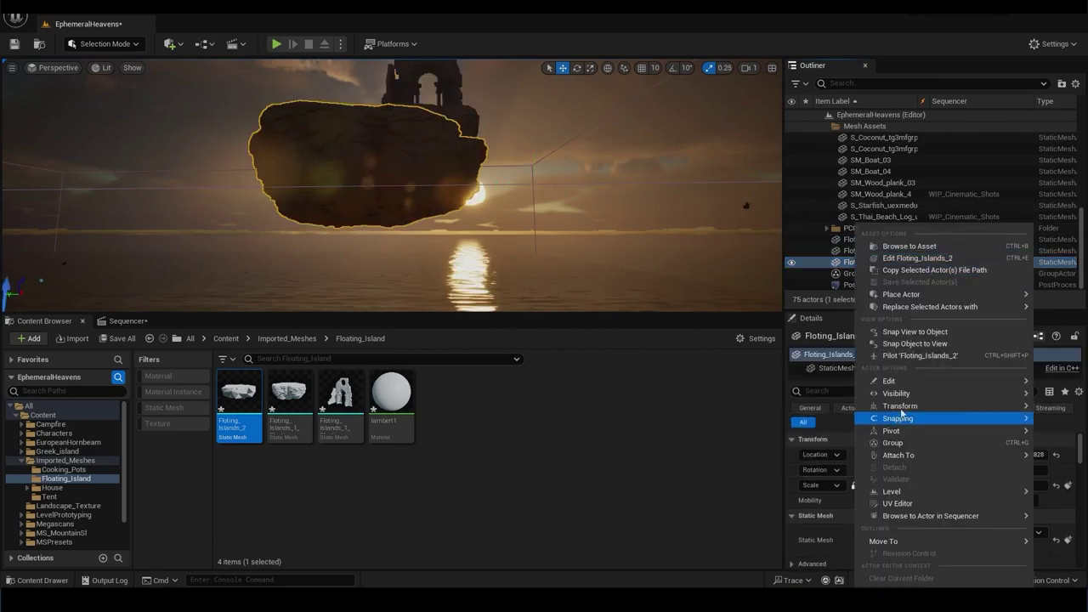
pyautogui.click(833, 448)
pyautogui.rightClick(871, 261)
pyautogui.moveTo(886, 432)
pyautogui.click(843, 459)
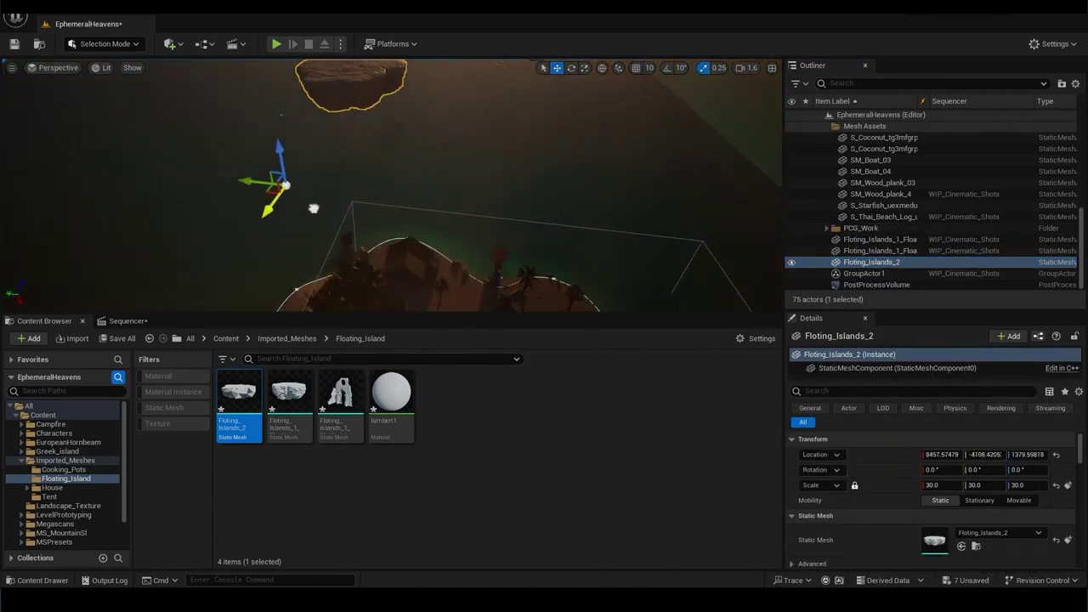
# Move Floting_Islands_2 toward the beach, lift it higher, rotate it and scale it to 40.
pyautogui.keyDown('shift'); pyautogui.moveTo(312, 208); pyautogui.dragTo(119, 221); pyautogui.keyUp('shift')
pyautogui.keyDown('shift'); pyautogui.moveTo(252, 225); pyautogui.dragTo(433, 285); pyautogui.keyUp('shift')
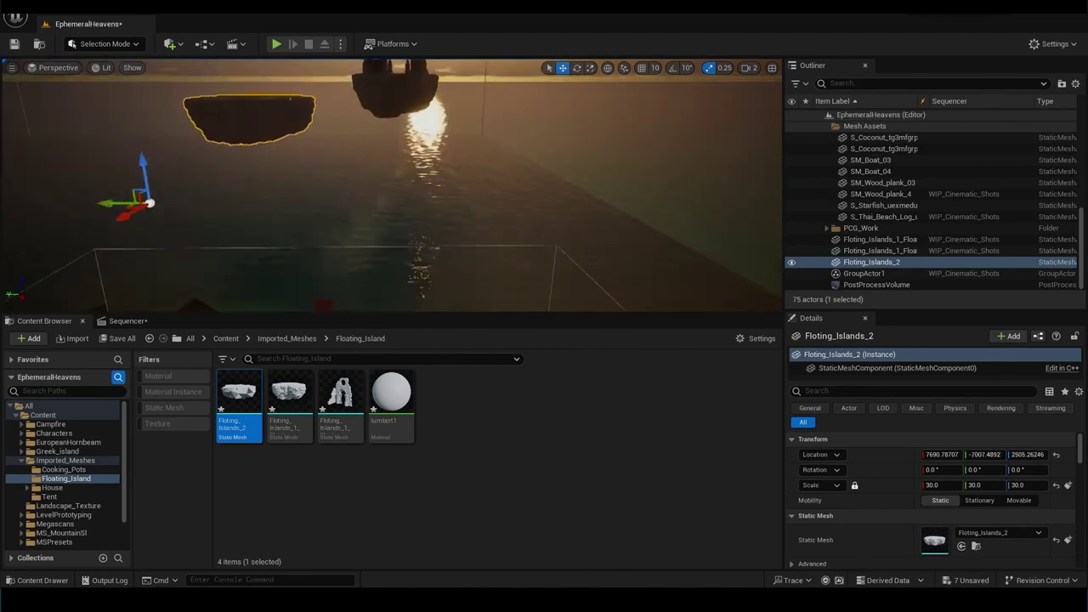
pyautogui.click(435, 95)
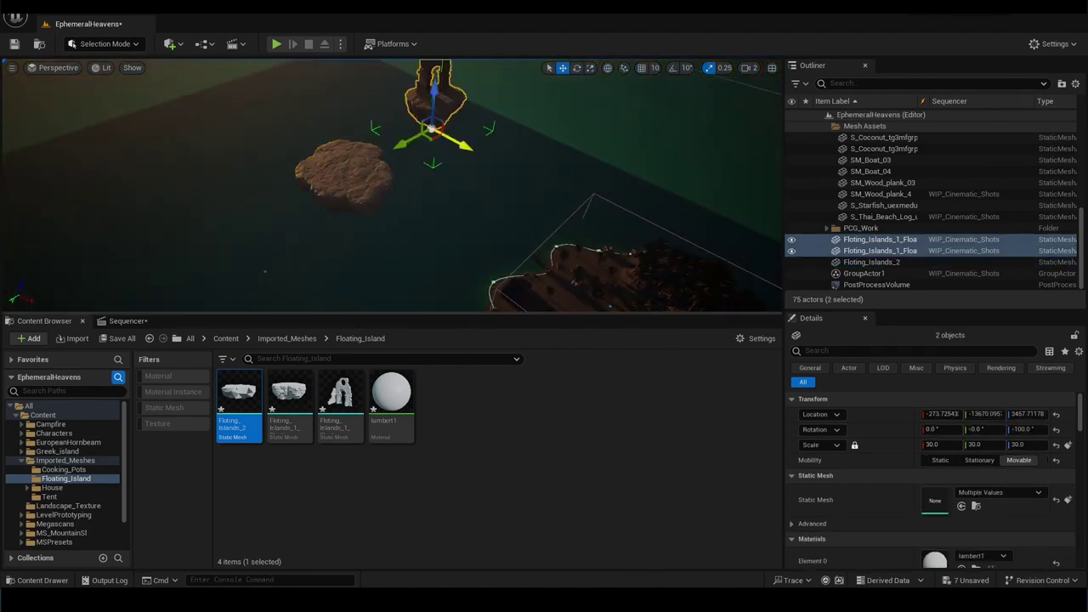
pyautogui.click(343, 174)
pyautogui.press('e')
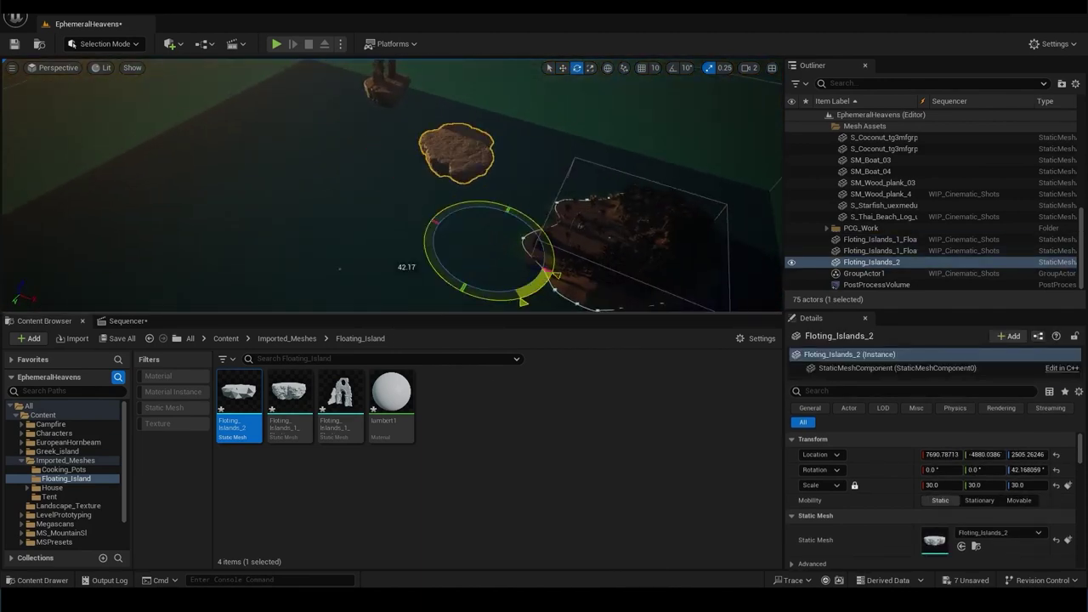
pyautogui.write('40')
pyautogui.press('Return')
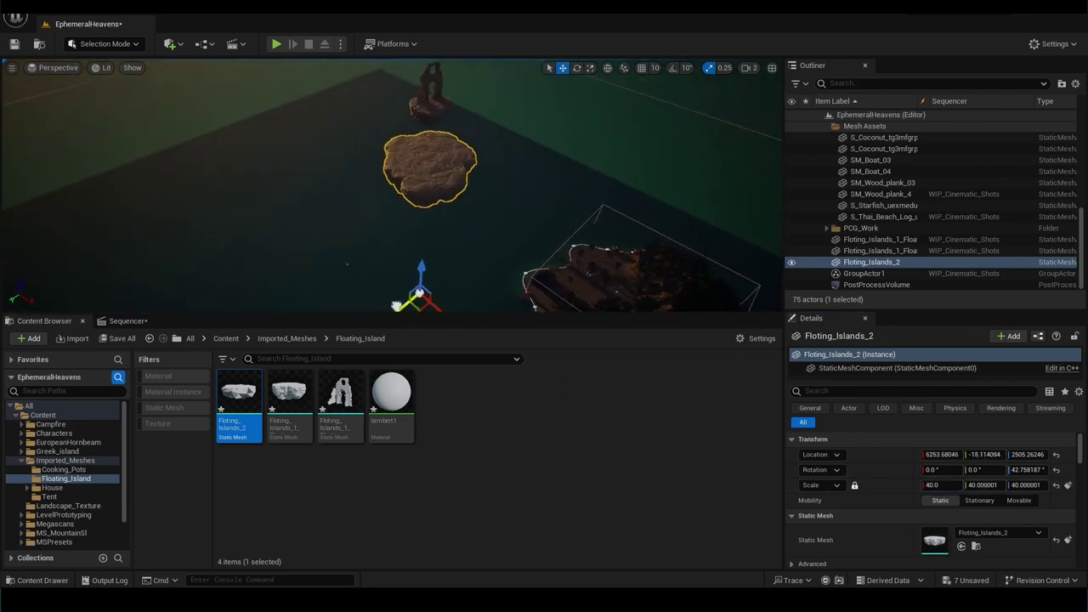
# Frame the arch island and Floting_Islands_2 in the view, then save the level.
pyautogui.moveTo(501, 116); pyautogui.dragTo(501, 116, button='right')
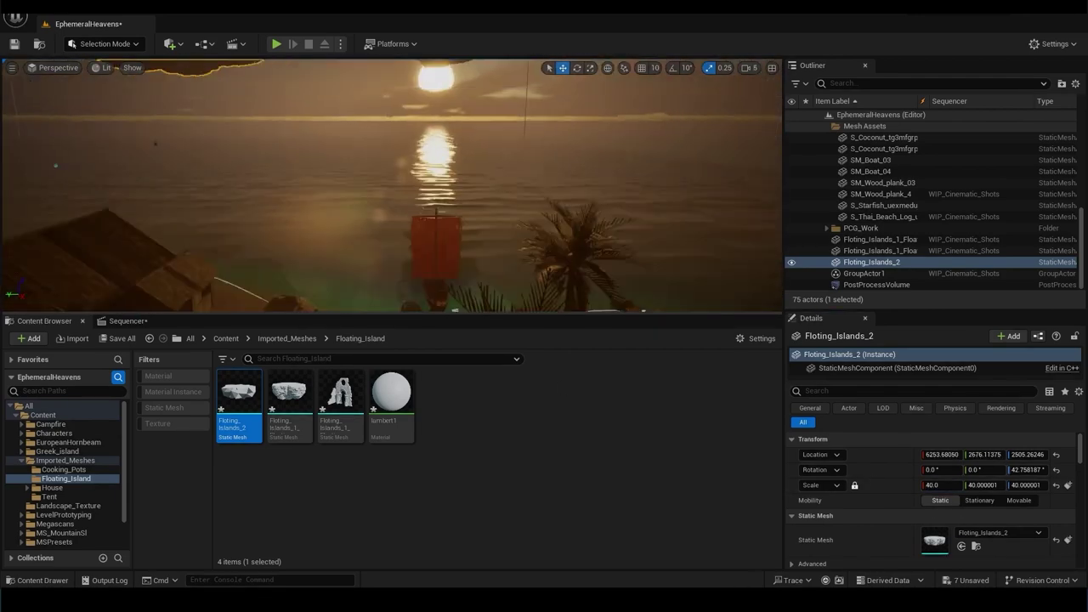
pyautogui.click(502, 117)
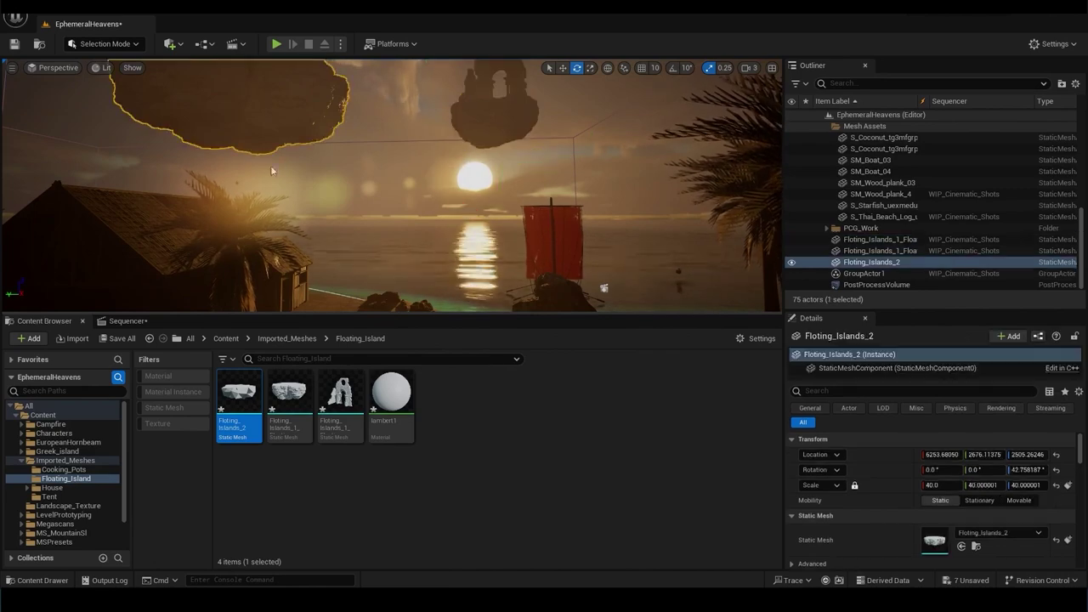
pyautogui.press('f')
pyautogui.click(414, 255)
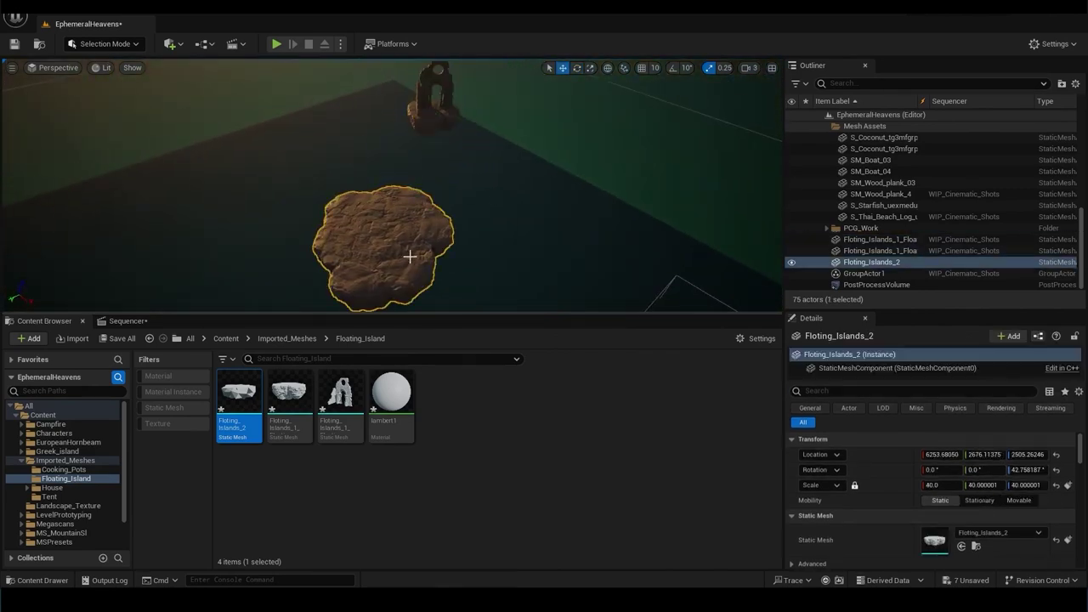
pyautogui.press('f')
pyautogui.hotkey('ctrl', 's')
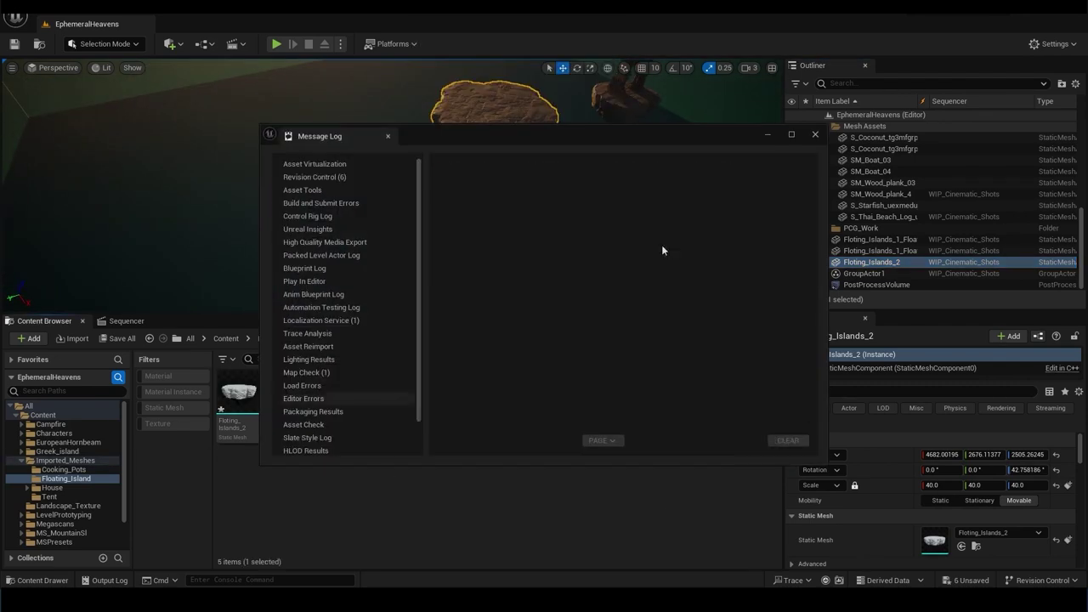
# Close the Message Log and place Floting_Islands_3 in the sky near the other islands.
pyautogui.rightClick(289, 399)
pyautogui.click(420, 96)
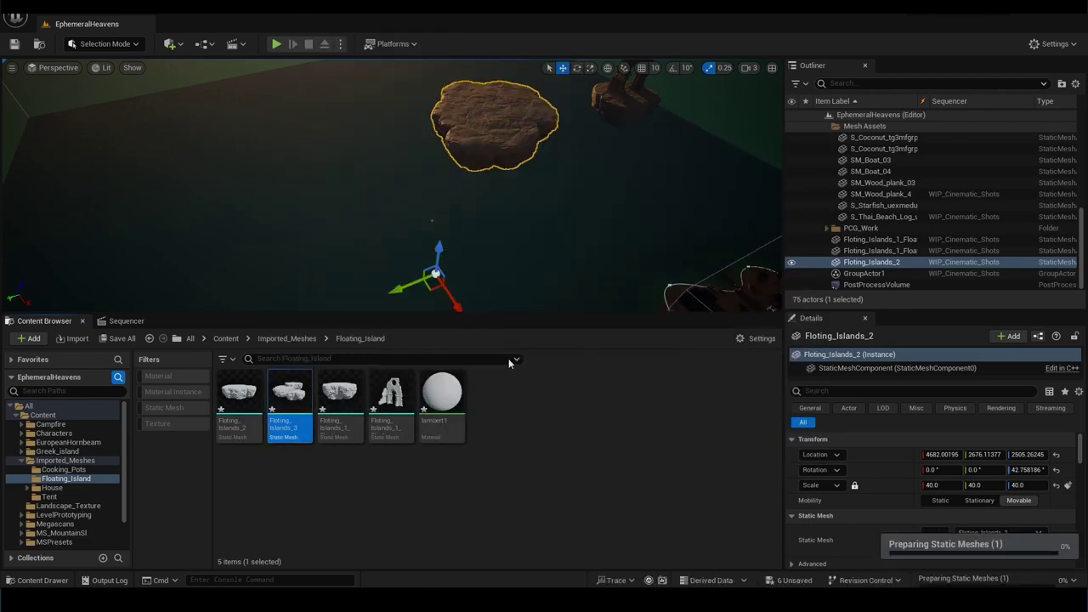
pyautogui.moveTo(544, 255); pyautogui.dragTo(544, 255, button='right')
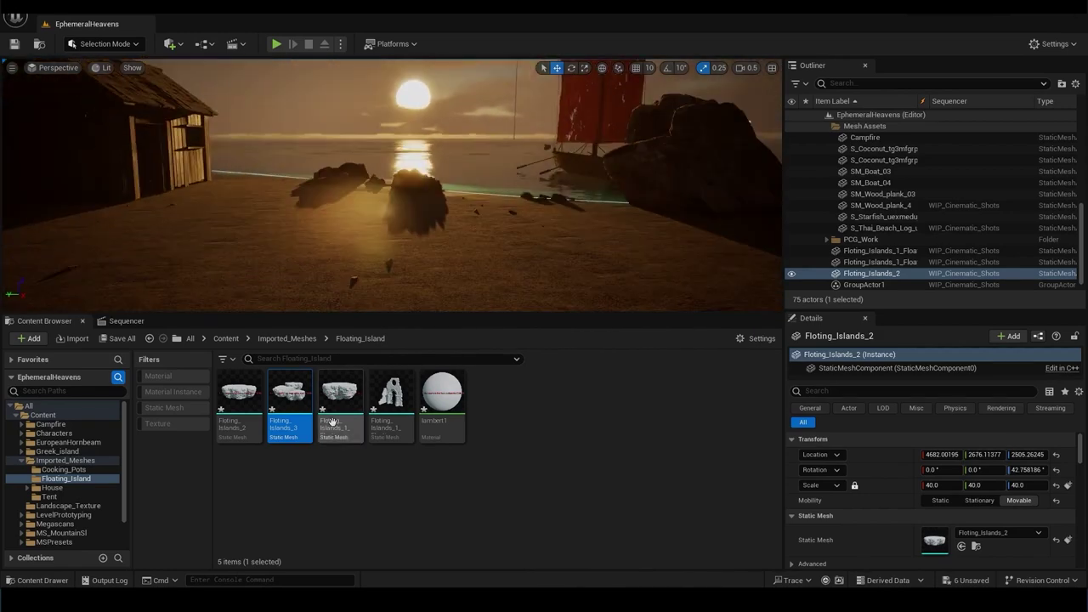
pyautogui.moveTo(289, 395); pyautogui.dragTo(240, 187)
pyautogui.rightClick(884, 285)
pyautogui.press('Escape')
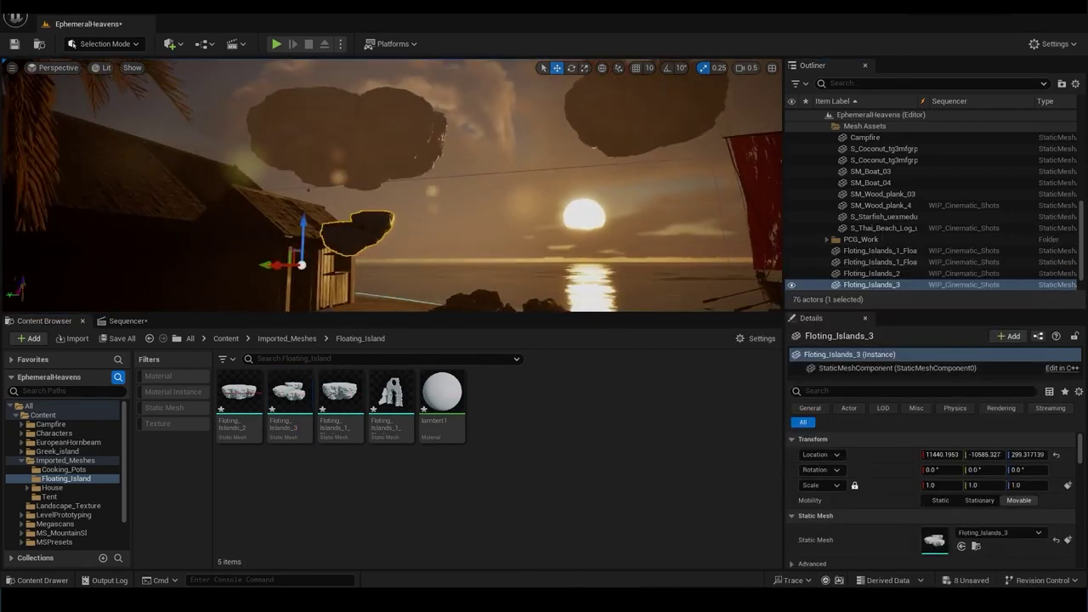
pyautogui.moveTo(544, 254); pyautogui.dragTo(544, 255, button='right')
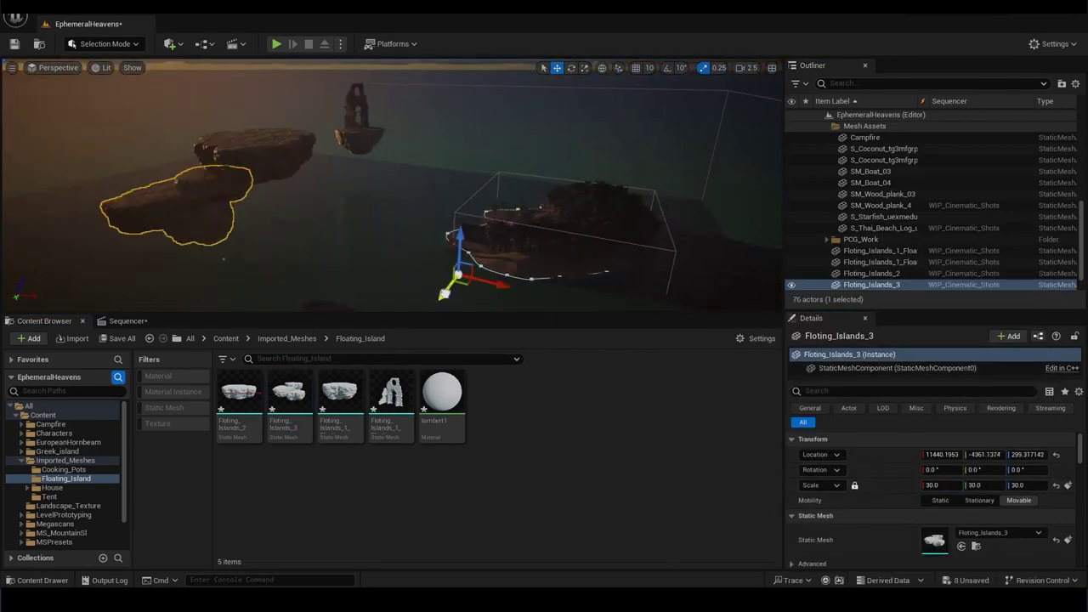
pyautogui.moveTo(400, 247); pyautogui.dragTo(477, 215)
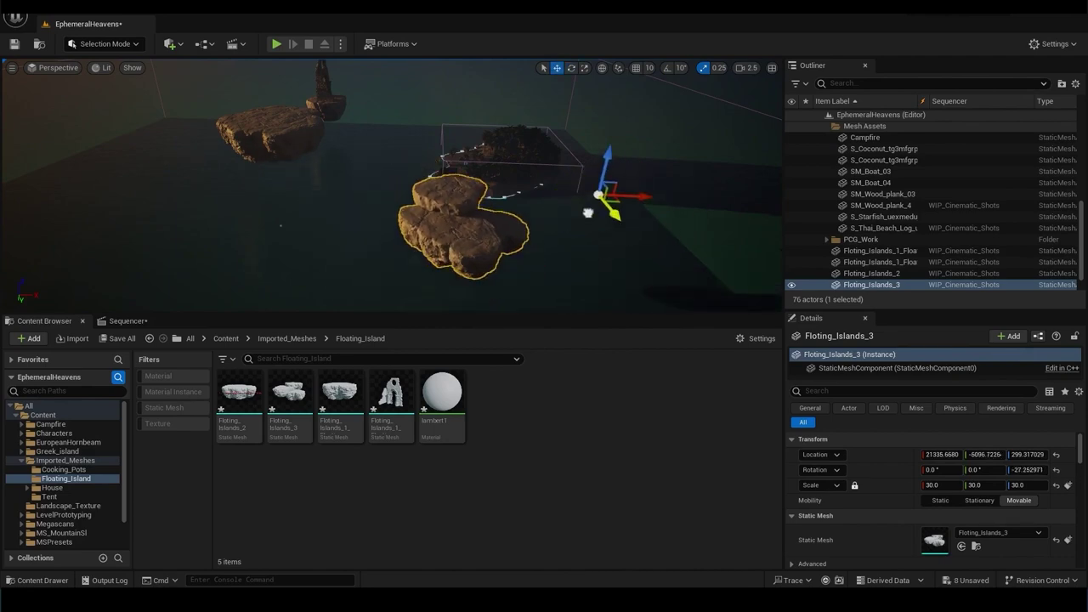
pyautogui.moveTo(587, 212); pyautogui.dragTo(635, 241)
pyautogui.moveTo(314, 227); pyautogui.dragTo(315, 134)
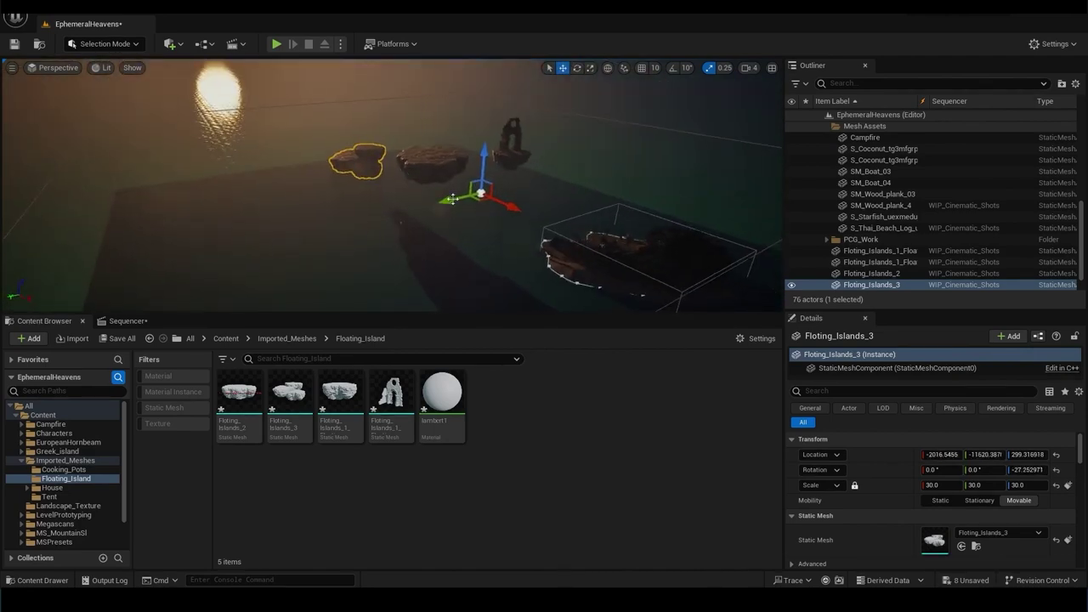
pyautogui.moveTo(315, 133); pyautogui.dragTo(308, 231, button='right')
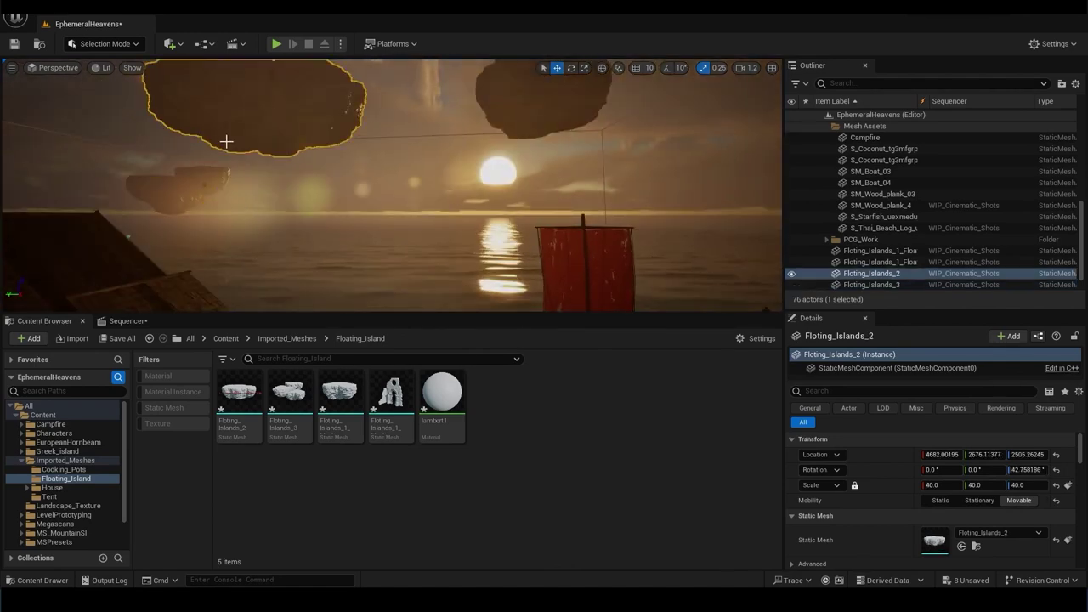
# Shift Floting_Islands_2 along X and raise the arch island Floting_Islands_1 higher into the sky.
pyautogui.moveTo(226, 142); pyautogui.dragTo(226, 142, button='right')
pyautogui.moveTo(381, 174); pyautogui.dragTo(381, 173, button='right')
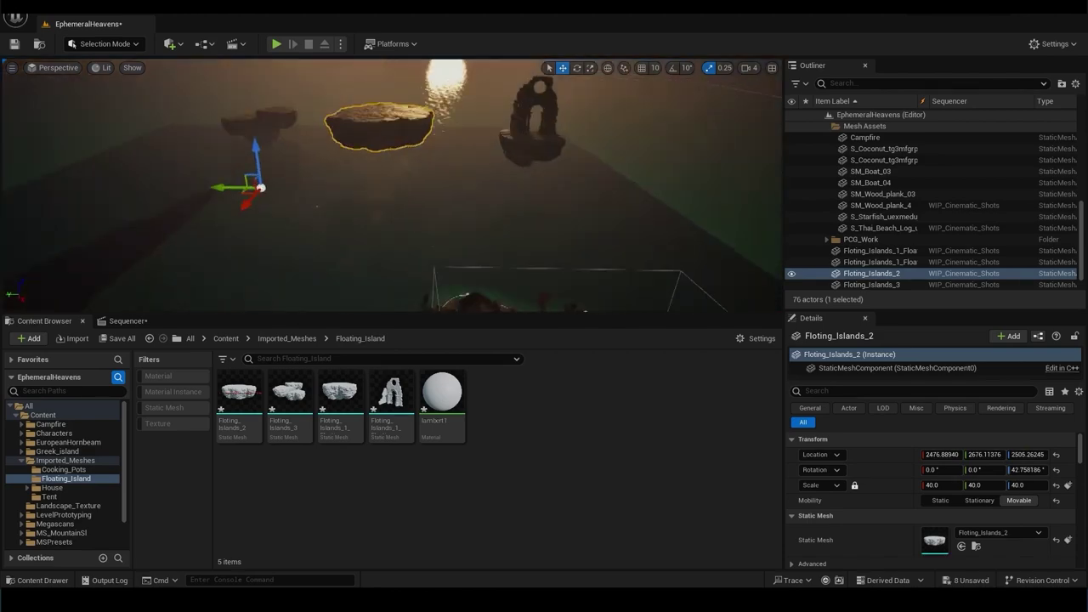
pyautogui.moveTo(273, 206); pyautogui.dragTo(273, 206, button='right')
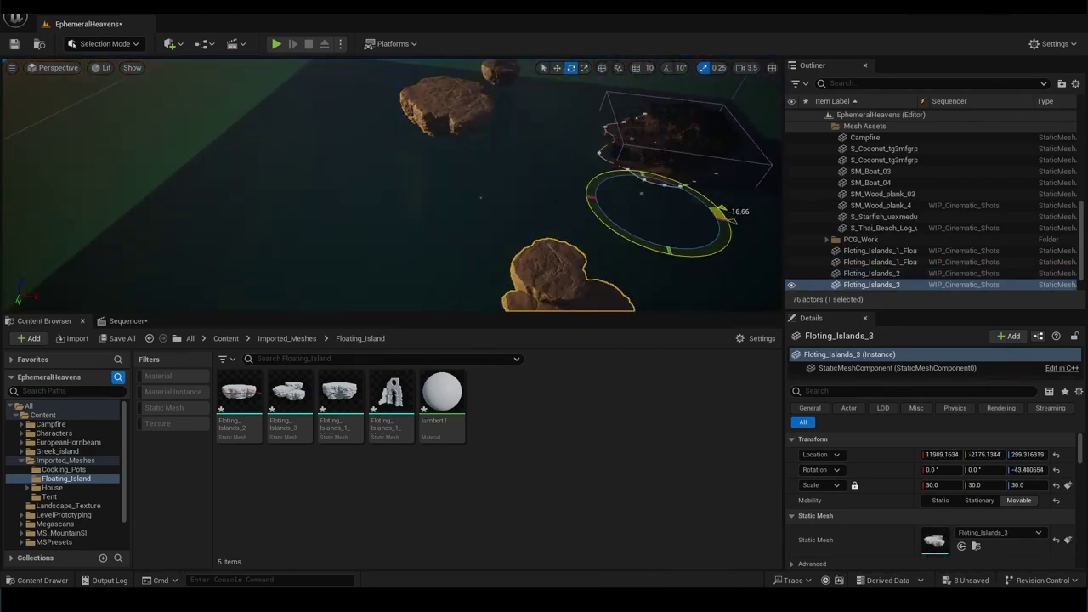
pyautogui.moveTo(498, 200); pyautogui.dragTo(498, 200, button='right')
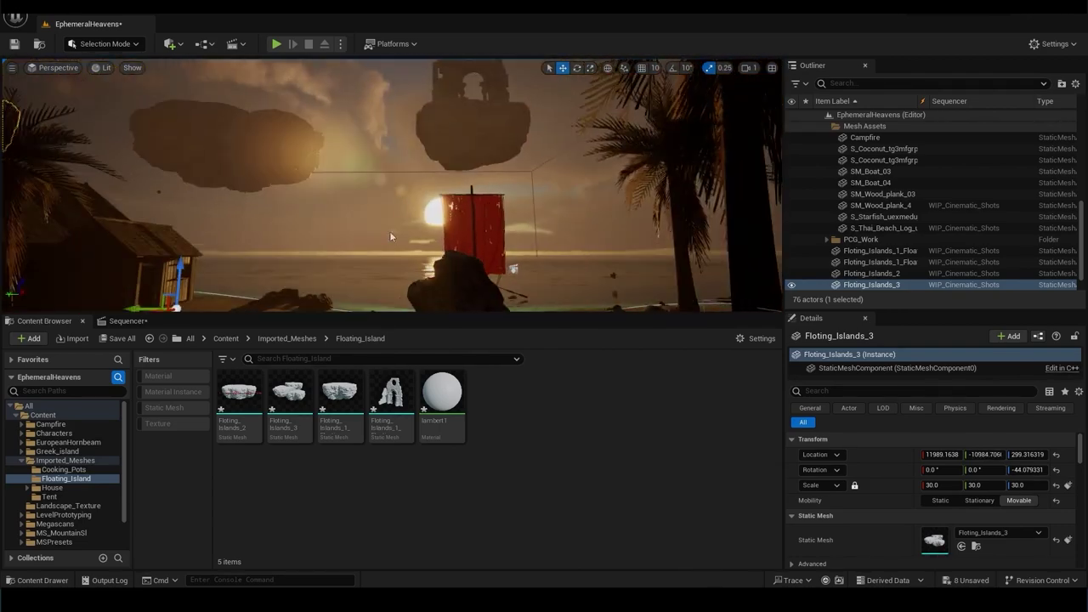
pyautogui.click(389, 231)
pyautogui.moveTo(192, 162); pyautogui.dragTo(503, 128, button='right')
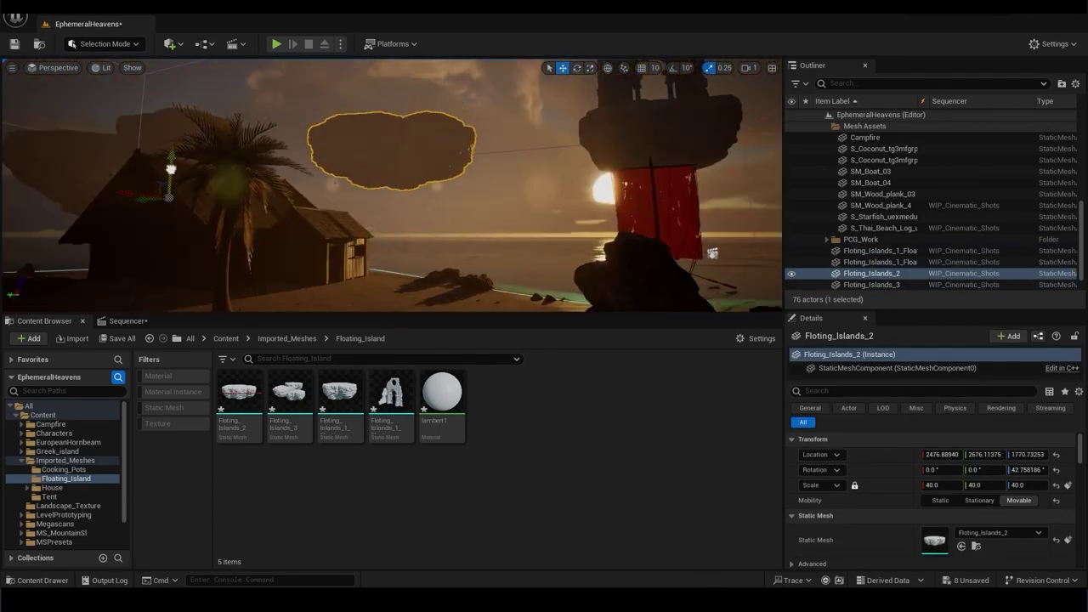
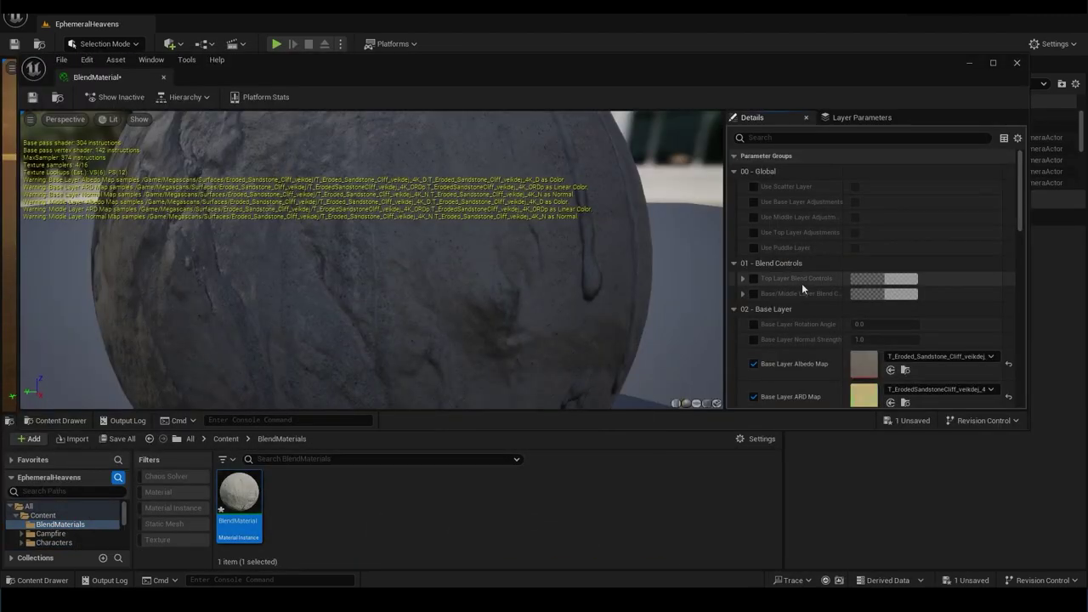
# Close the BlendMaterial editor and add SM_small_palm_tree and SM_small_palm_tree_02 as foliage types.
pyautogui.click(1015, 63)
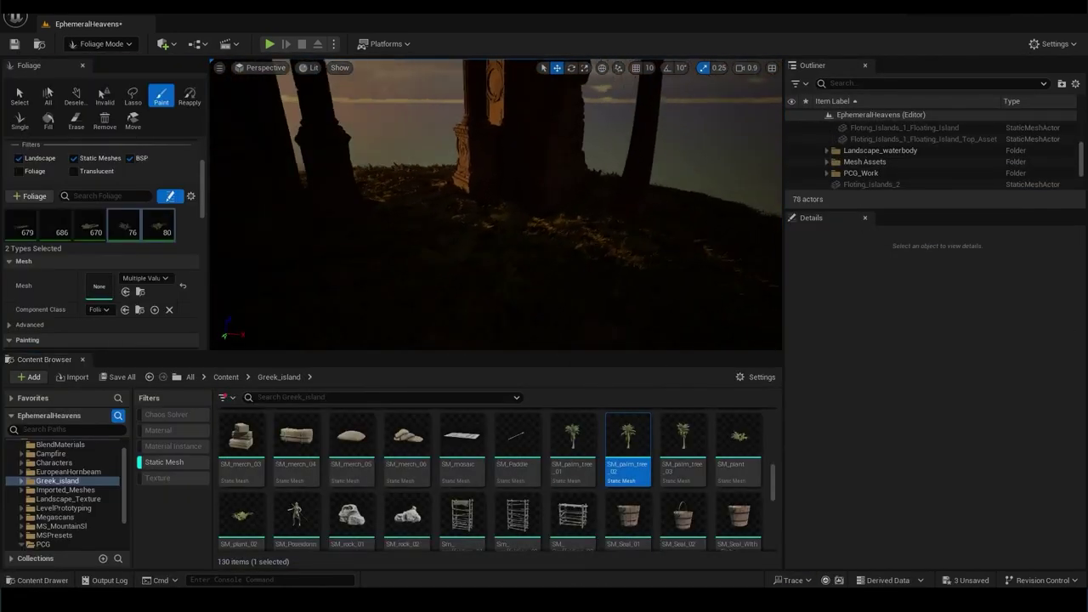
pyautogui.scroll(-5, 735, 484)
pyautogui.scroll(-5, 736, 485)
pyautogui.scroll(-5, 736, 484)
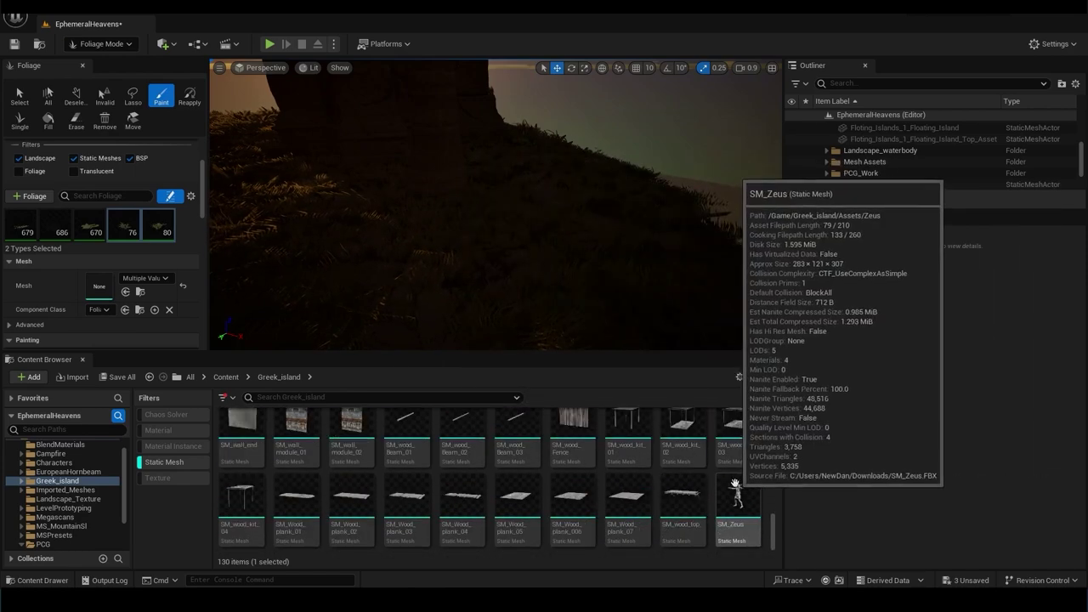
pyautogui.scroll(3, 735, 484)
pyautogui.rightClick(514, 492)
pyautogui.click(572, 501)
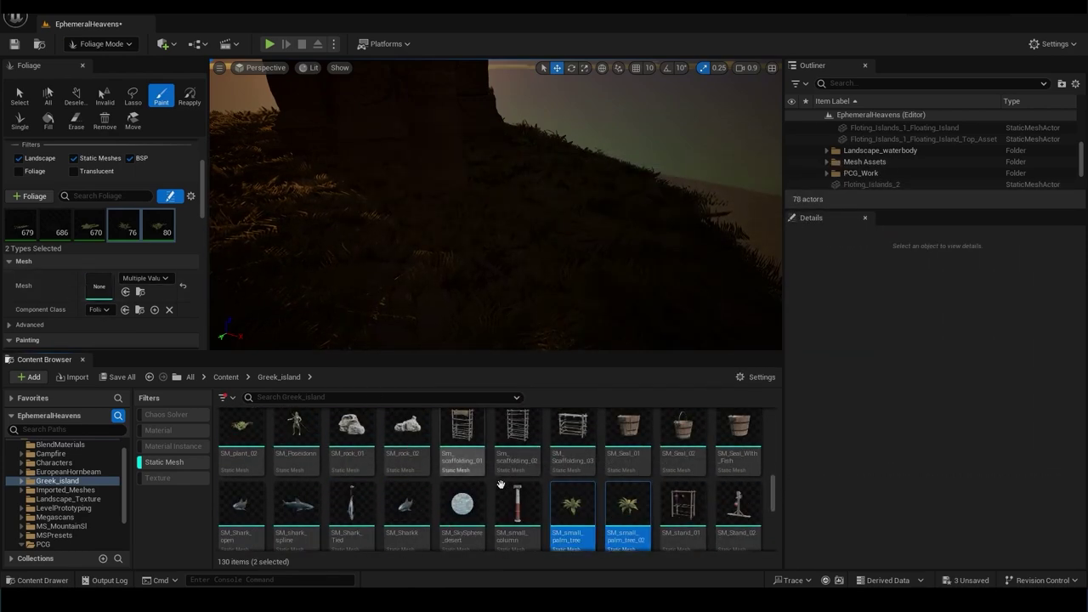
pyautogui.moveTo(501, 484); pyautogui.dragTo(34, 266)
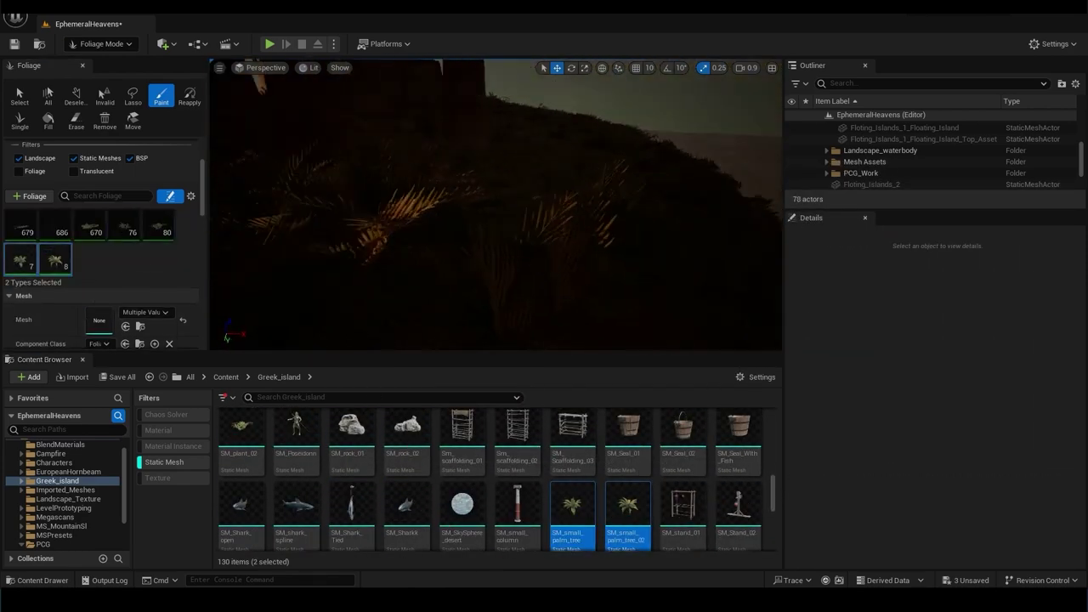
# Paint the small palm trees across the island.
pyautogui.click(461, 226)
pyautogui.moveTo(460, 226); pyautogui.dragTo(460, 226, button='right')
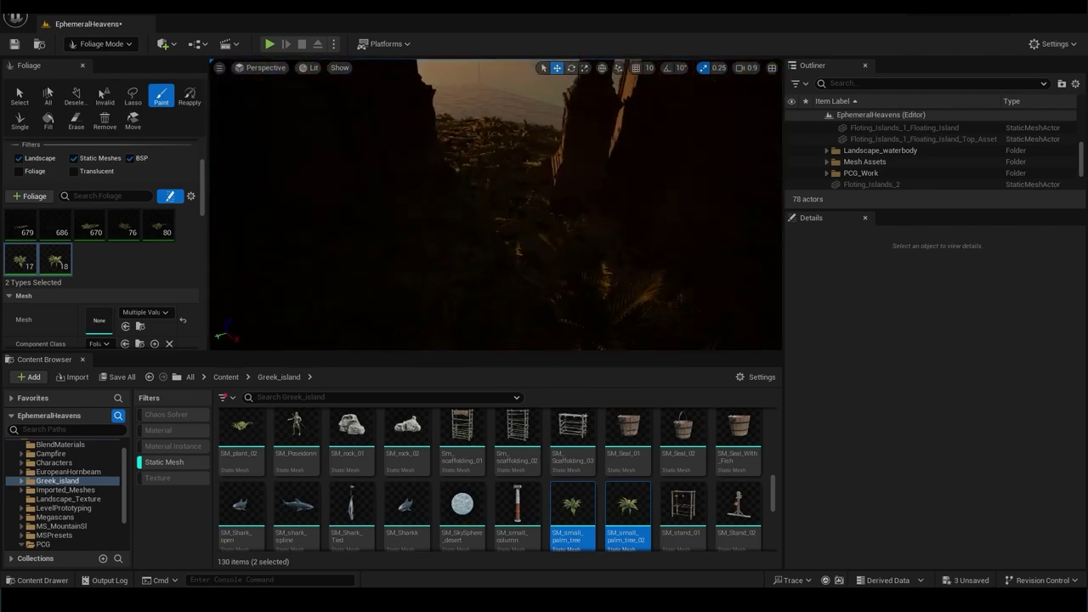
pyautogui.moveTo(496, 204); pyautogui.dragTo(510, 213)
pyautogui.moveTo(510, 212); pyautogui.dragTo(496, 204, button='right')
# Select SM_rock_01 and SM_rock_02 in the Content Browser to add them as foliage types.
pyautogui.scroll(-1, 477, 482)
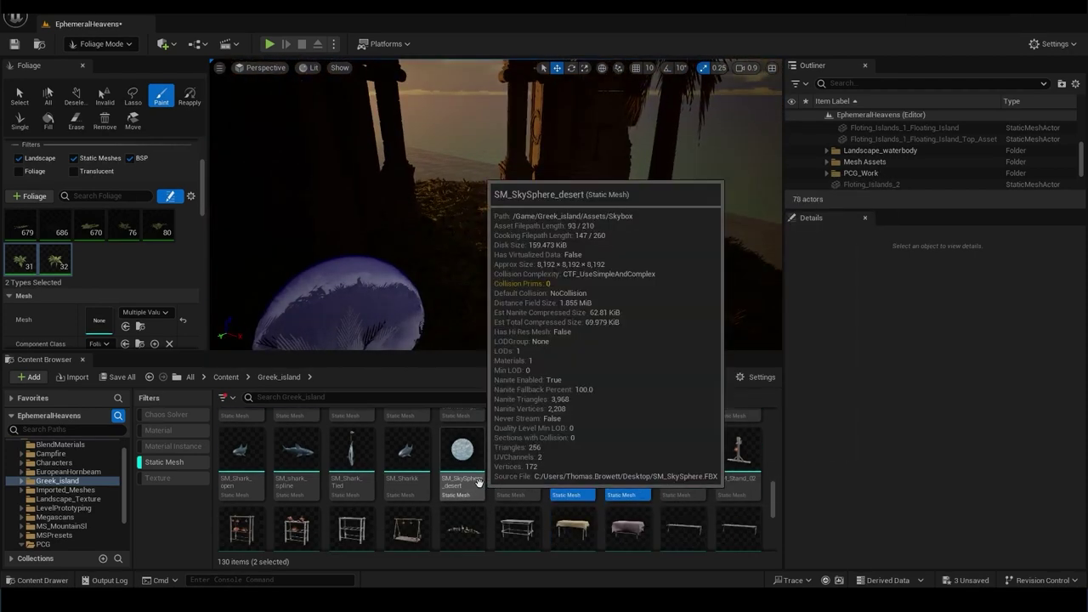
pyautogui.scroll(-2, 481, 482)
pyautogui.scroll(-1, 485, 482)
pyautogui.scroll(-1, 488, 481)
pyautogui.scroll(-1, 494, 482)
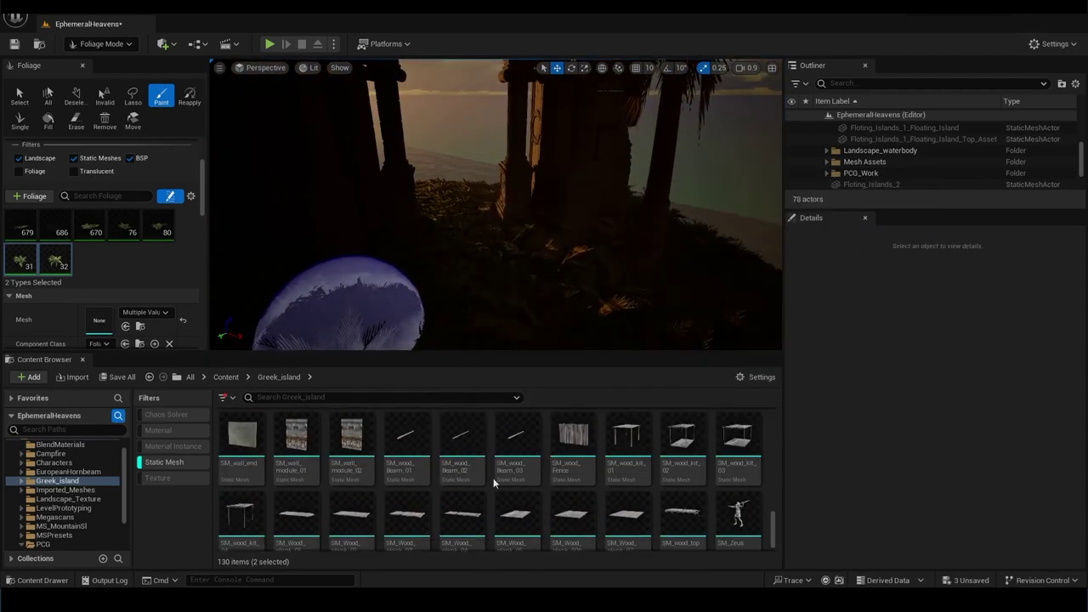
pyautogui.scroll(3, 494, 482)
pyautogui.scroll(3, 595, 476)
pyautogui.scroll(3, 693, 476)
pyautogui.scroll(2, 718, 470)
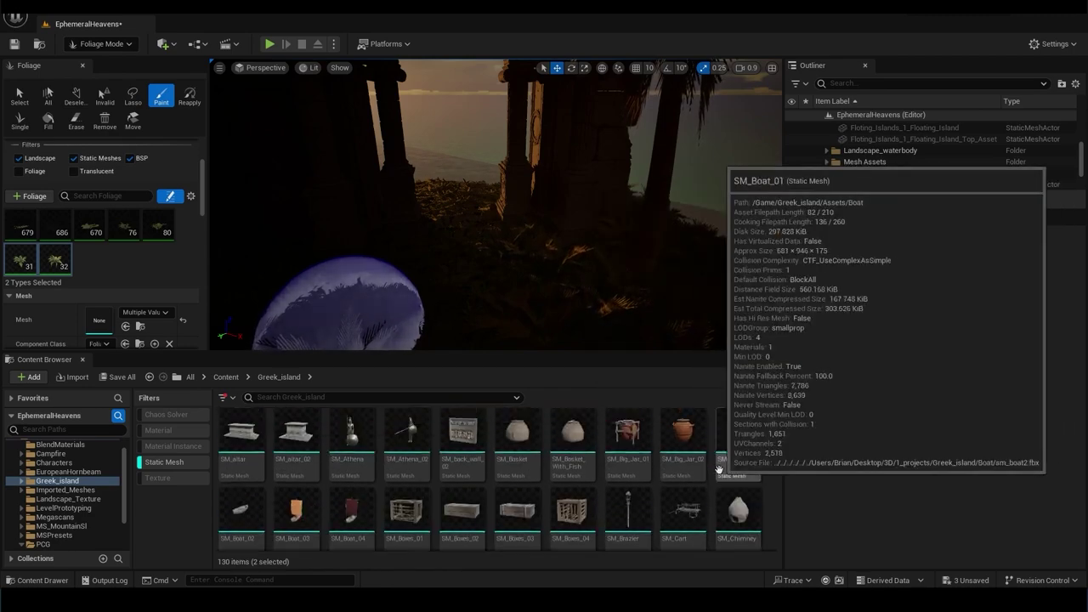
pyautogui.scroll(-3, 608, 467)
pyautogui.scroll(-2, 629, 464)
pyautogui.scroll(-2, 646, 454)
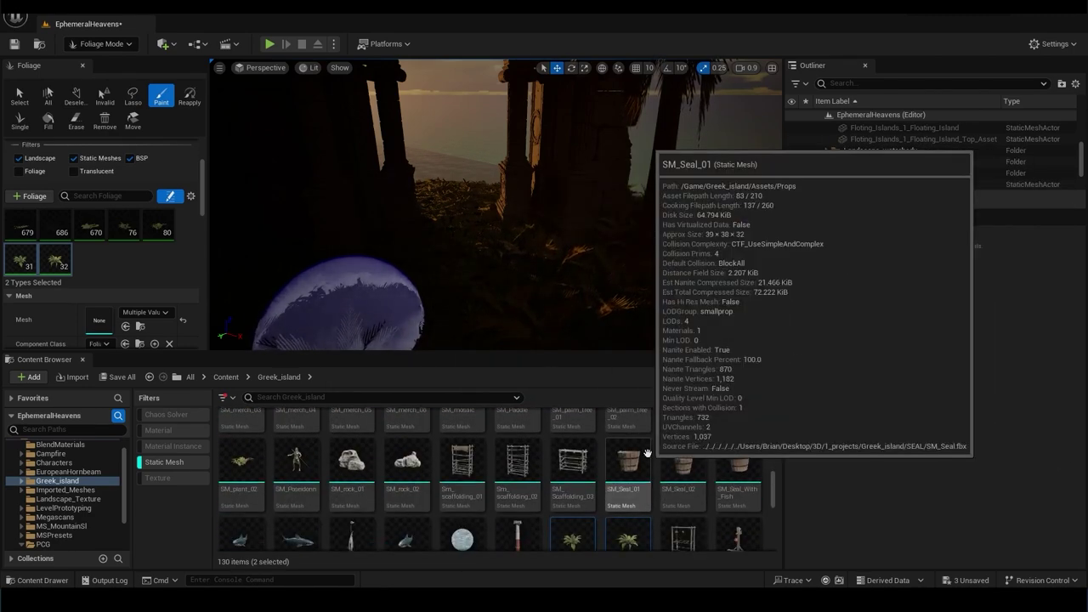
pyautogui.click(406, 466)
pyautogui.keyDown('ctrl'); pyautogui.click(345, 478); pyautogui.keyUp('ctrl')
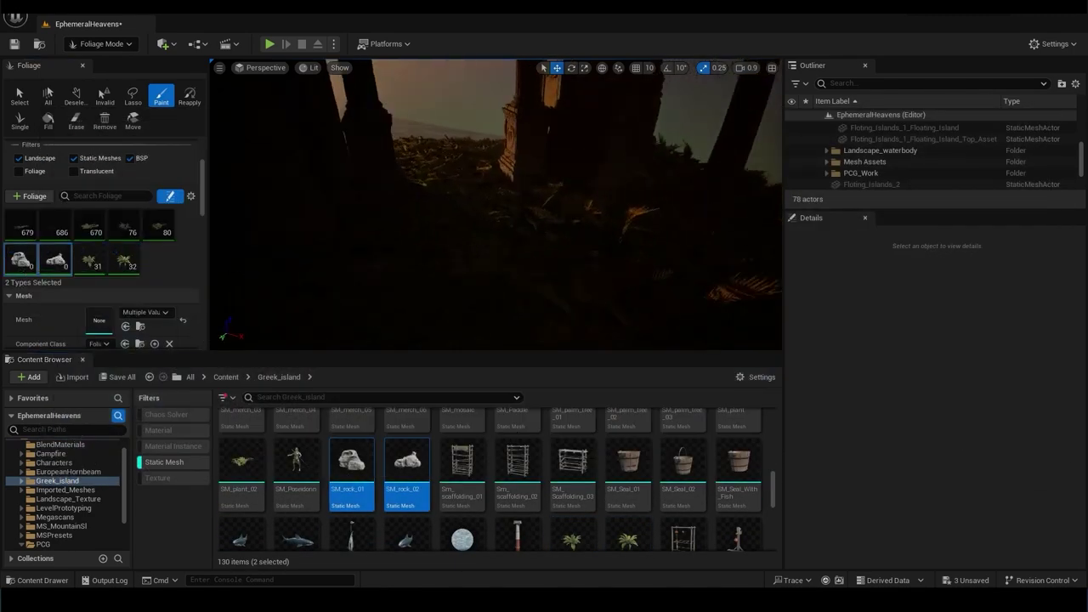
# Undo the rock stroke, set rock Scale X to 0.1–0.2, and repaint rocks.
pyautogui.scroll(3, 83, 235)
pyautogui.hotkey('ctrl', 'z')
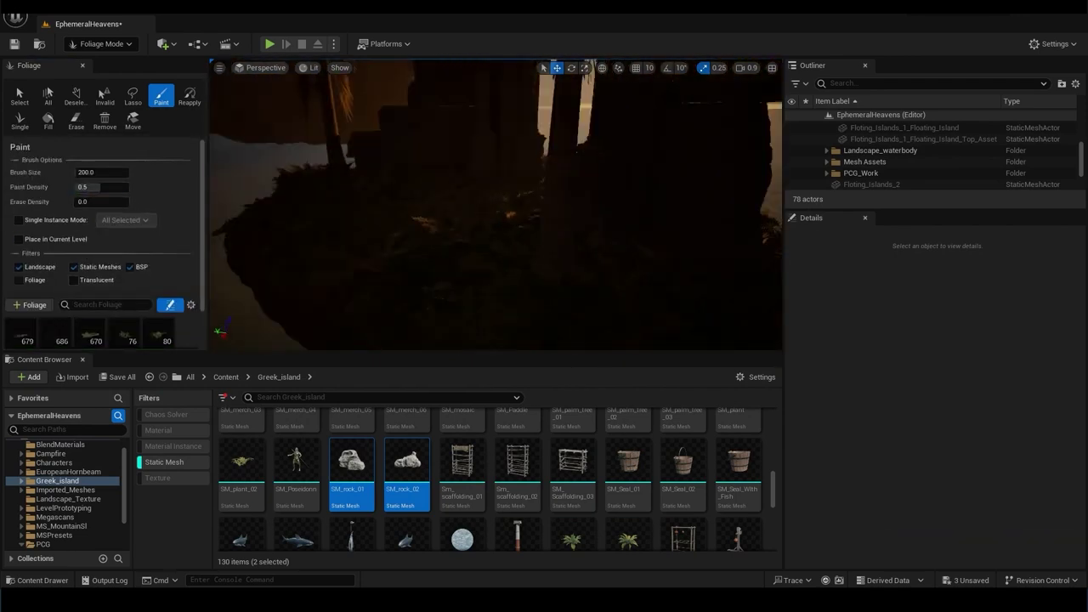
pyautogui.scroll(-2, 116, 313)
pyautogui.scroll(1, 139, 270)
pyautogui.scroll(-1, 47, 328)
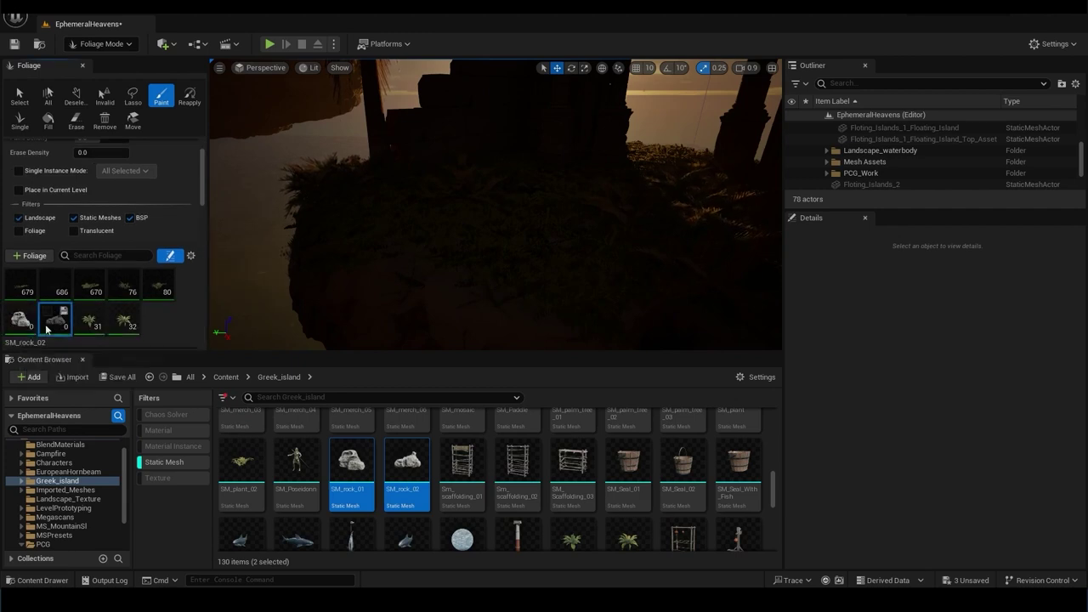
pyautogui.scroll(-3, 136, 300)
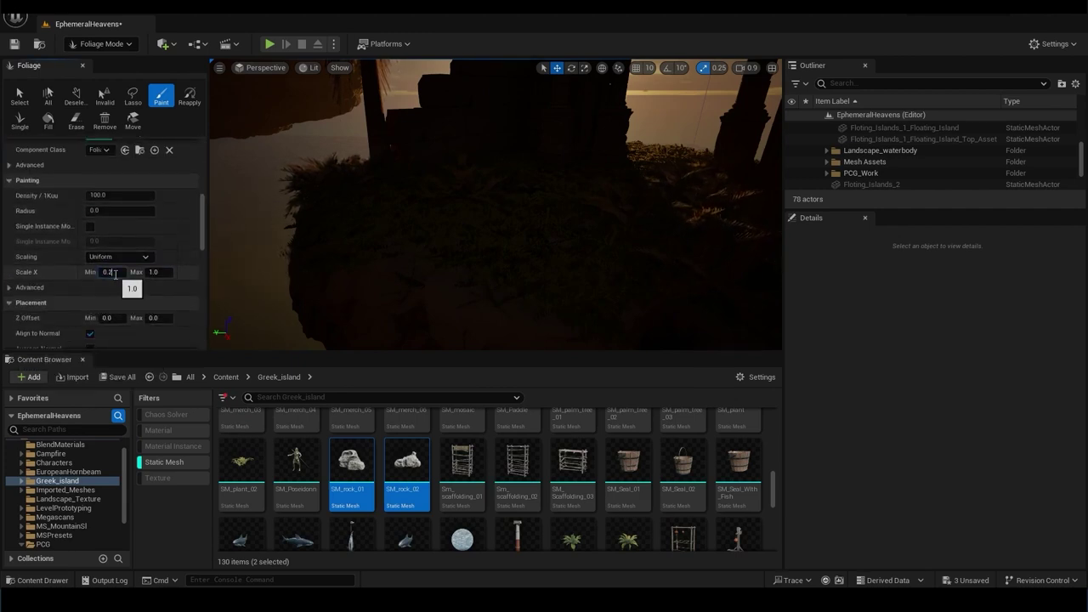
pyautogui.click(475, 158)
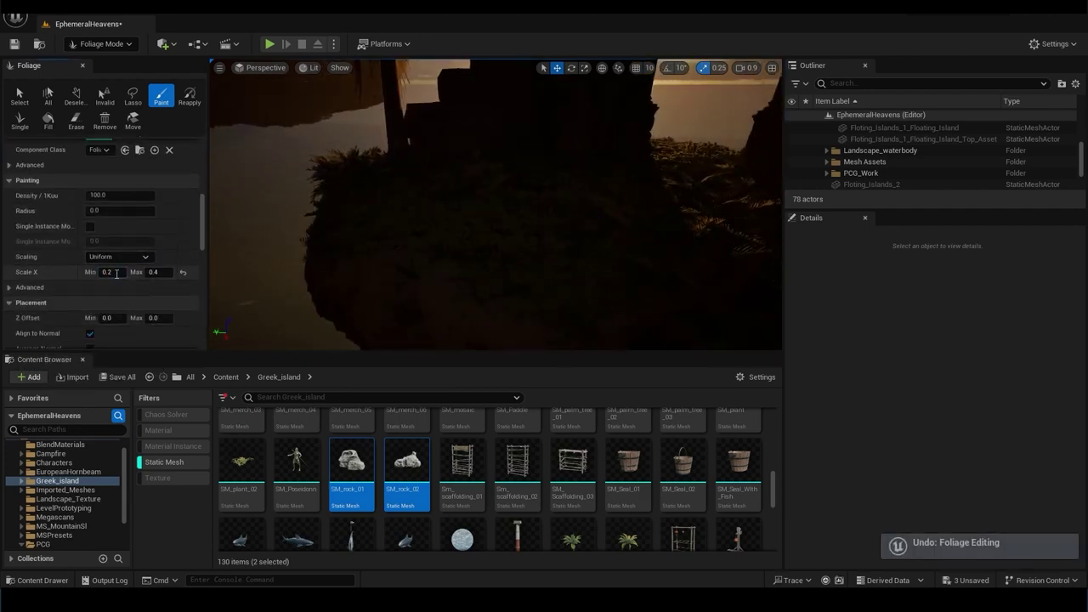
pyautogui.write('2')
pyautogui.write('0.1')
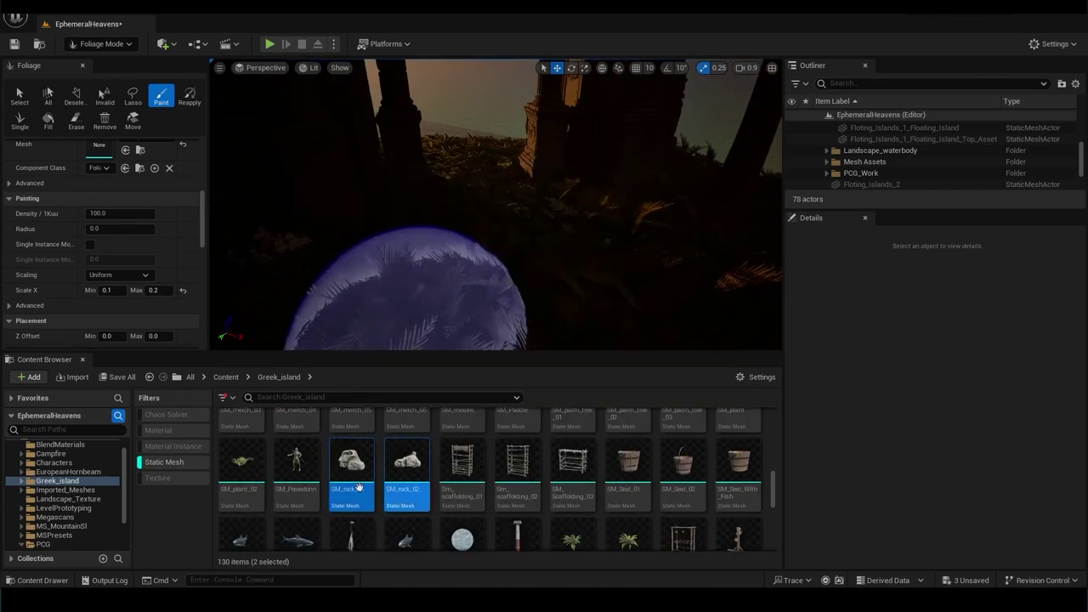
# Inspect the Poseidon statue mesh, then leave foliage painting for Selection Mode.
pyautogui.click(310, 469)
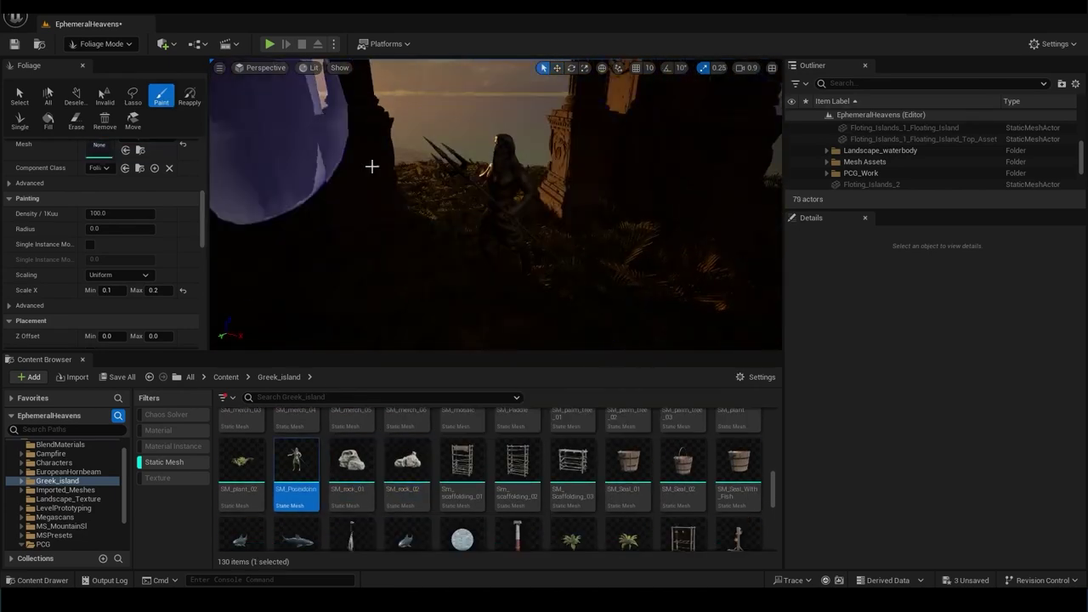
pyautogui.moveTo(583, 288)
pyautogui.mouseDown(button='right')
pyautogui.moveTo(612, 281)
pyautogui.moveTo(518, 378)
pyautogui.mouseUp(button='right')
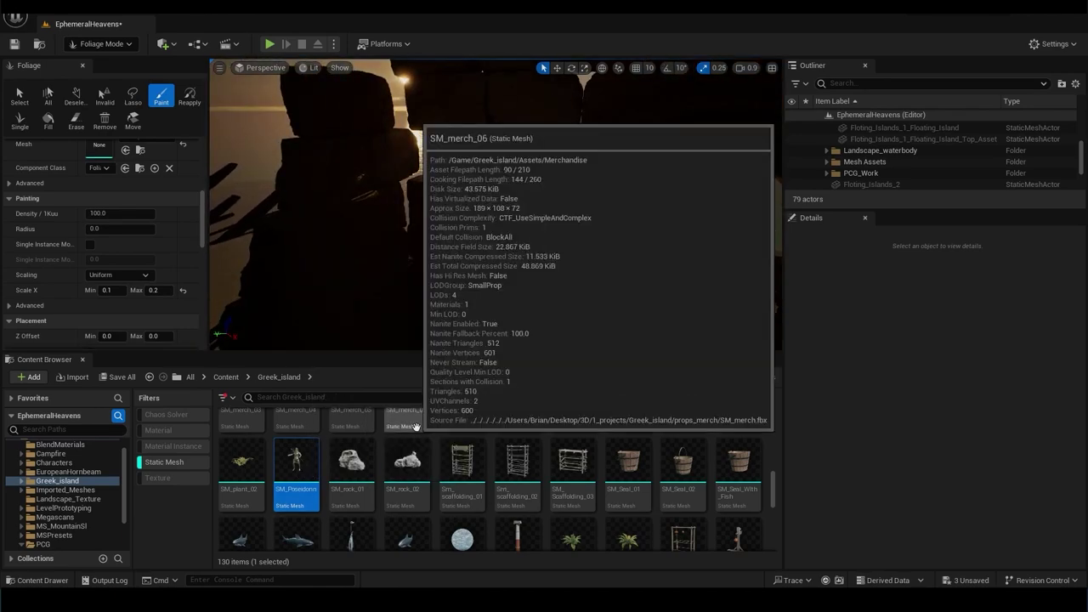
pyautogui.click(102, 44)
pyautogui.click(106, 58)
pyautogui.moveTo(484, 218); pyautogui.dragTo(484, 217, button='right')
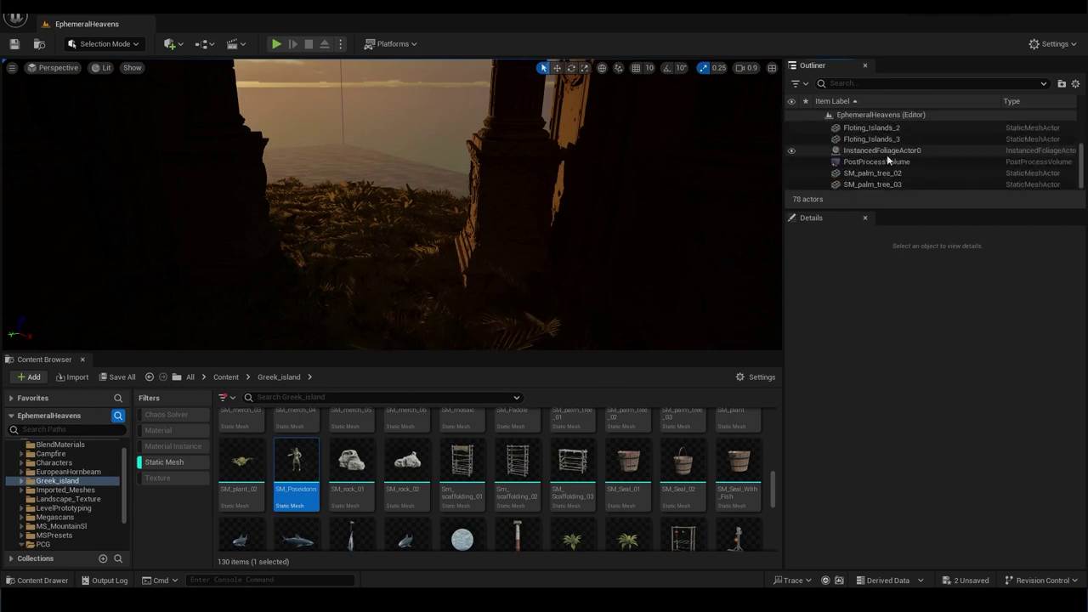
# Rename the Outliner folder to Floting_Island.
pyautogui.scroll(1, 887, 156)
pyautogui.click(902, 166)
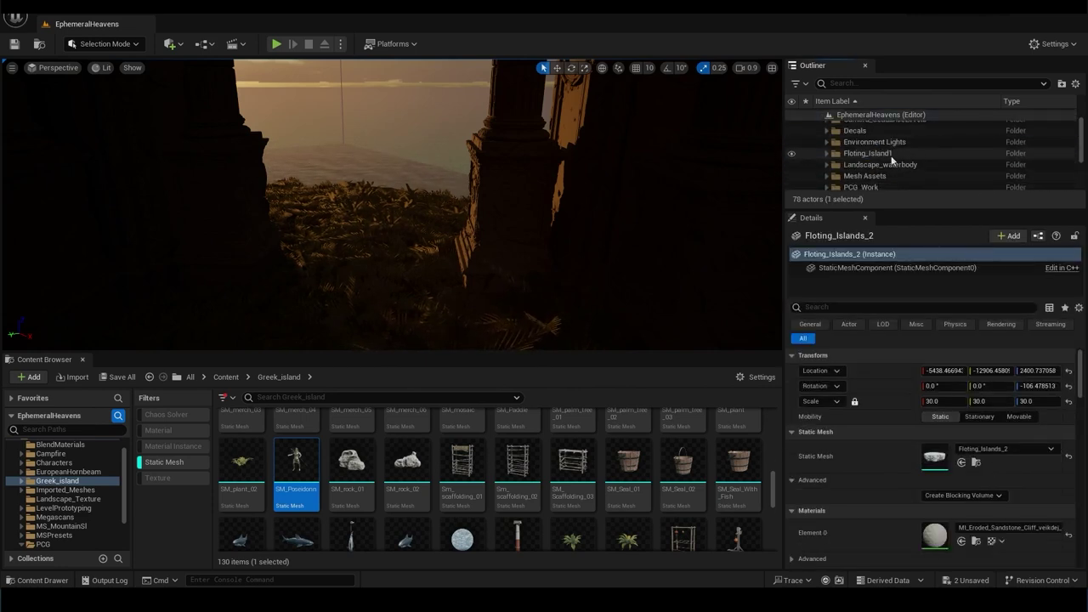
pyautogui.click(896, 154)
pyautogui.press('Return')
pyautogui.click(898, 177)
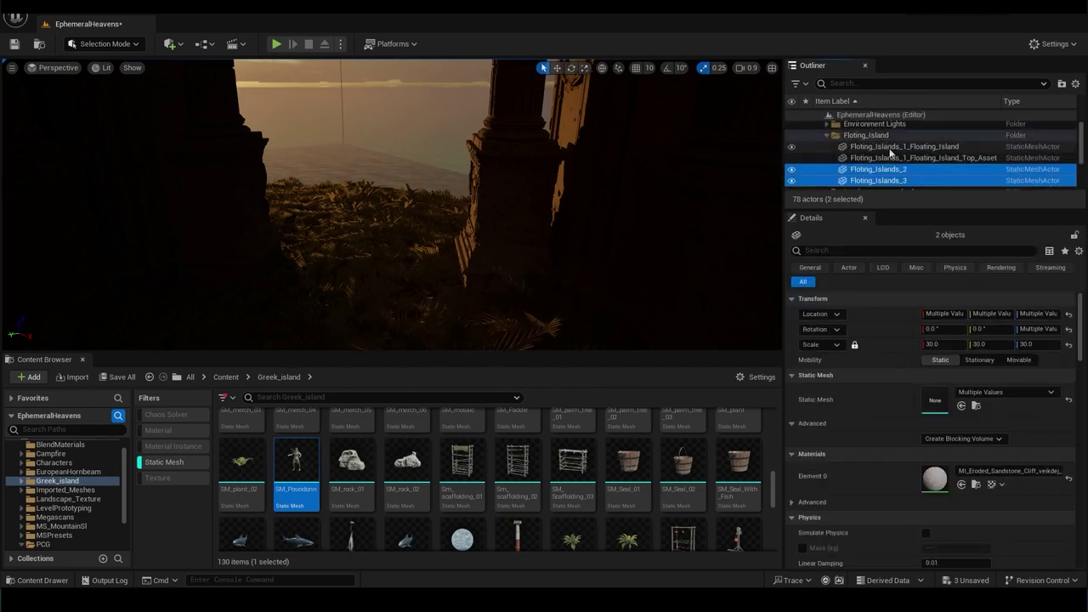
# Move InstancedFoliageActor0 and SM_palm_tree_02 into a new Foliage folder.
pyautogui.scroll(-3, 890, 153)
pyautogui.click(892, 150)
pyautogui.keyDown('ctrl'); pyautogui.click(911, 174); pyautogui.keyUp('ctrl')
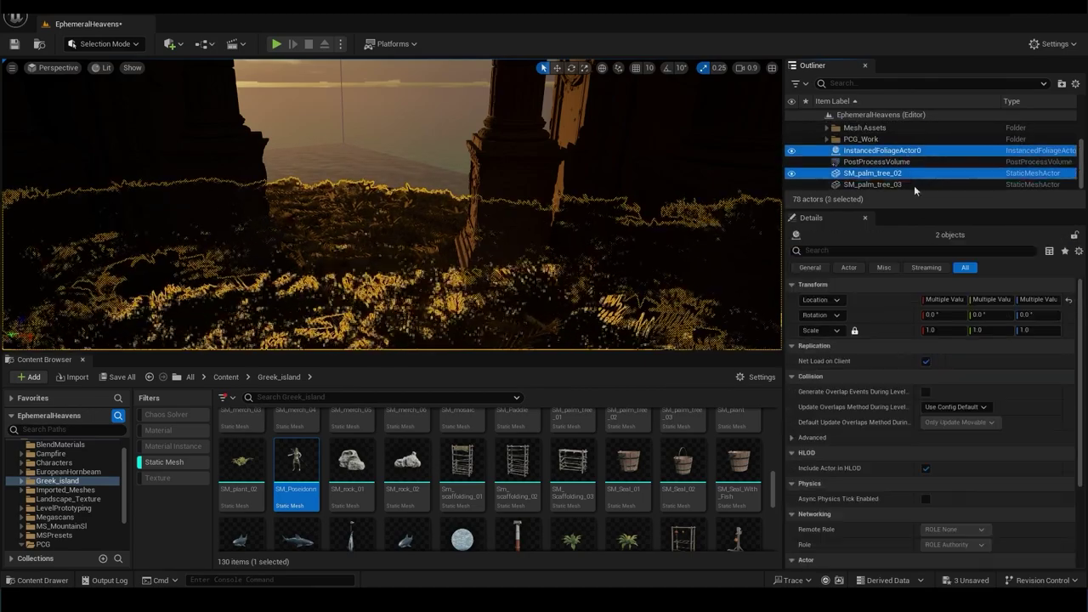
pyautogui.click(1060, 83)
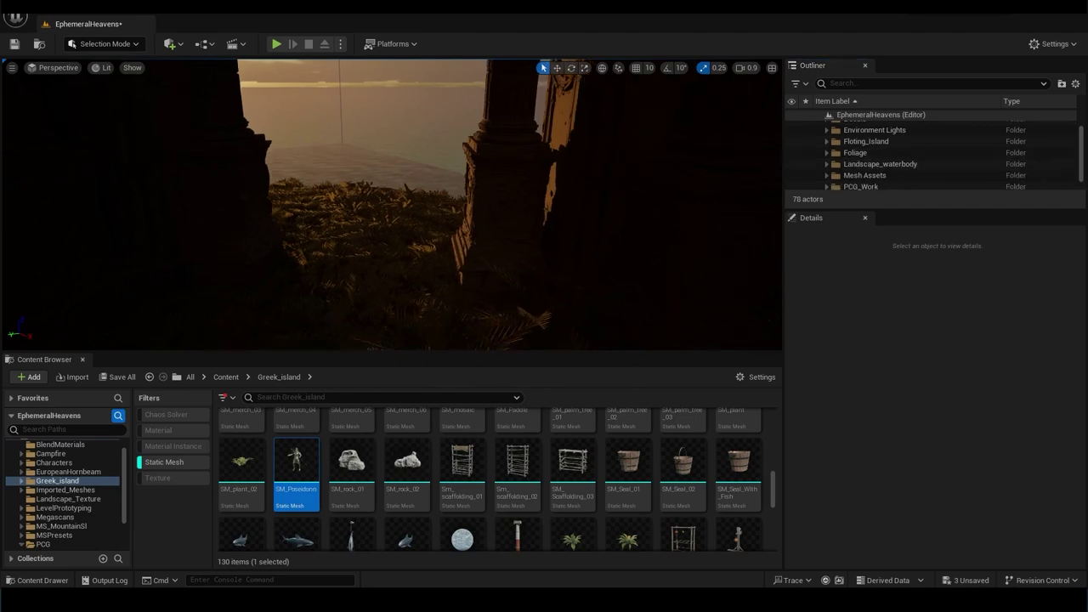
# Apply MI_Thai_Beach_Rocks to Element 0 of the island's top ruin asset.
pyautogui.click(646, 336)
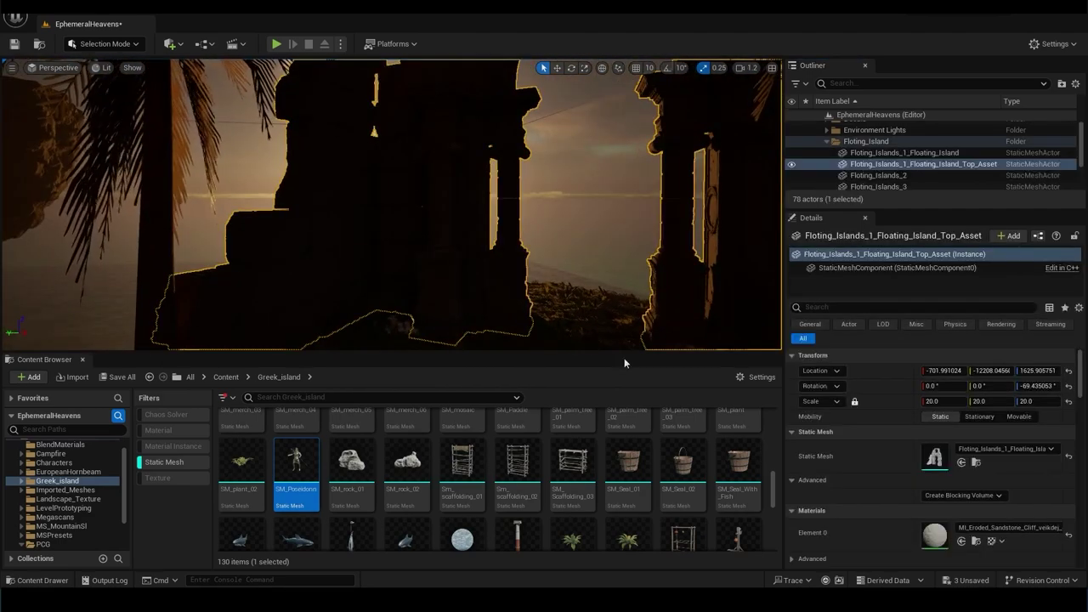
pyautogui.click(172, 447)
pyautogui.click(64, 507)
pyautogui.click(54, 517)
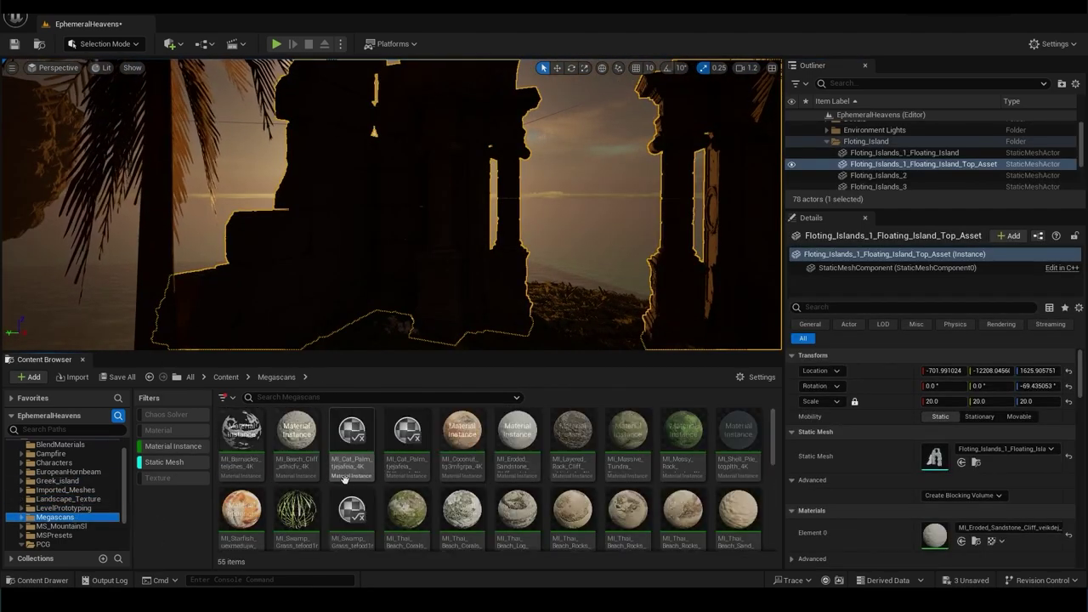
pyautogui.moveTo(682, 433); pyautogui.dragTo(935, 535)
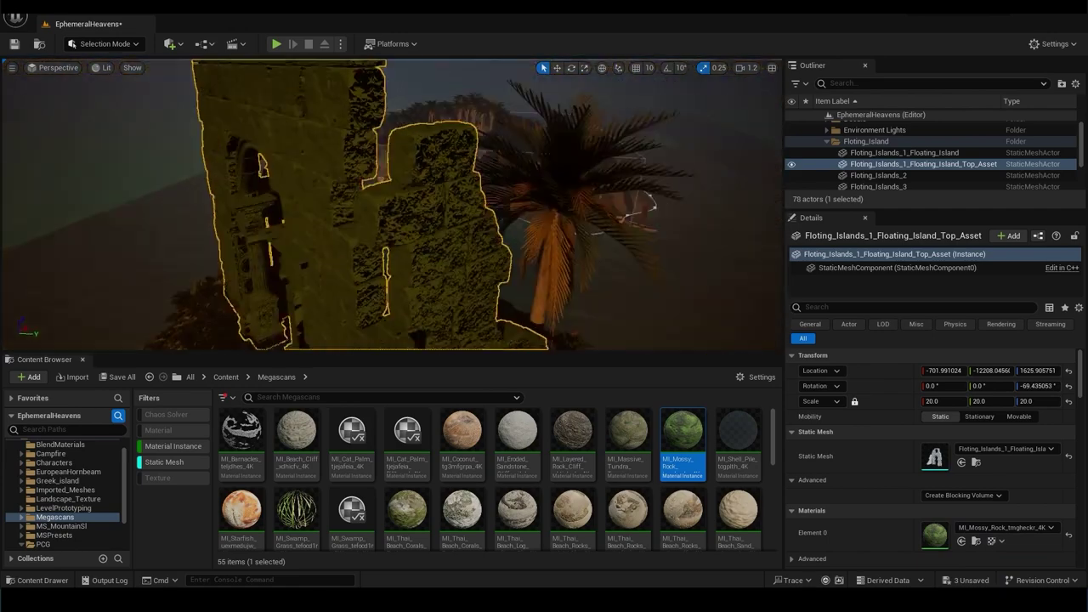
pyautogui.scroll(-1, 679, 506)
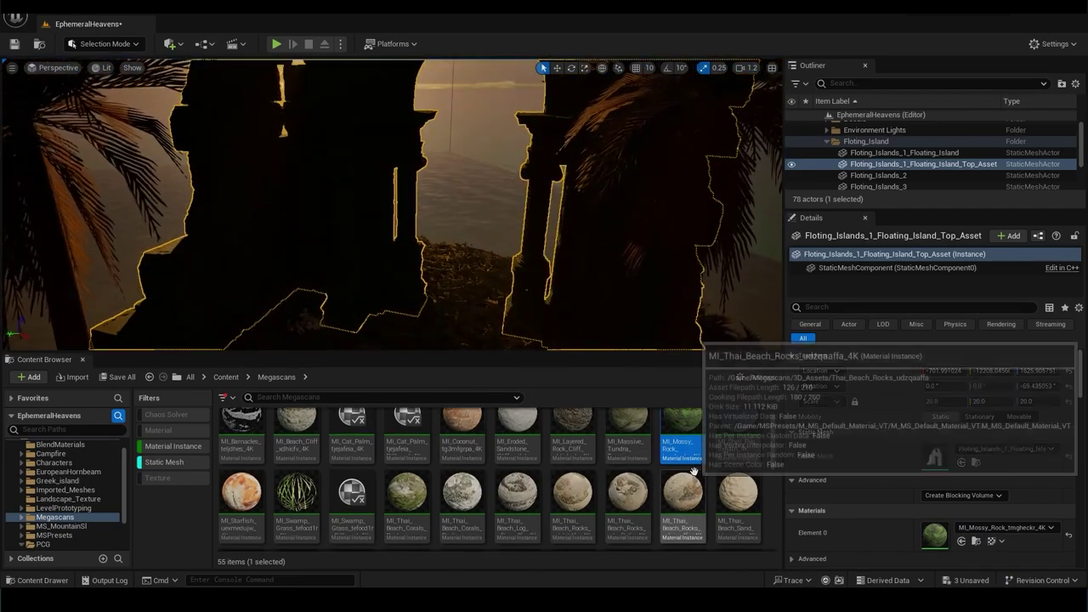
pyautogui.moveTo(679, 507); pyautogui.dragTo(935, 536)
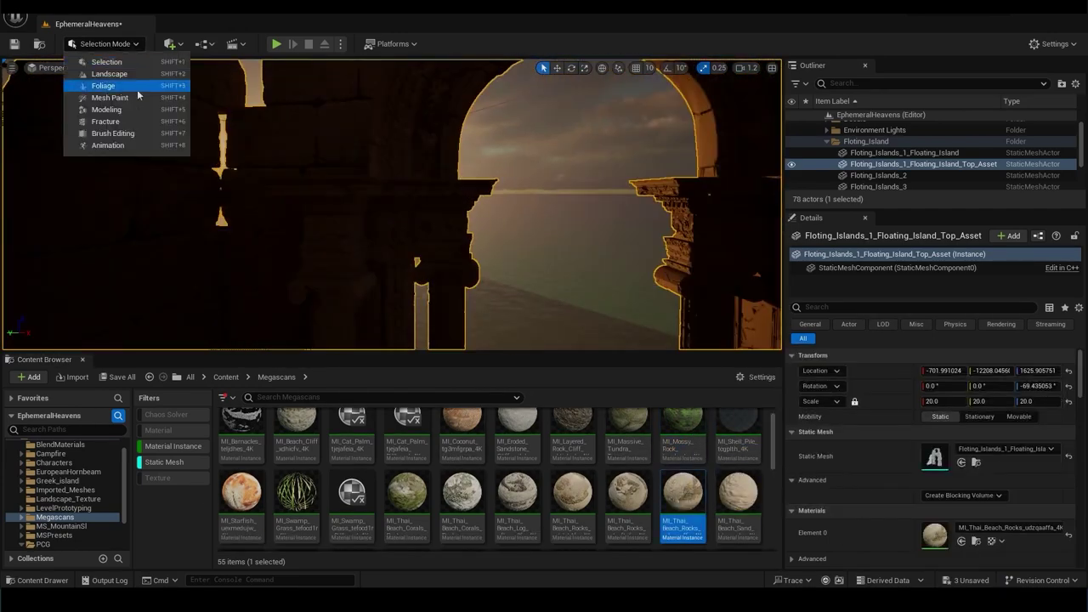
# In Foliage Mode, paint a few instances on the ruins and set brush size to 100.
pyautogui.click(136, 88)
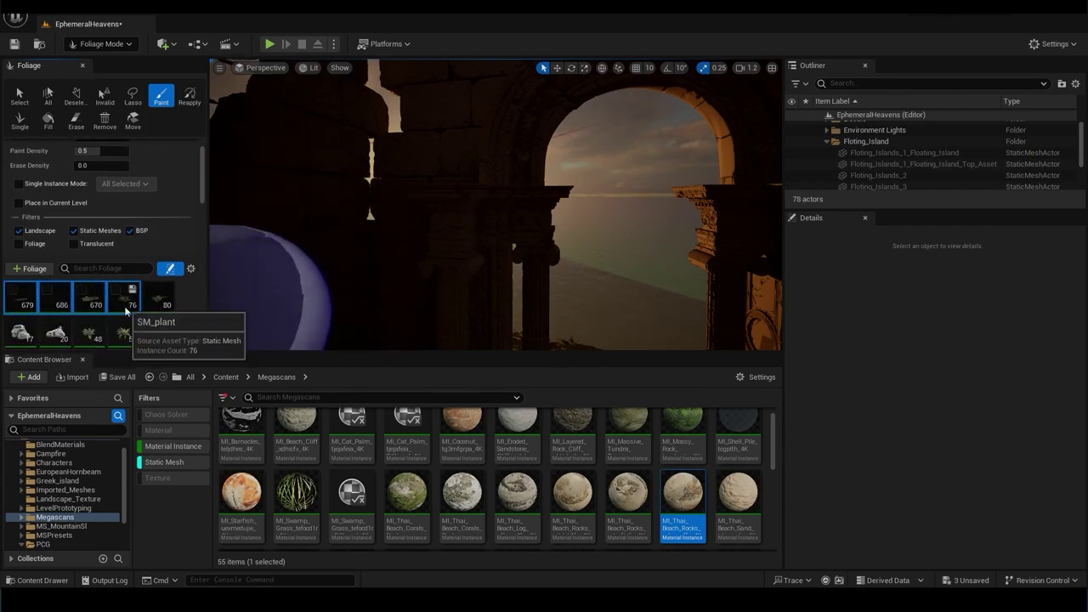
pyautogui.click(445, 224)
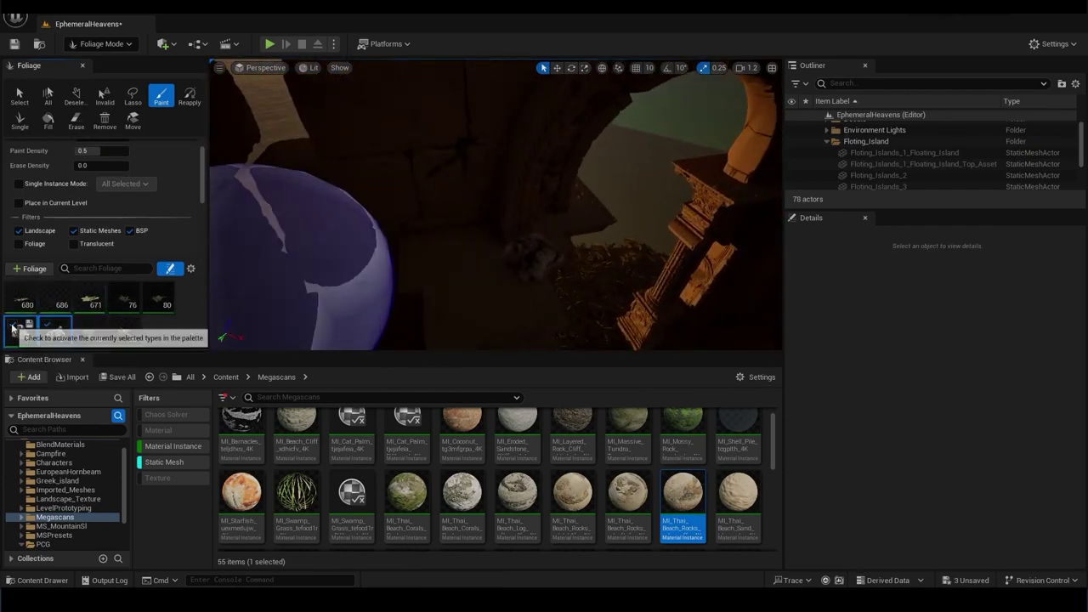
pyautogui.click(88, 330)
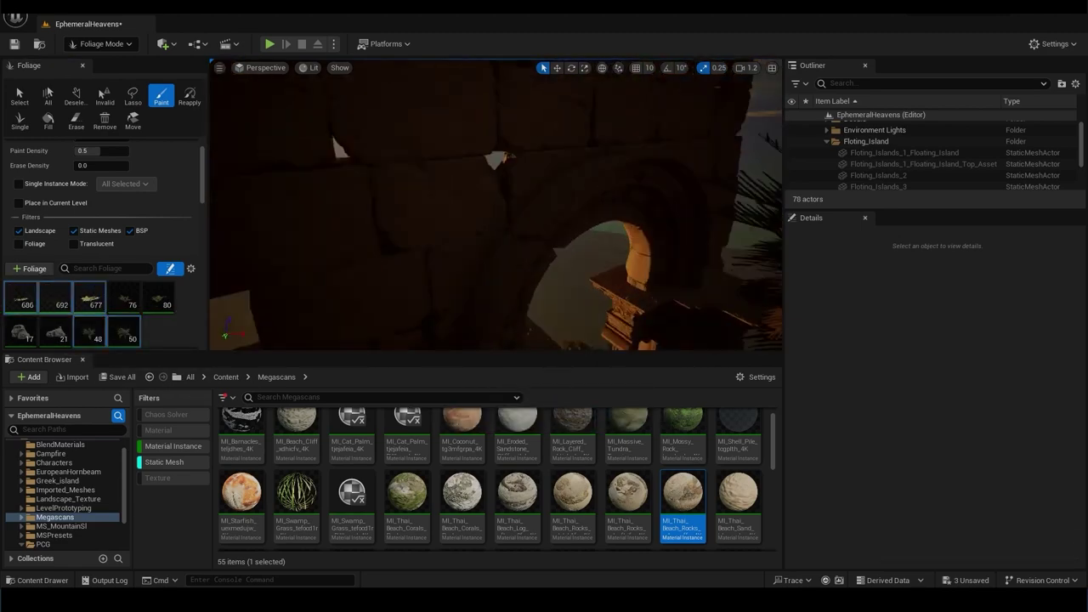
pyautogui.scroll(2, 87, 173)
pyautogui.click(87, 173)
pyautogui.press('Return')
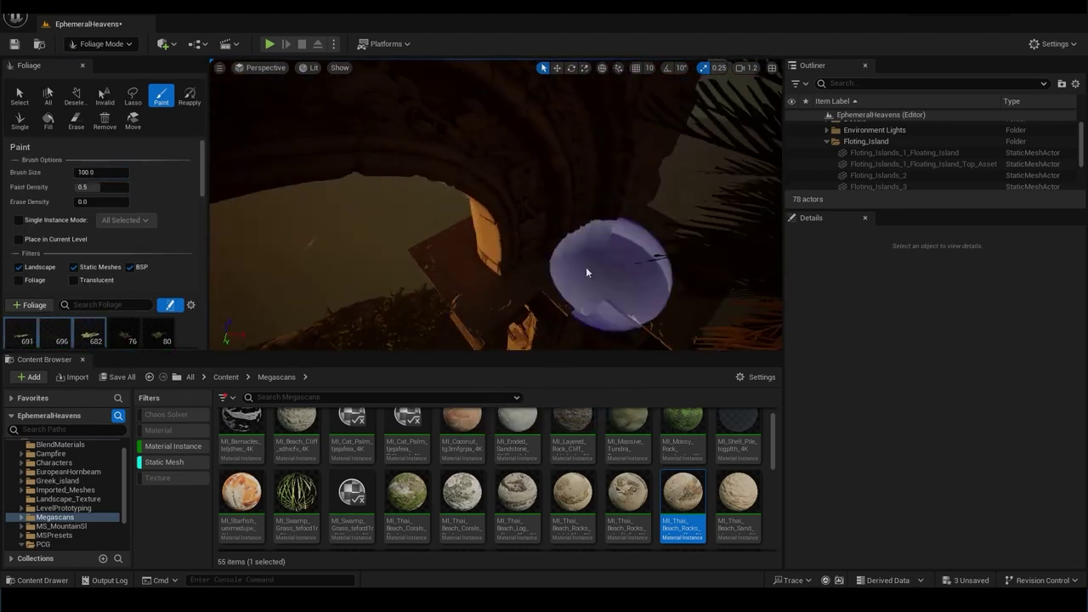
# Paint palms and plants around the rock arch, rocks and pillar, undoing bad strokes.
pyautogui.moveTo(583, 272)
pyautogui.mouseDown(button='right')
pyautogui.moveTo(487, 206)
pyautogui.moveTo(467, 303)
pyautogui.mouseUp(button='right')
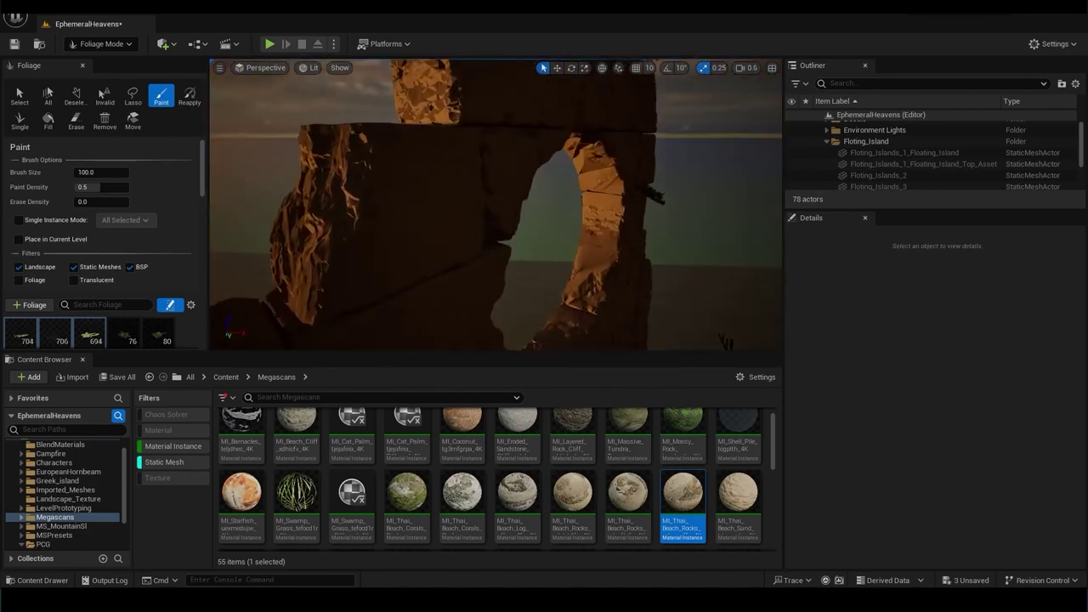
pyautogui.moveTo(467, 303)
pyautogui.mouseDown(button='right')
pyautogui.moveTo(352, 267)
pyautogui.moveTo(399, 247)
pyautogui.moveTo(449, 282)
pyautogui.mouseUp(button='right')
pyautogui.hotkey('ctrl', 'z')
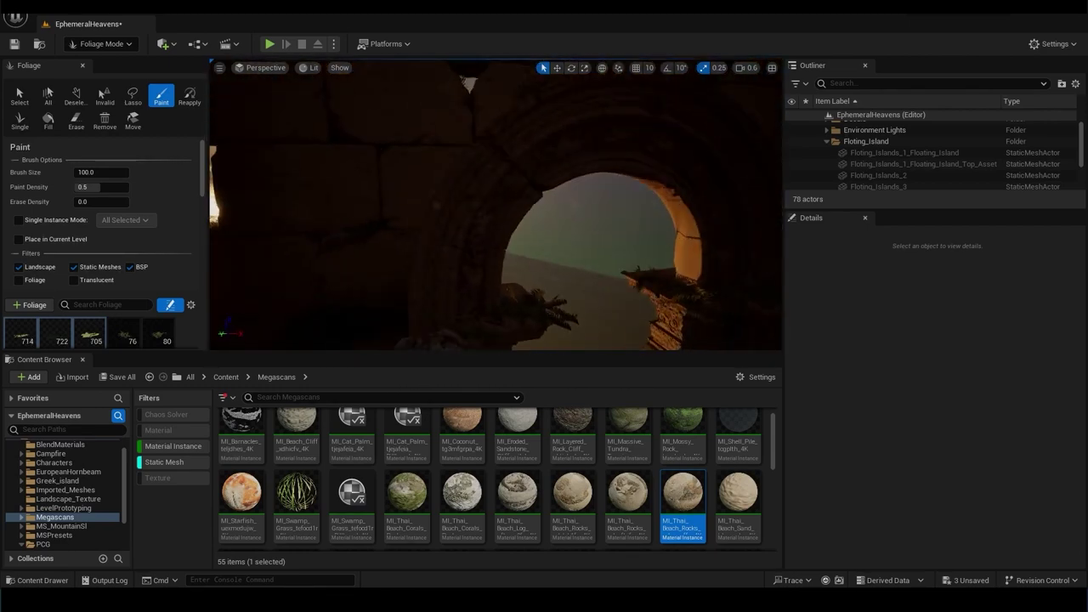
pyautogui.moveTo(490, 185); pyautogui.dragTo(509, 170, button='right')
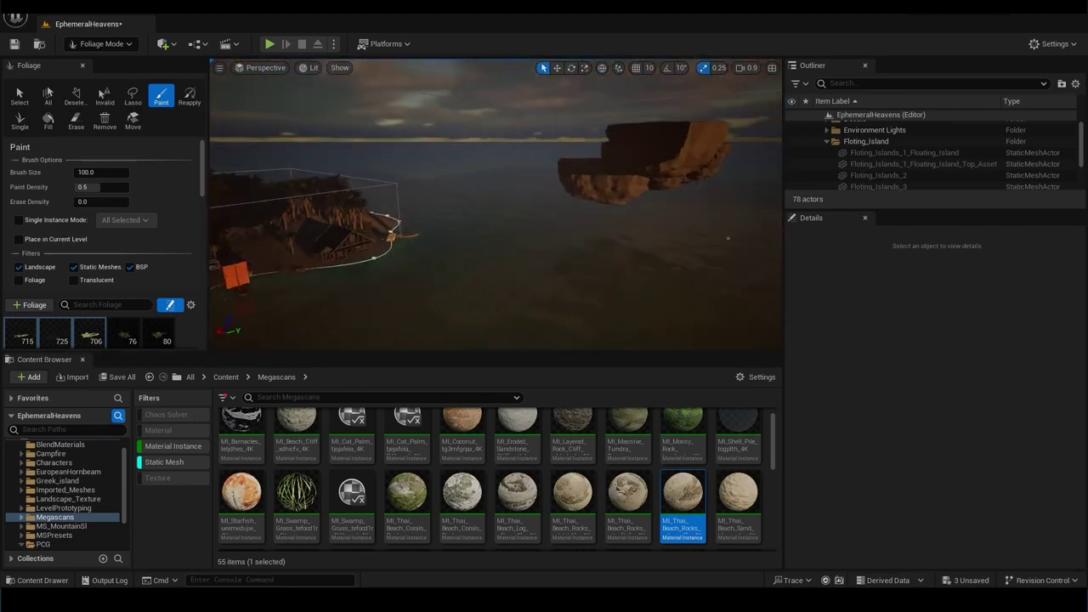
pyautogui.moveTo(510, 170); pyautogui.dragTo(527, 196, button='right')
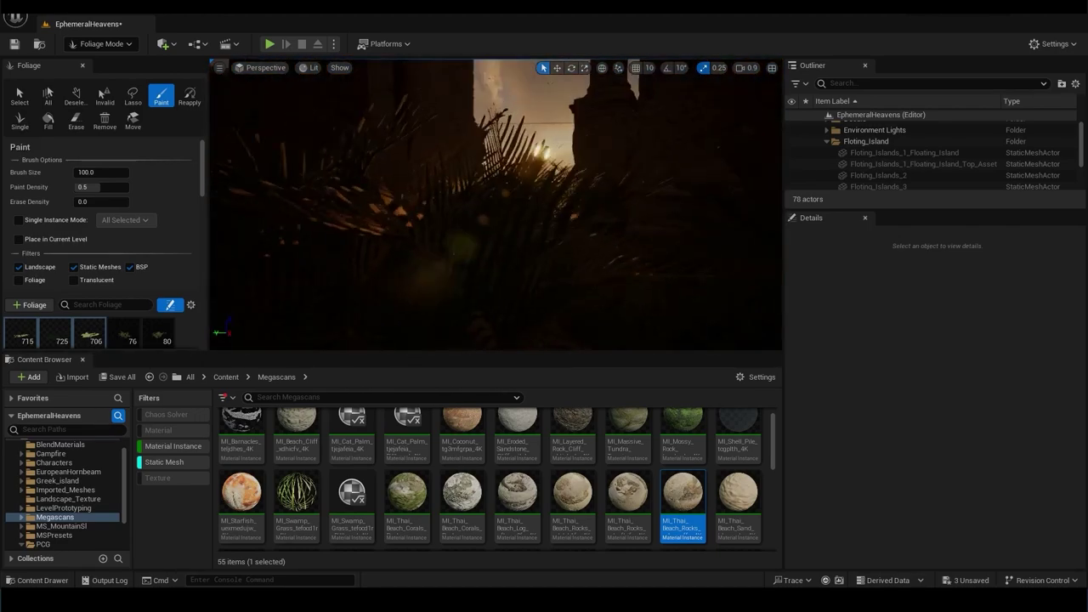
pyautogui.scroll(-3, 126, 289)
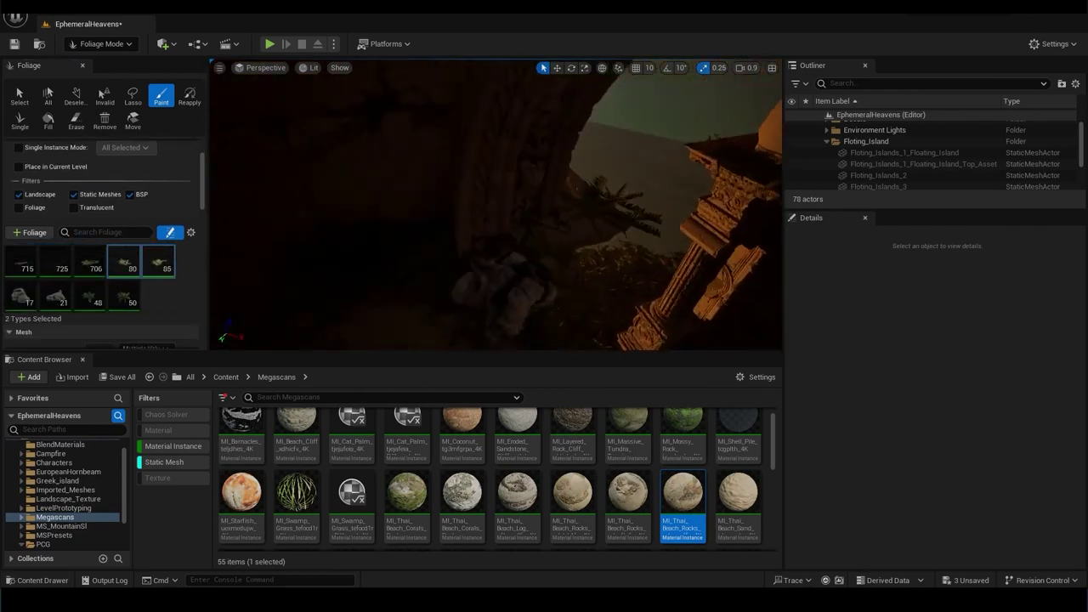
pyautogui.hotkey('ctrl', 'z')
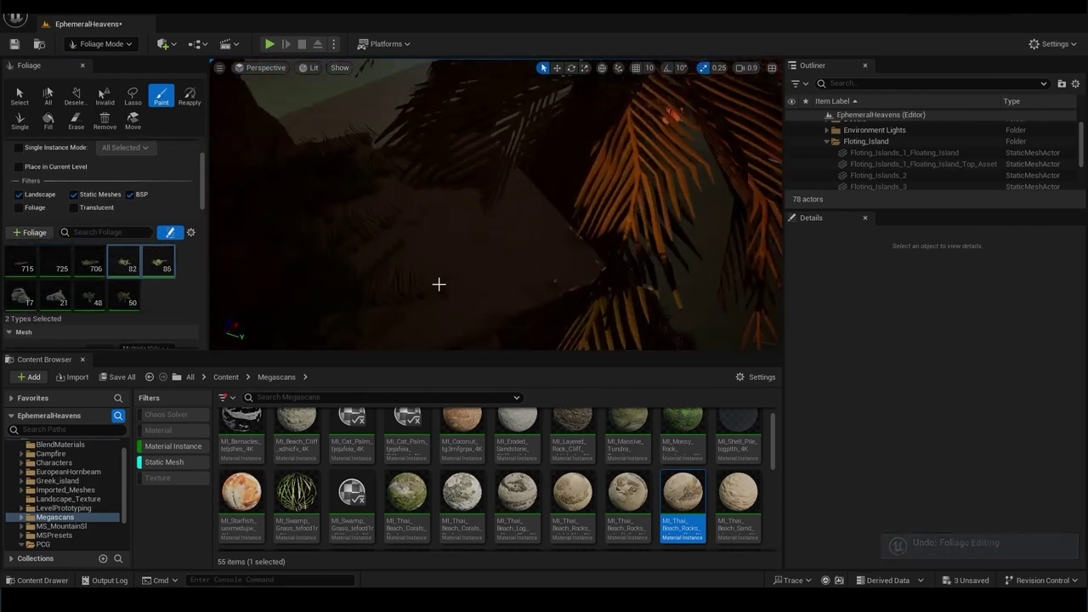
pyautogui.moveTo(436, 289); pyautogui.dragTo(485, 297)
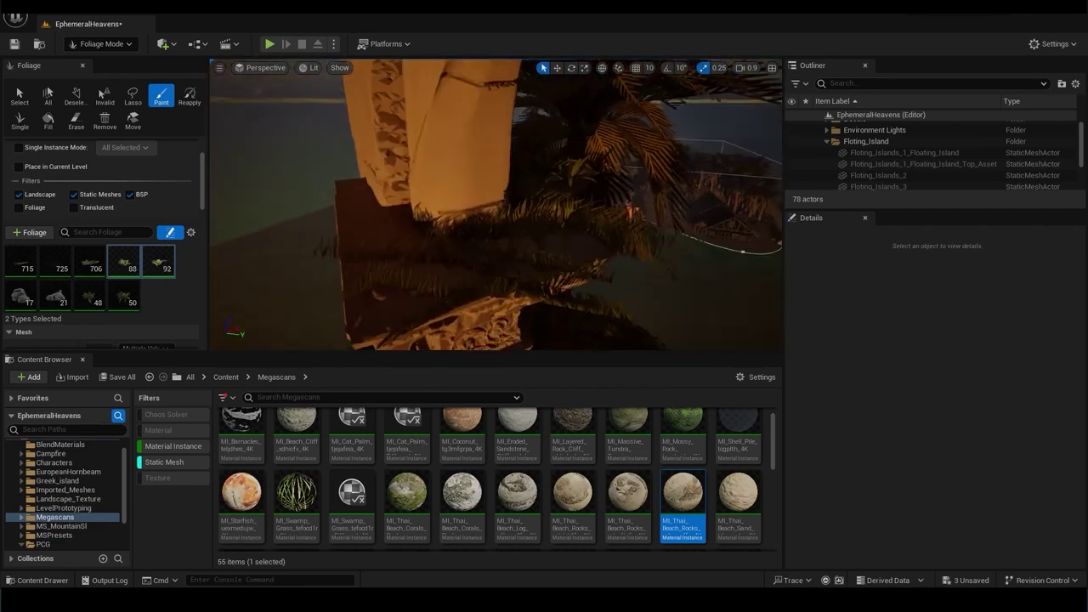
pyautogui.moveTo(465, 264); pyautogui.dragTo(465, 265, button='right')
pyautogui.hotkey('ctrl', 'z')
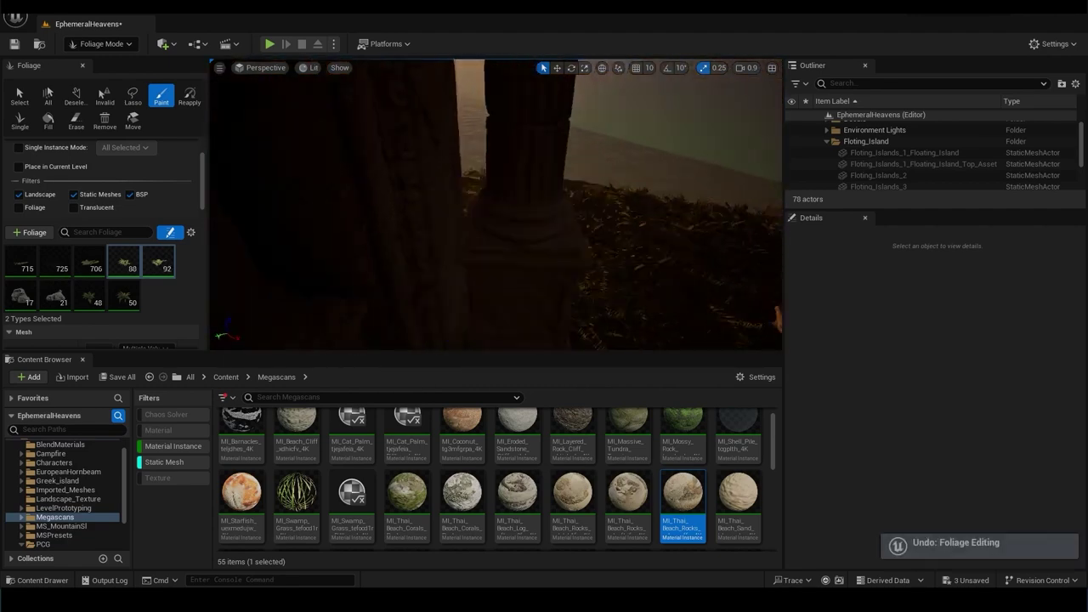
pyautogui.moveTo(496, 255); pyautogui.dragTo(510, 255)
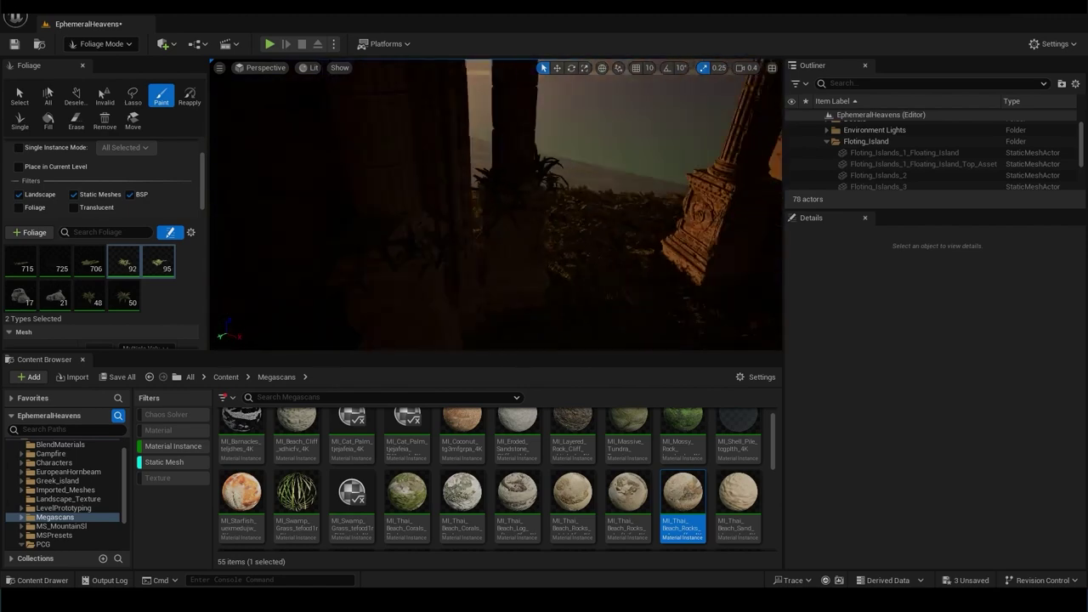
pyautogui.moveTo(493, 204); pyautogui.dragTo(476, 213, button='right')
# Fly out to the seaside cliff and raise the brush size to 300.
pyautogui.scroll(3, 102, 176)
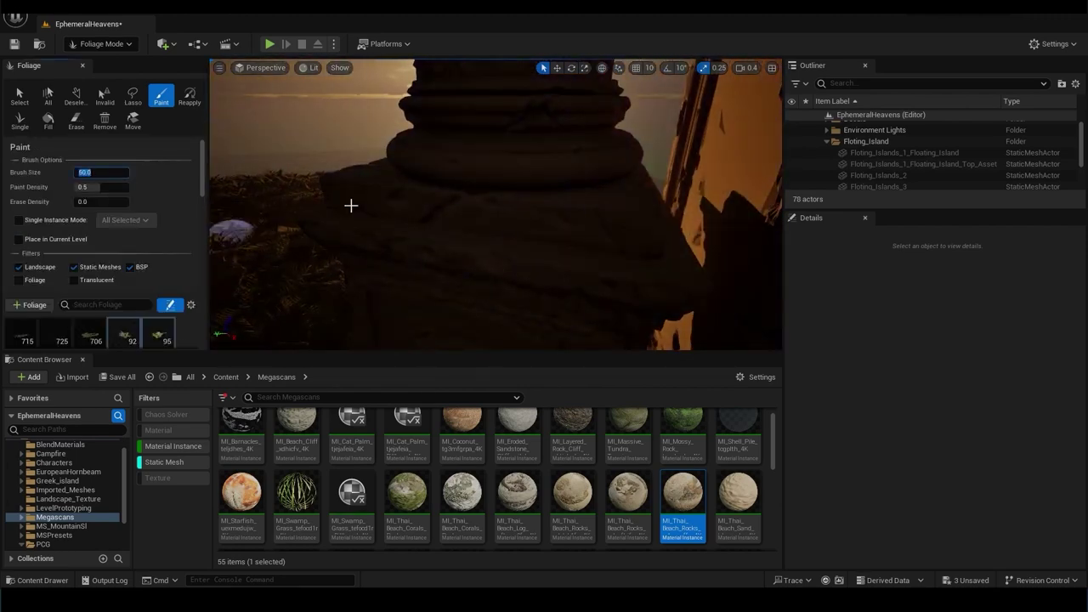
pyautogui.moveTo(351, 205); pyautogui.dragTo(351, 153, button='right')
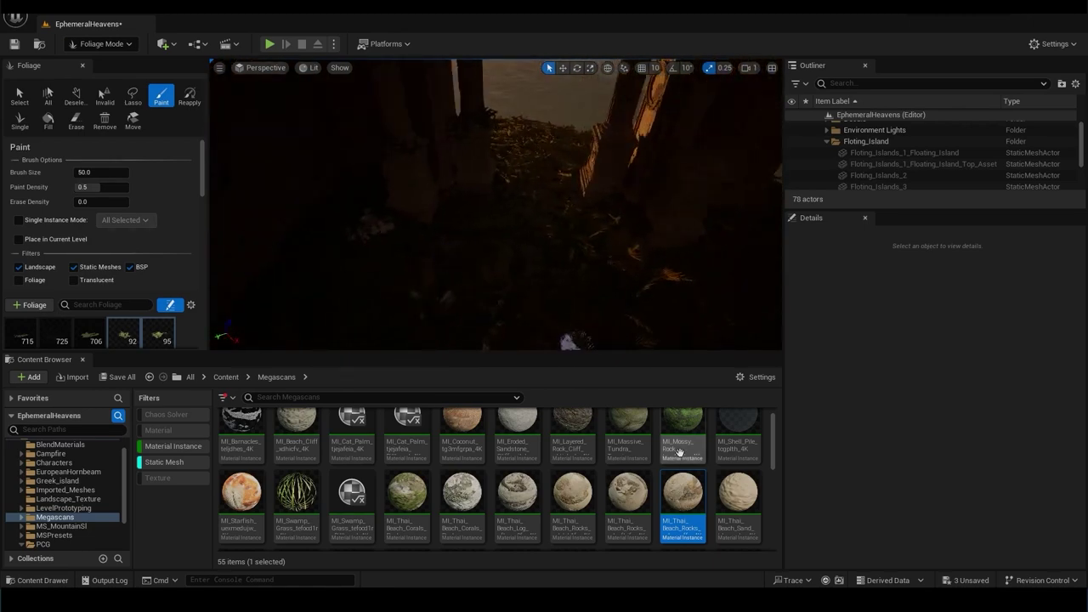
pyautogui.scroll(-2, 142, 289)
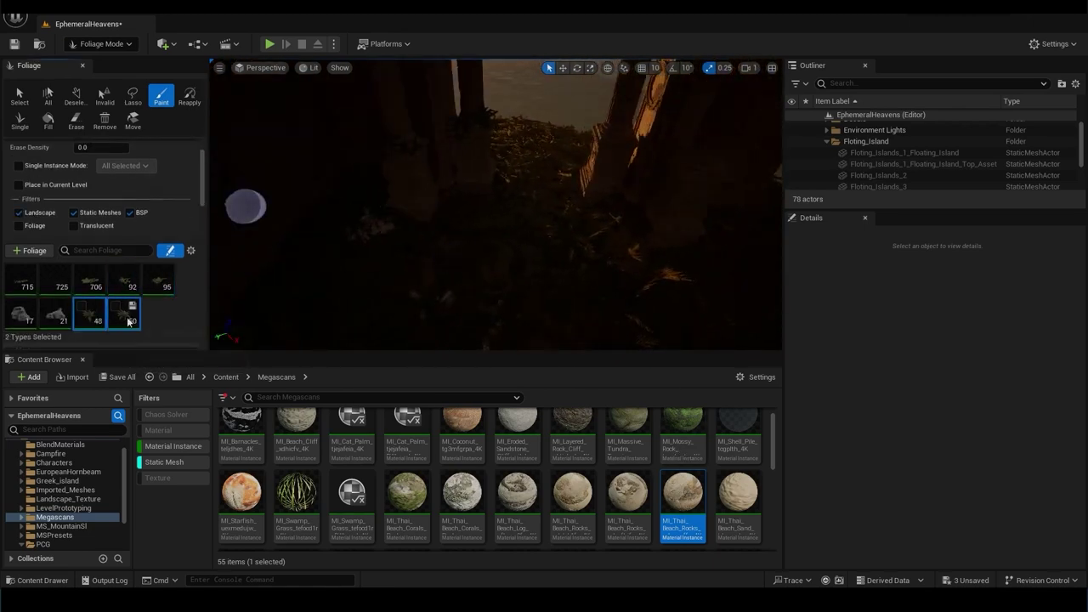
pyautogui.moveTo(351, 204); pyautogui.dragTo(357, 196, button='right')
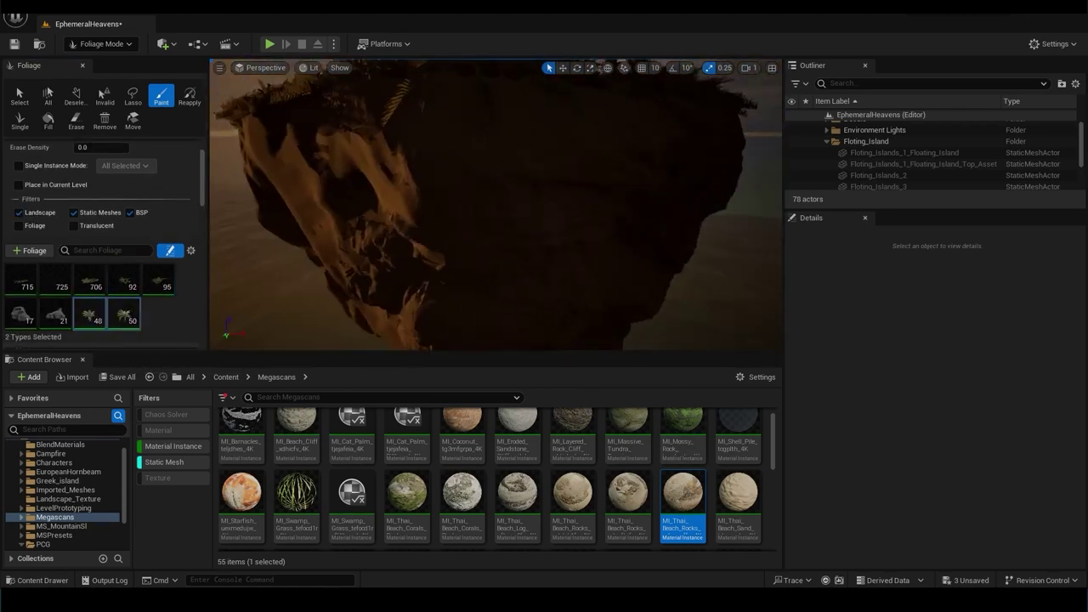
pyautogui.moveTo(334, 292); pyautogui.dragTo(334, 292, button='right')
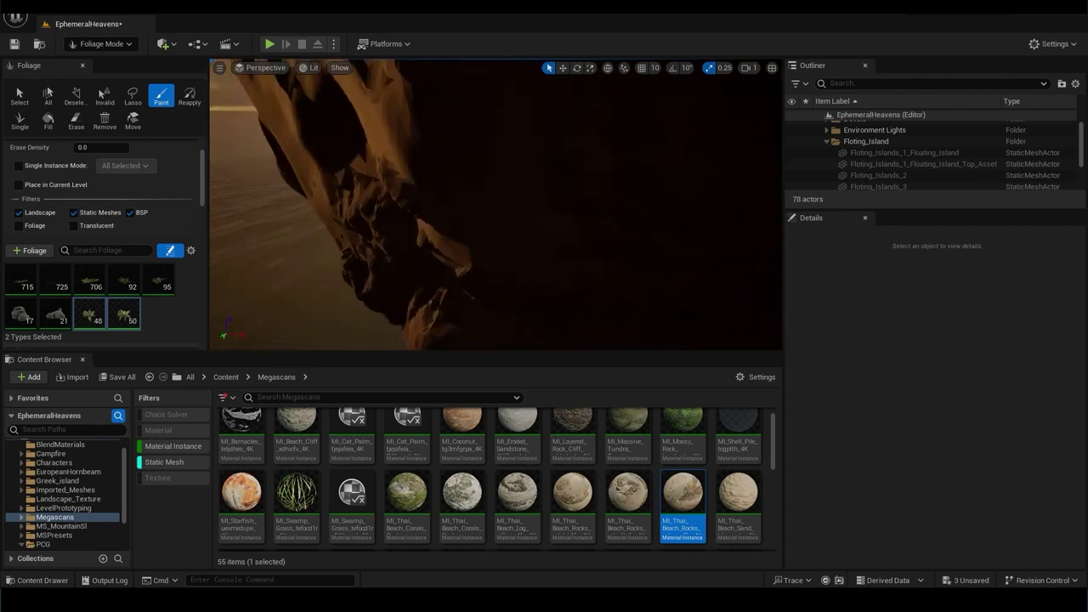
pyautogui.scroll(-5, 119, 281)
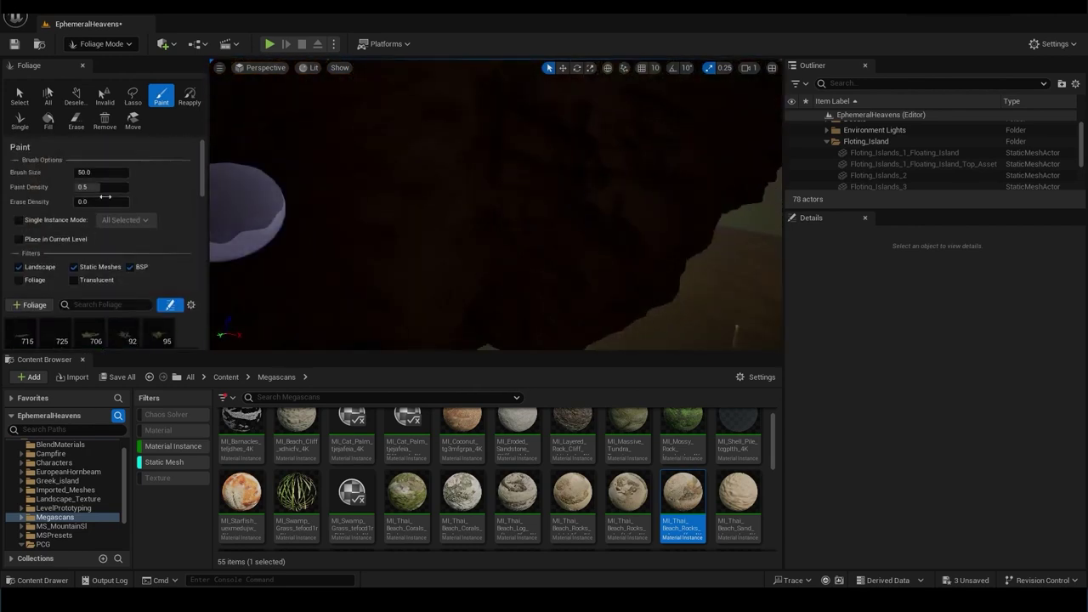
pyautogui.write('300')
pyautogui.press('Return')
# Set paint density to 1.0 and select all five foliage types in the first row.
pyautogui.moveTo(436, 218); pyautogui.dragTo(442, 212, button='right')
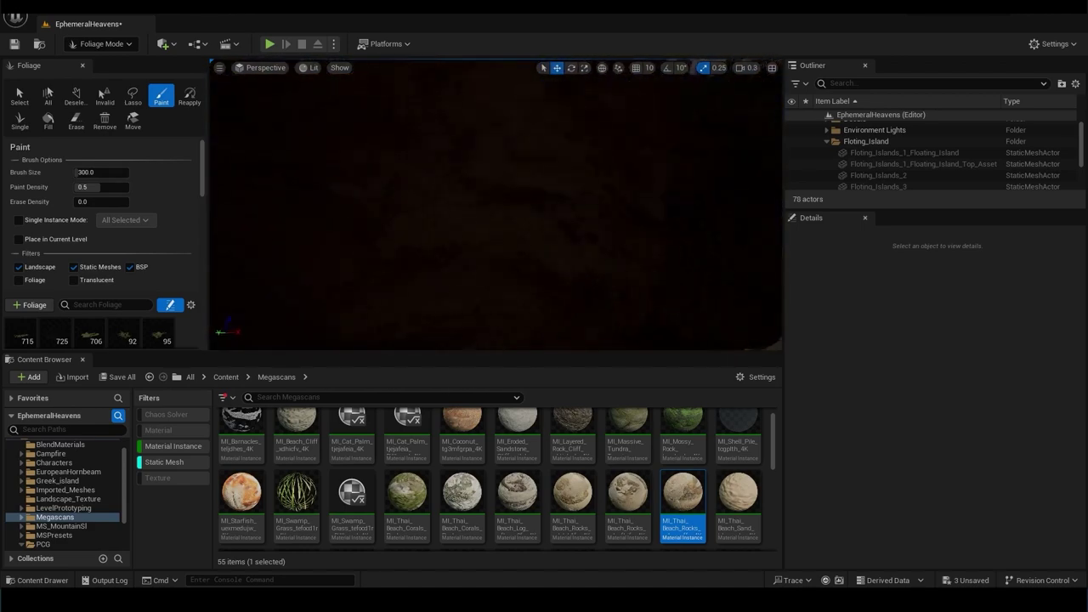
pyautogui.moveTo(544, 226); pyautogui.dragTo(453, 231, button='right')
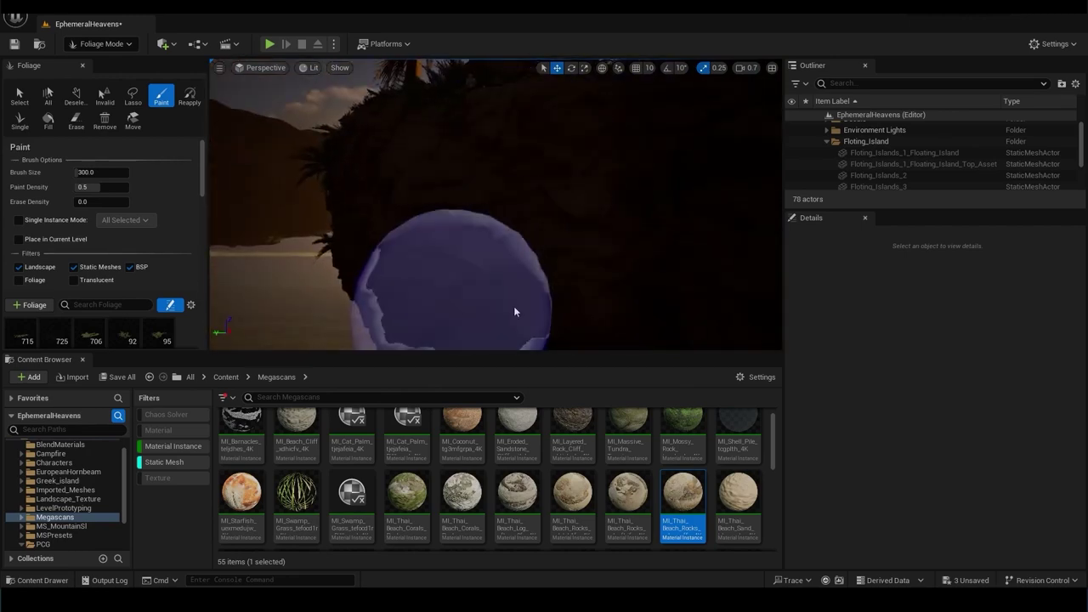
pyautogui.moveTo(514, 312); pyautogui.dragTo(514, 312, button='right')
pyautogui.moveTo(532, 192); pyautogui.dragTo(532, 192, button='right')
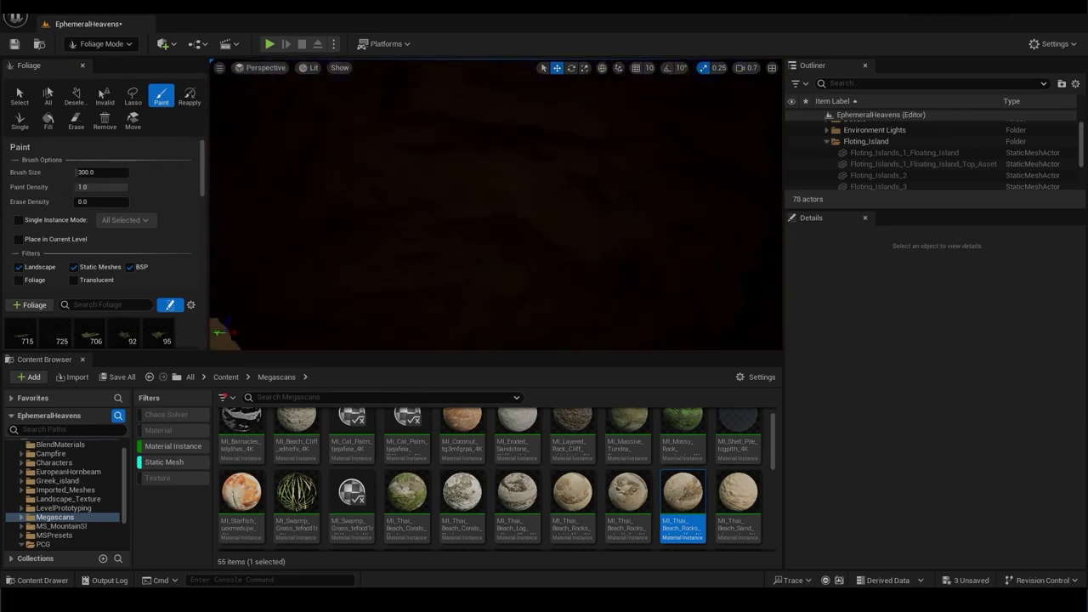
pyautogui.moveTo(423, 233); pyautogui.dragTo(423, 233, button='right')
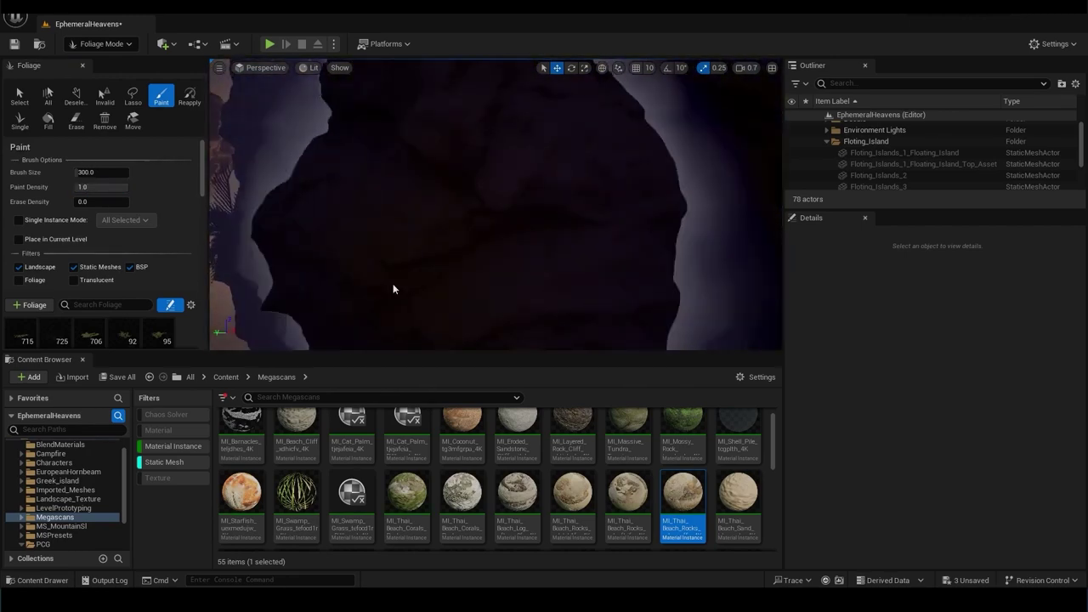
pyautogui.moveTo(393, 283); pyautogui.dragTo(393, 283, button='right')
pyautogui.scroll(-3, 117, 281)
pyautogui.click(21, 244)
pyautogui.keyDown('shift'); pyautogui.click(159, 244); pyautogui.keyUp('shift')
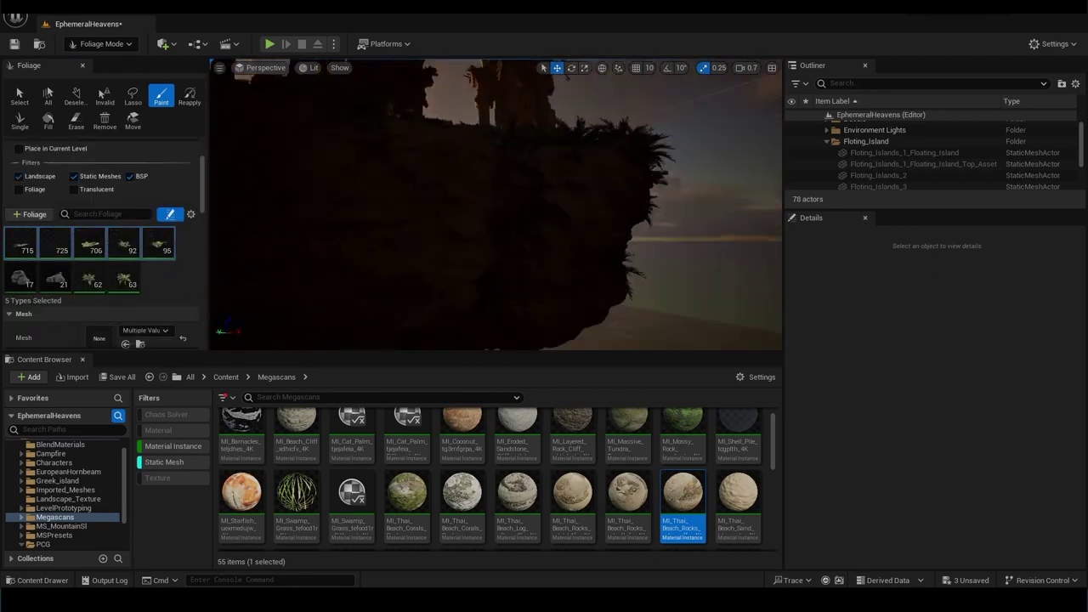
# Paint foliage across the island cliff and around the ruined arches.
pyautogui.moveTo(656, 204); pyautogui.dragTo(656, 204, button='right')
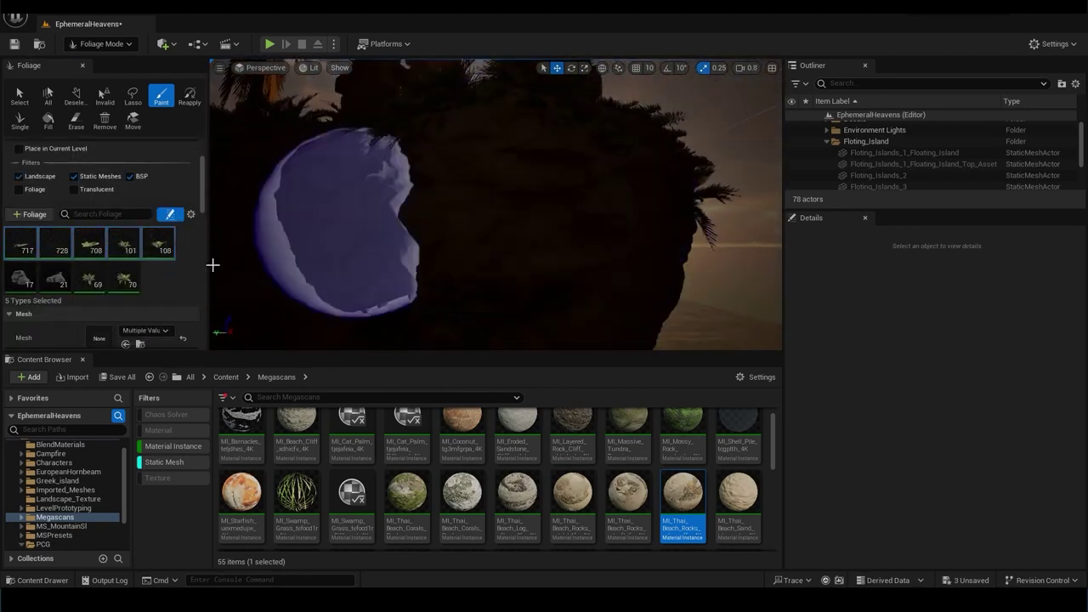
pyautogui.click(559, 219)
pyautogui.moveTo(559, 219); pyautogui.dragTo(559, 219, button='right')
pyautogui.moveTo(496, 204); pyautogui.dragTo(496, 204, button='right')
pyautogui.click(495, 204)
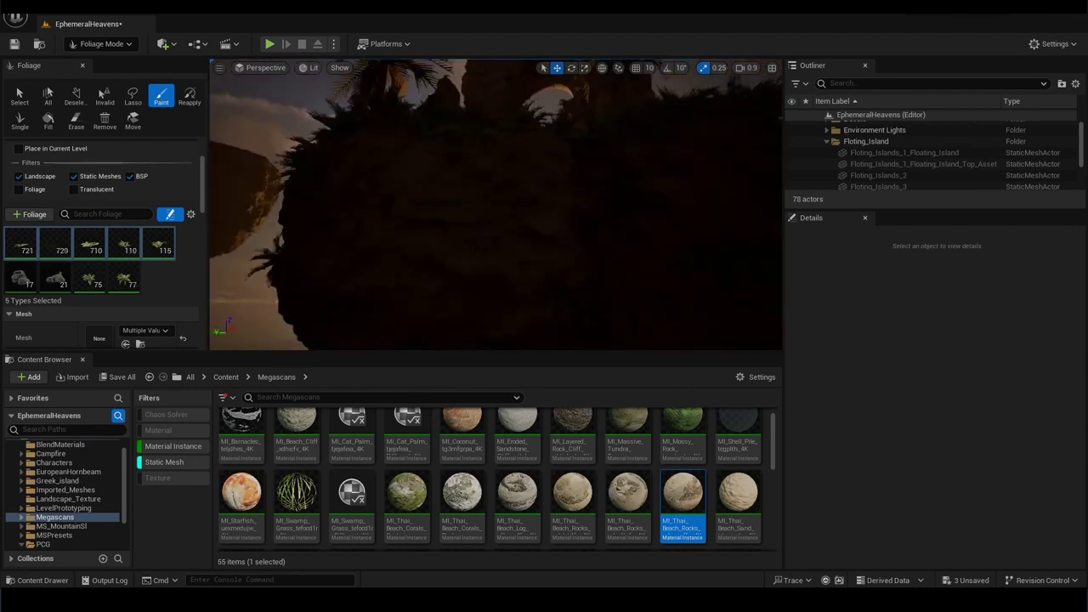
pyautogui.moveTo(547, 171); pyautogui.dragTo(548, 172, button='right')
pyautogui.click(547, 172)
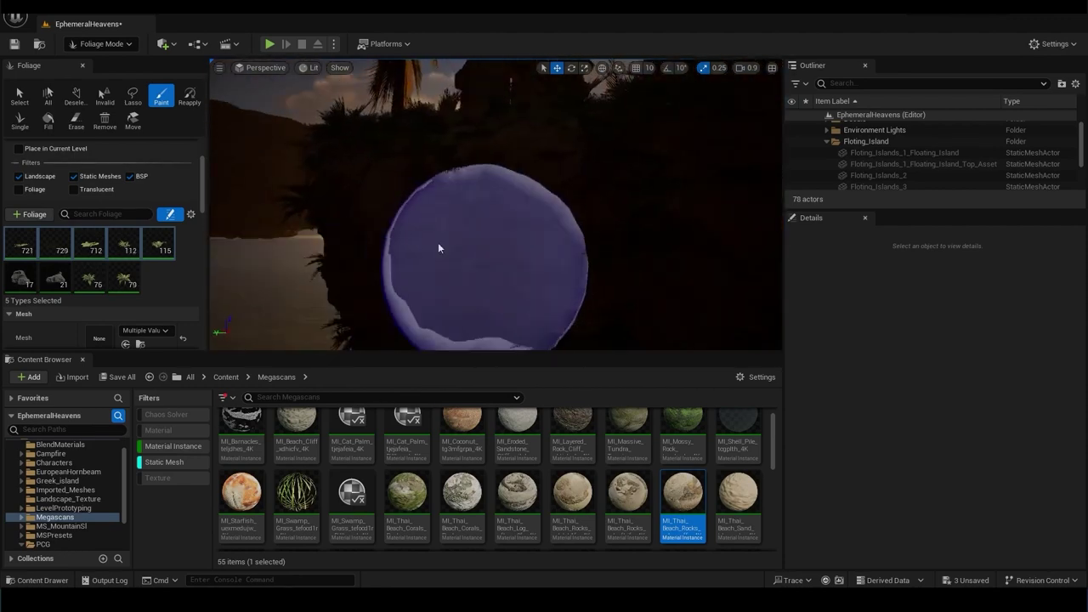
pyautogui.moveTo(438, 242); pyautogui.dragTo(437, 242, button='right')
# Return to Selection Mode and fly through the ruined arches toward the sunset.
pyautogui.hotkey('shift', '1')
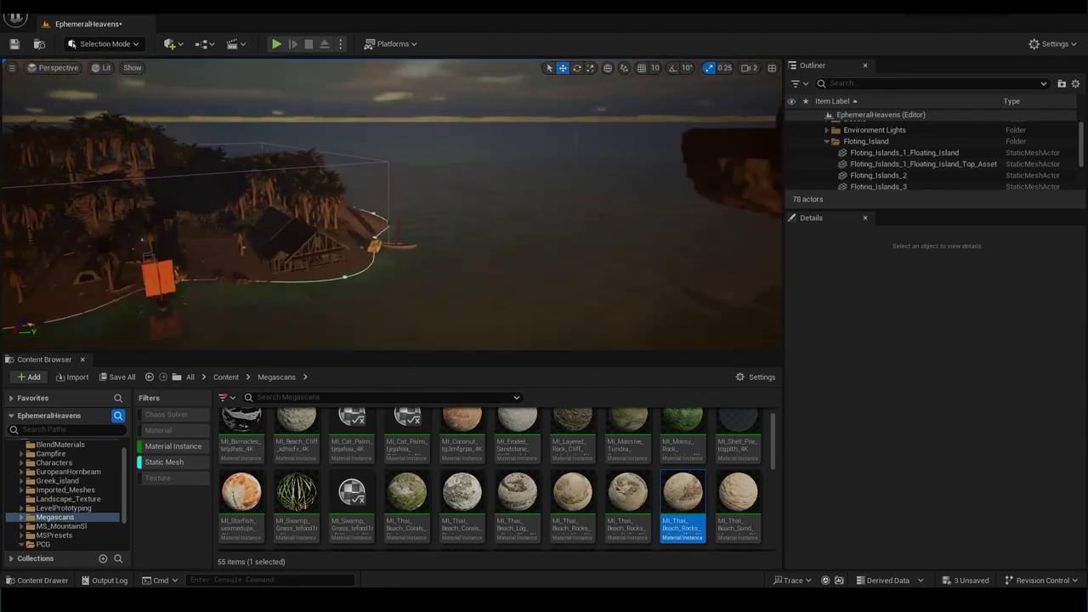
pyautogui.moveTo(391, 204); pyautogui.dragTo(391, 204, button='right')
pyautogui.scroll(-3, 391, 204)
pyautogui.scroll(3, 391, 204)
pyautogui.scroll(-3, 391, 204)
pyautogui.scroll(3, 391, 204)
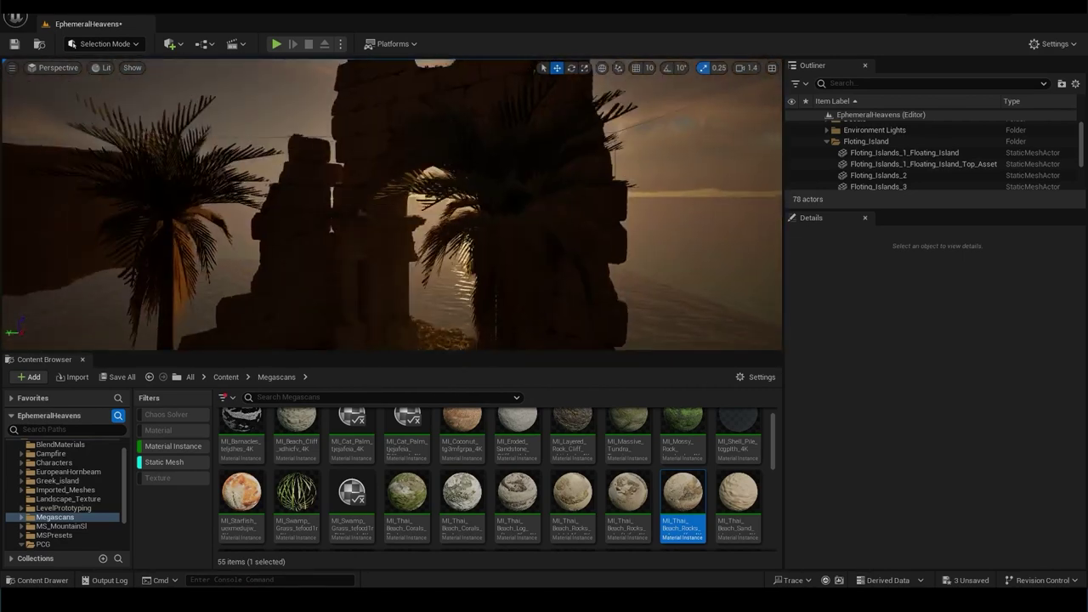
pyautogui.moveTo(502, 245); pyautogui.dragTo(502, 245, button='right')
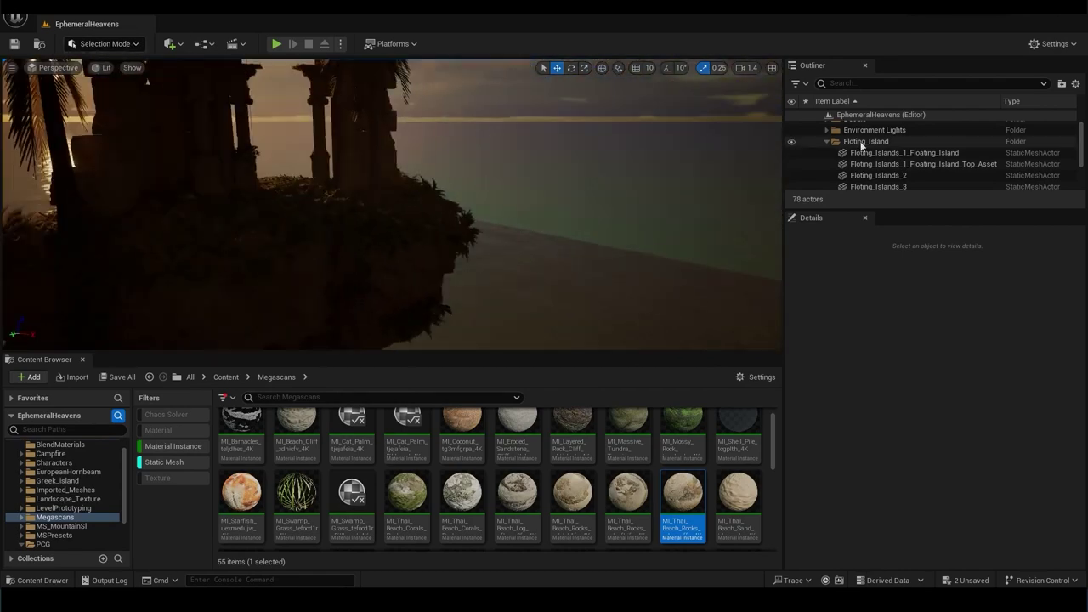
# Frame the floating island with F and start renaming the new cine camera.
pyautogui.click(387, 264)
pyautogui.press('f')
pyautogui.keyDown('ctrl'); pyautogui.click(904, 165); pyautogui.keyUp('ctrl')
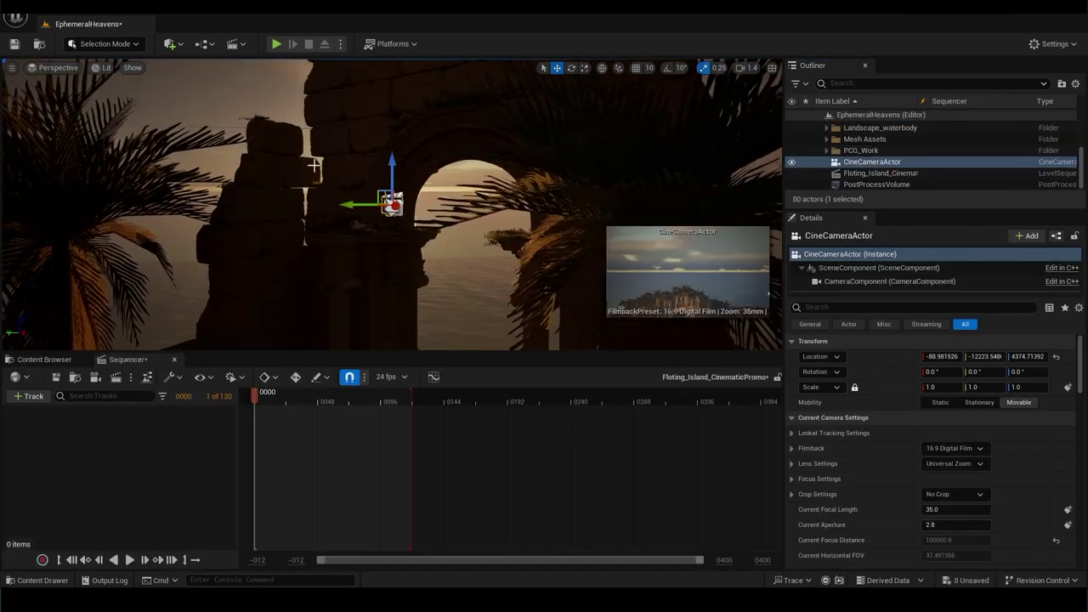
pyautogui.click(867, 164)
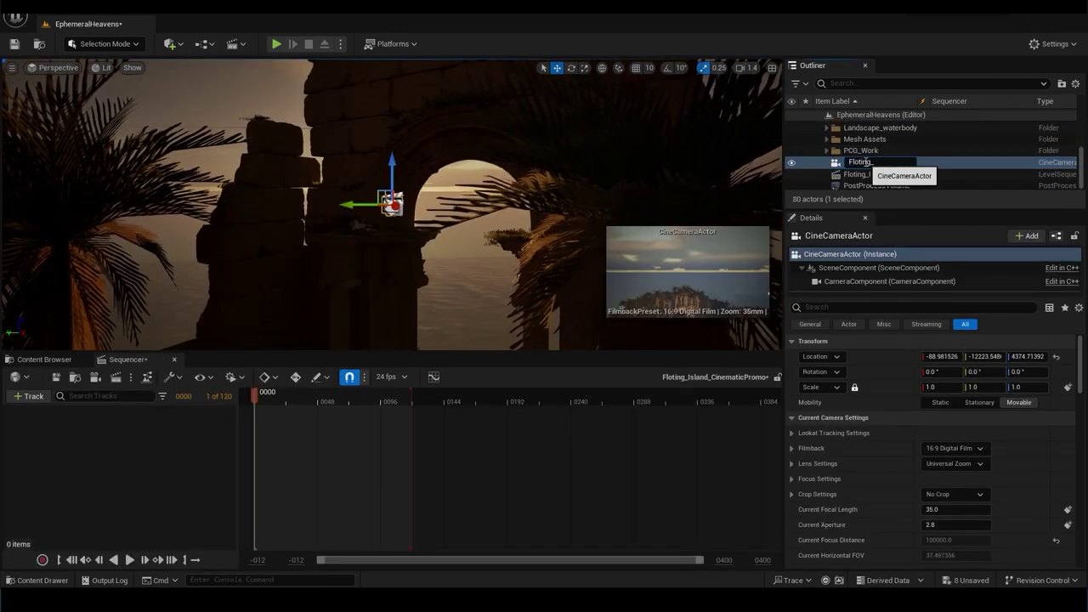
# Name the camera Floting_PromoCam_1, pilot it, and set a 2.39 crop with 25 mm focal length.
pyautogui.press('Return')
pyautogui.rightClick(816, 173)
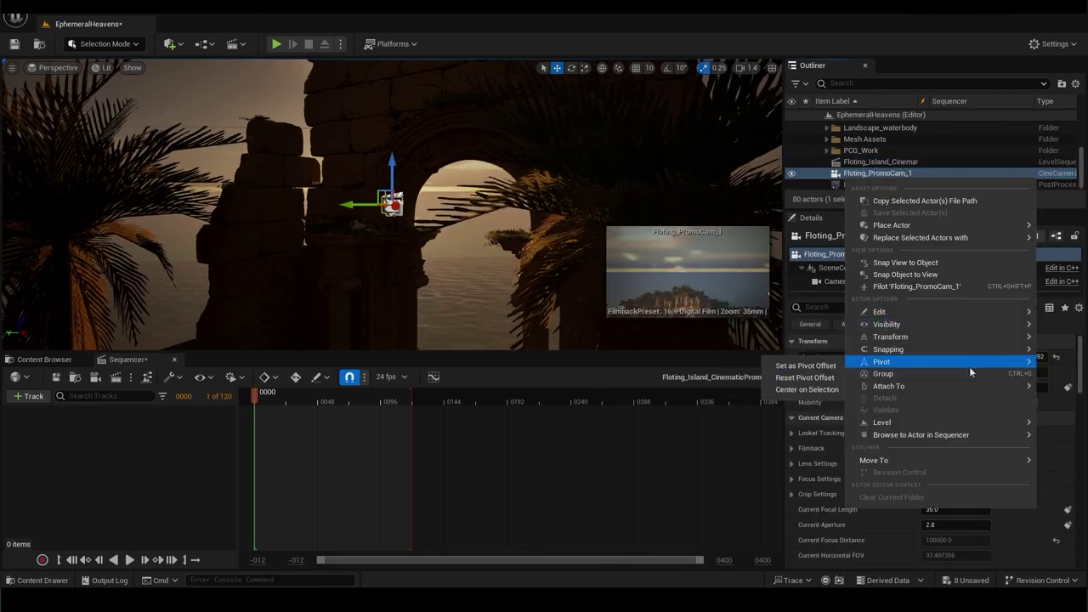
pyautogui.click(969, 289)
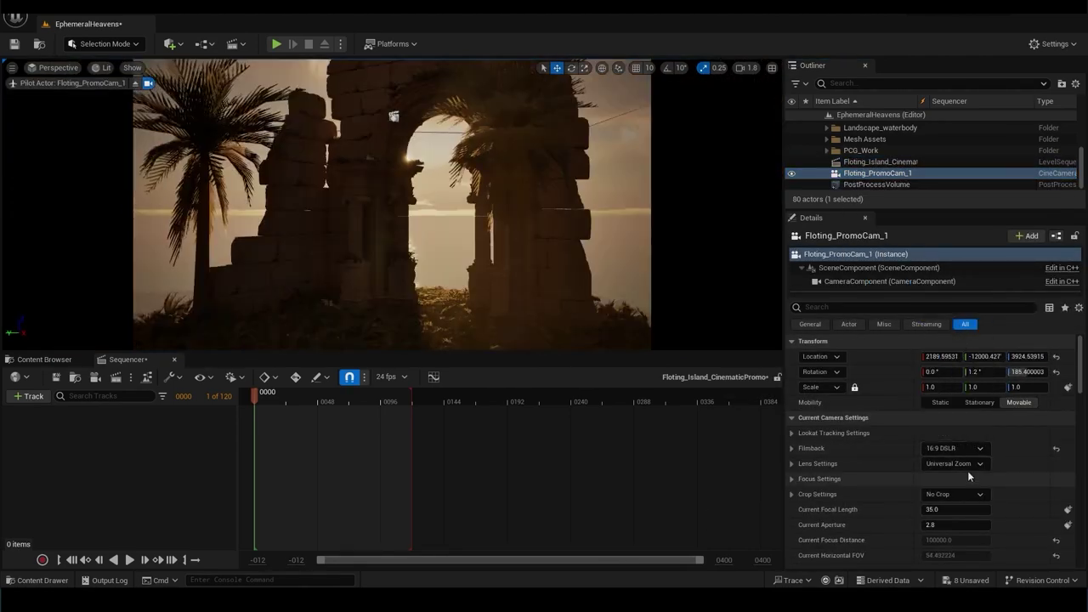
pyautogui.scroll(-1, 1016, 464)
pyautogui.click(965, 503)
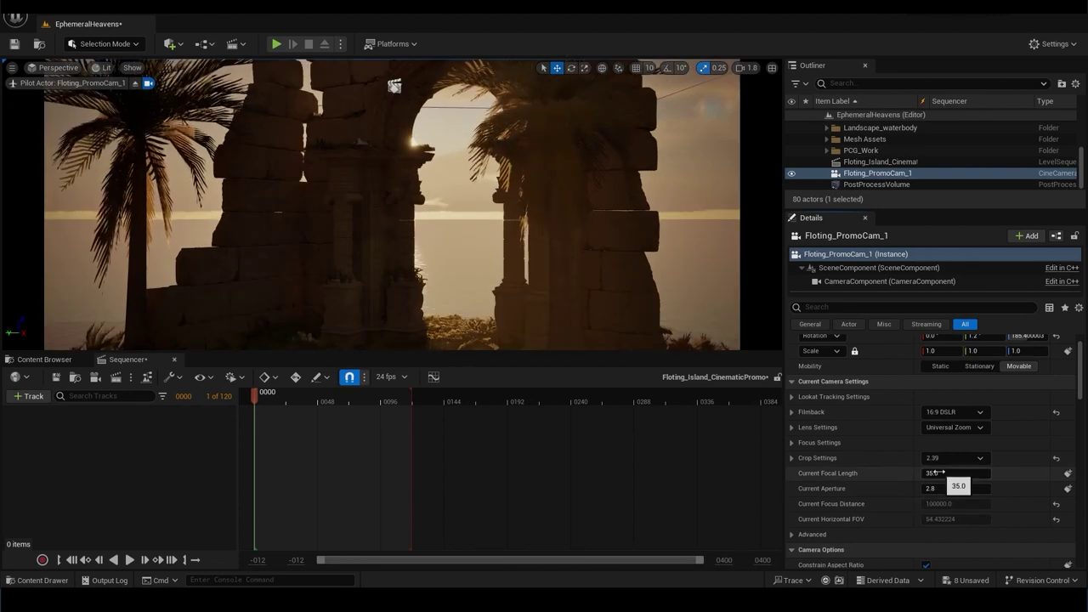
pyautogui.moveTo(948, 475); pyautogui.dragTo(631, 441)
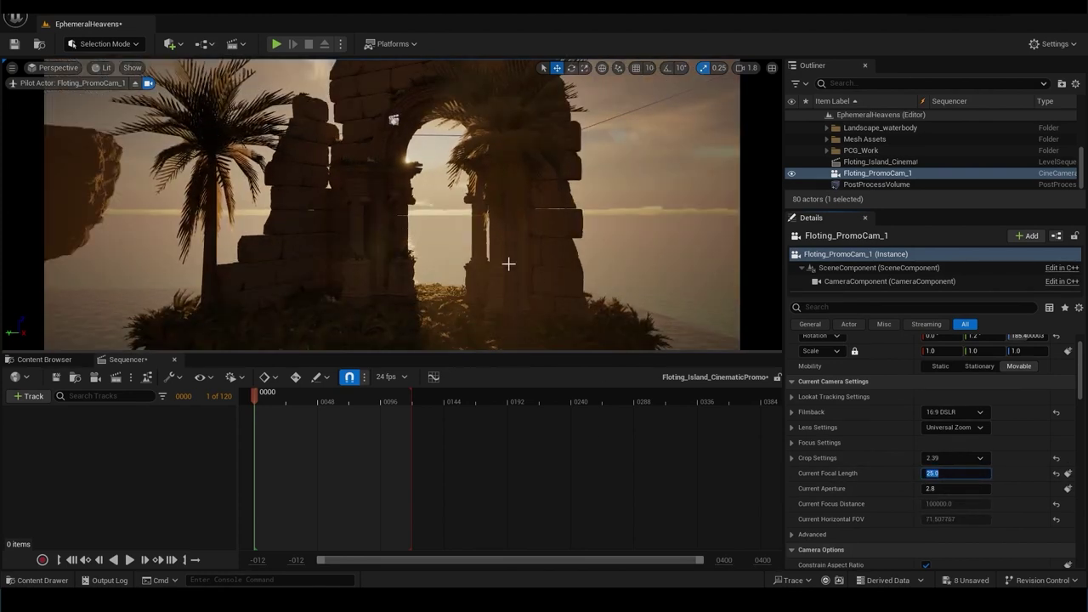
# Set T_ScreenDirt02_w as the camera's Dirt Mask Texture.
pyautogui.scroll(-2, 911, 392)
pyautogui.scroll(-5, 872, 425)
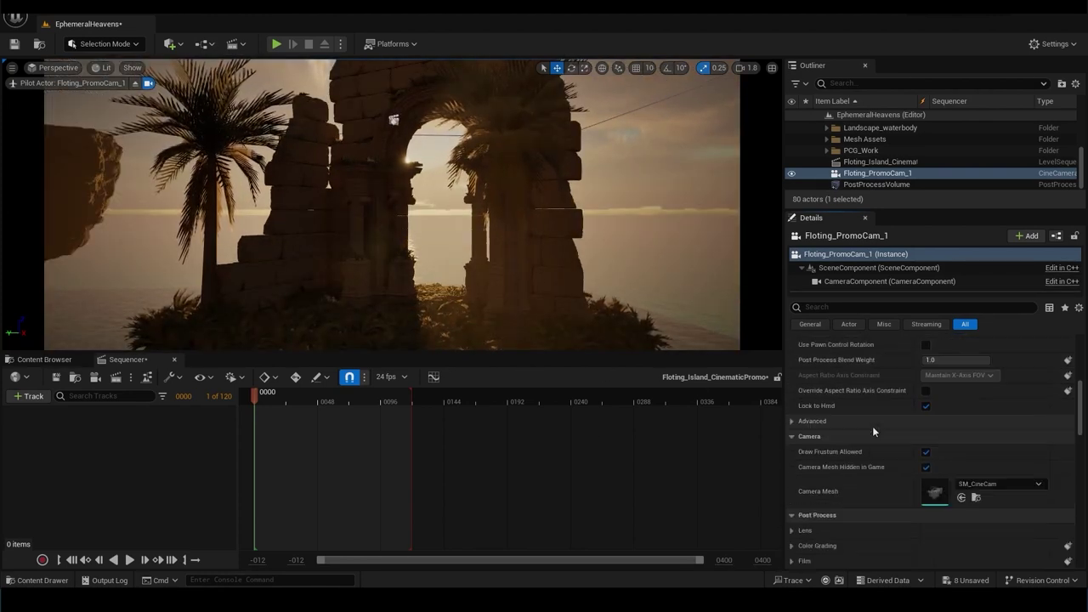
pyautogui.scroll(-5, 872, 426)
pyautogui.scroll(-3, 800, 408)
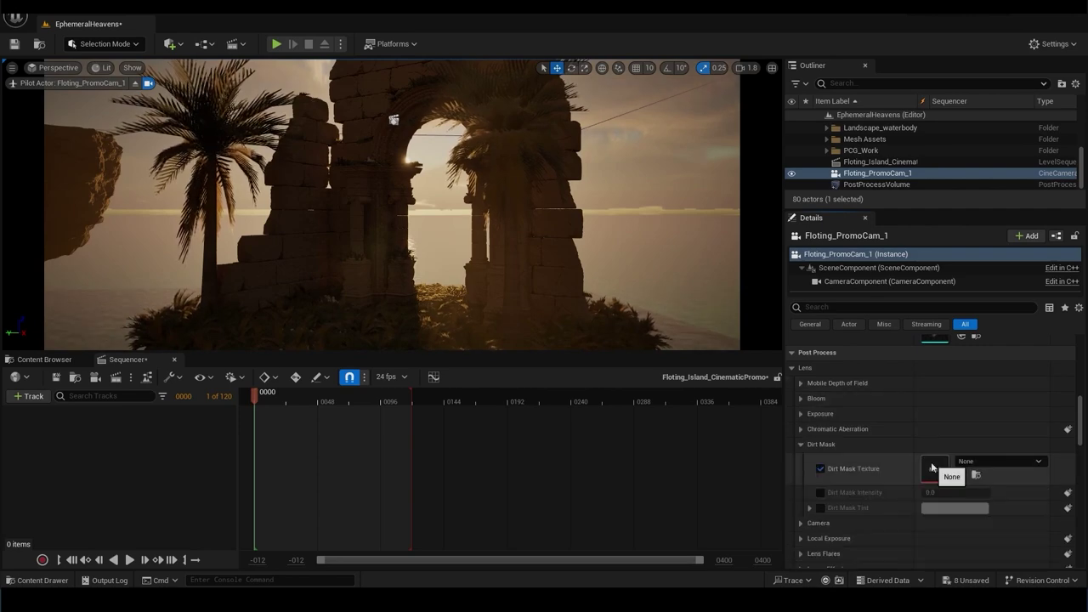
pyautogui.click(932, 467)
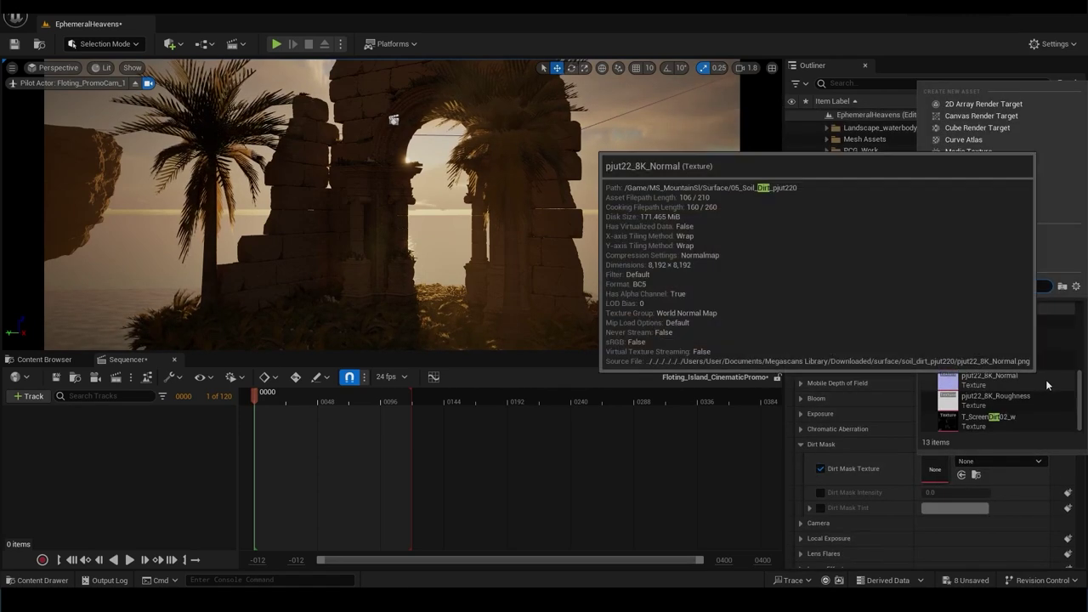
pyautogui.click(1020, 425)
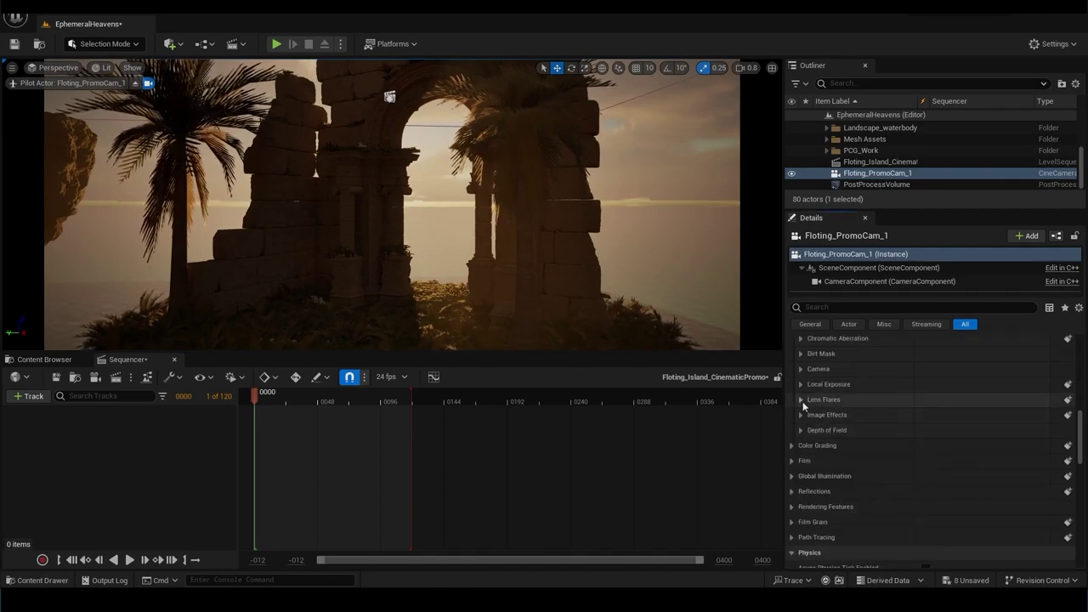
# Move the camera back and turn it to frame the sun through the arch.
pyautogui.scroll(-5, 826, 444)
pyautogui.scroll(-5, 827, 444)
pyautogui.moveTo(391, 204); pyautogui.dragTo(340, 204, button='right')
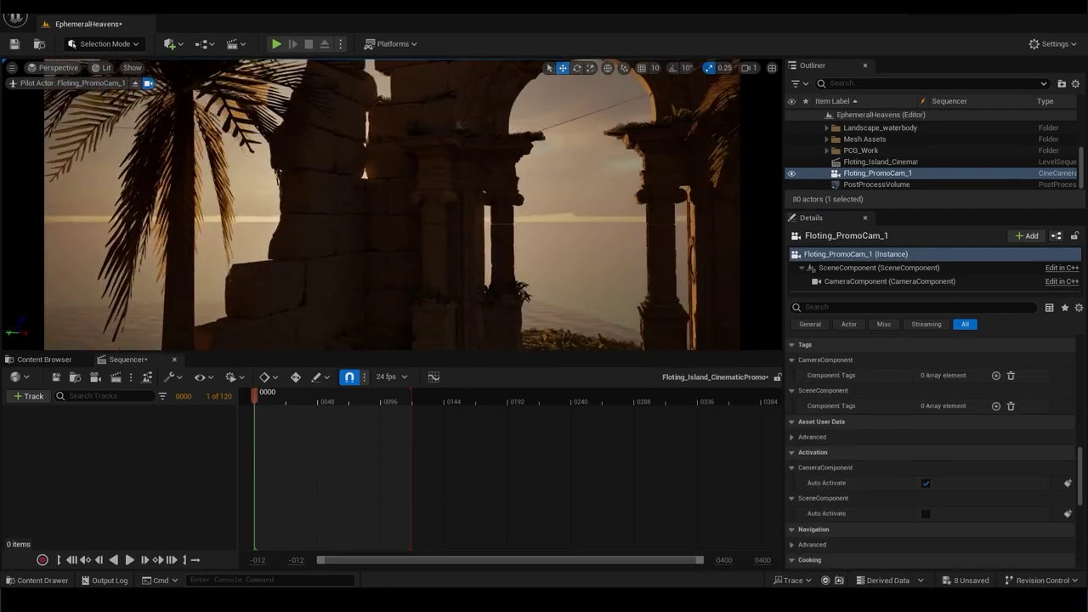
pyautogui.moveTo(407, 128)
pyautogui.mouseDown(button='right')
pyautogui.moveTo(432, 285)
pyautogui.moveTo(388, 163)
pyautogui.moveTo(582, 306)
pyautogui.moveTo(512, 124)
pyautogui.mouseUp(button='right')
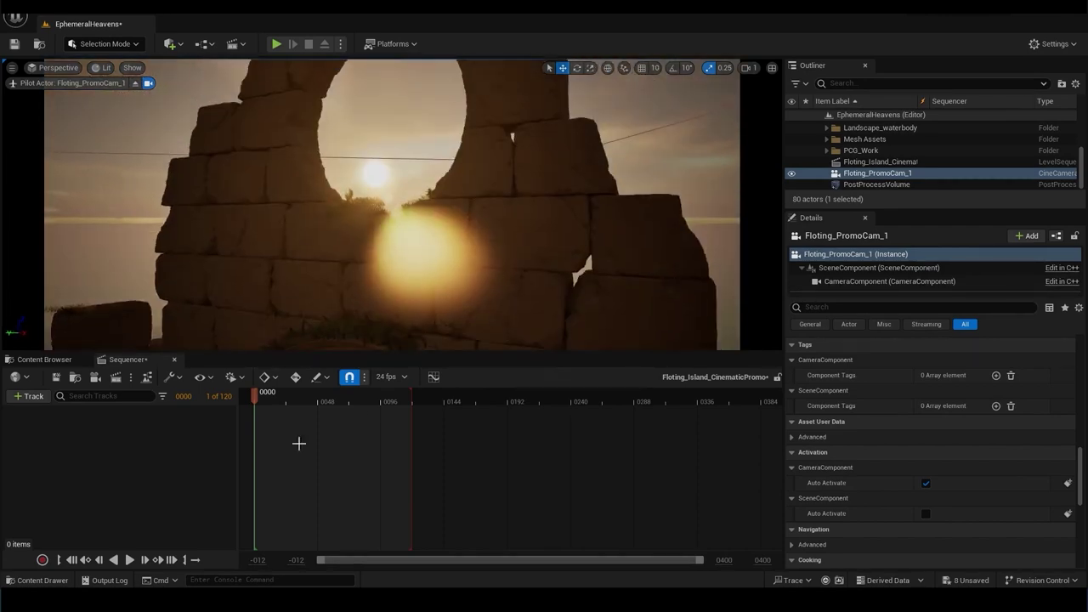
# Add Floting_PromoCam_1 to the sequence and extend its camera cut to frame 240.
pyautogui.click(30, 396)
pyautogui.moveTo(117, 216)
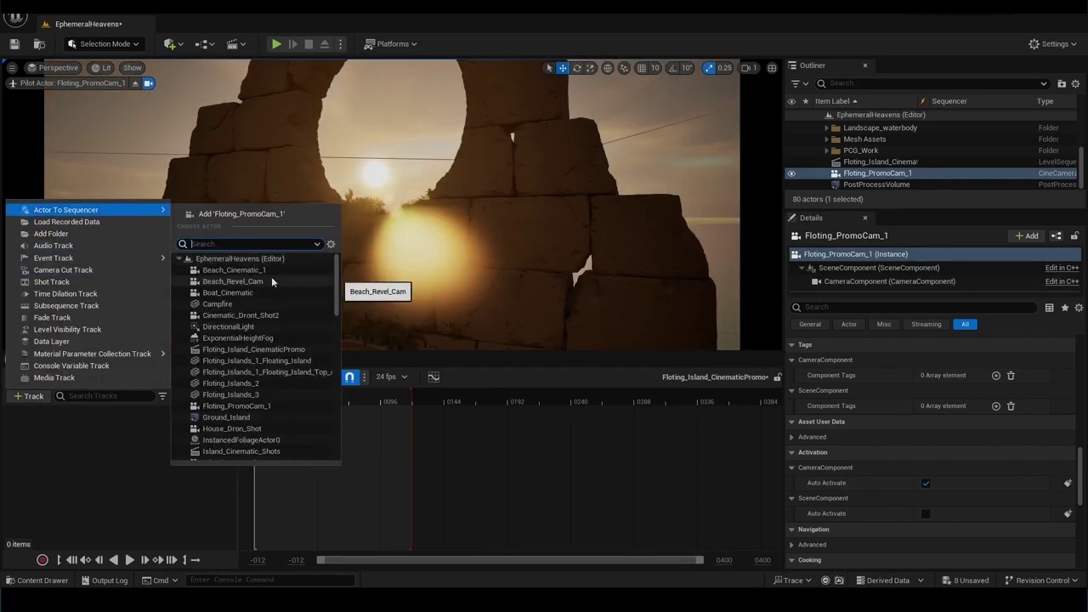
pyautogui.scroll(-2, 287, 418)
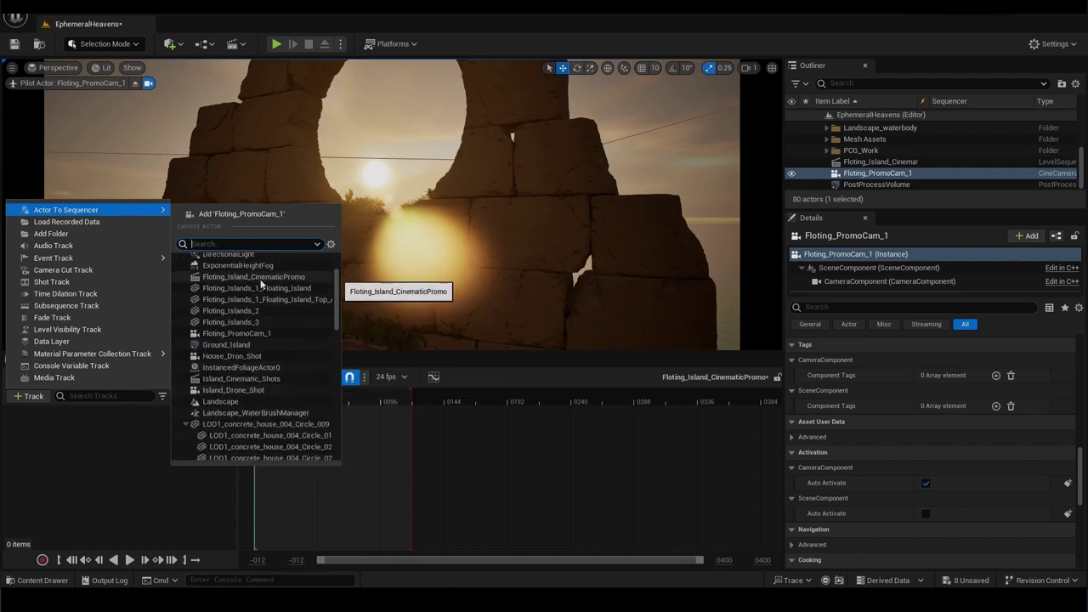
pyautogui.click(272, 333)
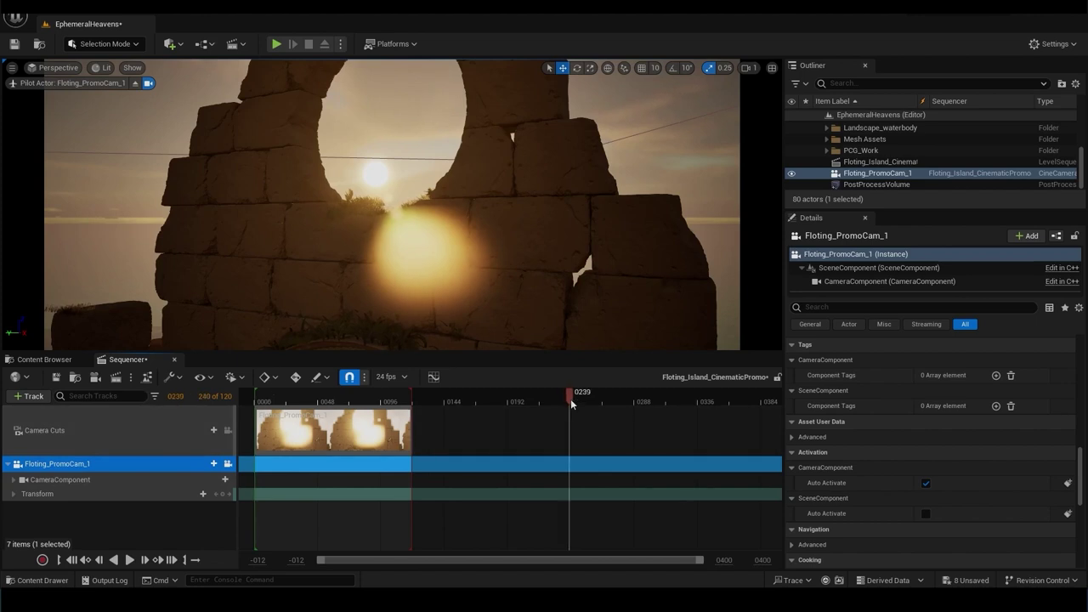
pyautogui.moveTo(412, 432); pyautogui.dragTo(577, 433)
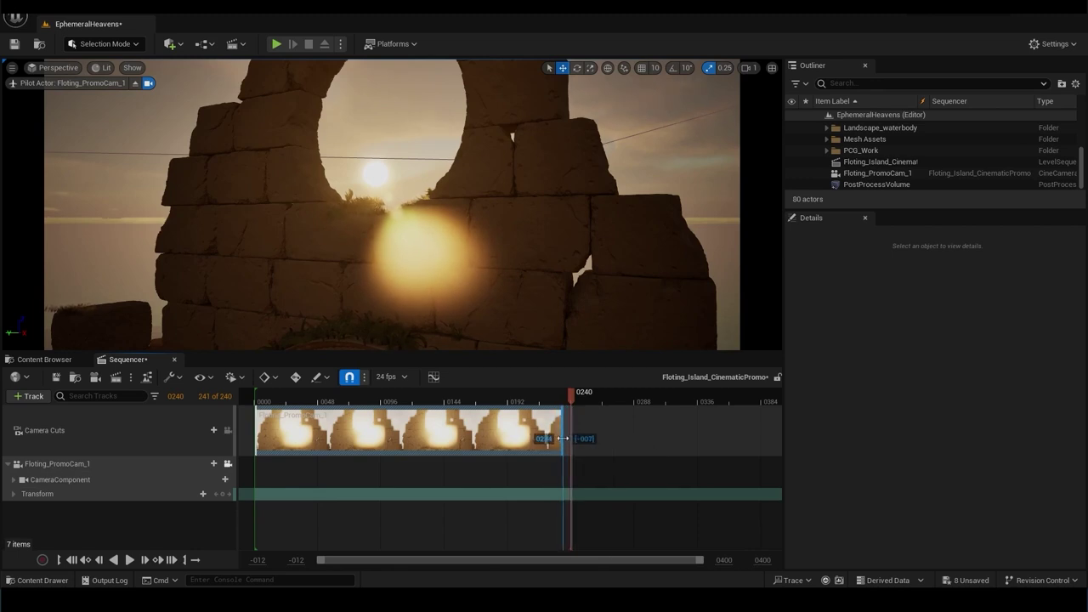
# Key Floting_PromoCam_1 from the sun inside the round arch to the sun hidden behind the right pillar.
pyautogui.doubleClick(165, 481)
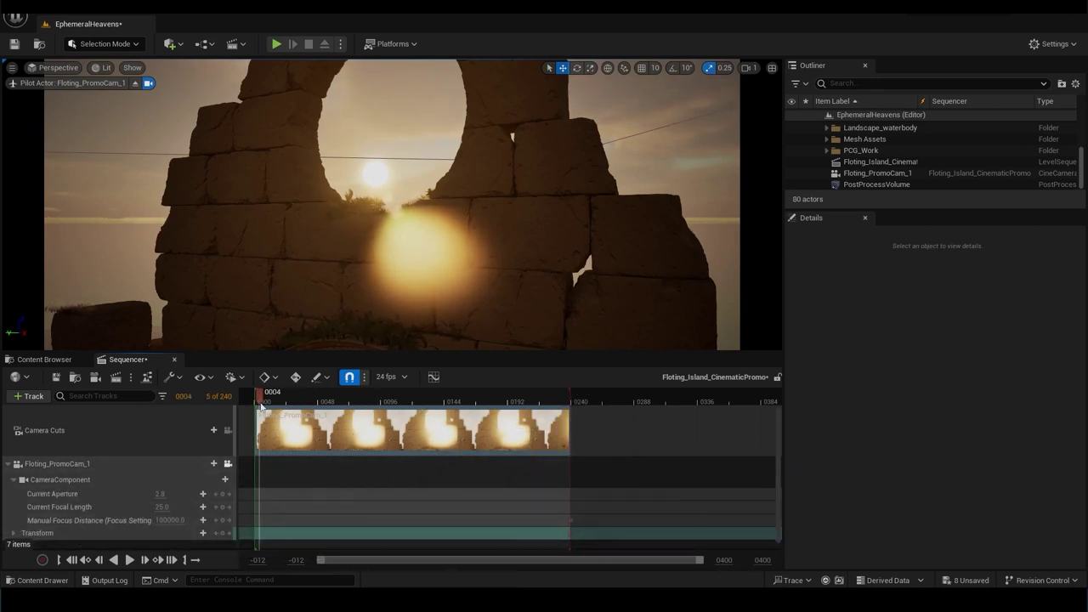
pyautogui.moveTo(389, 230); pyautogui.dragTo(365, 229, button='right')
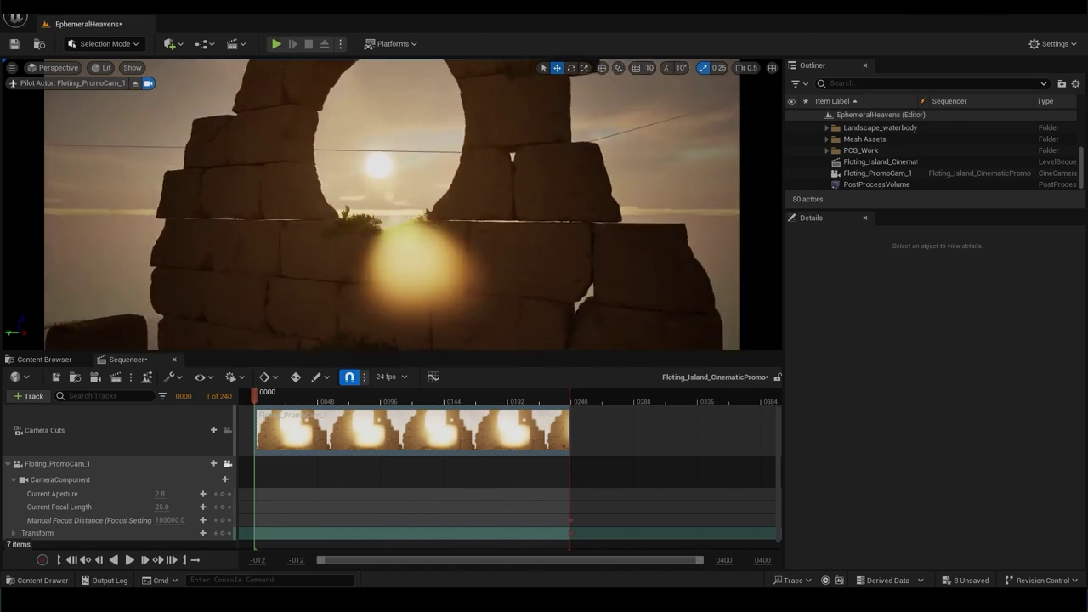
pyautogui.moveTo(366, 230); pyautogui.dragTo(389, 234, button='right')
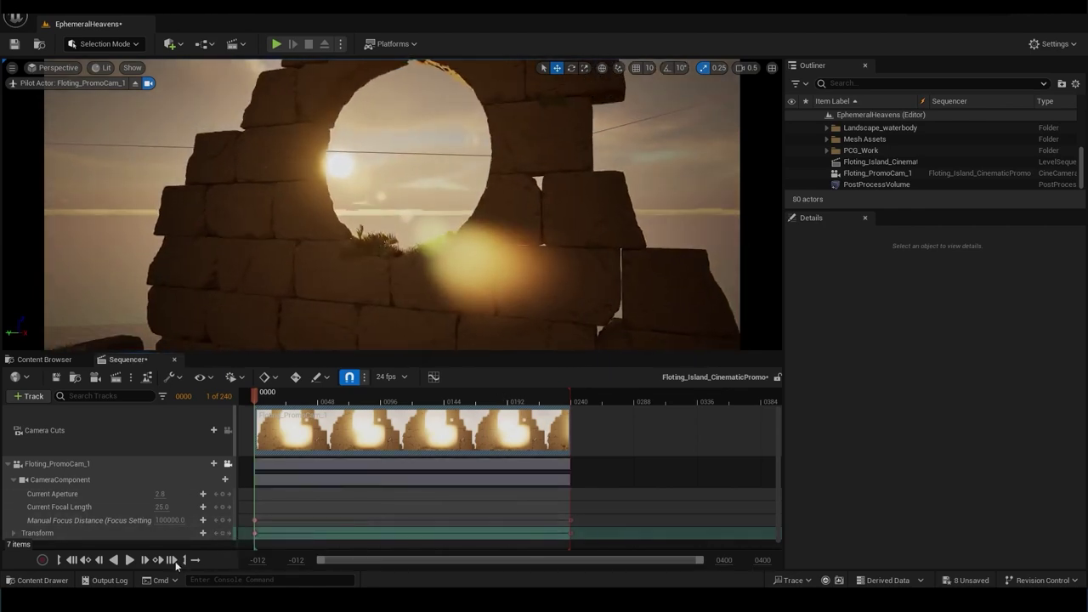
pyautogui.click(175, 561)
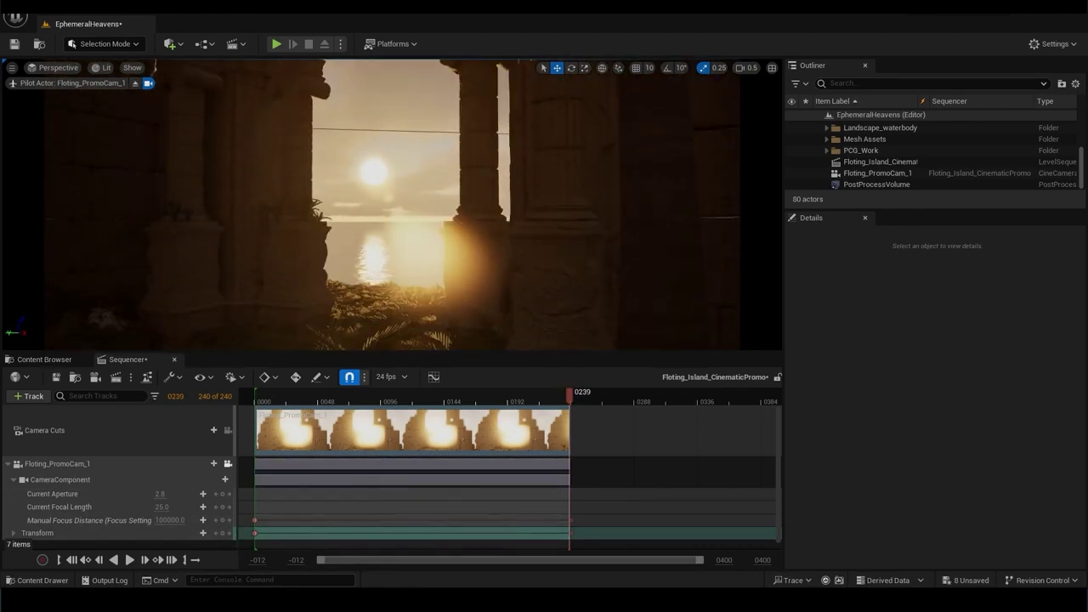
pyautogui.moveTo(389, 234); pyautogui.dragTo(374, 229, button='right')
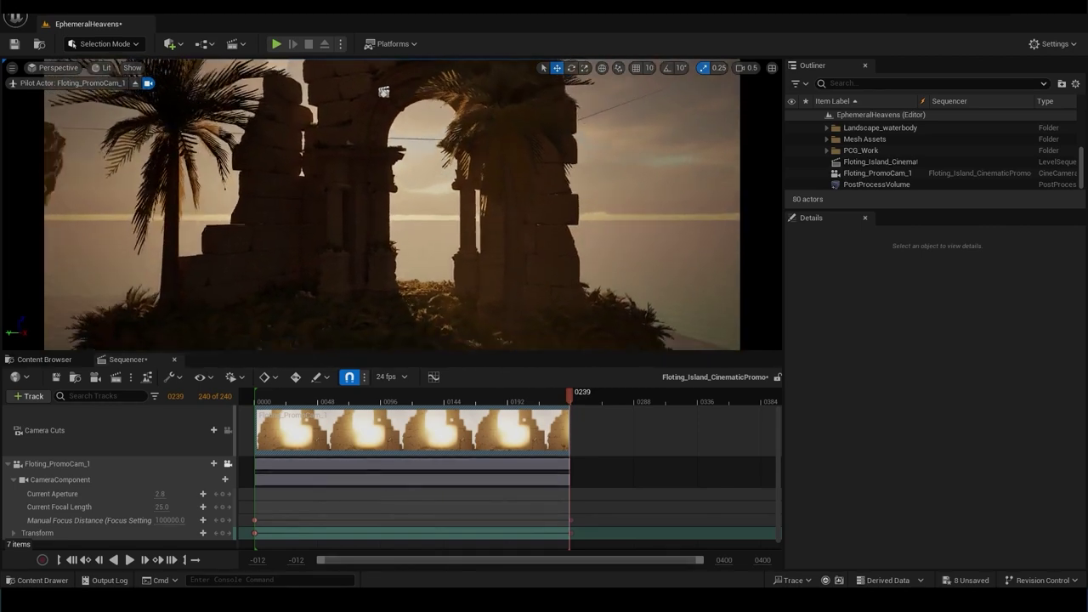
pyautogui.moveTo(374, 229)
pyautogui.mouseDown(button='right')
pyautogui.moveTo(329, 66)
pyautogui.moveTo(281, 76)
pyautogui.mouseUp(button='right')
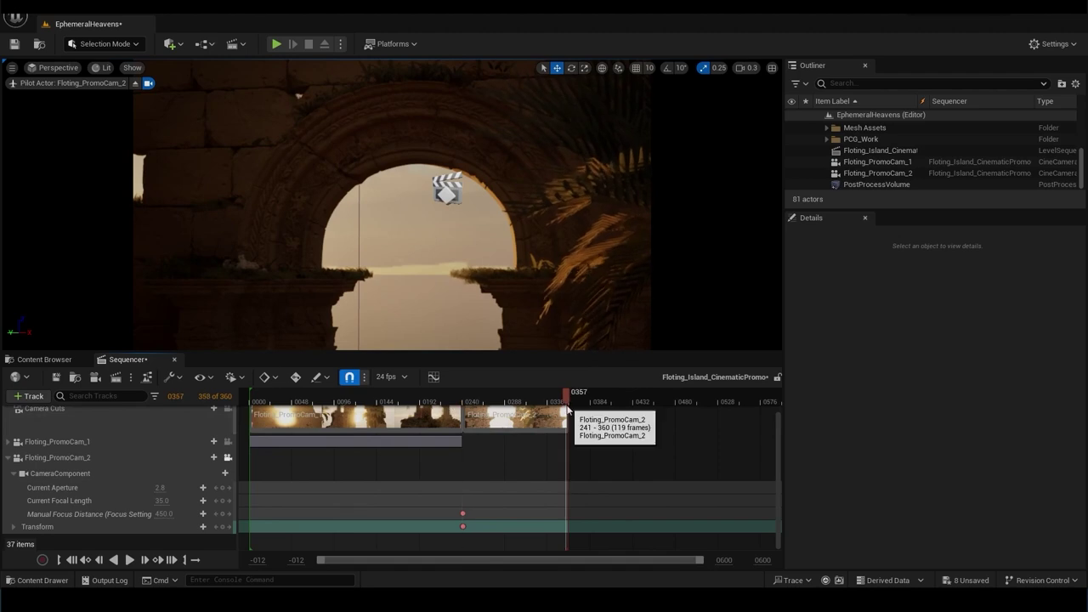
# Key Floting_PromoCam_2 flying through the arch with a closer manual focus distance, through frame 360.
pyautogui.moveTo(280, 77); pyautogui.dragTo(281, 76, button='right')
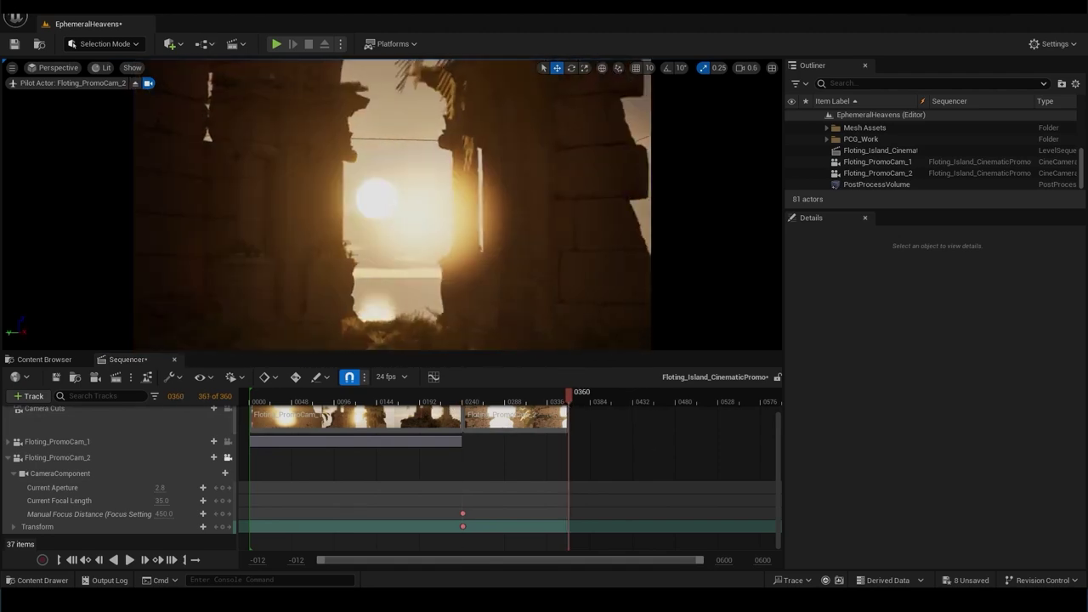
pyautogui.moveTo(414, 293); pyautogui.dragTo(414, 293, button='right')
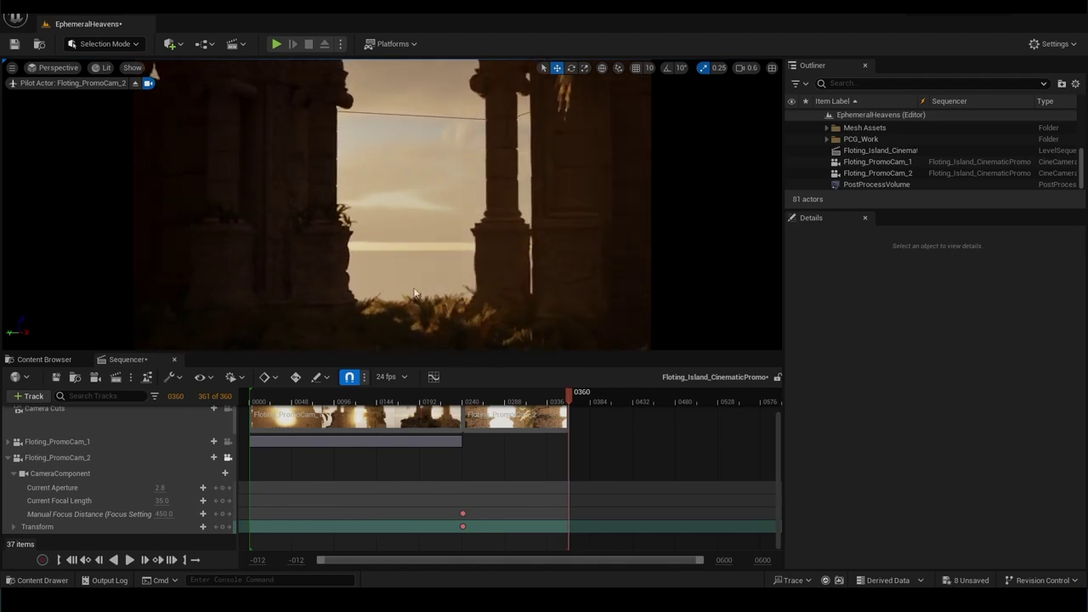
pyautogui.moveTo(164, 514); pyautogui.dragTo(195, 514)
pyautogui.moveTo(447, 186); pyautogui.dragTo(391, 187, button='right')
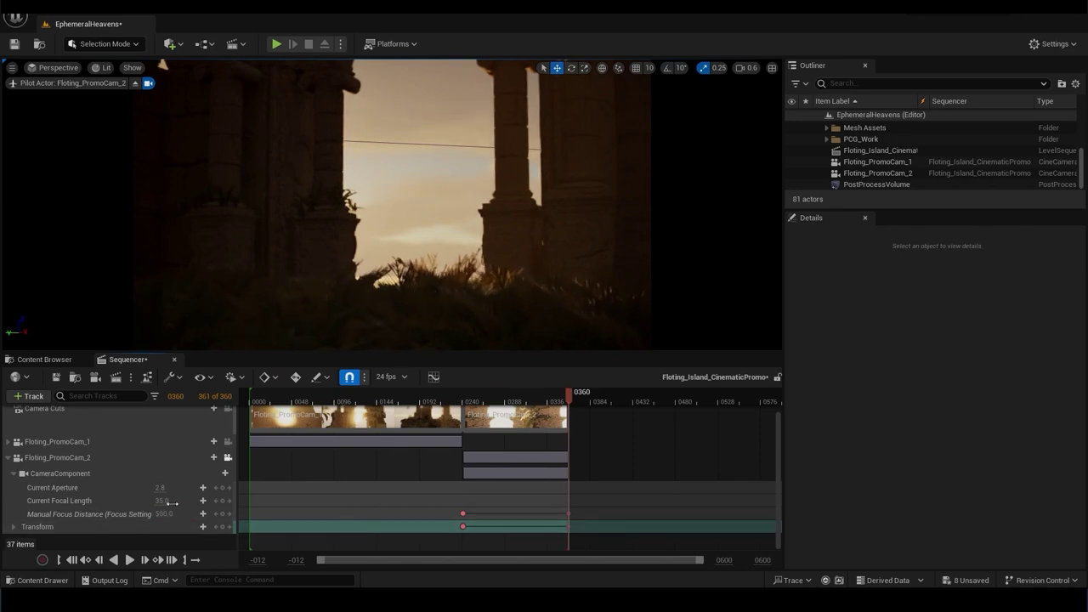
pyautogui.moveTo(535, 403); pyautogui.dragTo(557, 432)
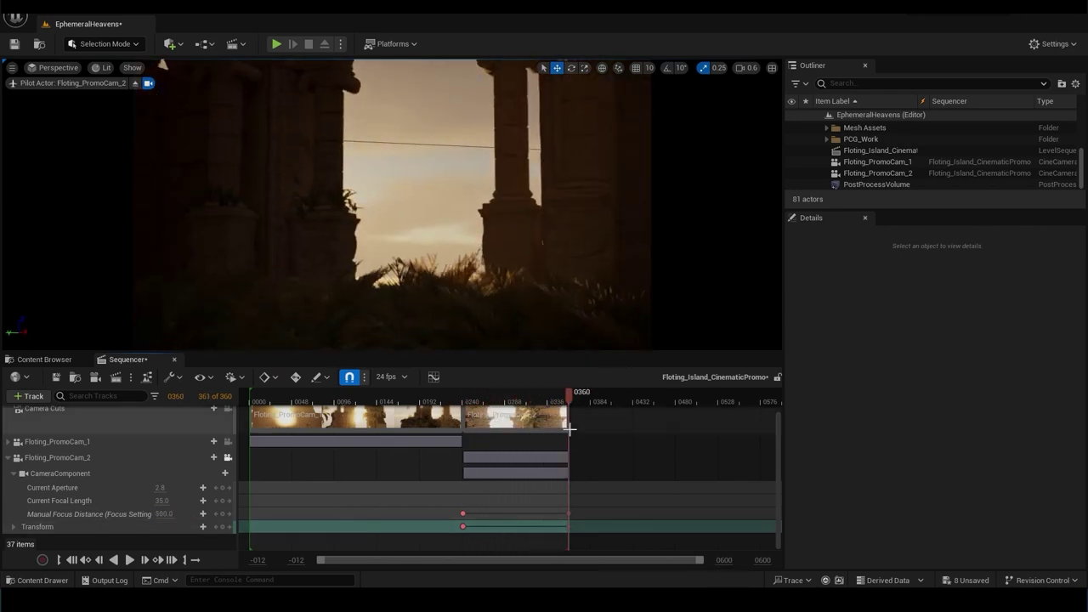
# Place a new cine camera and extend the sequence playback range to frame 480.
pyautogui.press('v')
pyautogui.click(169, 44)
pyautogui.moveTo(207, 162)
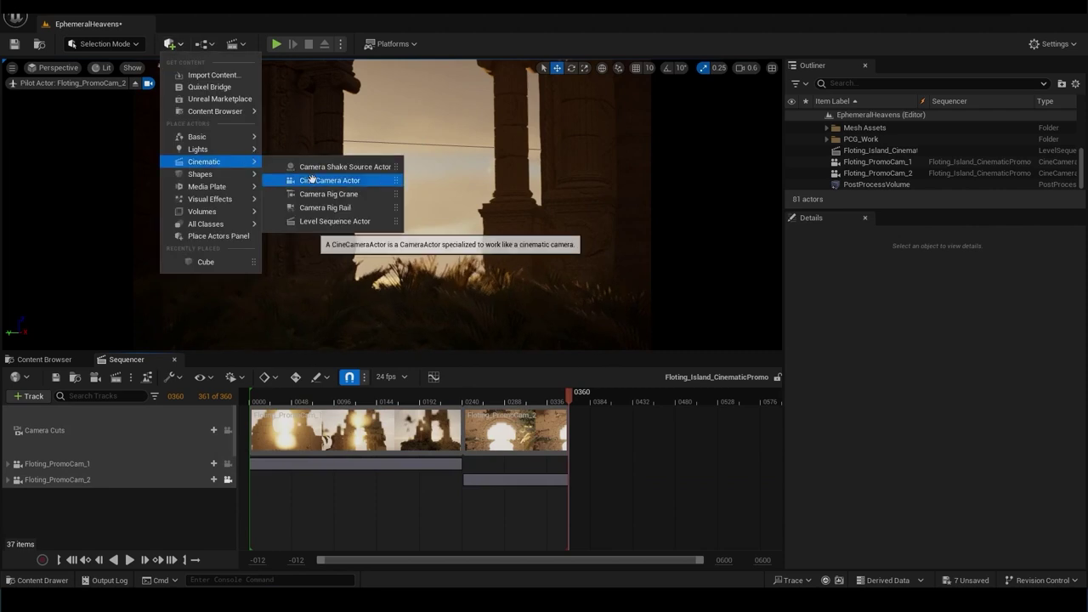
pyautogui.click(328, 178)
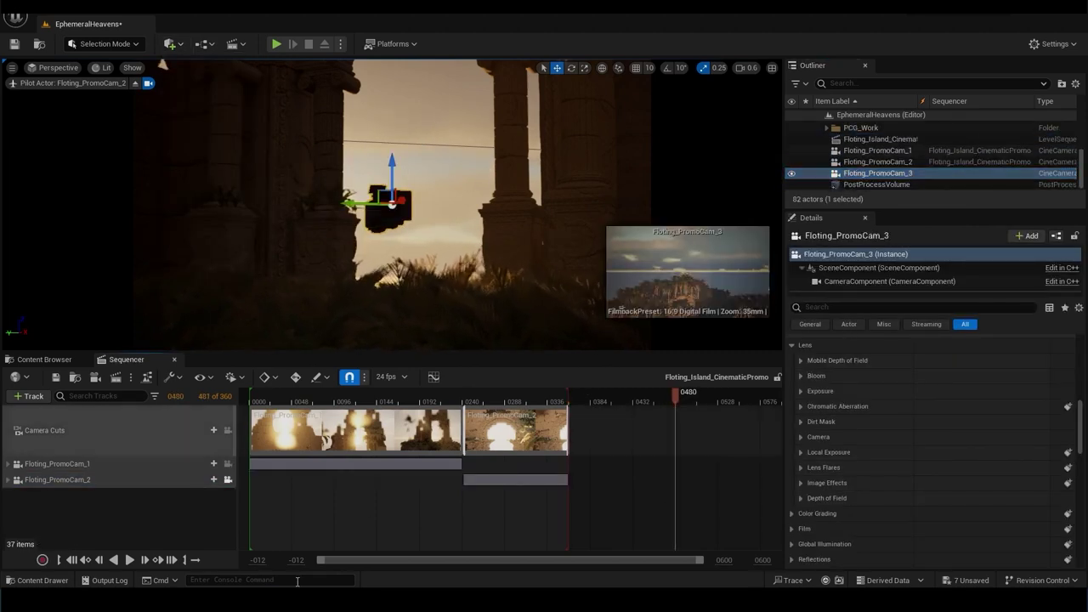
pyautogui.moveTo(568, 450); pyautogui.dragTo(602, 450)
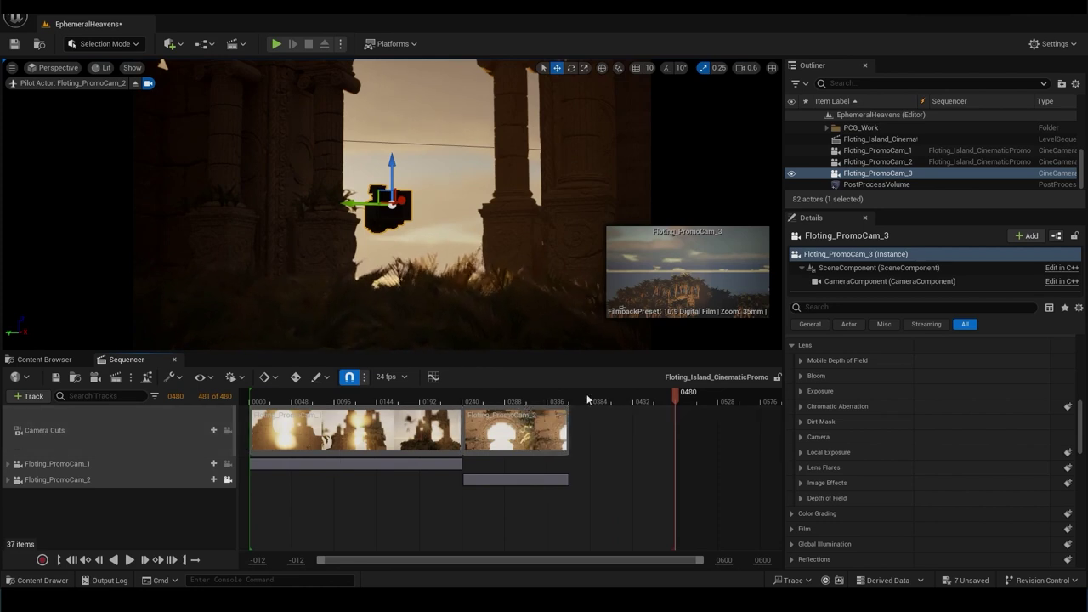
# Add Floting_PromoCam_3 to the sequence, removing the wrongly added Floting_Islands_3 track.
pyautogui.moveTo(102, 210)
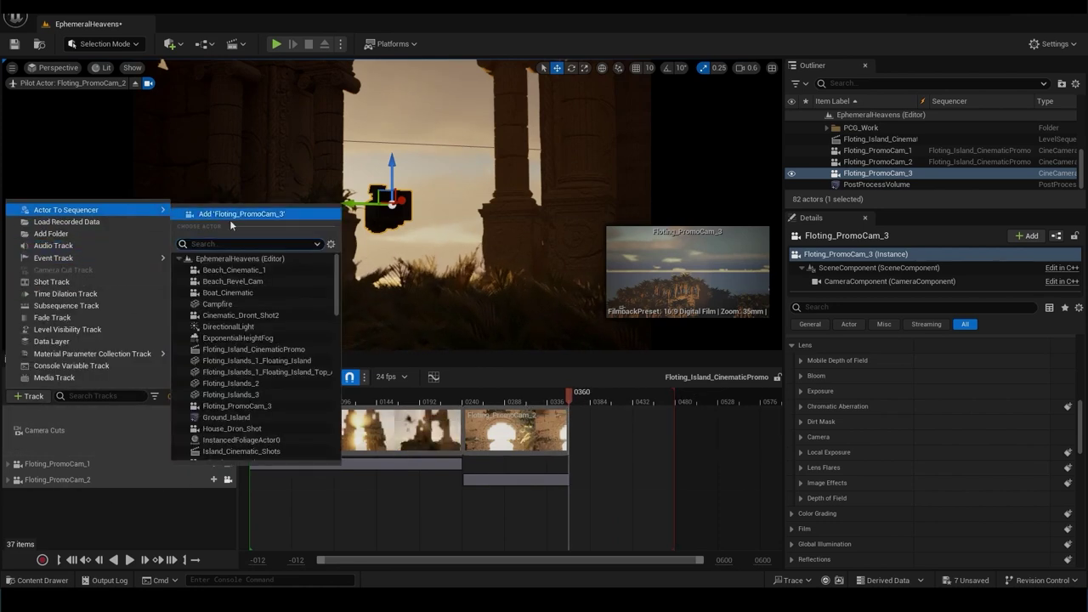
pyautogui.click(290, 317)
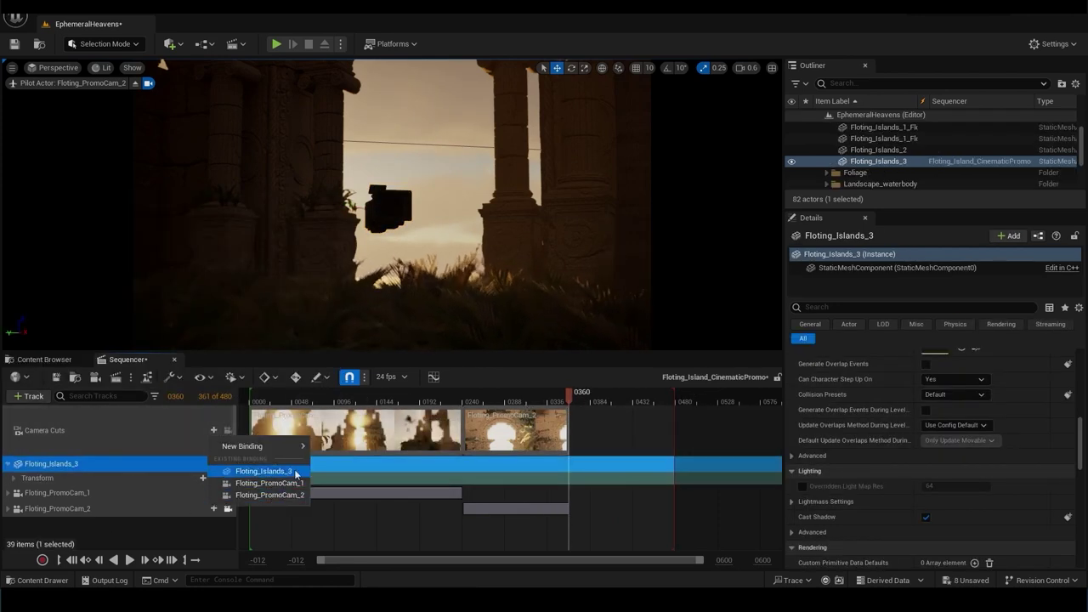
pyautogui.press('Escape')
pyautogui.press('Delete')
pyautogui.click(33, 396)
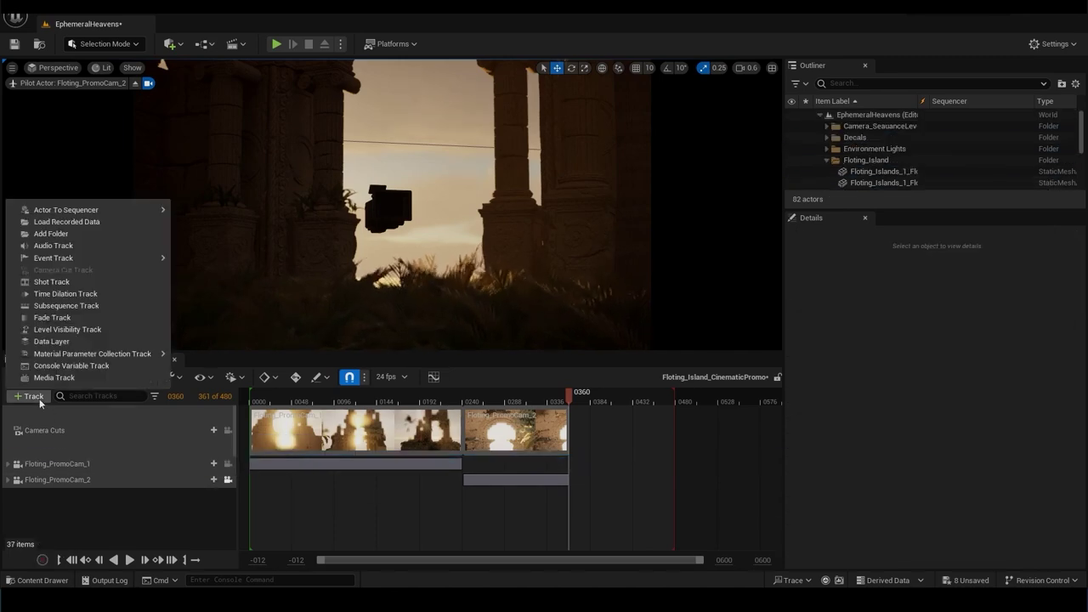
pyautogui.moveTo(102, 210)
pyautogui.click(331, 265)
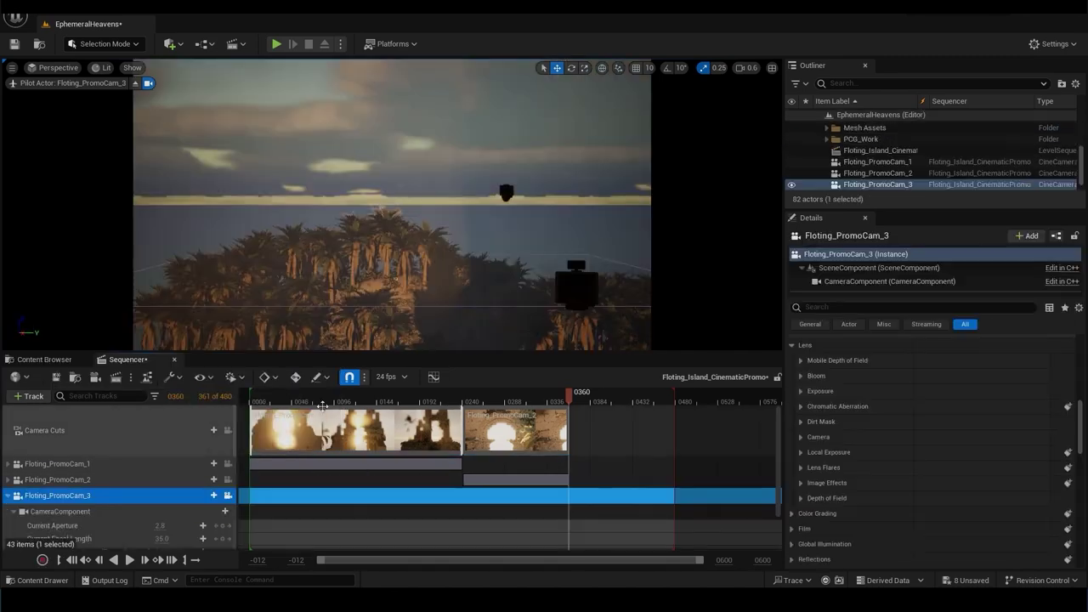
# Give Floting_PromoCam_3 a 16:9 DSLR filmback with 2.39 crop, frame the ruins, and add its cut.
pyautogui.scroll(3, 945, 421)
pyautogui.click(948, 426)
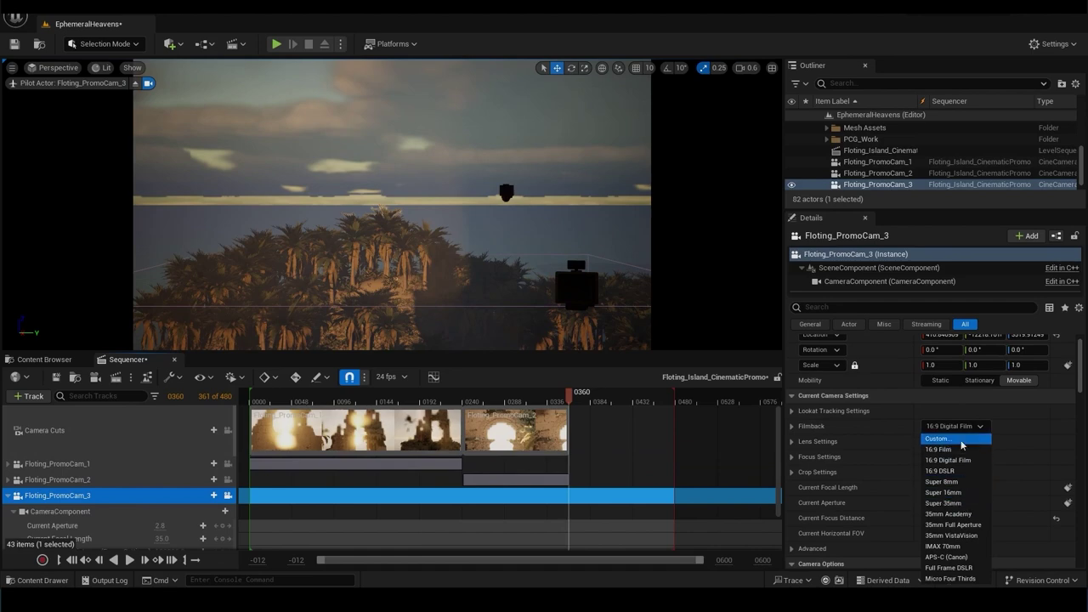
pyautogui.click(951, 472)
pyautogui.click(956, 472)
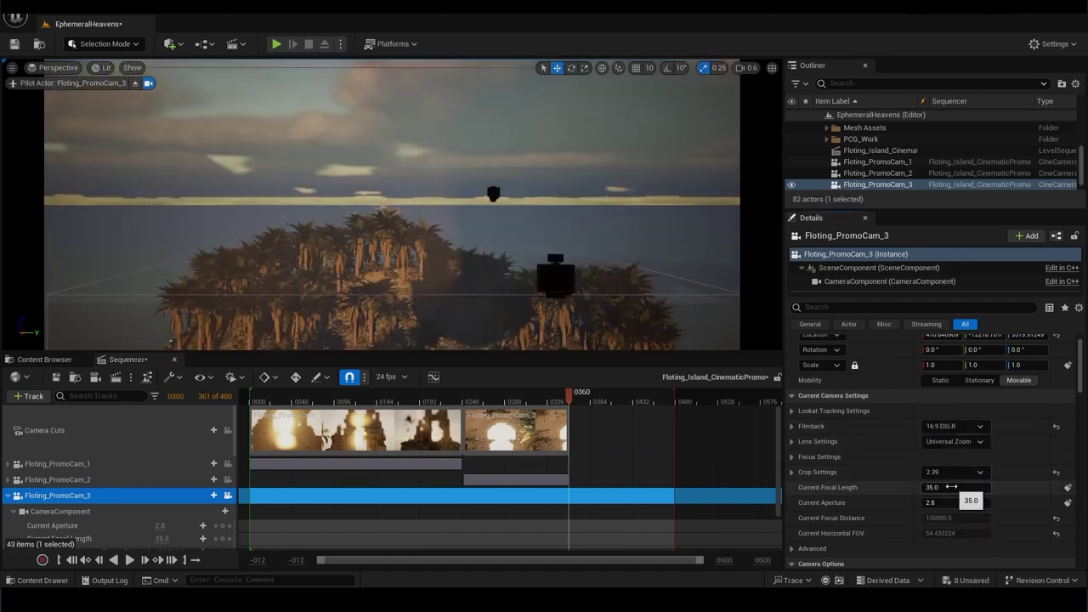
pyautogui.moveTo(390, 204)
pyautogui.mouseDown(button='right')
pyautogui.moveTo(340, 213)
pyautogui.moveTo(476, 200)
pyautogui.moveTo(563, 318)
pyautogui.mouseUp(button='right')
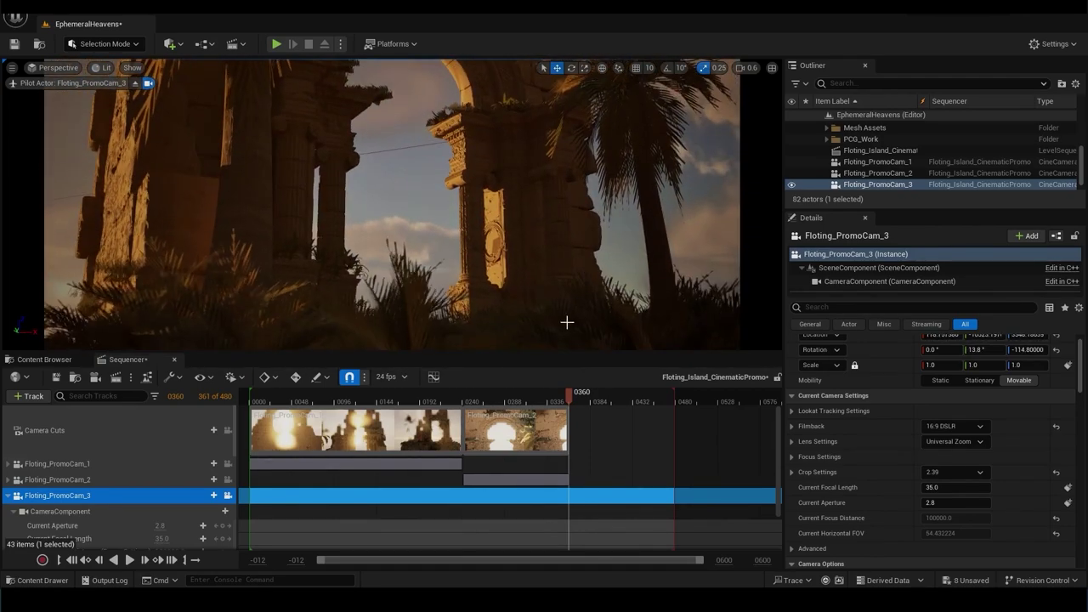
pyautogui.click(213, 431)
pyautogui.click(234, 498)
# Key Floting_PromoCam_3's manual focus distance at 350 and pilot it to a new angle.
pyautogui.scroll(-2, 228, 509)
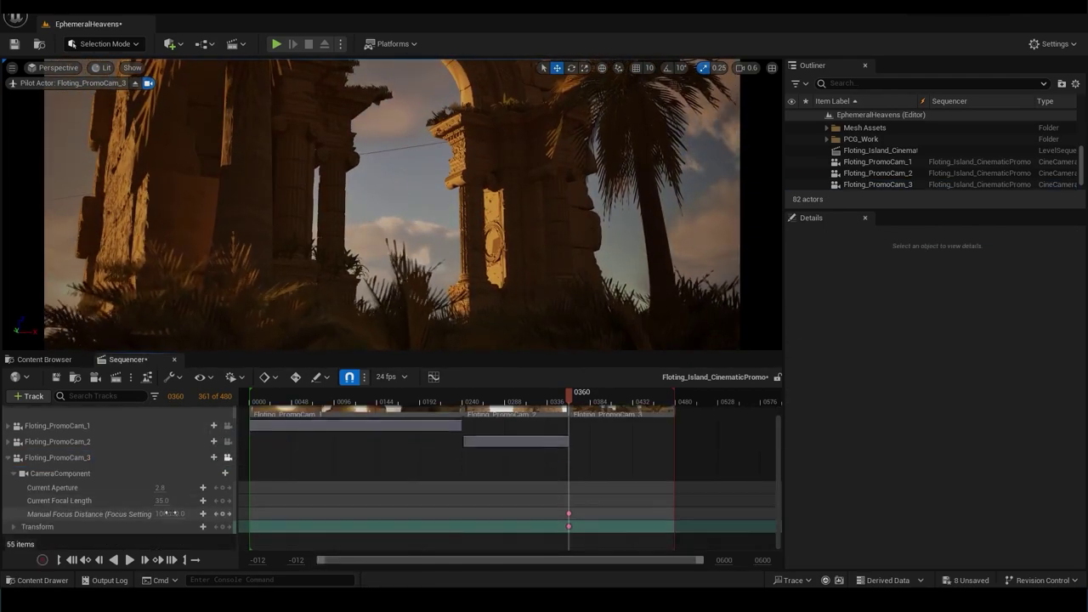
pyautogui.moveTo(174, 513); pyautogui.dragTo(144, 513)
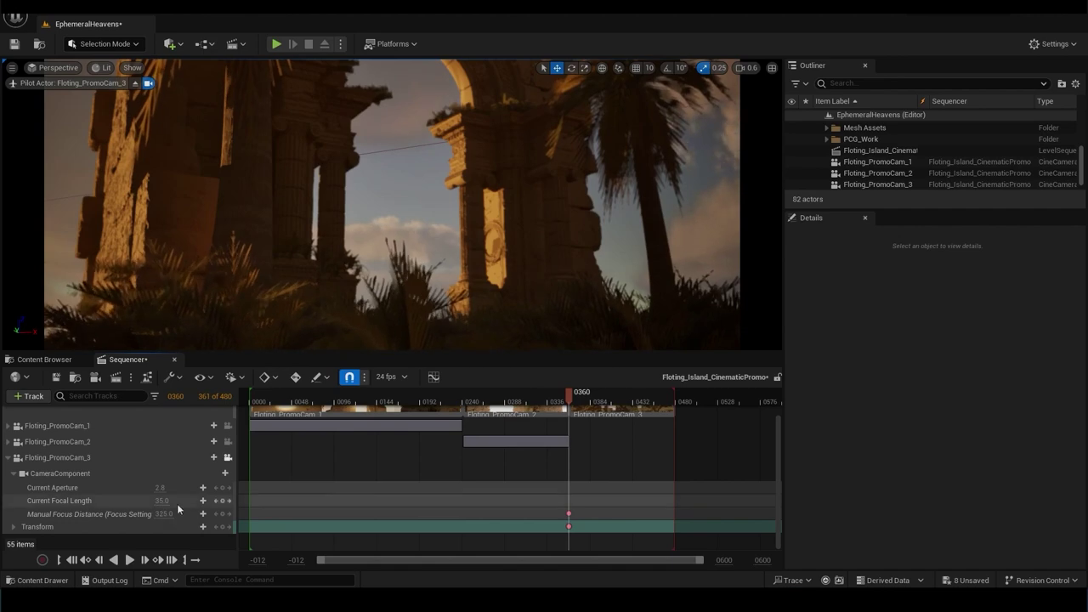
pyautogui.write('350')
pyautogui.press('Return')
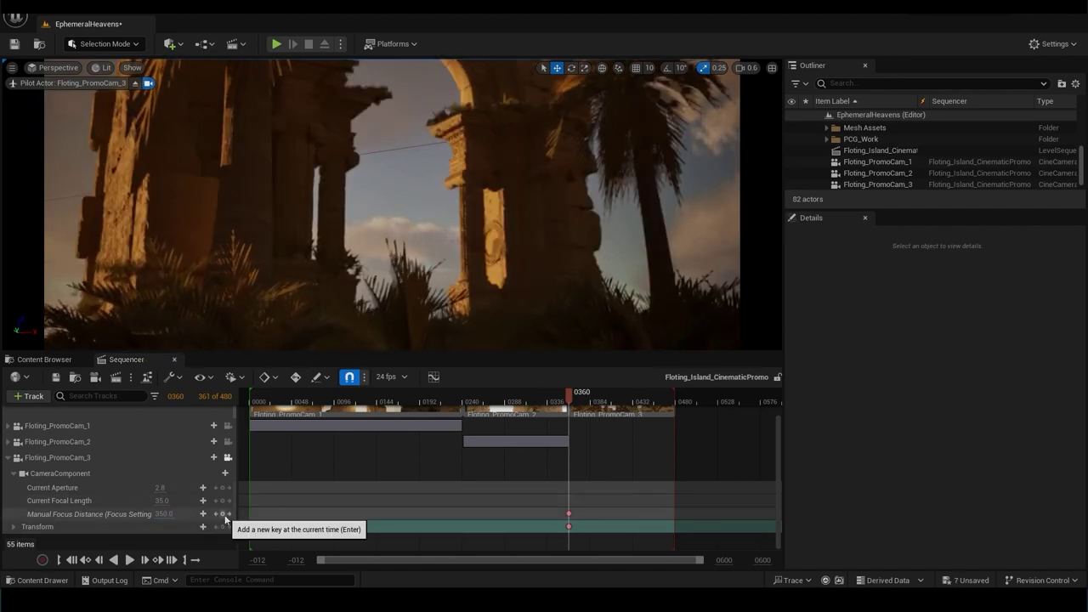
pyautogui.moveTo(391, 204); pyautogui.dragTo(391, 204, button='right')
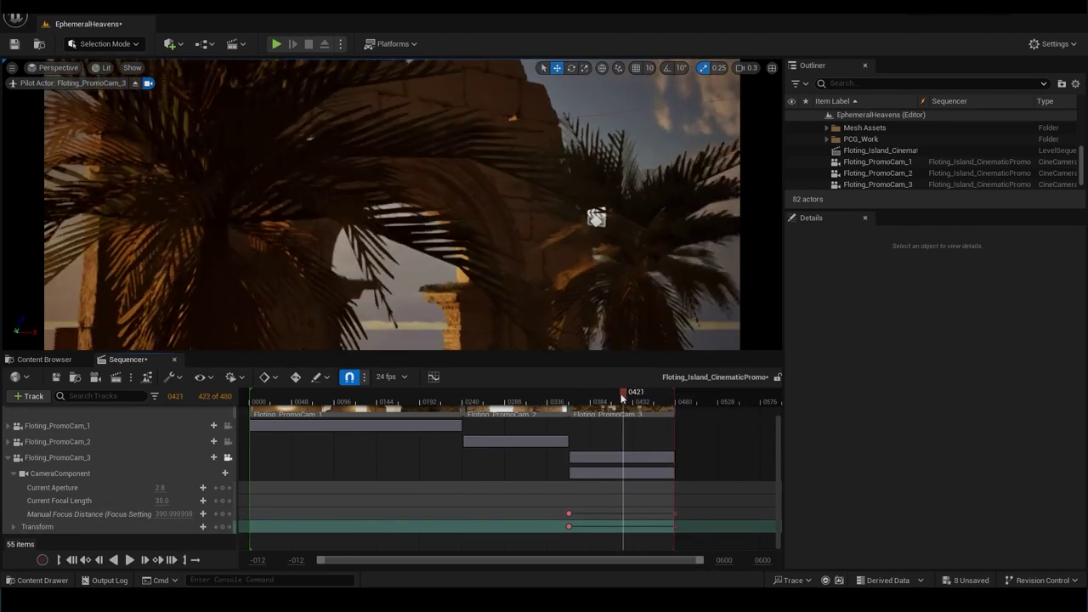
pyautogui.click(493, 440)
# Set Floting_PromoCam_2's filmback to 16:9 DSLR with a 2.39 crop.
pyautogui.click(57, 441)
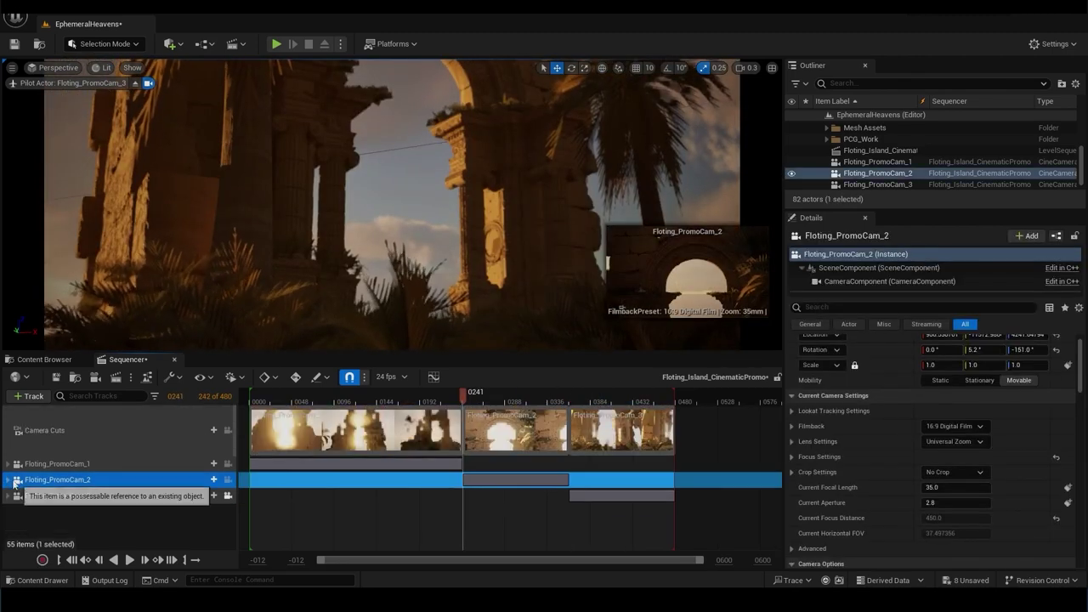
pyautogui.click(956, 471)
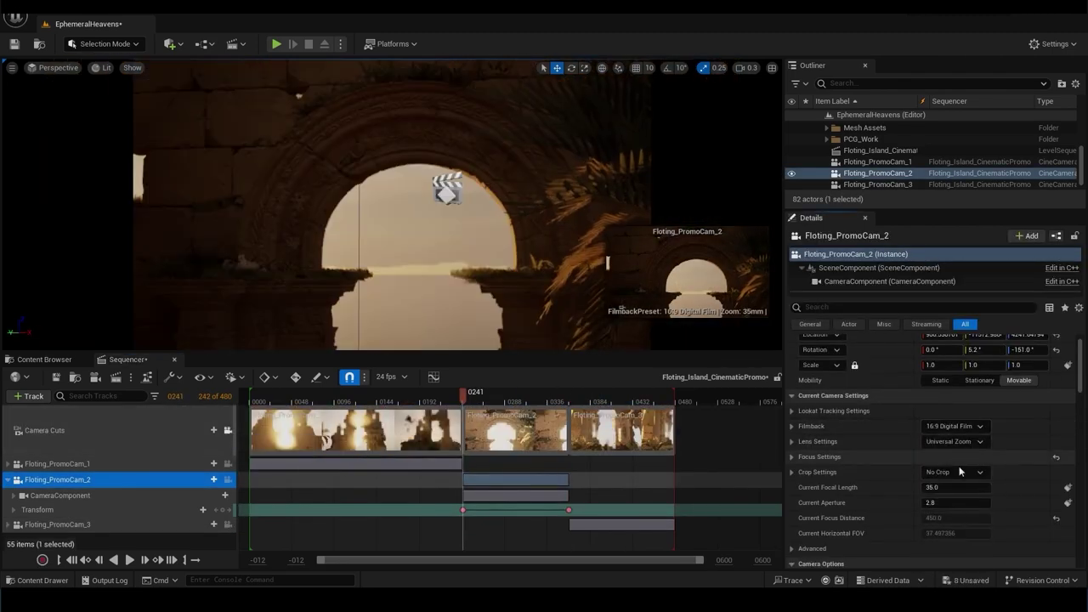
pyautogui.click(964, 514)
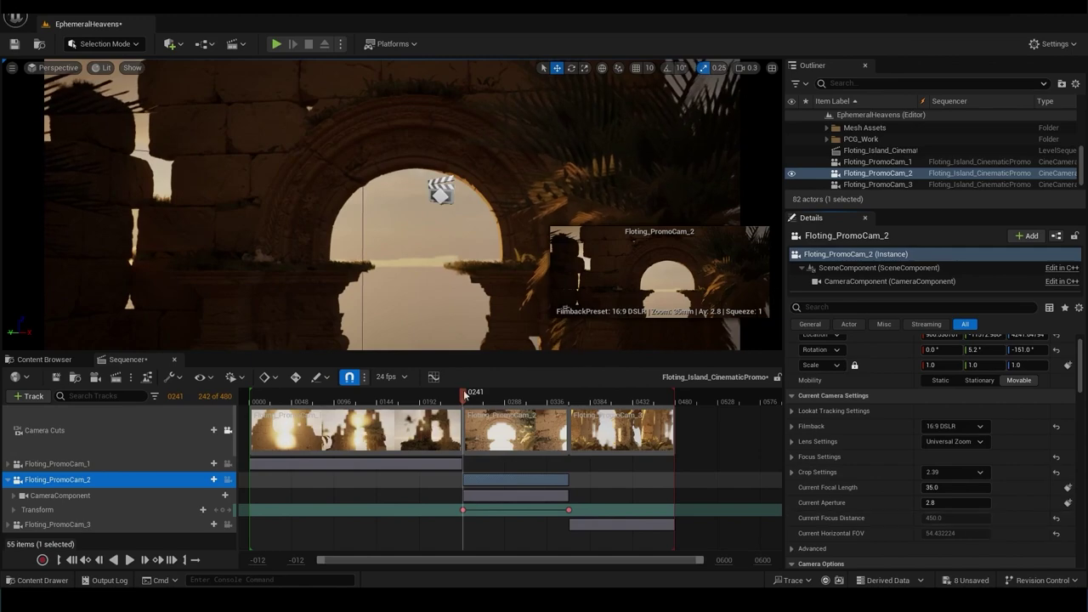
pyautogui.moveTo(463, 389); pyautogui.dragTo(605, 400)
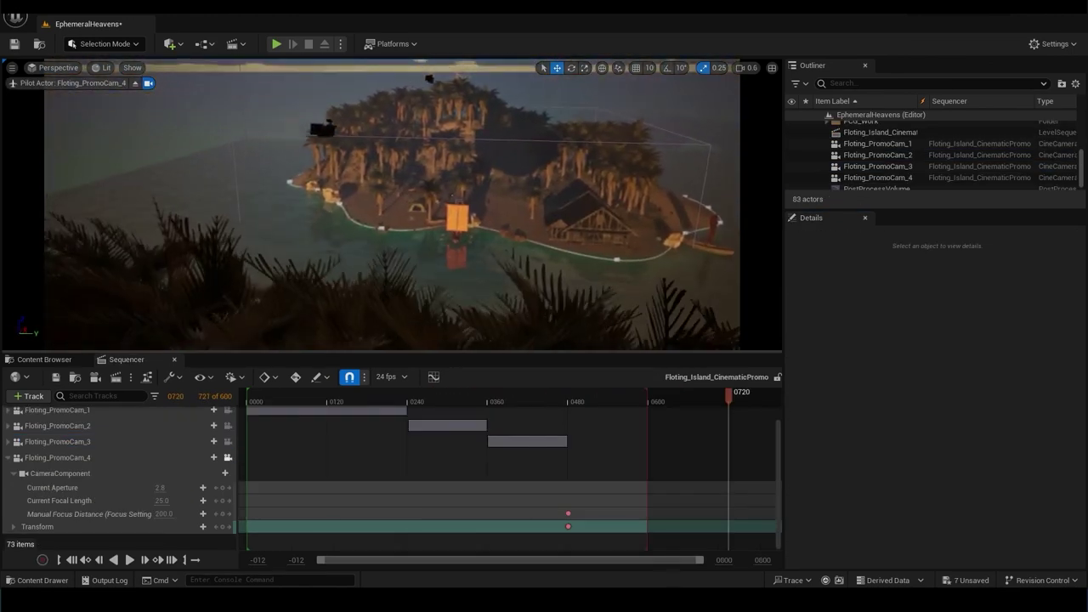
# Key Floting_PromoCam_4's transform and pull its shot's end keys back to frame 0600.
pyautogui.click(223, 526)
pyautogui.moveTo(710, 402)
pyautogui.mouseDown()
pyautogui.moveTo(709, 430)
pyautogui.moveTo(612, 432)
pyautogui.moveTo(728, 436)
pyautogui.mouseUp()
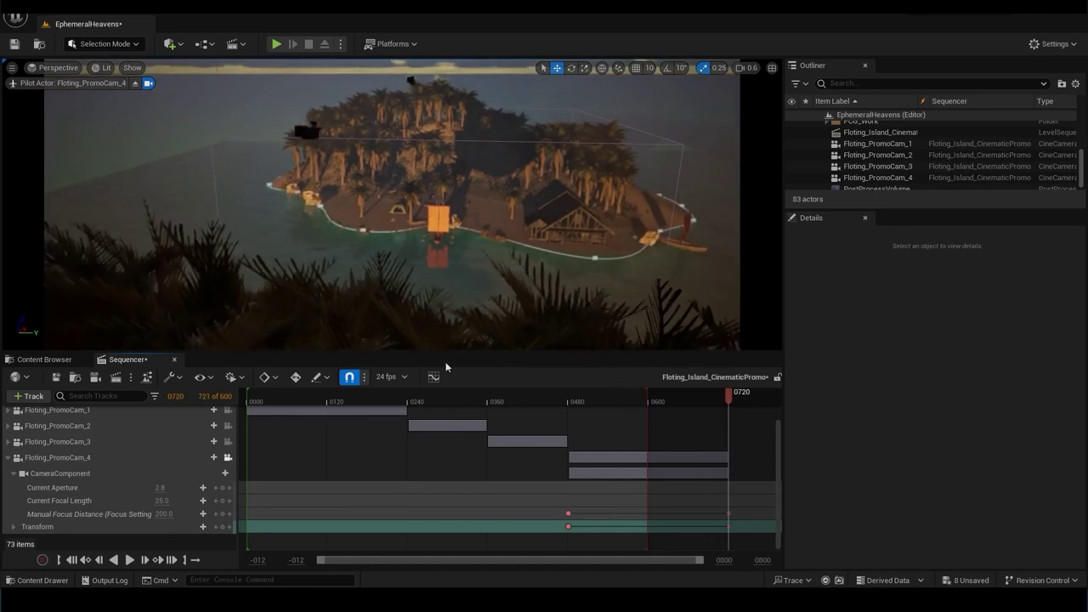
pyautogui.moveTo(425, 406); pyautogui.dragTo(649, 436)
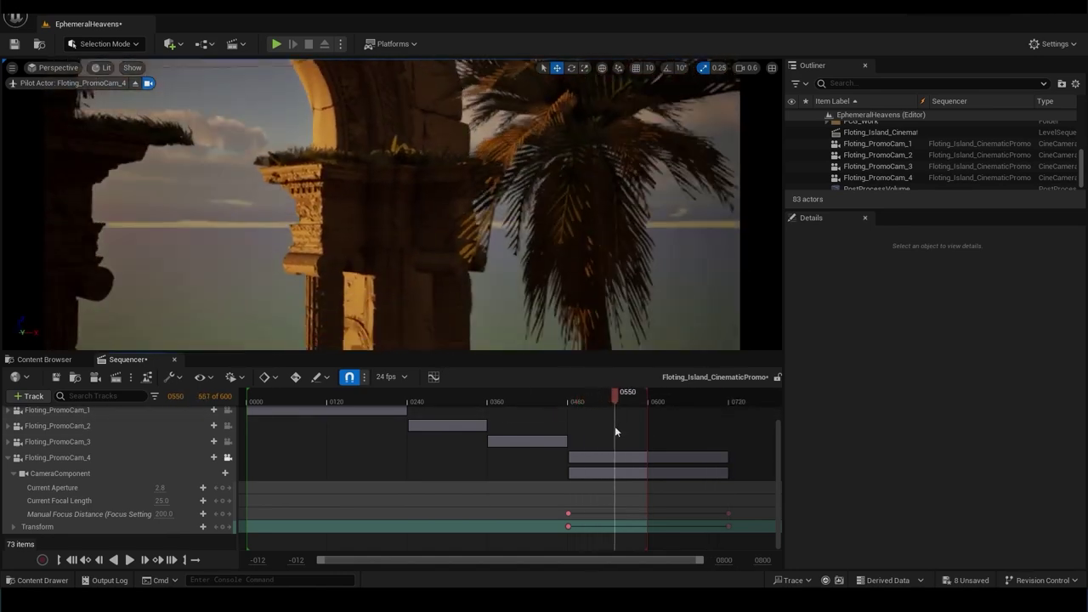
pyautogui.moveTo(728, 515); pyautogui.dragTo(653, 515)
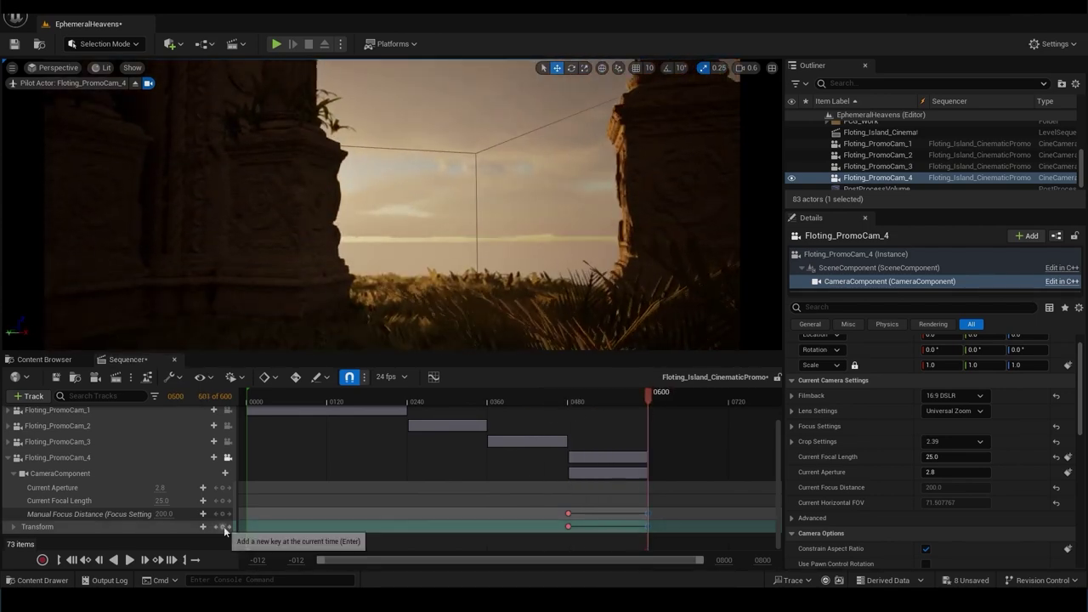
pyautogui.moveTo(648, 396)
pyautogui.mouseDown()
pyautogui.moveTo(558, 440)
pyautogui.moveTo(643, 444)
pyautogui.mouseUp()
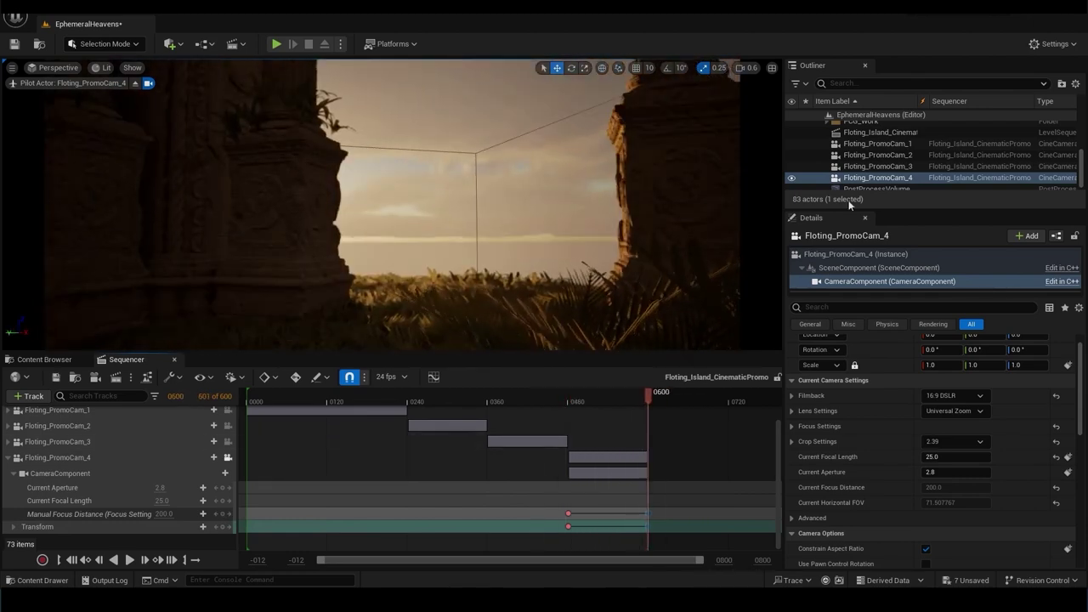
# Place a new cine camera with a 16:9 DSLR filmback and extend the timeline range to 1000.
pyautogui.click(170, 43)
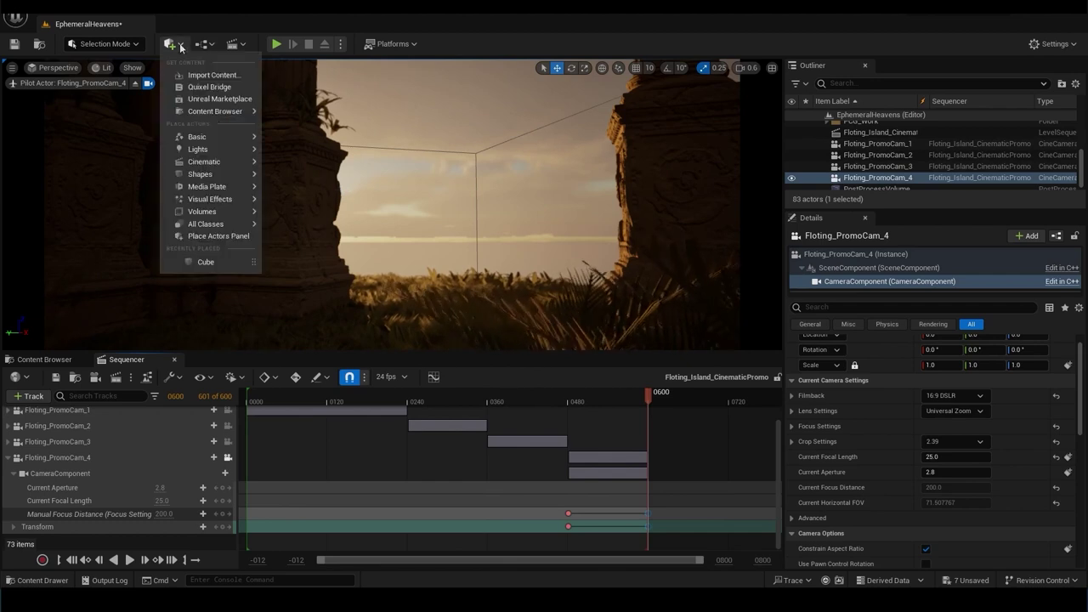
pyautogui.click(209, 161)
pyautogui.click(878, 150)
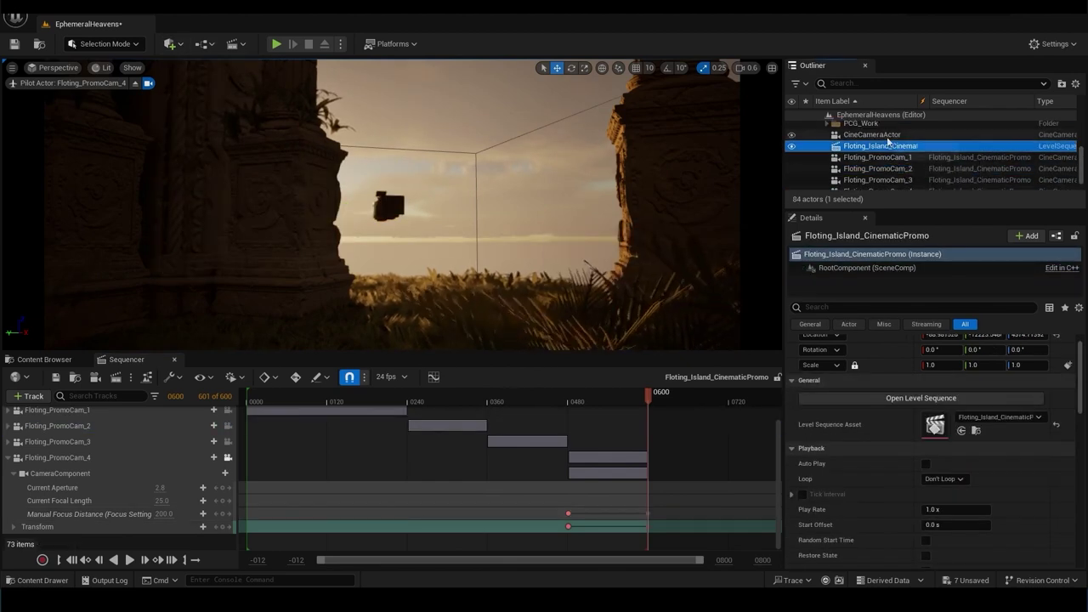
pyautogui.click(955, 474)
pyautogui.click(952, 487)
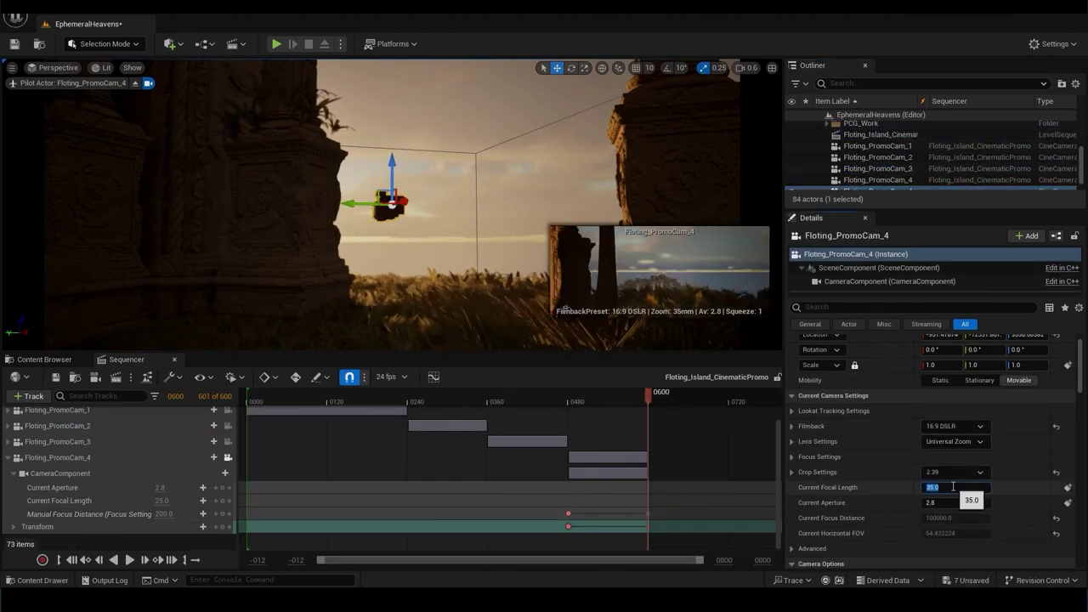
pyautogui.scroll(-1, 911, 187)
pyautogui.write('00')
pyautogui.press('Return')
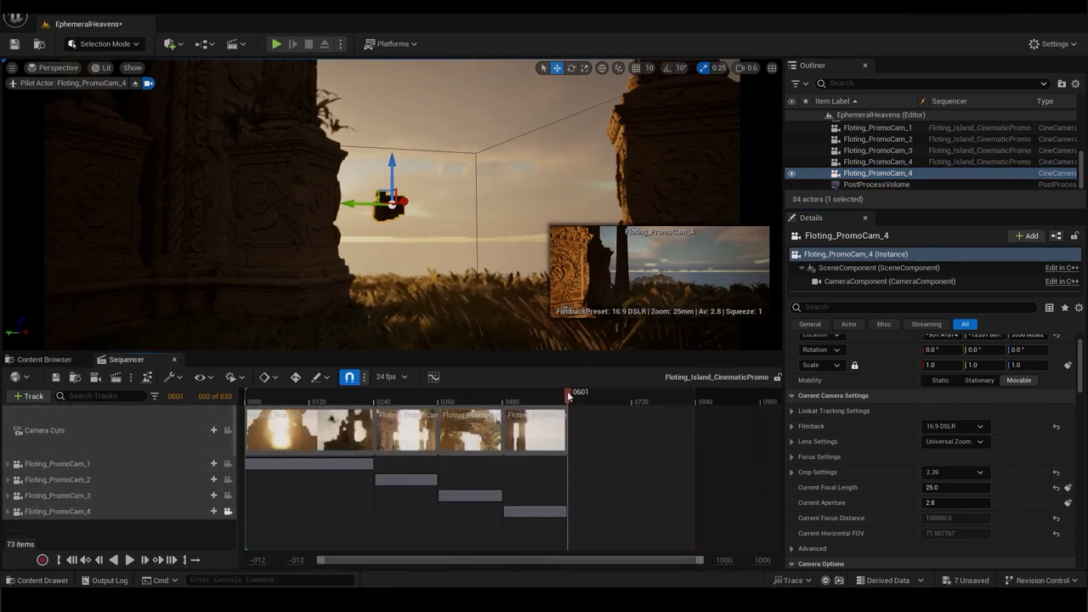
pyautogui.click(213, 430)
# Bind the new Floting_PromoCam_5 actor to the sequence with Actor To Sequencer.
pyautogui.click(29, 396)
pyautogui.moveTo(136, 209)
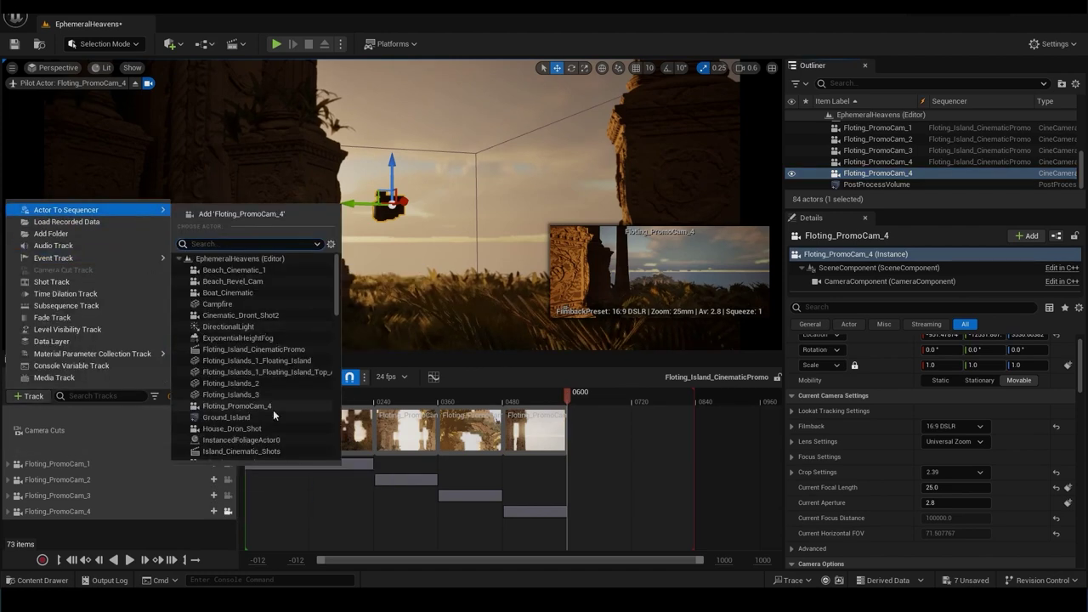
pyautogui.scroll(-3, 276, 367)
pyautogui.click(914, 174)
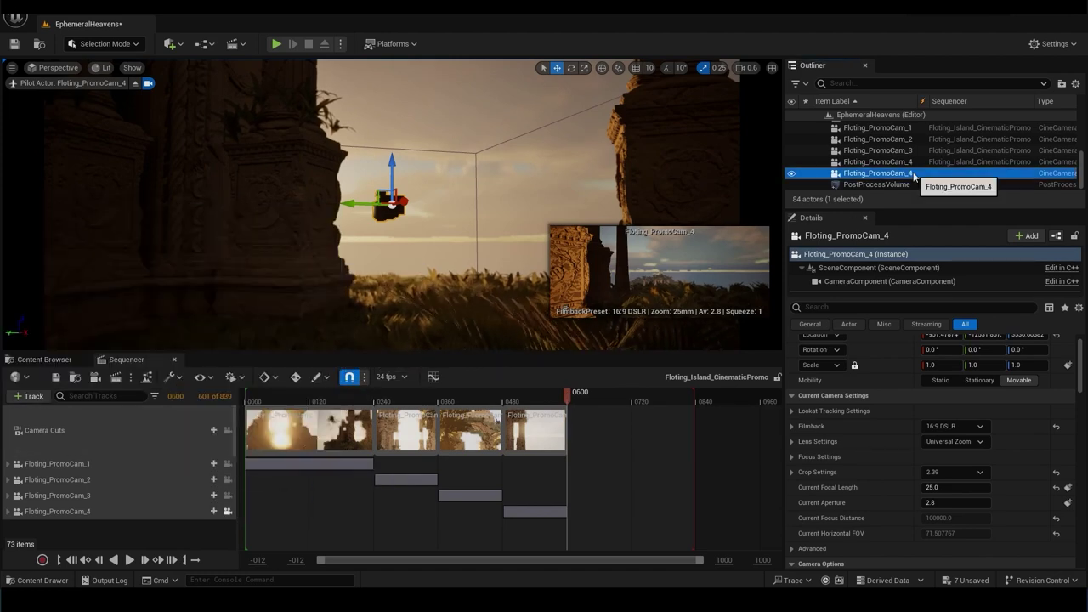
pyautogui.click(29, 396)
pyautogui.moveTo(68, 74)
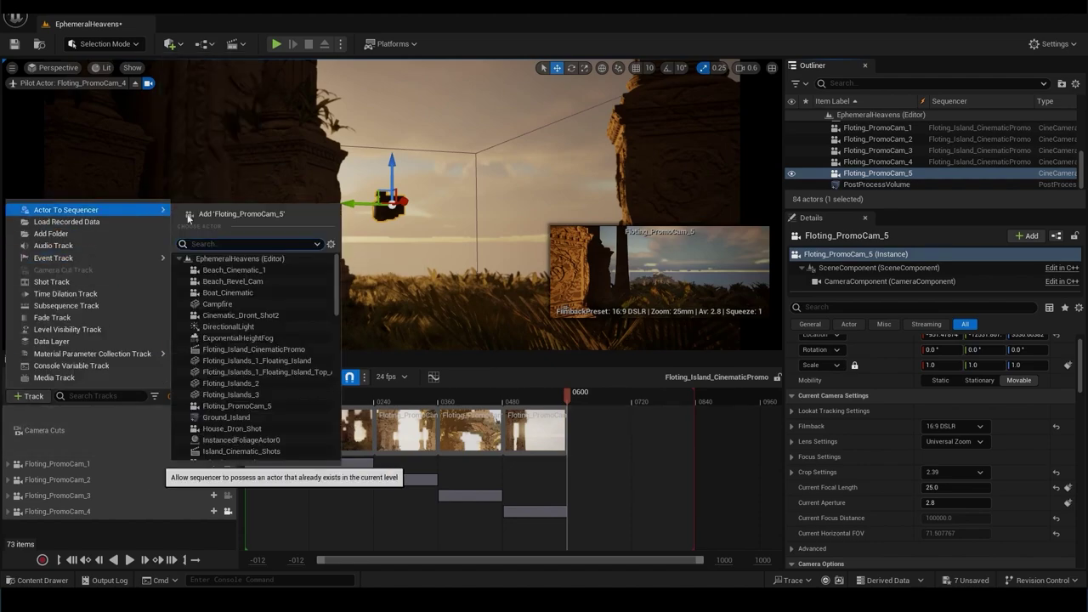
pyautogui.click(214, 431)
# Pilot Floting_PromoCam_5 to frame the round-window arch and key its focus and position at frame 0600.
pyautogui.moveTo(390, 204); pyautogui.dragTo(391, 204, button='right')
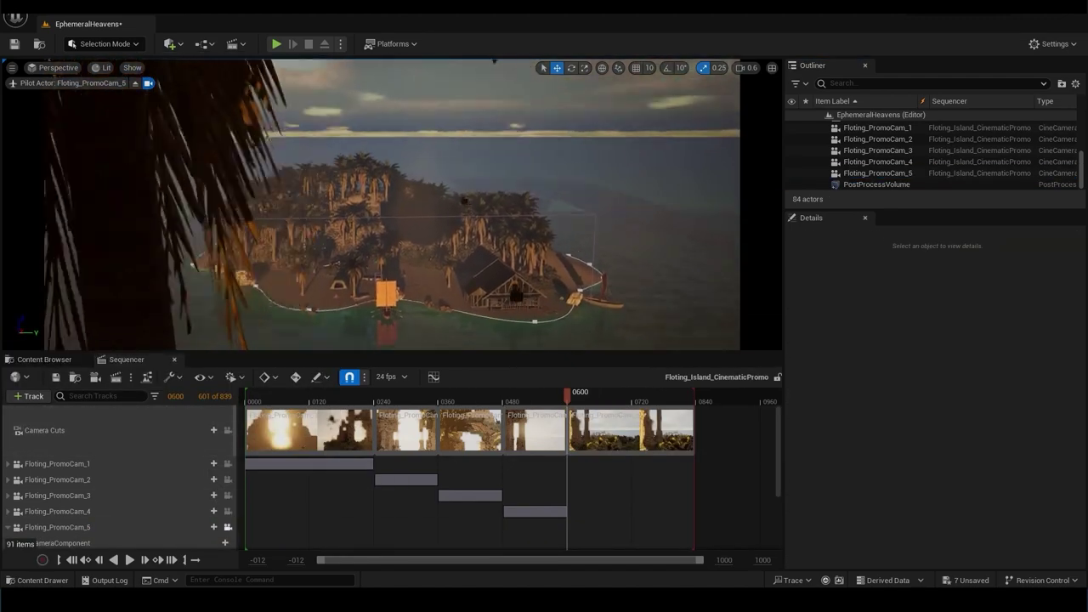
pyautogui.moveTo(557, 334); pyautogui.dragTo(556, 334, button='right')
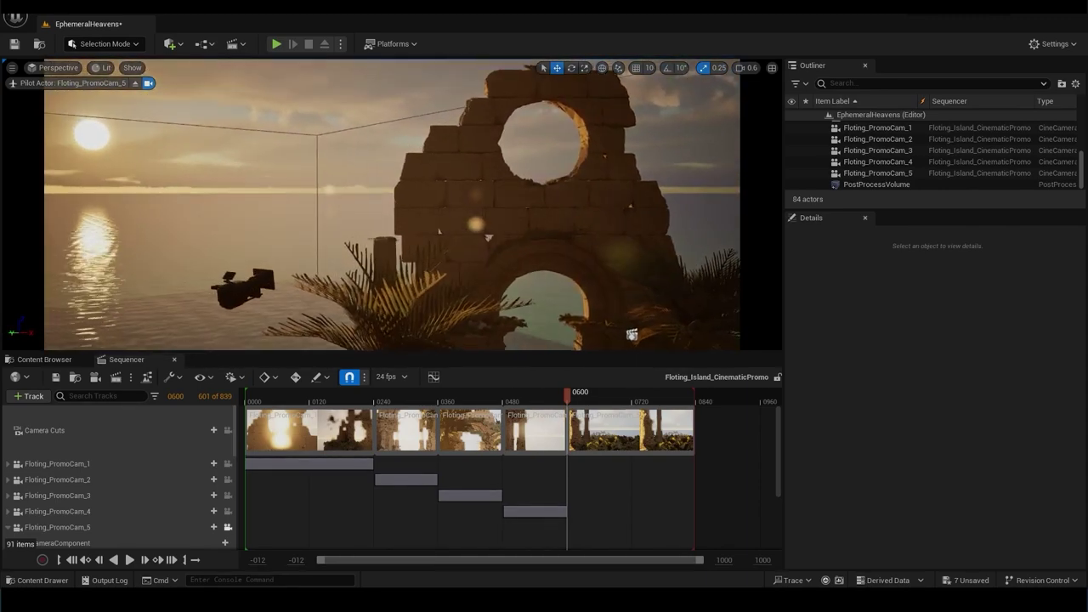
pyautogui.scroll(-3, 163, 486)
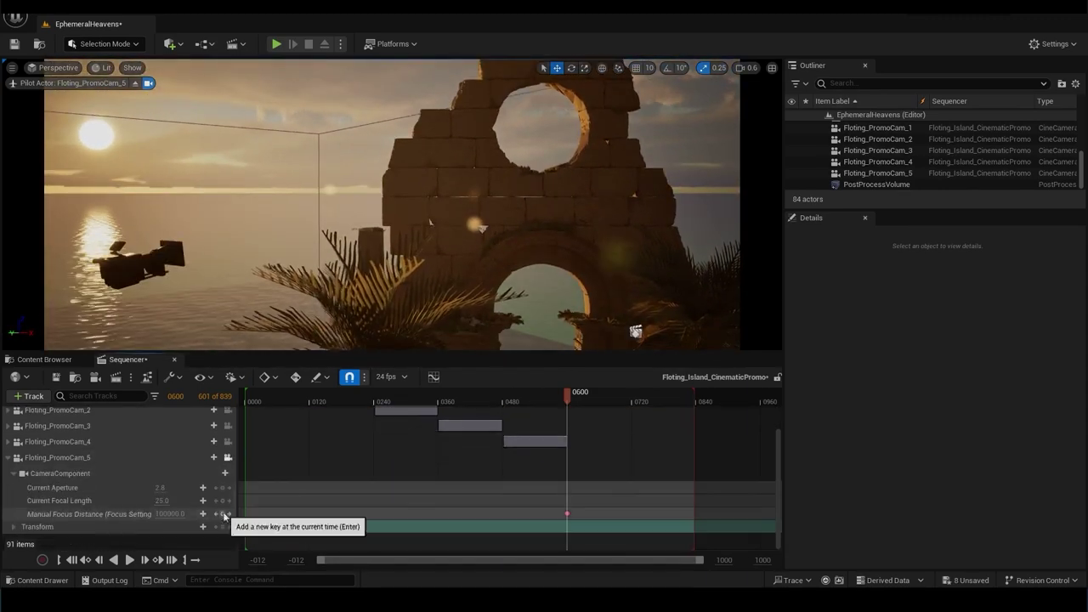
pyautogui.click(222, 514)
pyautogui.click(678, 401)
pyautogui.click(697, 400)
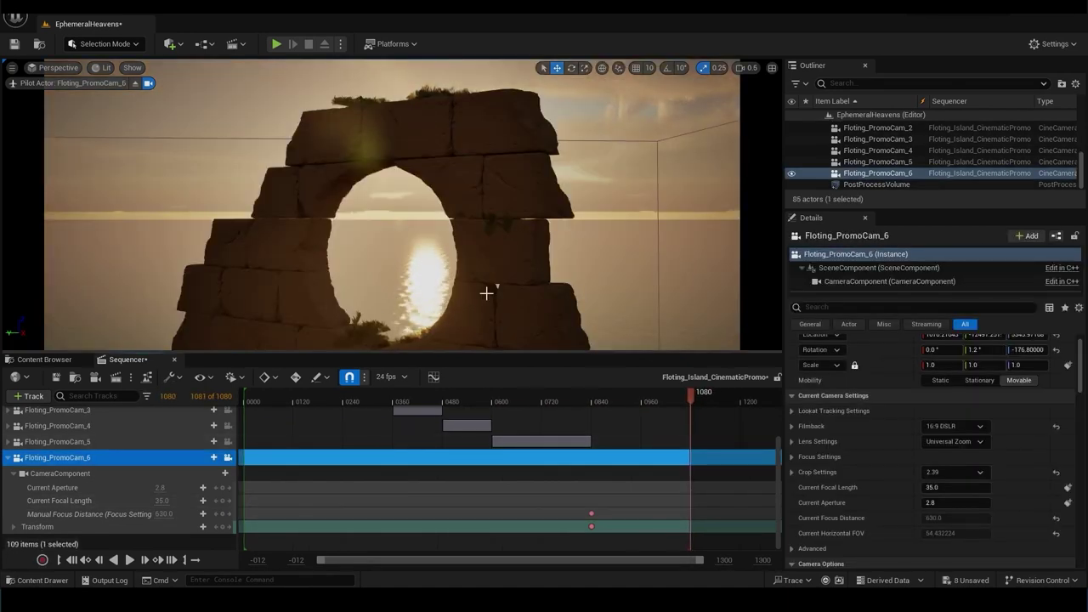
pyautogui.moveTo(486, 292); pyautogui.dragTo(476, 289, button='right')
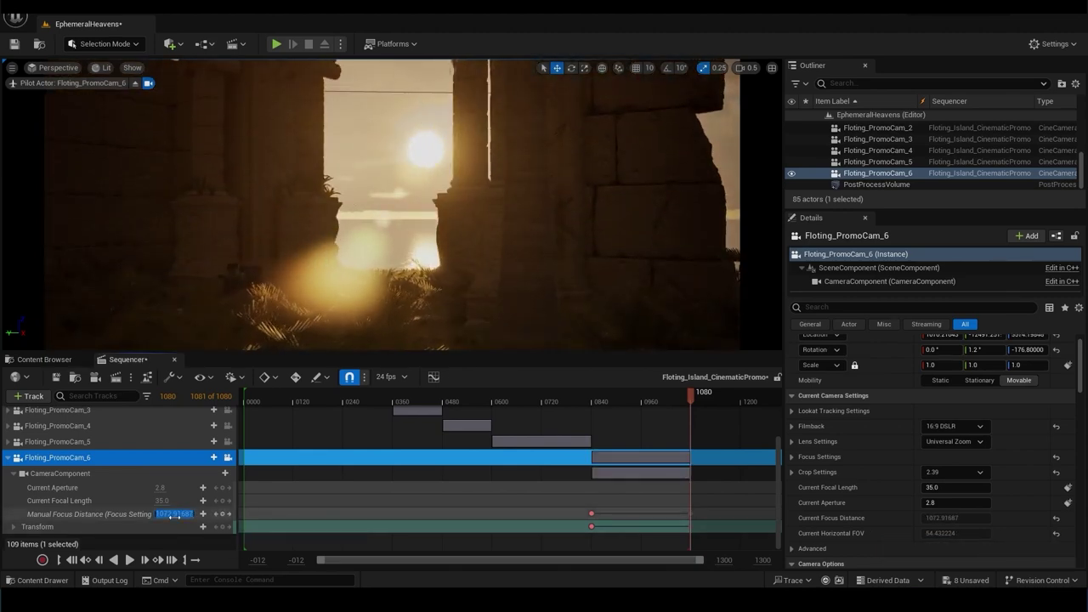
# Set the focus distance to 1000, then delete Floting_PromoCam_6's Manual Focus Distance track.
pyautogui.click(176, 520)
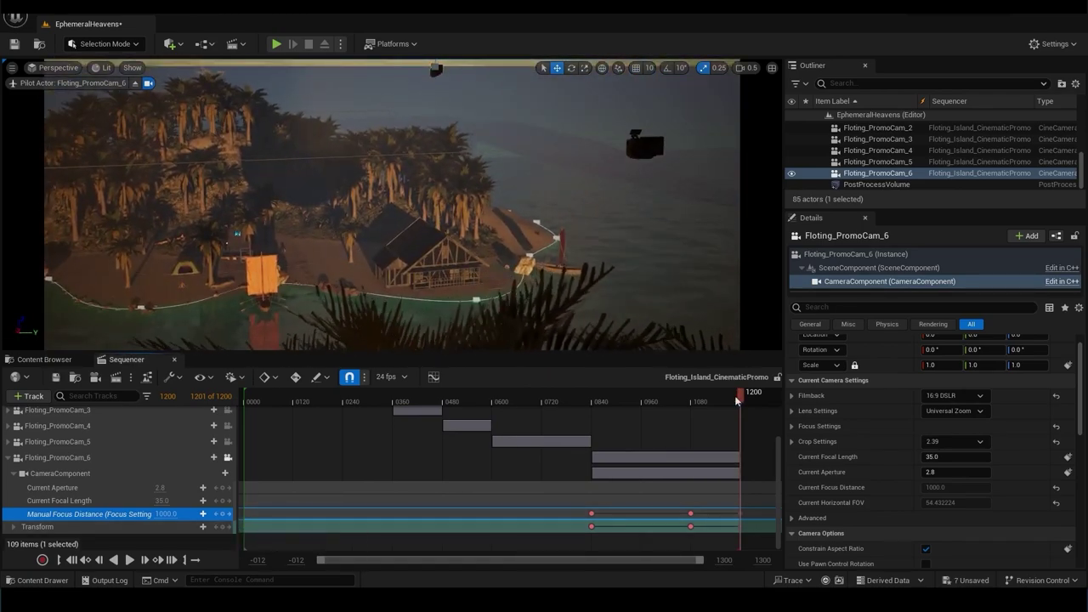
pyautogui.moveTo(737, 400); pyautogui.dragTo(692, 417)
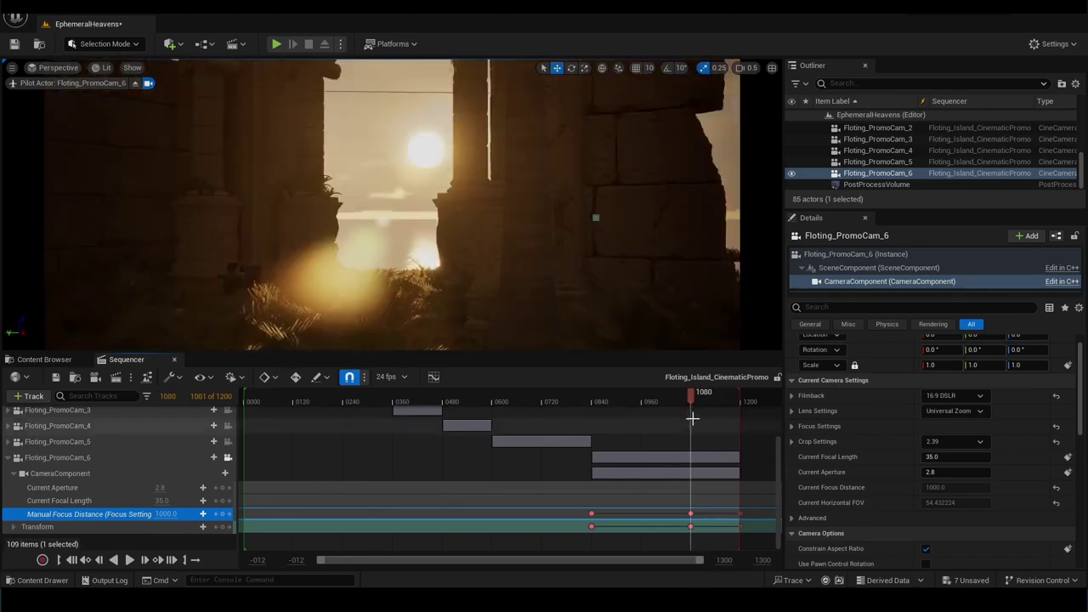
pyautogui.press('Delete')
pyautogui.moveTo(690, 395); pyautogui.dragTo(600, 431)
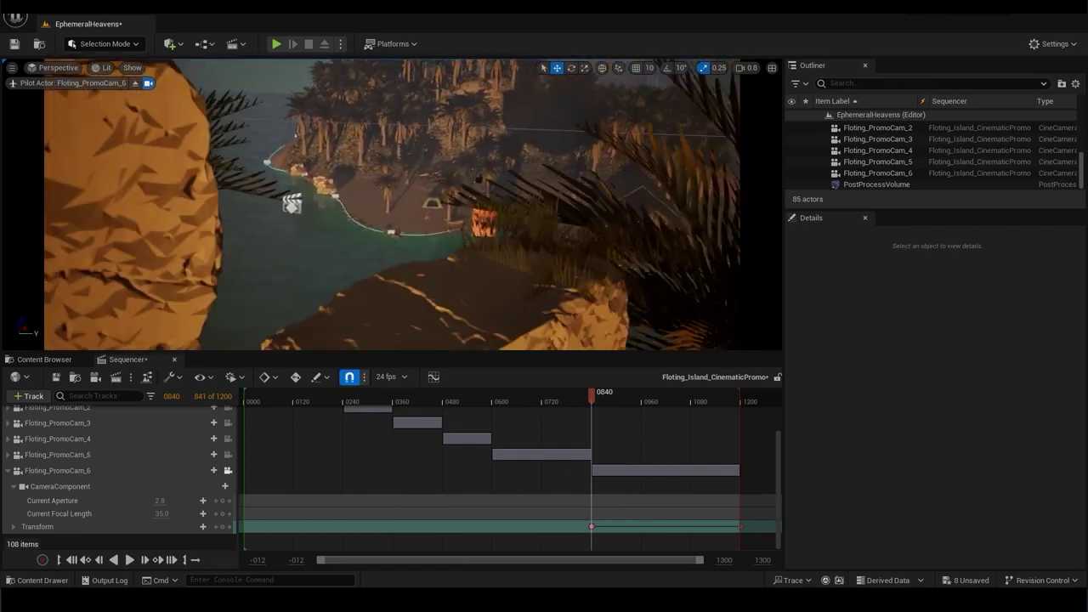
# Key Floting_PromoCam_6's focal length at frame 0840 and delete its key at frame 1200.
pyautogui.click(202, 513)
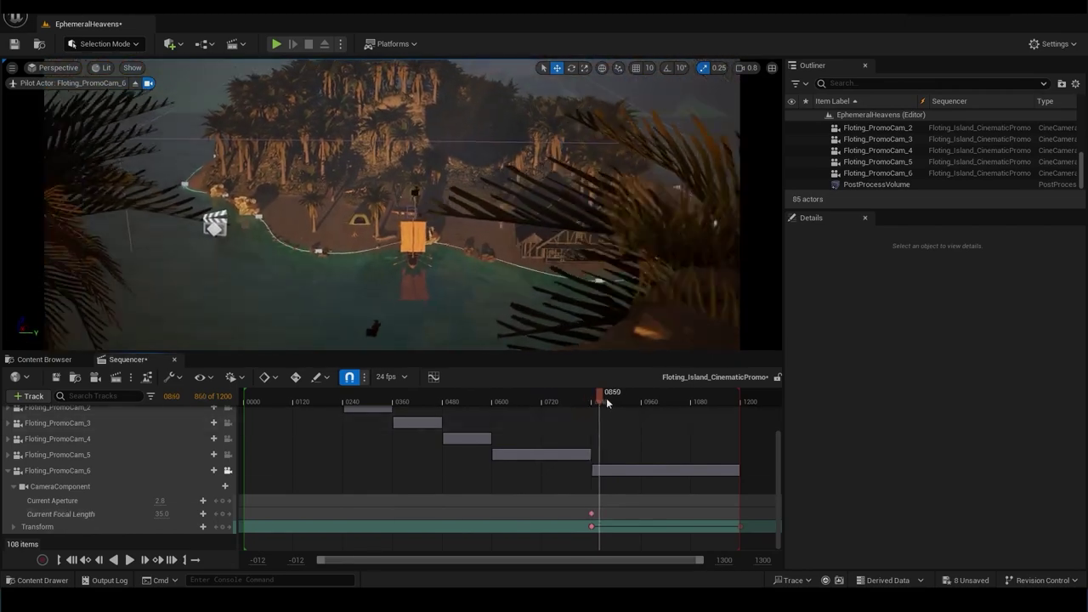
pyautogui.moveTo(606, 398); pyautogui.dragTo(740, 398)
pyautogui.rightClick(739, 527)
pyautogui.click(799, 512)
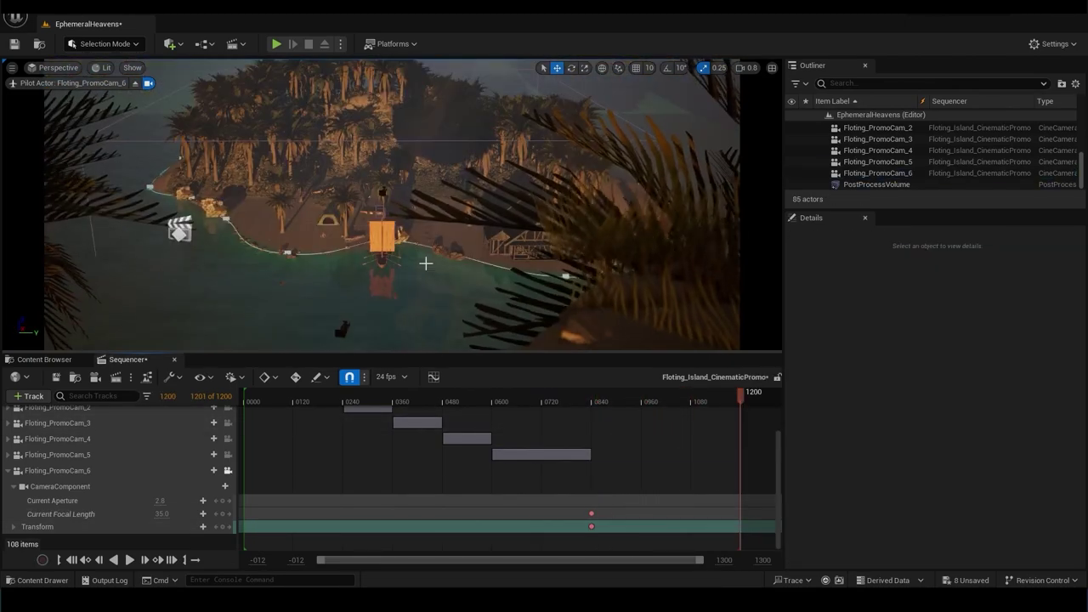
pyautogui.moveTo(391, 204); pyautogui.dragTo(595, 255, button='right')
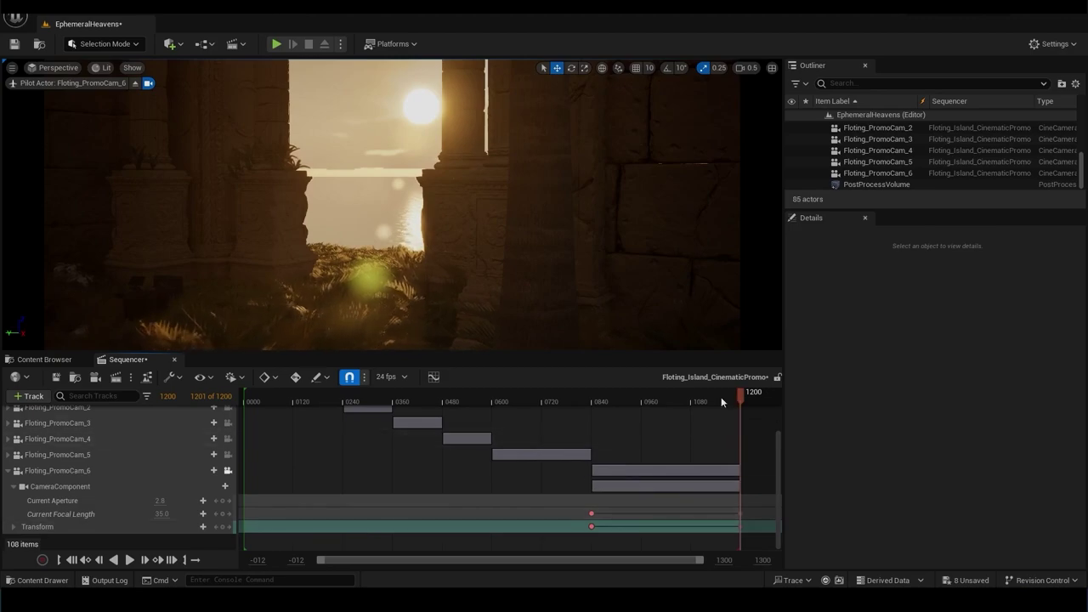
# Preview the final shot from frame 0840 and swing the piloted camera back to the ruins.
pyautogui.moveTo(721, 397)
pyautogui.mouseDown()
pyautogui.moveTo(722, 454)
pyautogui.moveTo(740, 454)
pyautogui.mouseUp()
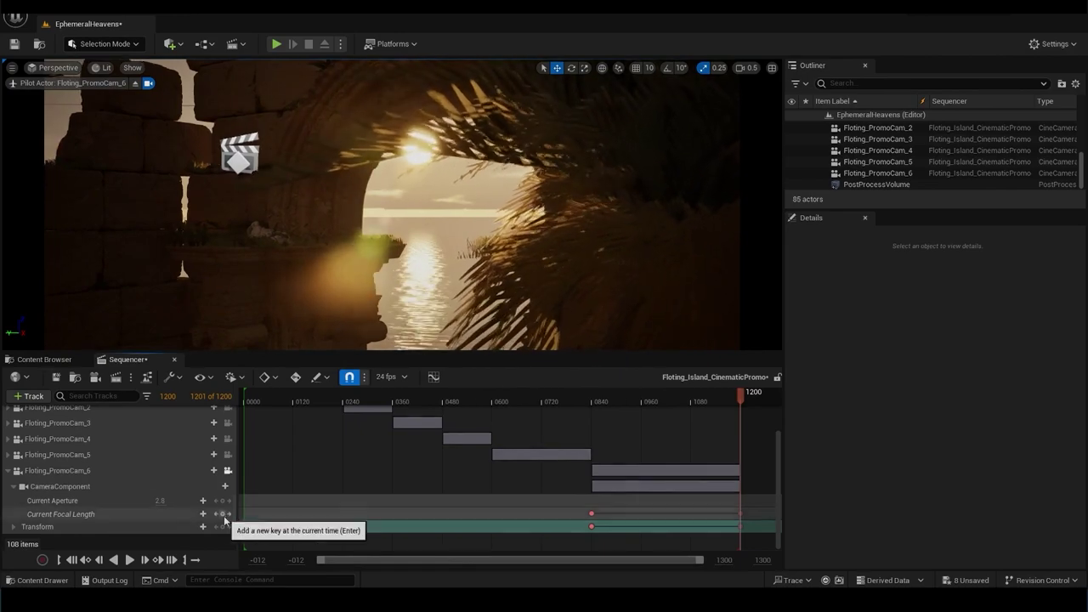
pyautogui.moveTo(641, 397)
pyautogui.mouseDown()
pyautogui.moveTo(622, 464)
pyautogui.moveTo(712, 469)
pyautogui.moveTo(743, 406)
pyautogui.mouseUp()
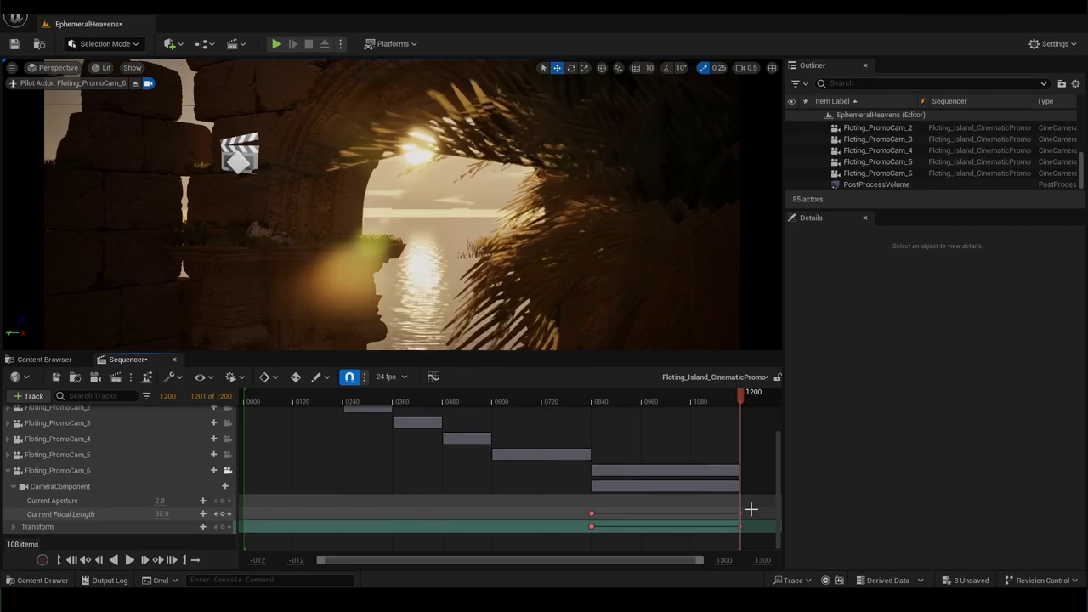
pyautogui.moveTo(740, 396); pyautogui.dragTo(592, 400)
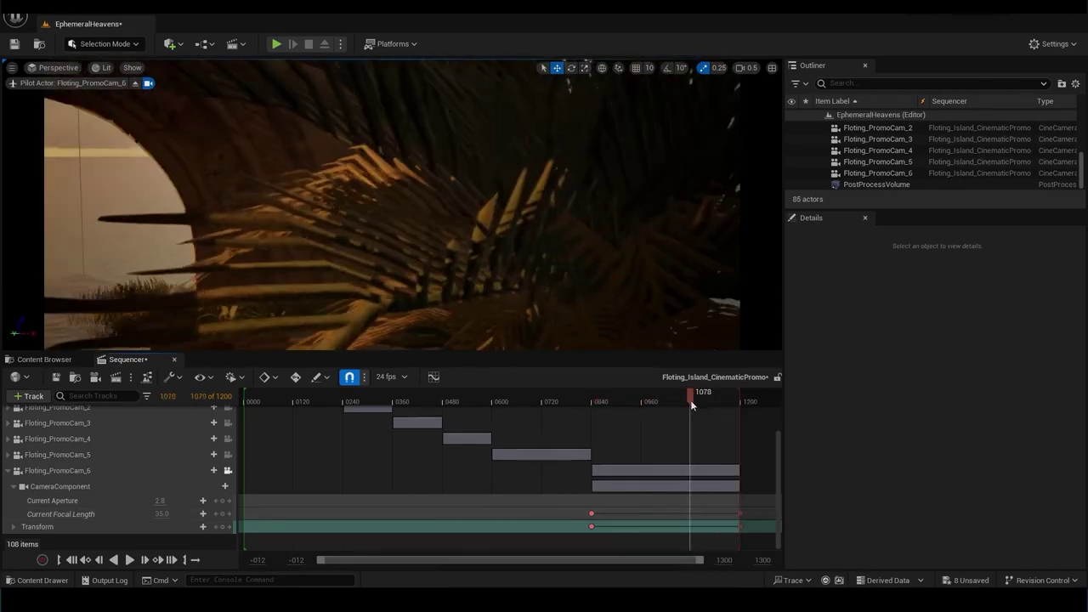
pyautogui.moveTo(535, 323); pyautogui.dragTo(535, 323, button='right')
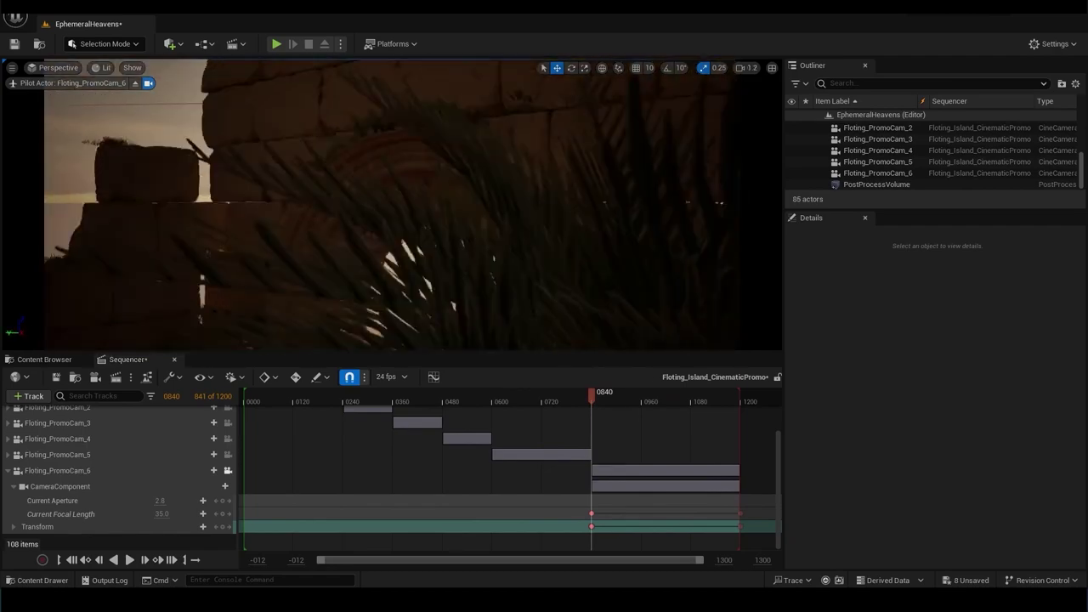
pyautogui.moveTo(485, 197); pyautogui.dragTo(330, 76, button='right')
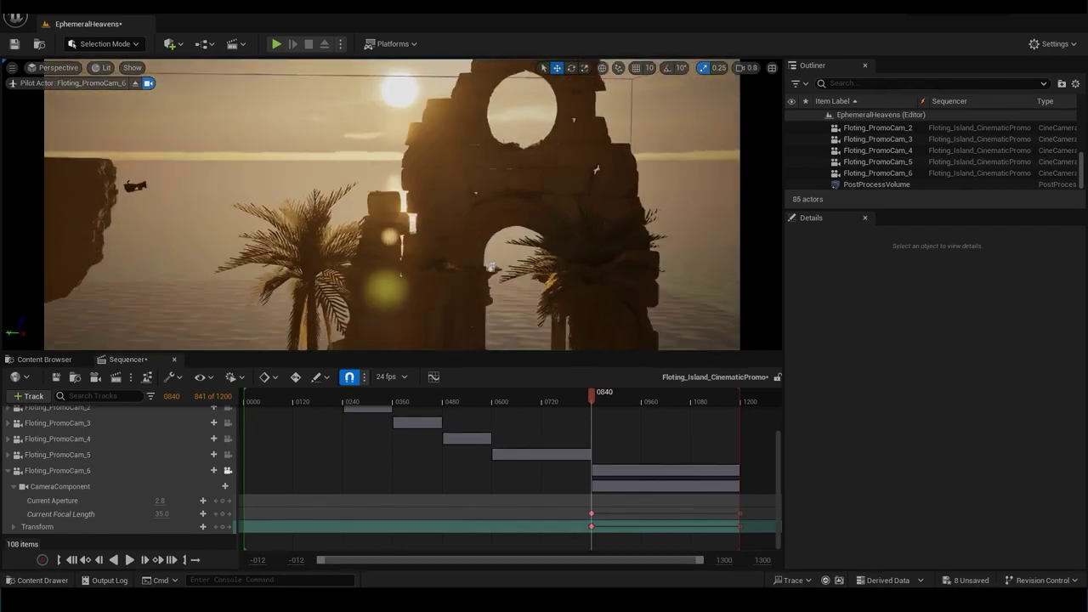
# Delete the sixth promo camera despite its references and remove the leftover camera cut.
pyautogui.press('Delete')
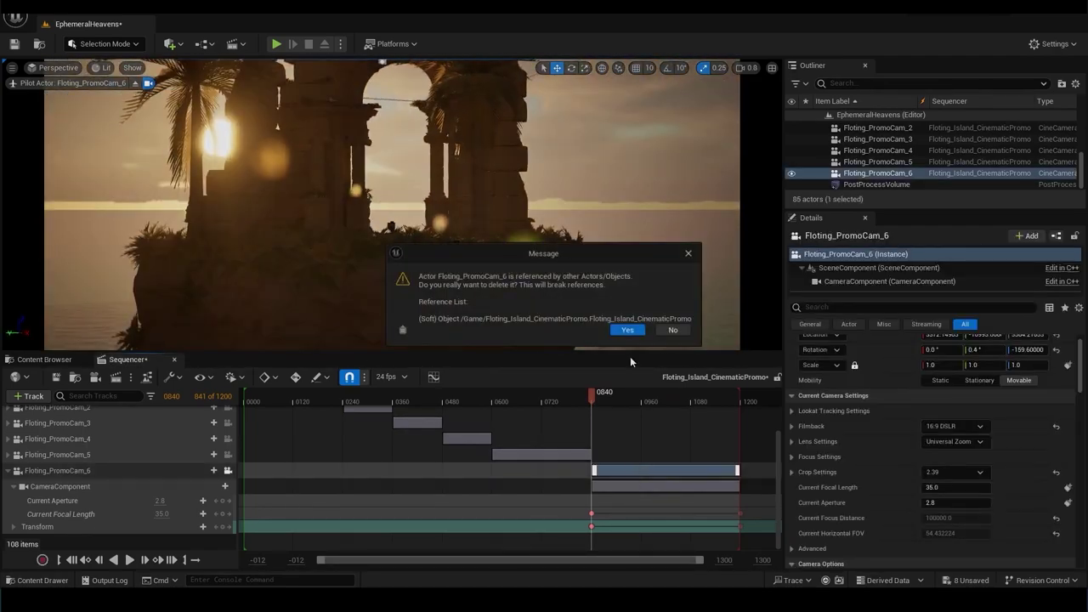
pyautogui.click(630, 348)
pyautogui.hotkey('ctrl', 'z')
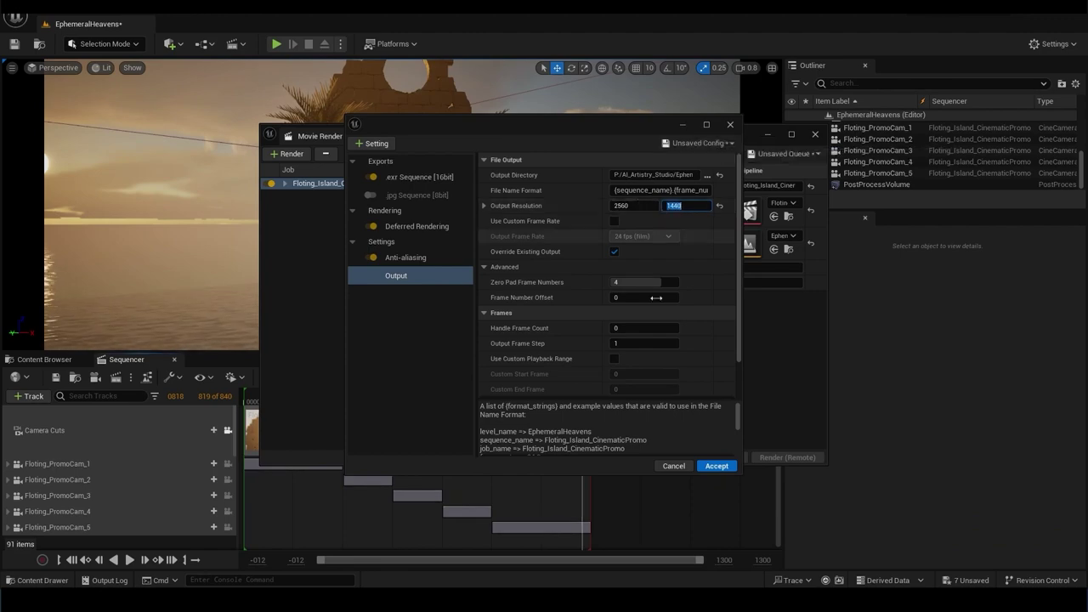
# Close the Movie Render Queue settings and window, then save all modified packages.
pyautogui.click(716, 466)
pyautogui.click(815, 134)
pyautogui.hotkey('ctrl', 's')
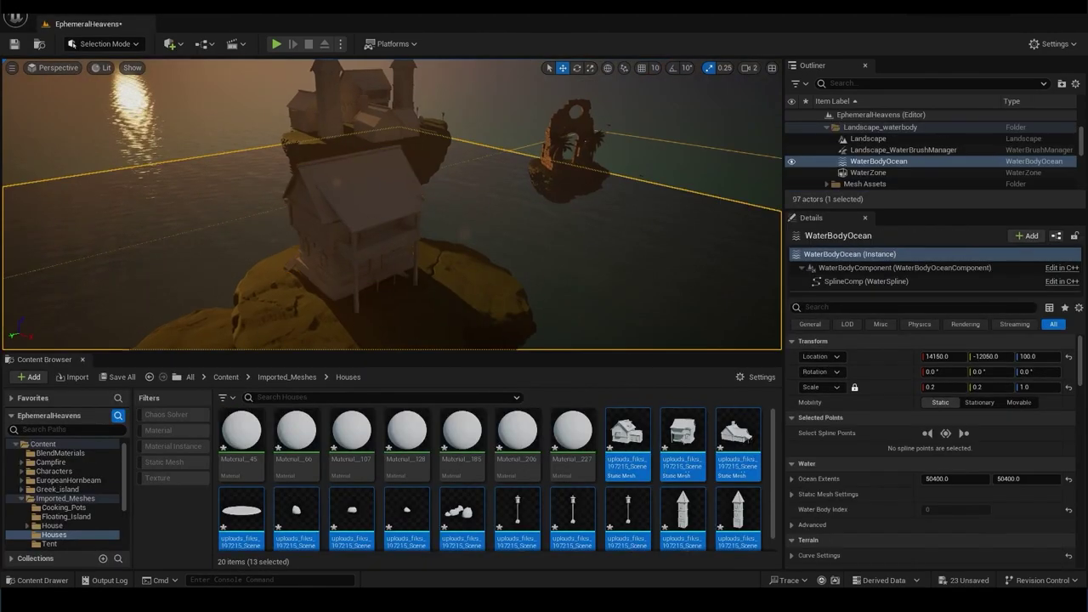
# Lower Tower2 down onto its floating island.
pyautogui.moveTo(427, 200); pyautogui.dragTo(446, 211, button='right')
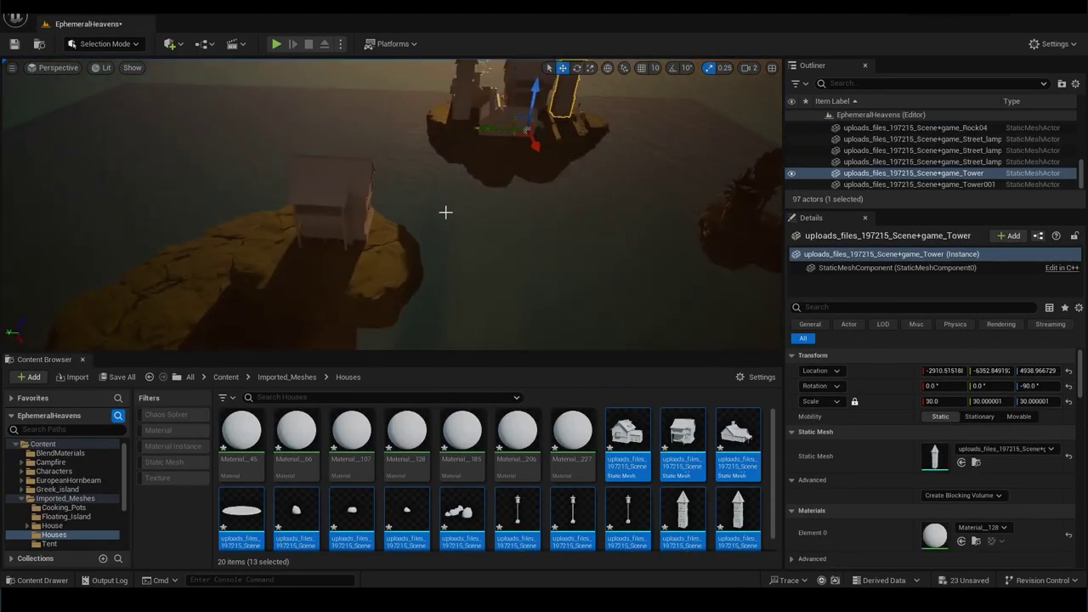
pyautogui.moveTo(307, 225); pyautogui.dragTo(348, 252)
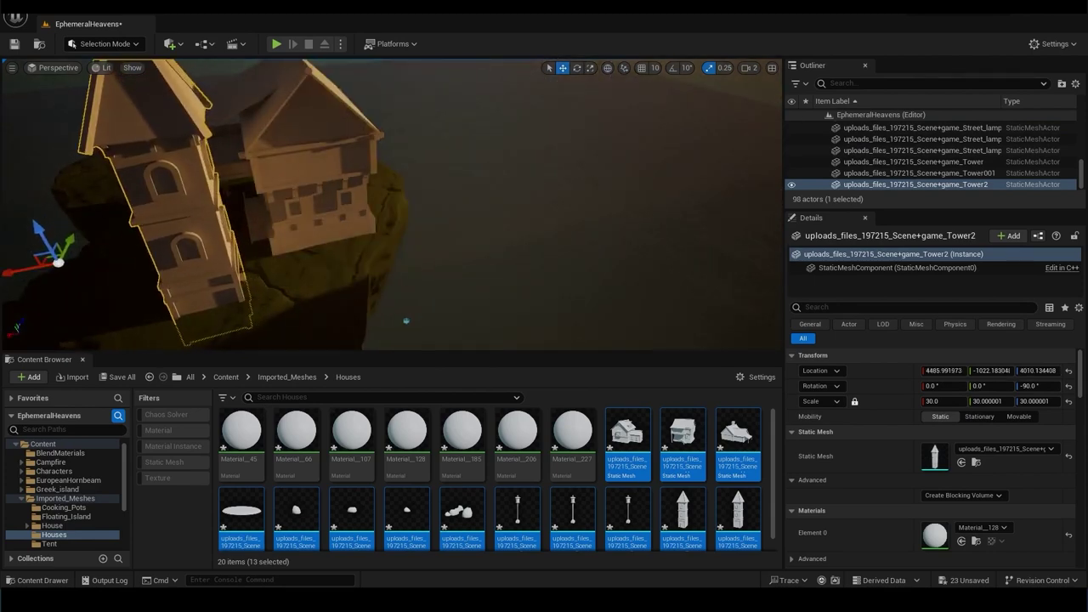
pyautogui.moveTo(405, 321)
pyautogui.mouseDown(button='right')
pyautogui.moveTo(432, 326)
pyautogui.moveTo(510, 255)
pyautogui.moveTo(618, 226)
pyautogui.mouseUp(button='right')
# Move House_5 toward the left island, undoing an accidental rotation, and raise House2 on its island.
pyautogui.click(418, 313)
pyautogui.click(559, 238)
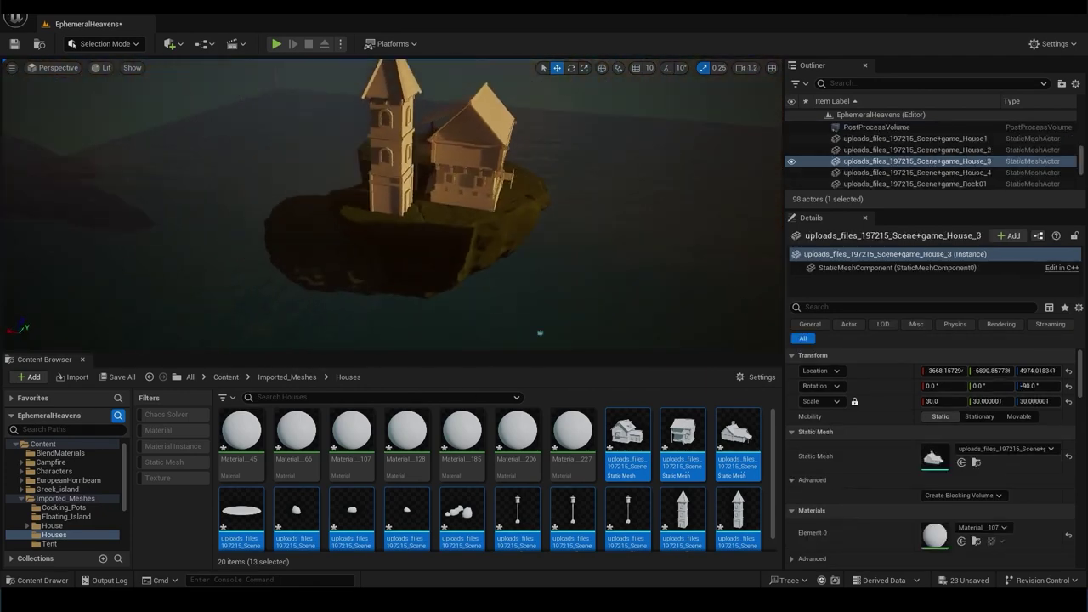
pyautogui.hotkey('ctrl', 's')
pyautogui.moveTo(639, 212); pyautogui.dragTo(474, 181)
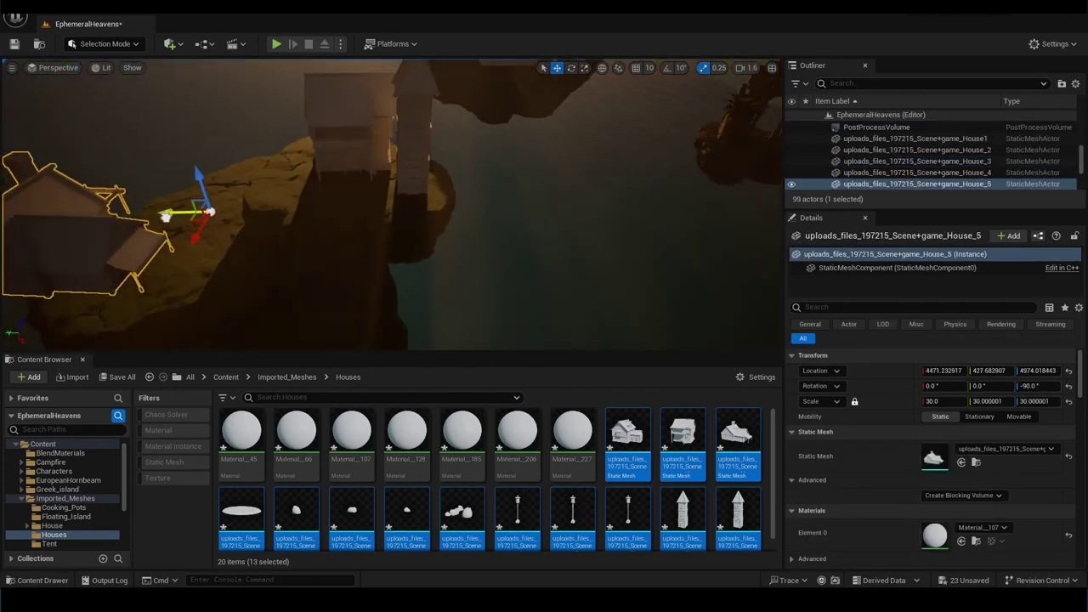
pyautogui.press('f')
pyautogui.press('e')
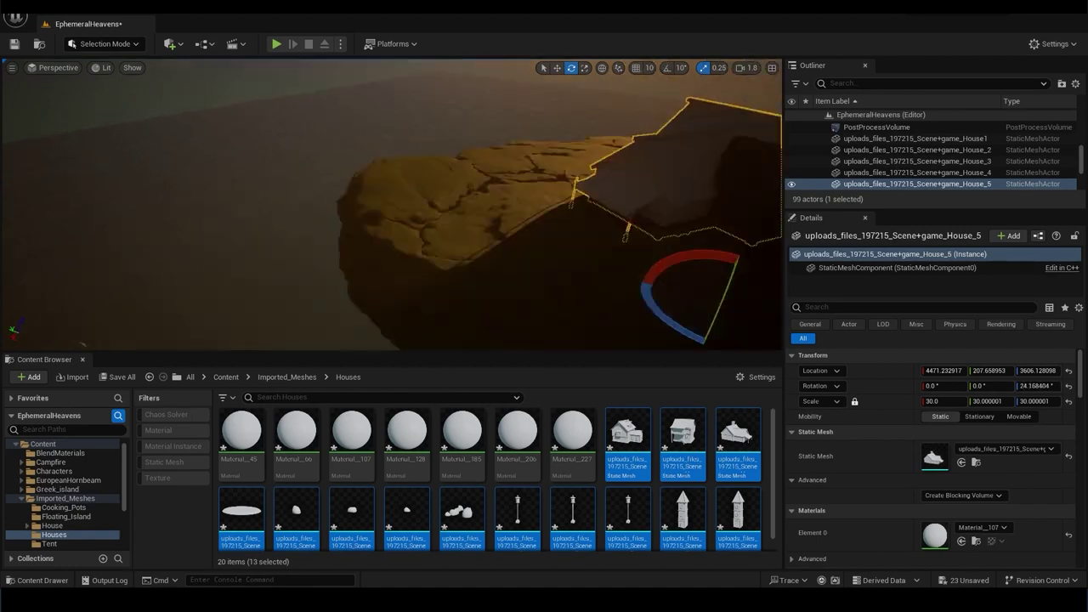
pyautogui.press('w')
pyautogui.hotkey('ctrl', 'z')
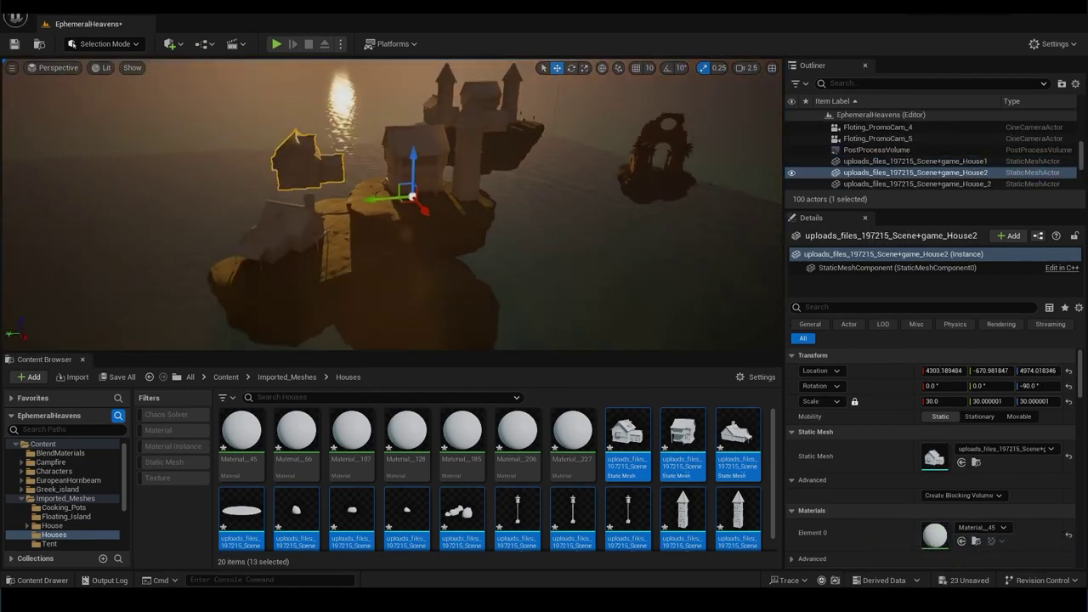
pyautogui.moveTo(432, 194); pyautogui.dragTo(506, 221)
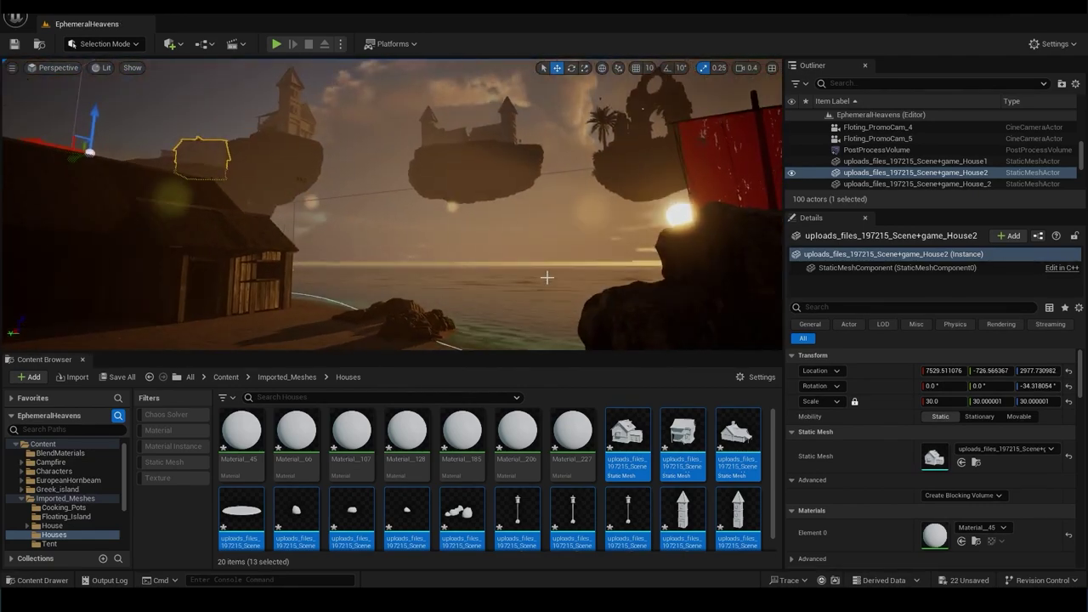
# Select WaterBodyOcean in the Outliner and browse through its Details properties.
pyautogui.press('f')
pyautogui.write('s')
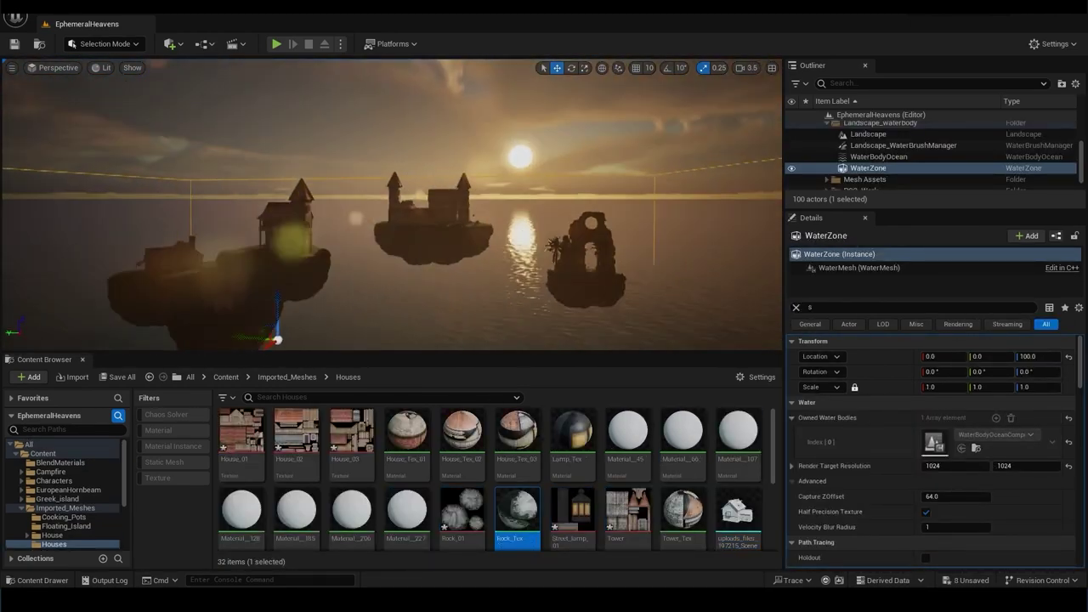
pyautogui.doubleClick(905, 174)
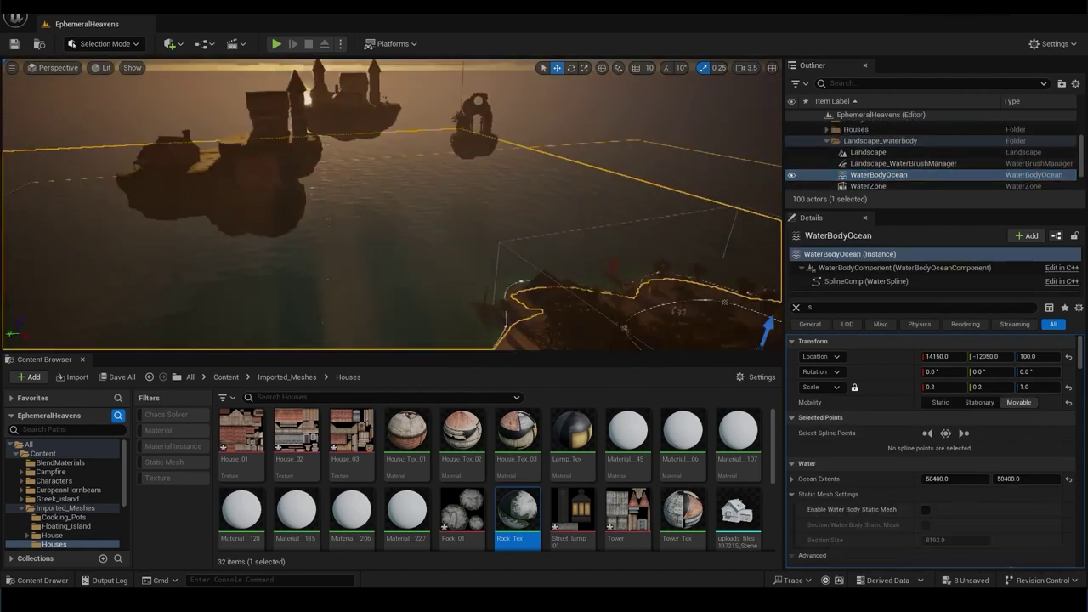
pyautogui.scroll(-10, 890, 461)
pyautogui.scroll(-3, 890, 459)
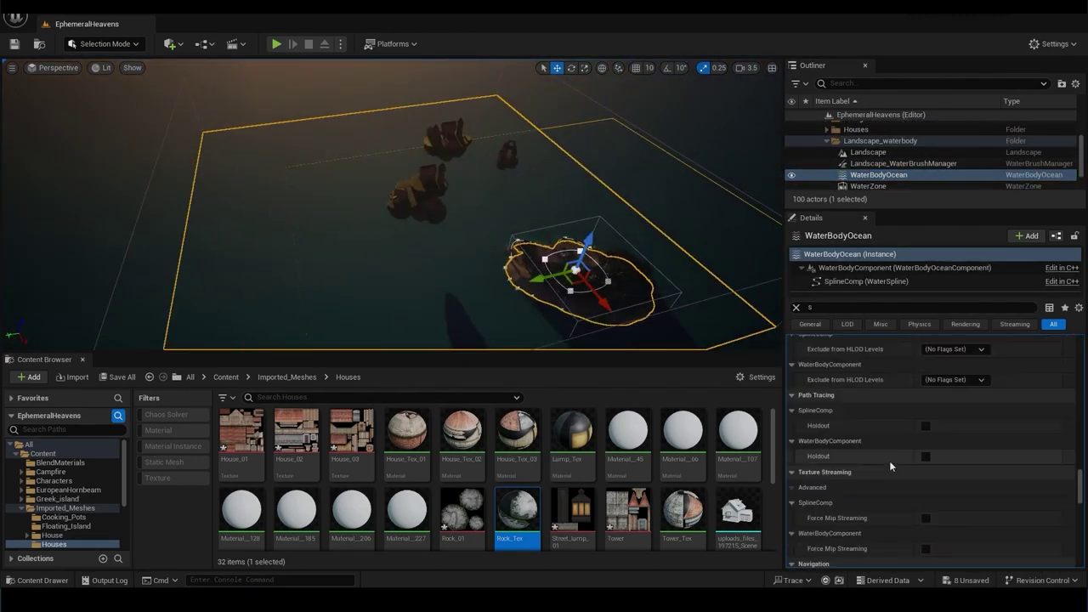
pyautogui.scroll(-3, 889, 461)
pyautogui.scroll(-3, 869, 449)
pyautogui.scroll(-3, 869, 449)
pyautogui.scroll(5, 870, 449)
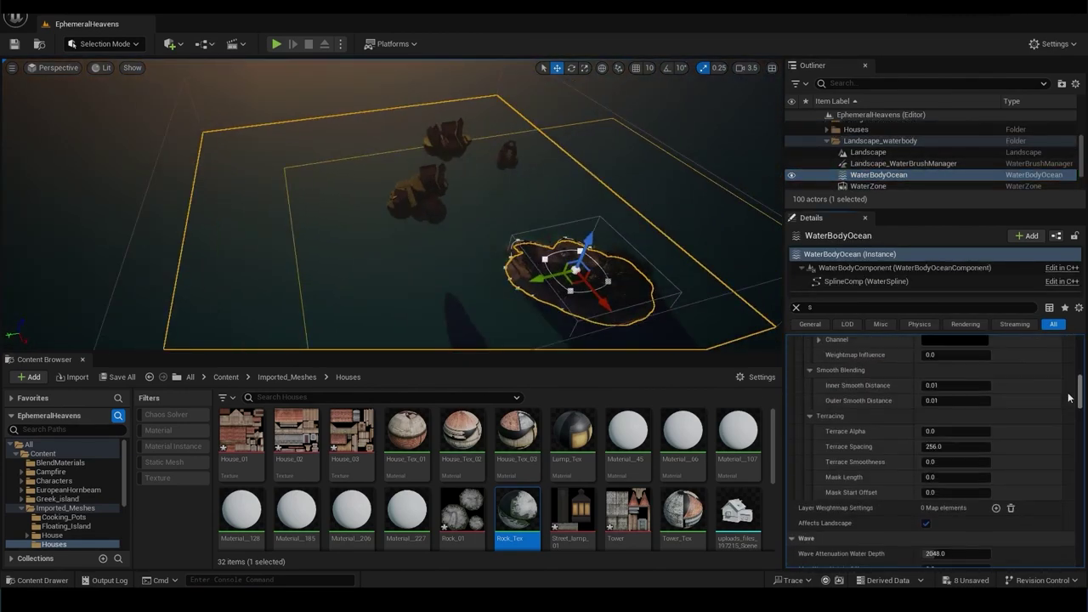
pyautogui.scroll(5, 850, 449)
pyautogui.scroll(5, 816, 449)
pyautogui.scroll(5, 793, 448)
pyautogui.scroll(-2, 816, 442)
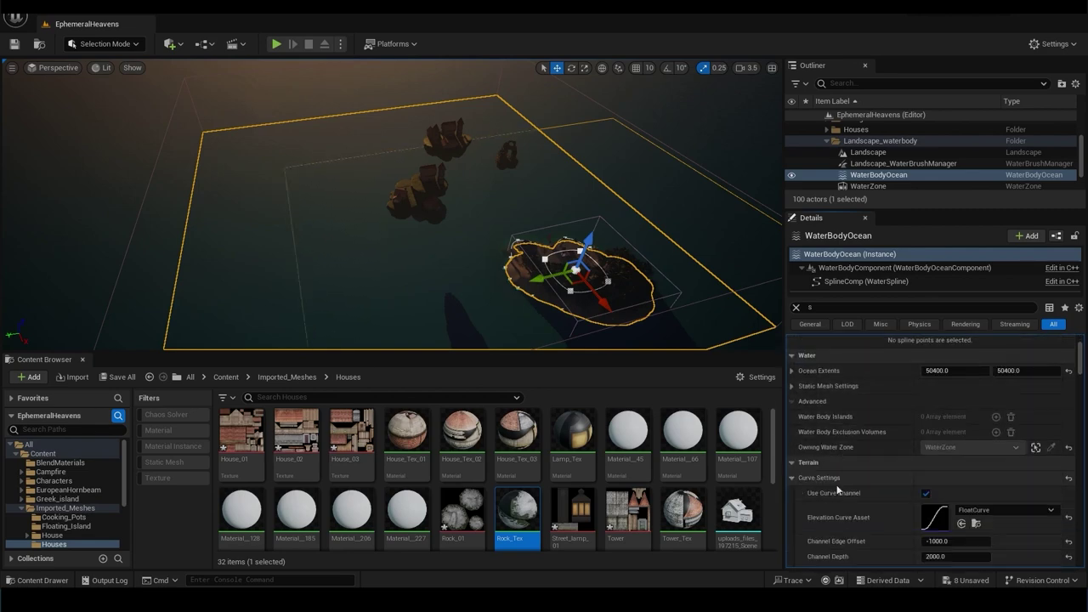
pyautogui.scroll(-5, 853, 428)
pyautogui.scroll(-2, 901, 458)
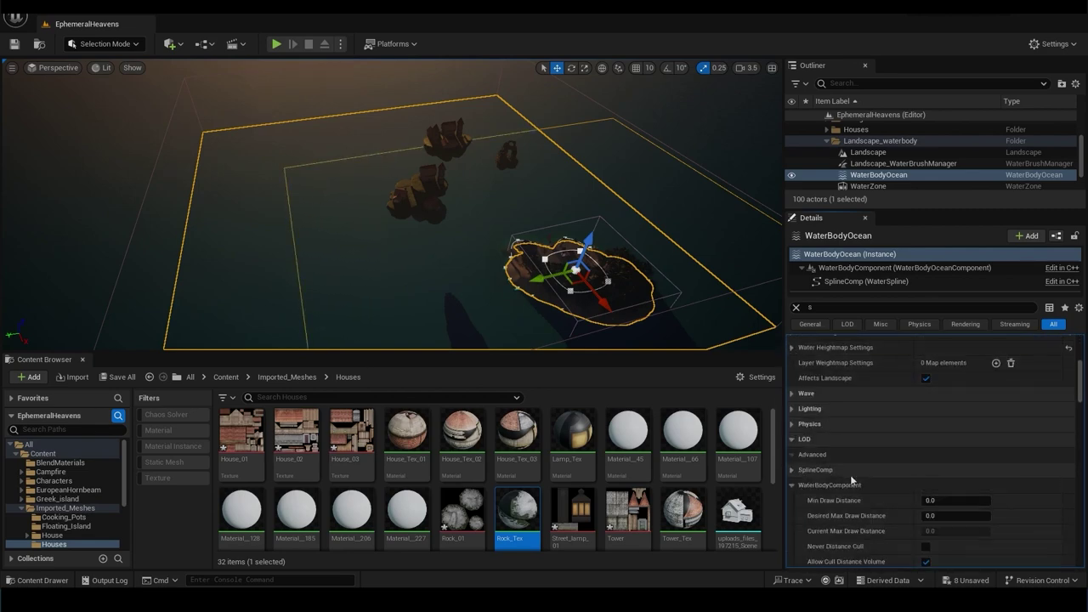
pyautogui.scroll(-2, 914, 478)
pyautogui.scroll(-3, 892, 459)
pyautogui.scroll(-3, 859, 438)
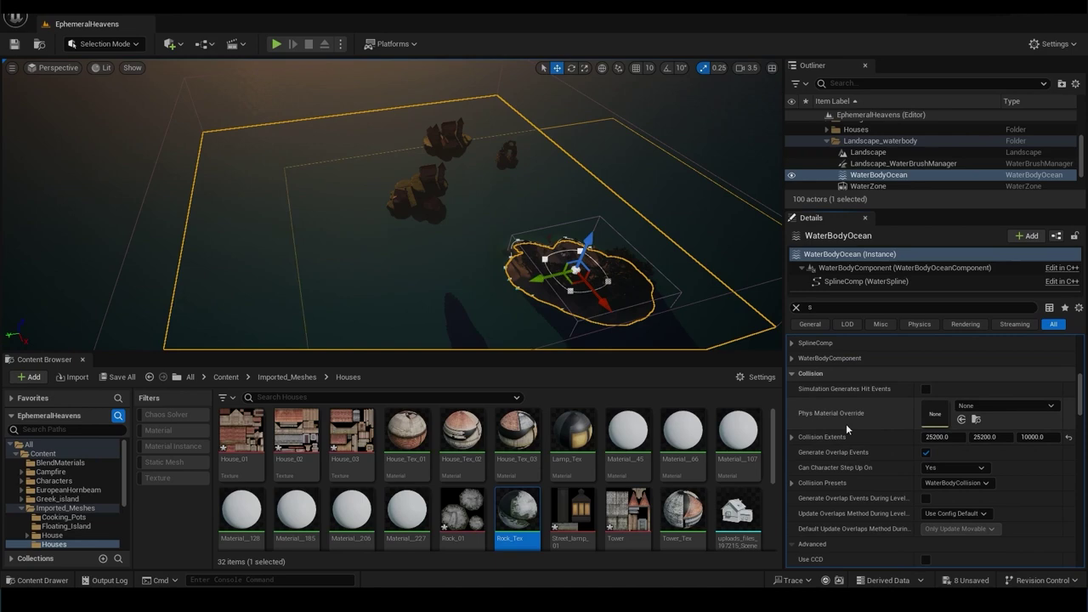
# Collapse the Collision, Texture Streaming and Transform categories and clear the property filter.
pyautogui.click(793, 373)
pyautogui.click(793, 449)
pyautogui.scroll(-2, 850, 464)
pyautogui.scroll(-2, 888, 476)
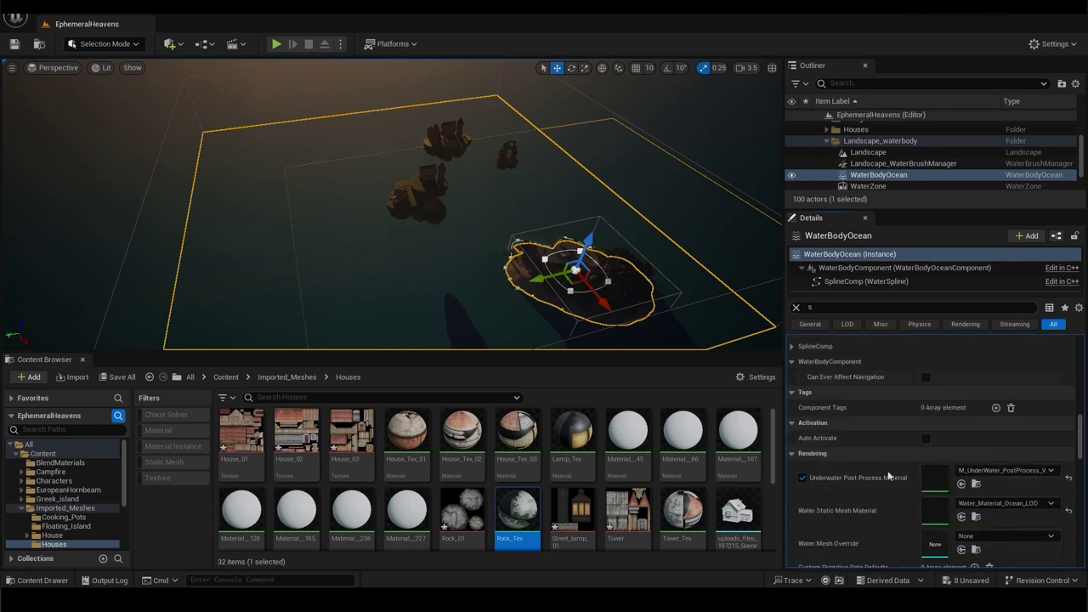
pyautogui.doubleClick(926, 478)
pyautogui.click(866, 422)
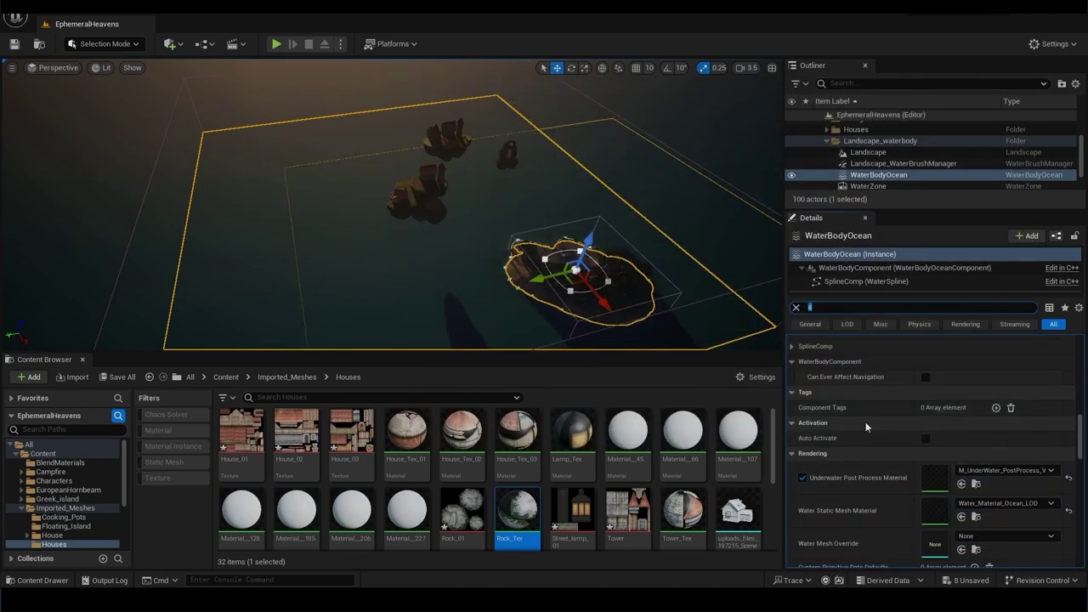
pyautogui.press('BackSpace')
pyautogui.click(793, 340)
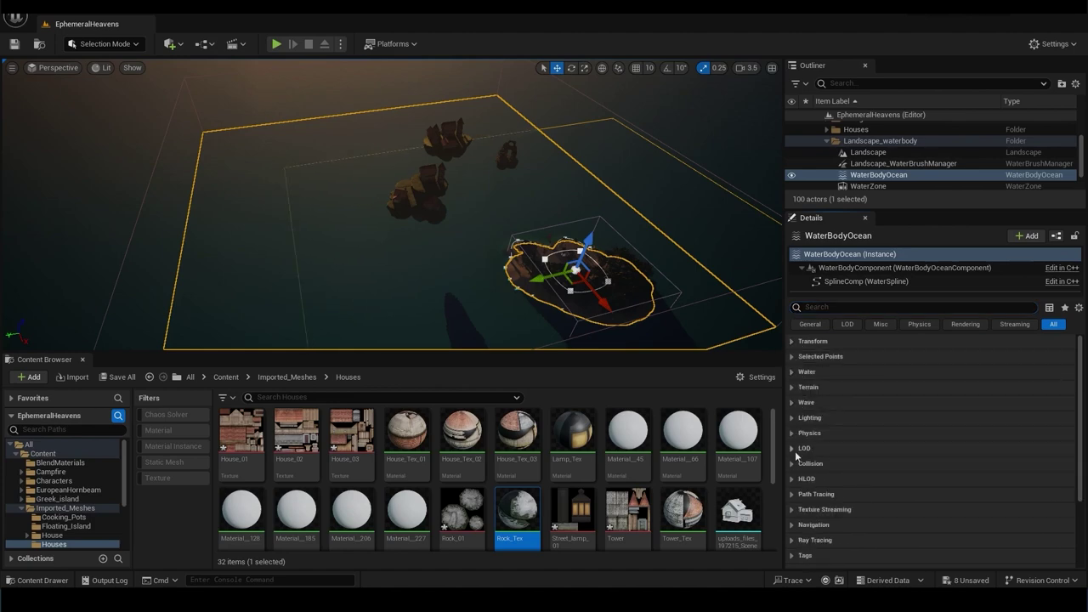
# Open Water_Material_Ocean, then search WaterZone's Details for 'far' and open Water_FarMesh.
pyautogui.doubleClick(940, 439)
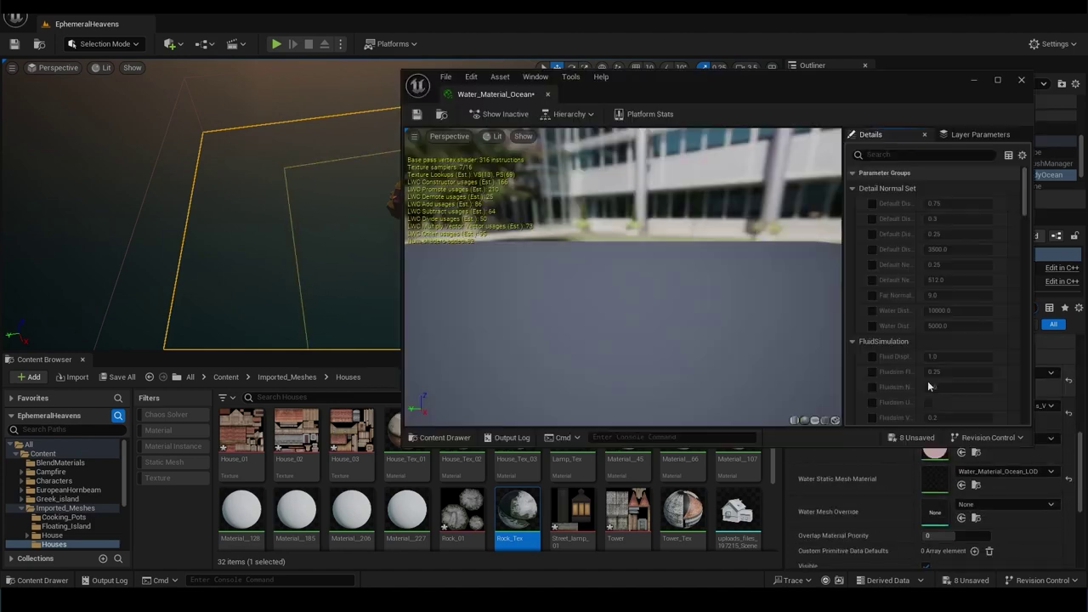
pyautogui.doubleClick(868, 160)
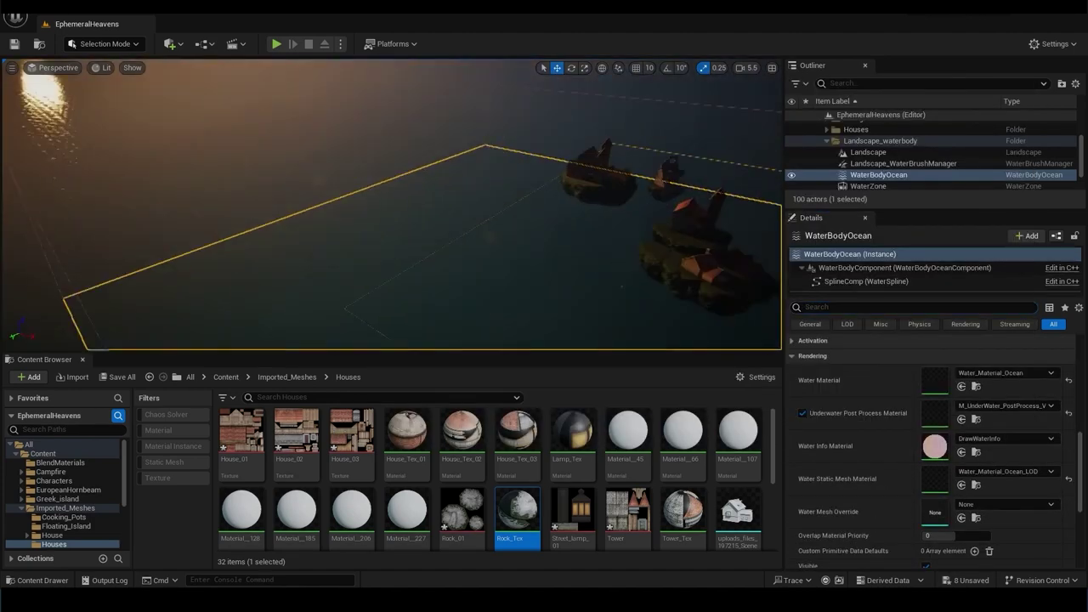
pyautogui.click(844, 308)
pyautogui.write('fare')
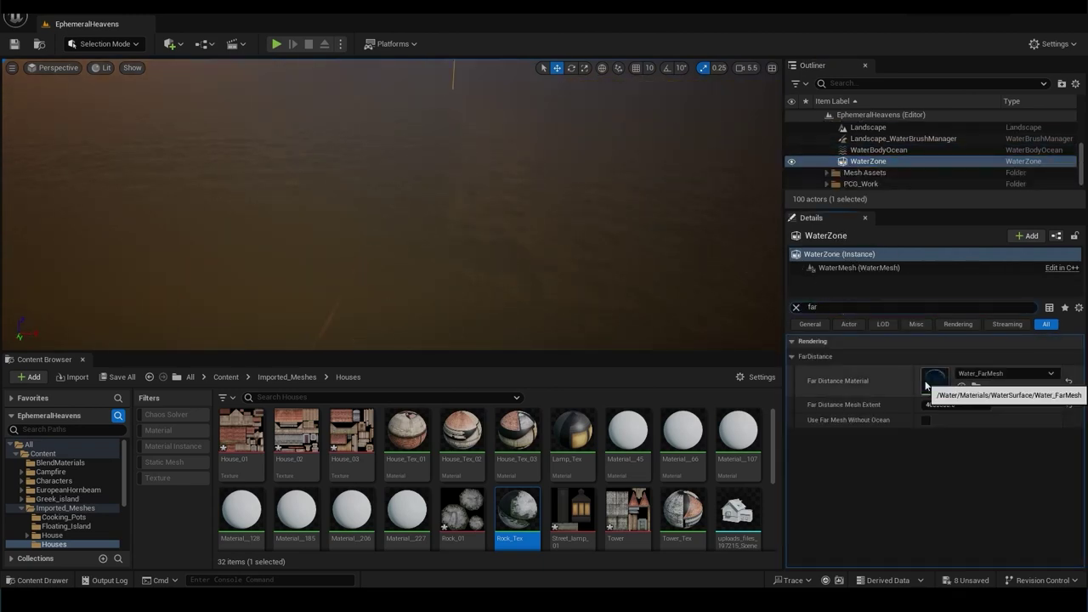
pyautogui.doubleClick(934, 380)
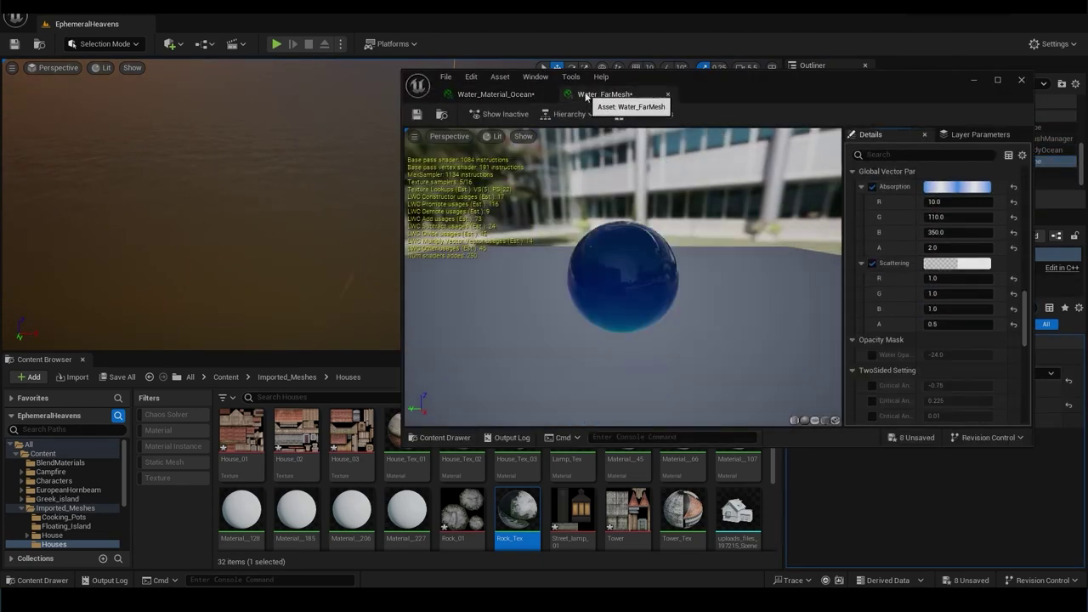